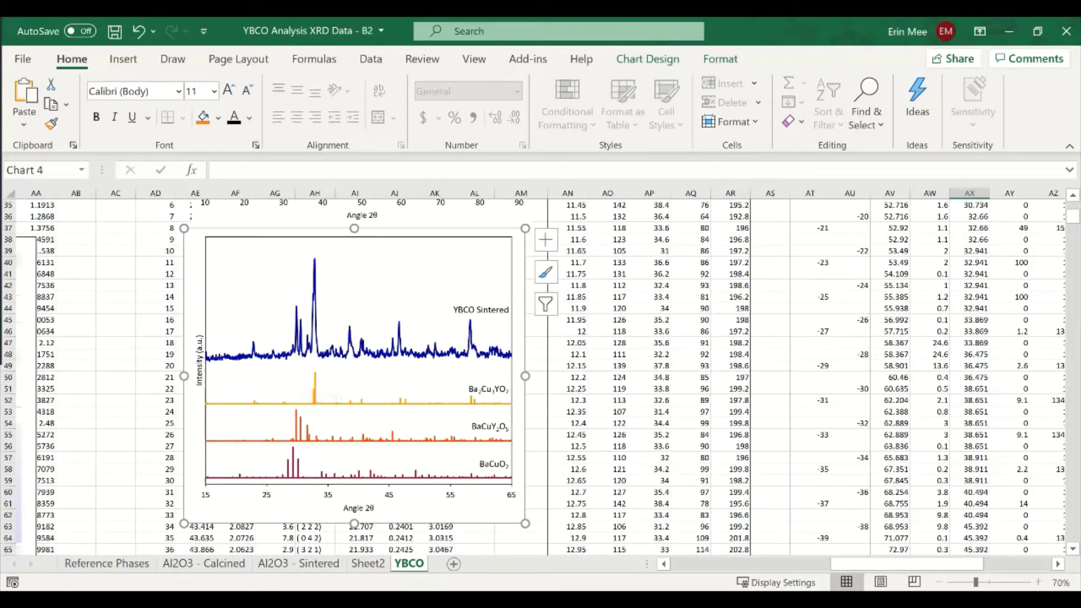
# Copy the hexagonal phase's full Angle column, including its header, from the Reference Phases sheet.
pyautogui.click(368, 564)
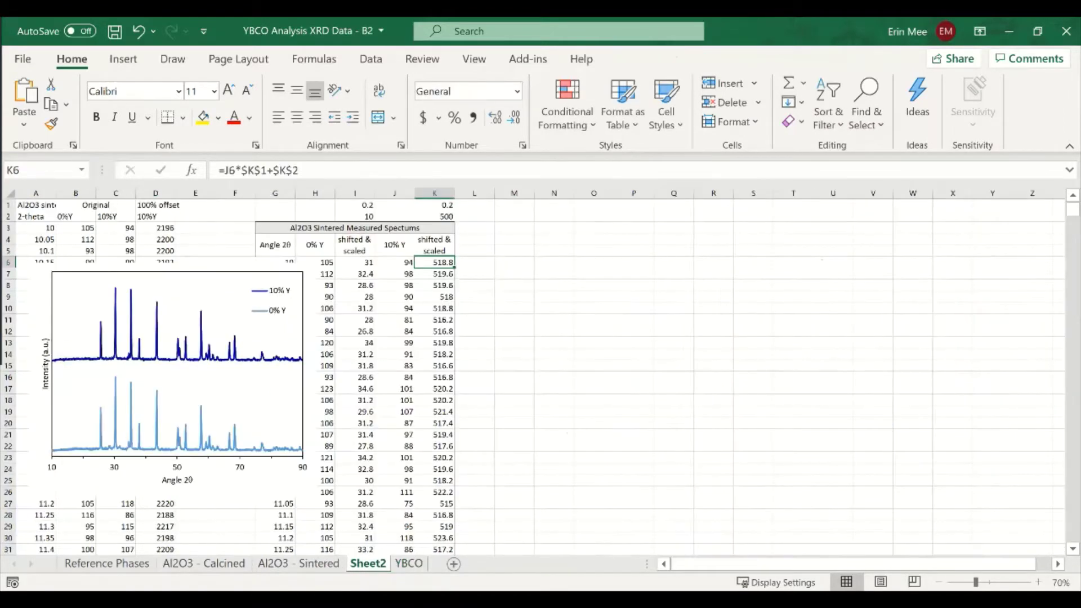
pyautogui.click(514, 240)
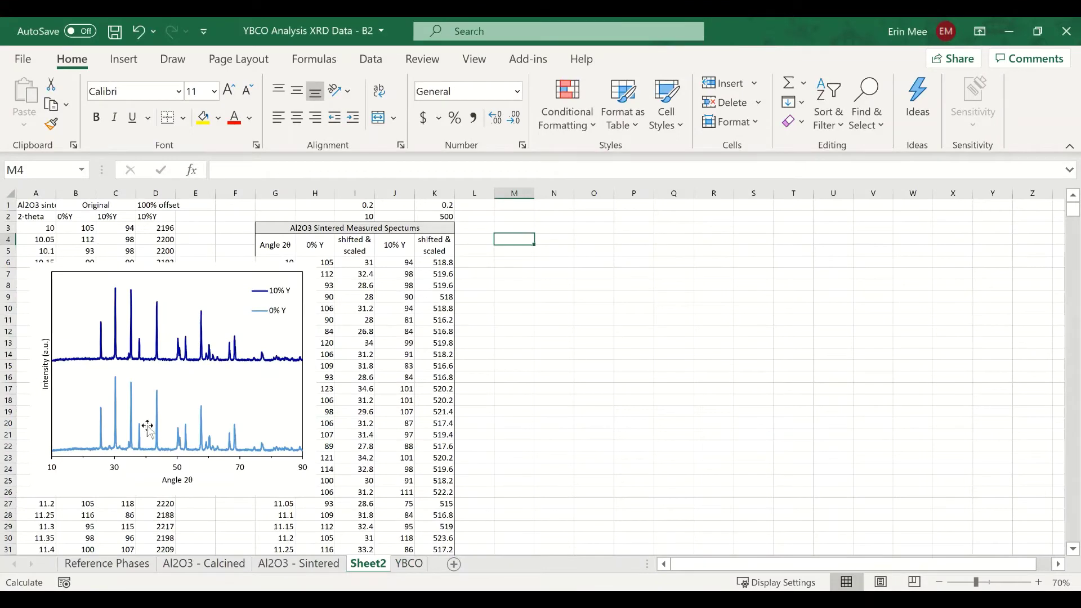
pyautogui.click(143, 563)
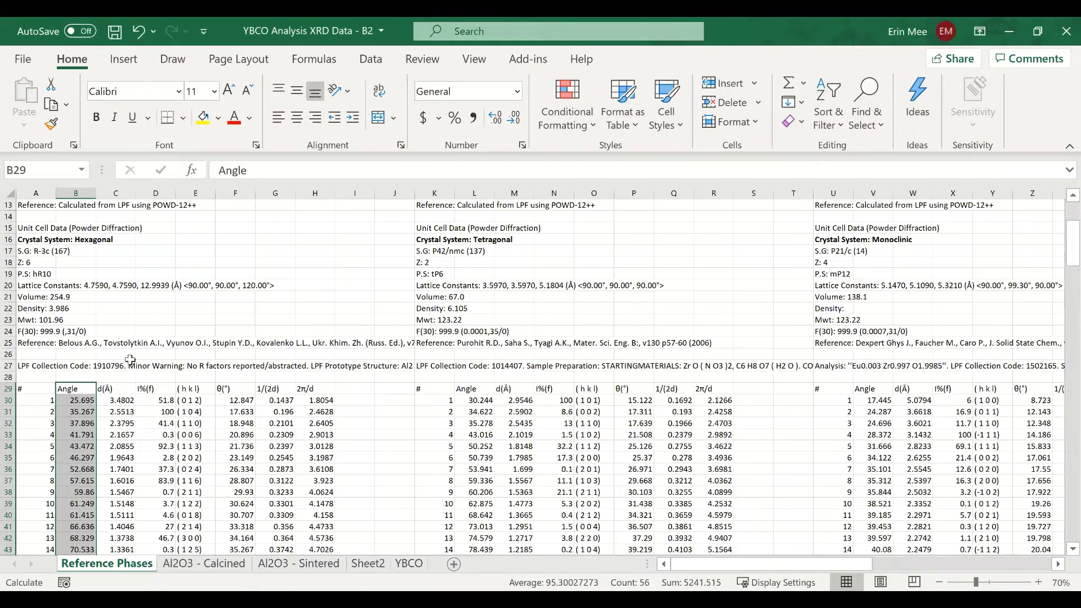
pyautogui.scroll(4, 130, 375)
pyautogui.scroll(-5, 134, 374)
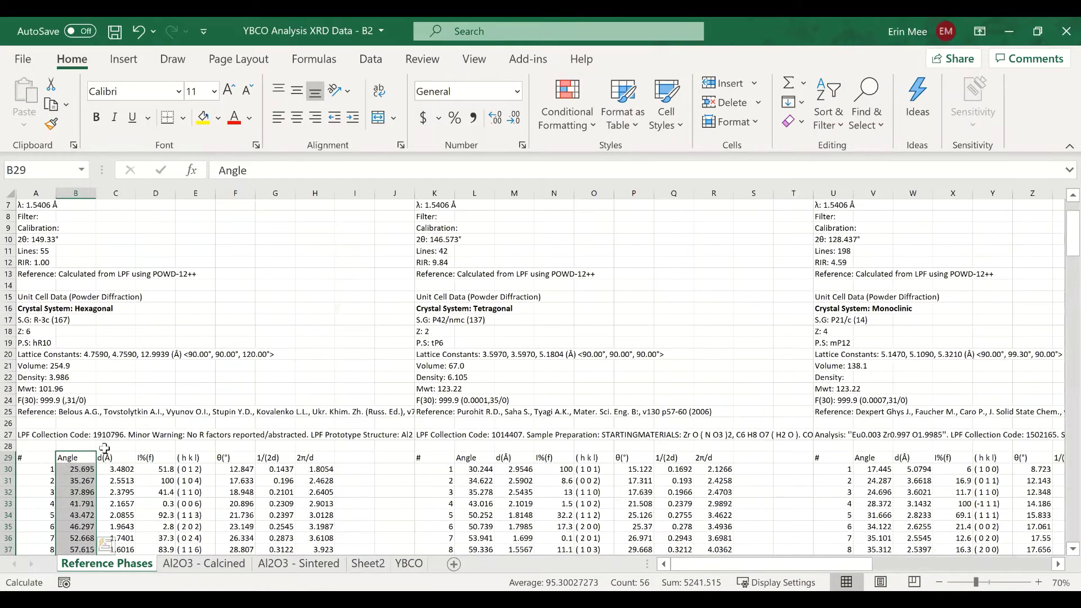
pyautogui.click(79, 362)
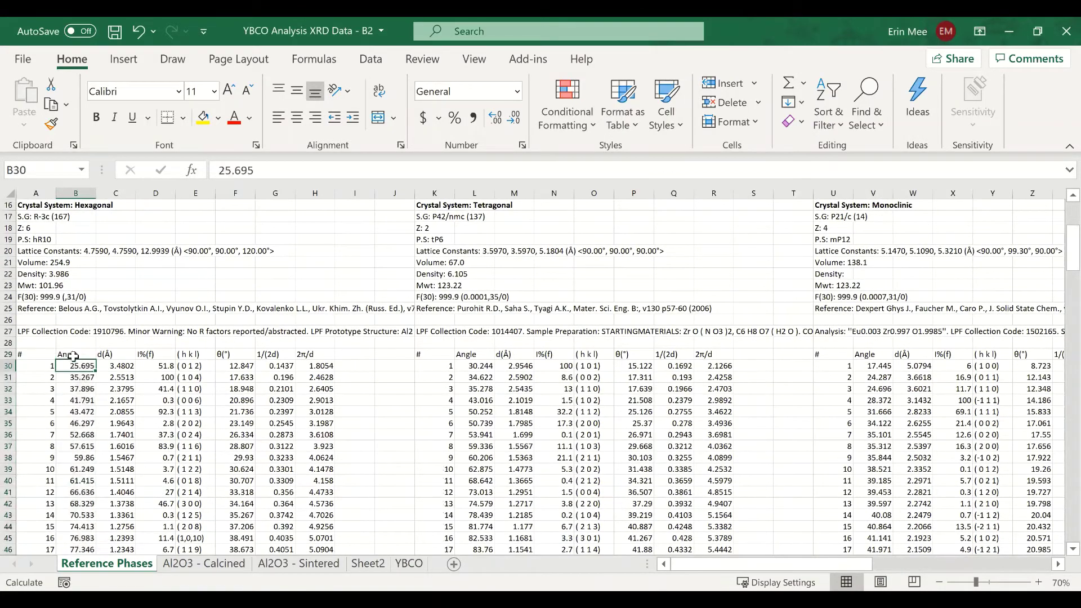
pyautogui.click(73, 355)
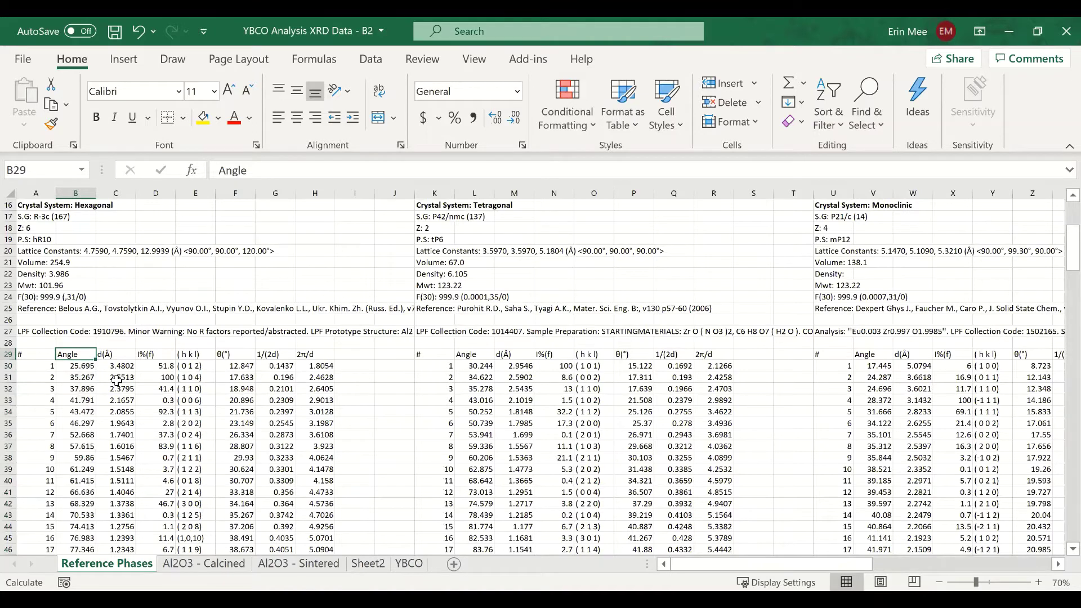
pyautogui.hotkey('ctrl', 'shift', 'Down')
pyautogui.hotkey('ctrl', 'c')
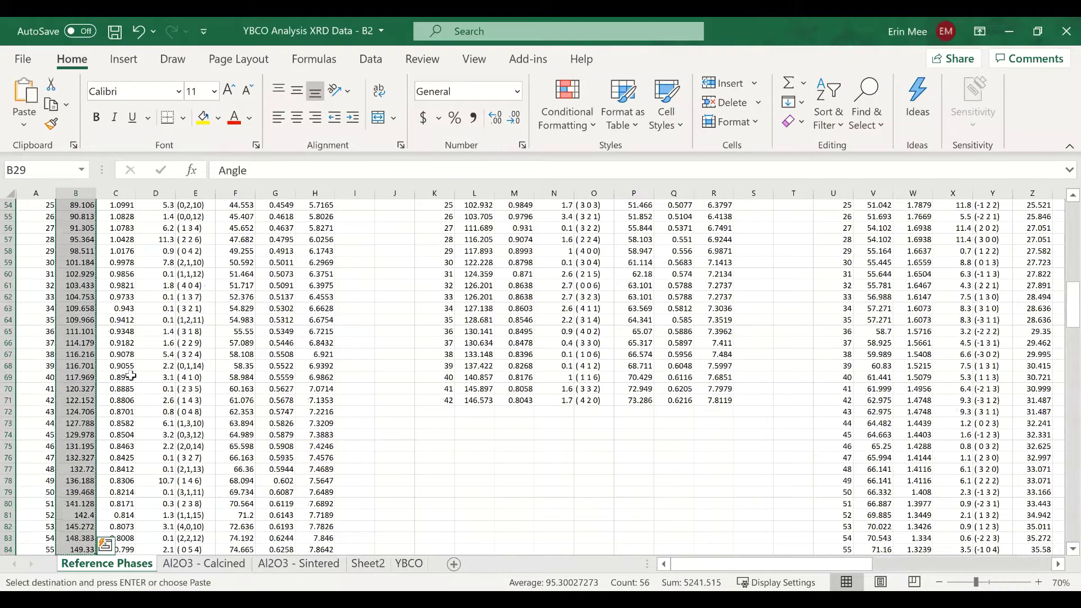
# Paste the copied Angle column into Sheet2 starting at cell P3.
pyautogui.click(369, 564)
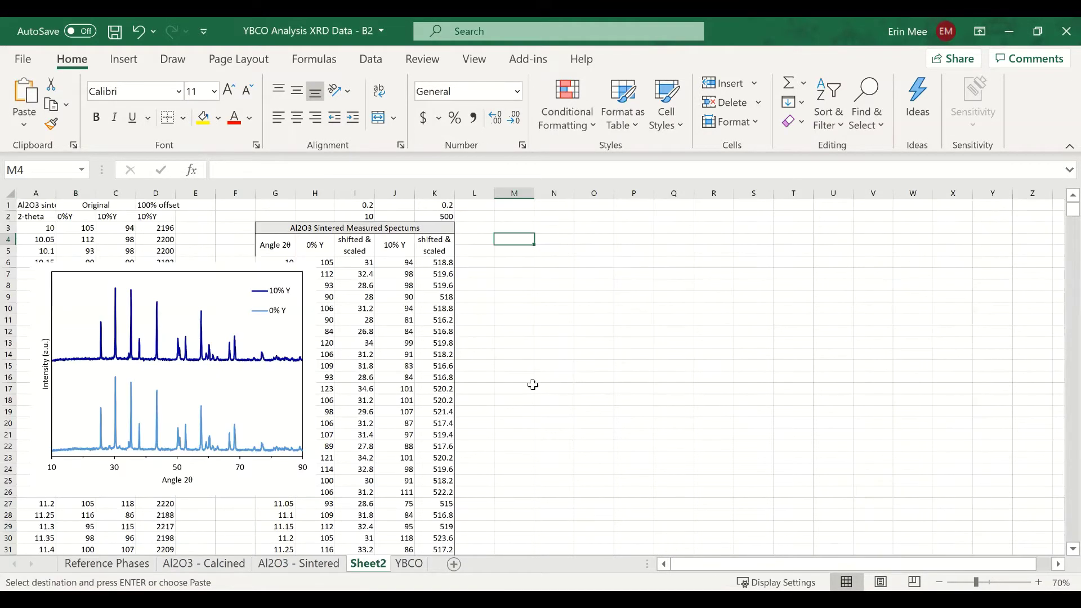
pyautogui.click(556, 230)
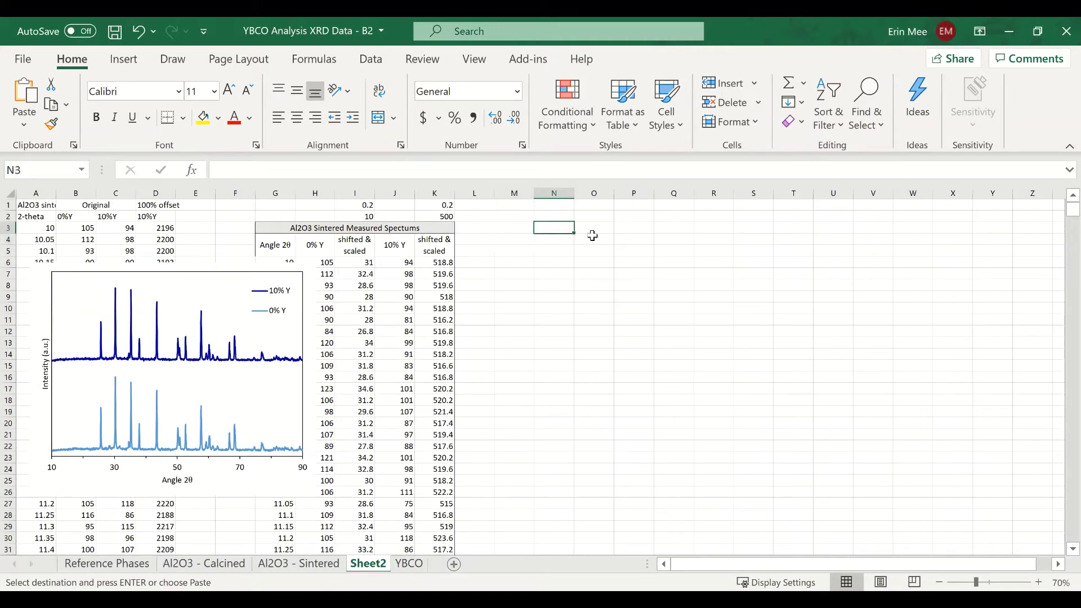
pyautogui.click(627, 227)
pyautogui.hotkey('ctrl', 'v')
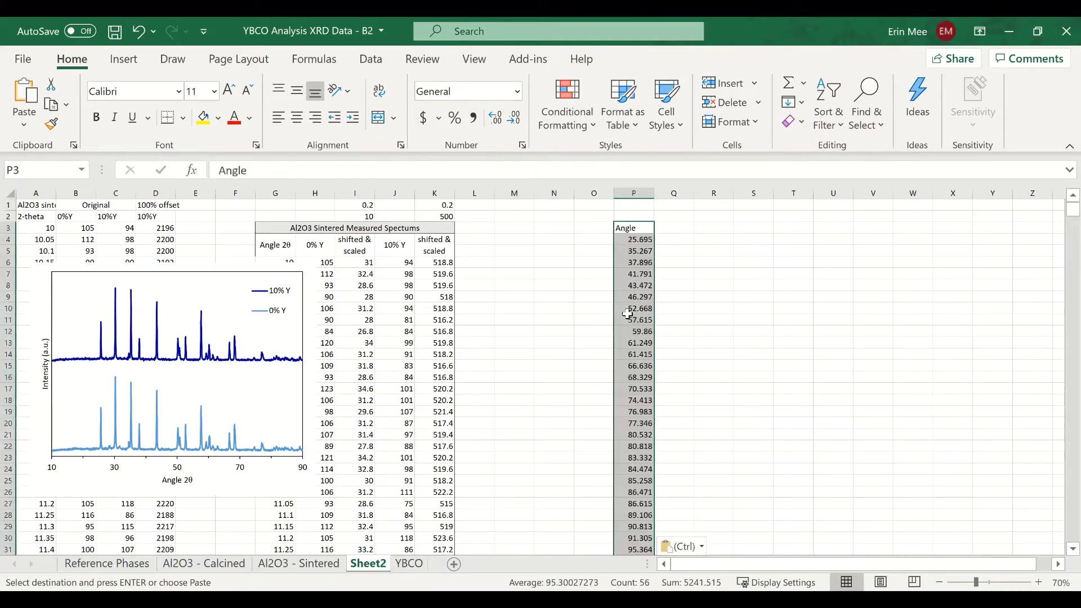
# Copy the hexagonal phase's full I%(f) column, including its header, from the Reference Phases sheet.
pyautogui.click(107, 563)
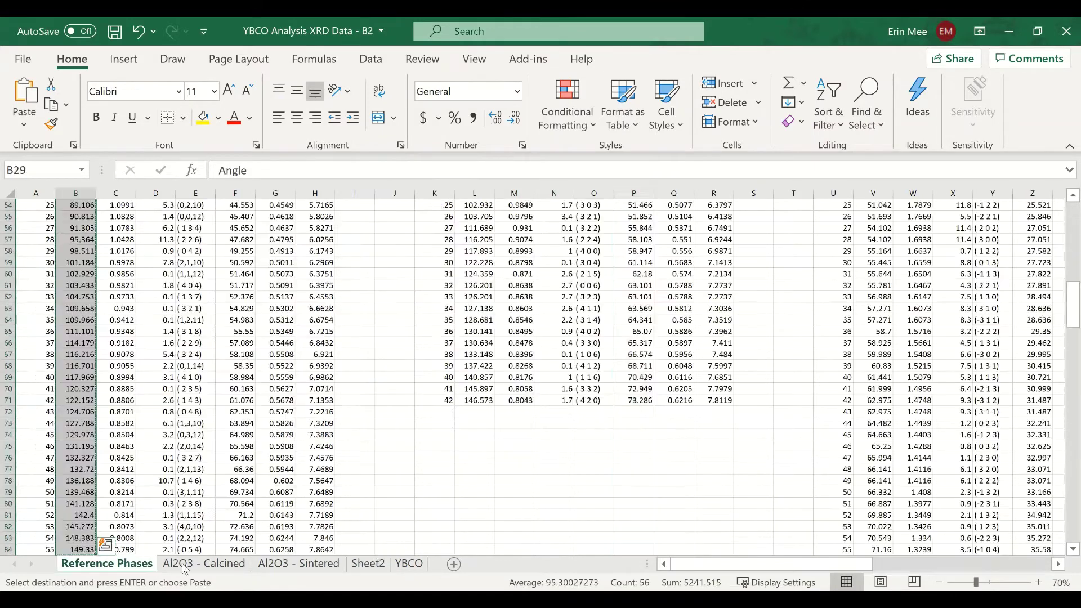
pyautogui.scroll(6, 158, 300)
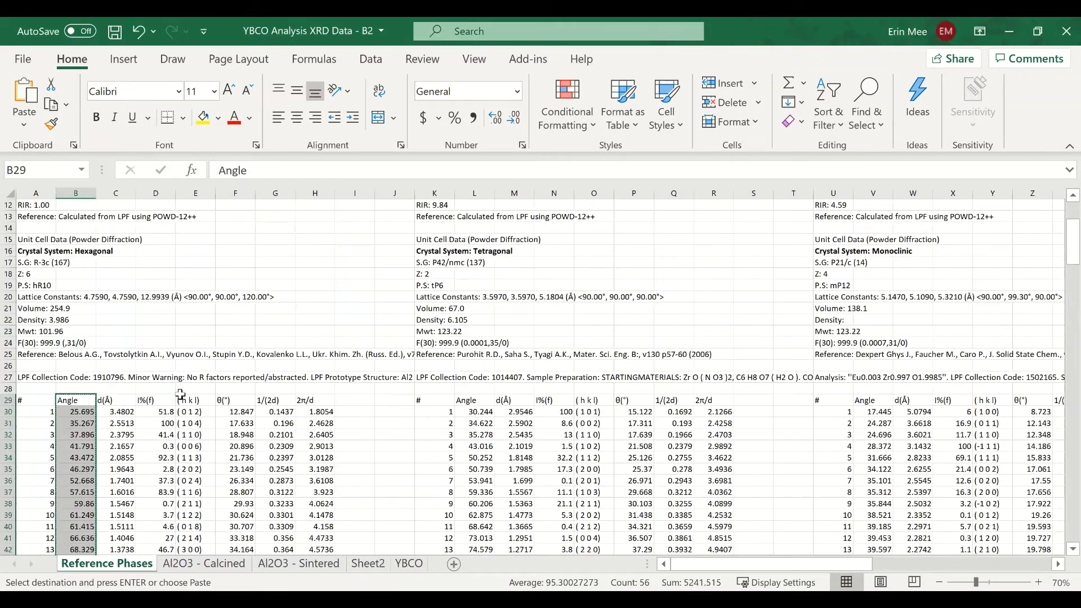
pyautogui.scroll(-1, 158, 300)
pyautogui.click(158, 298)
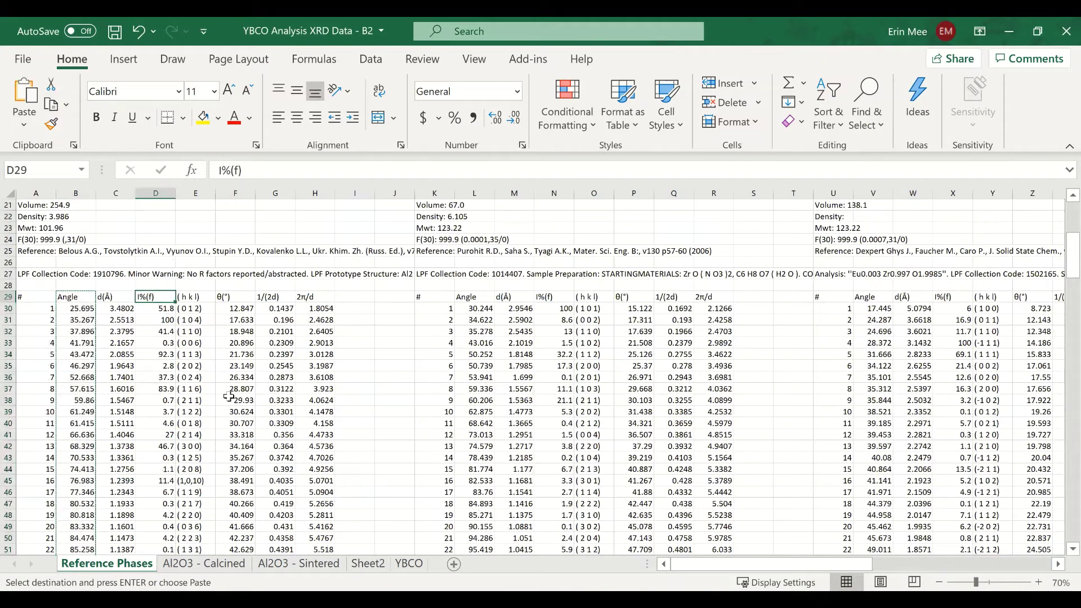
pyautogui.hotkey('ctrl', 'shift', 'Down')
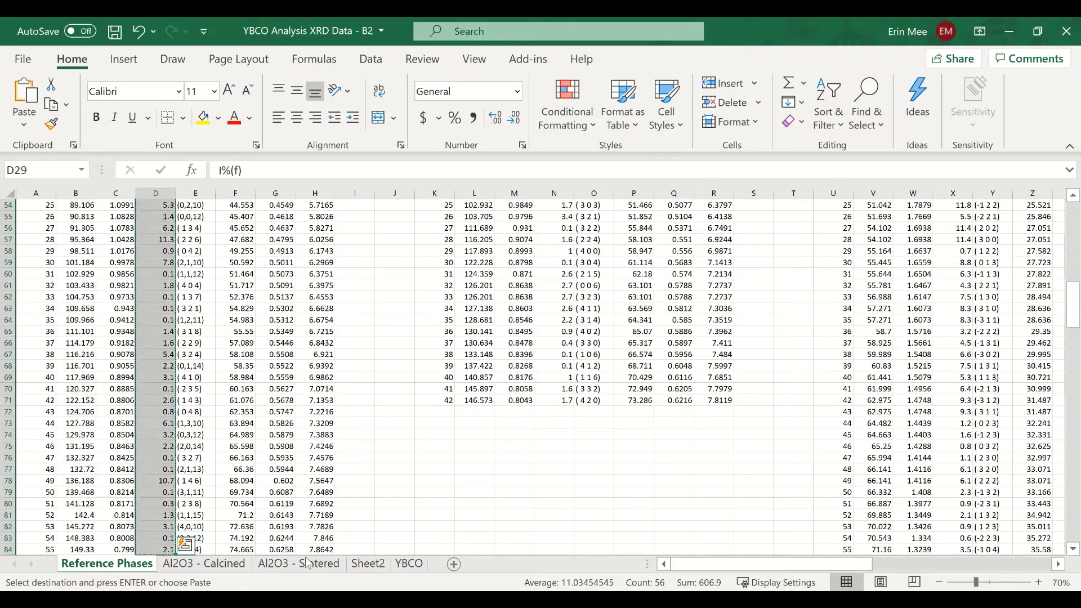
# Paste the copied I%(f) column into Sheet2 starting at cell Q3, beside the angles.
pyautogui.click(368, 563)
pyautogui.hotkey('ctrl', 'v')
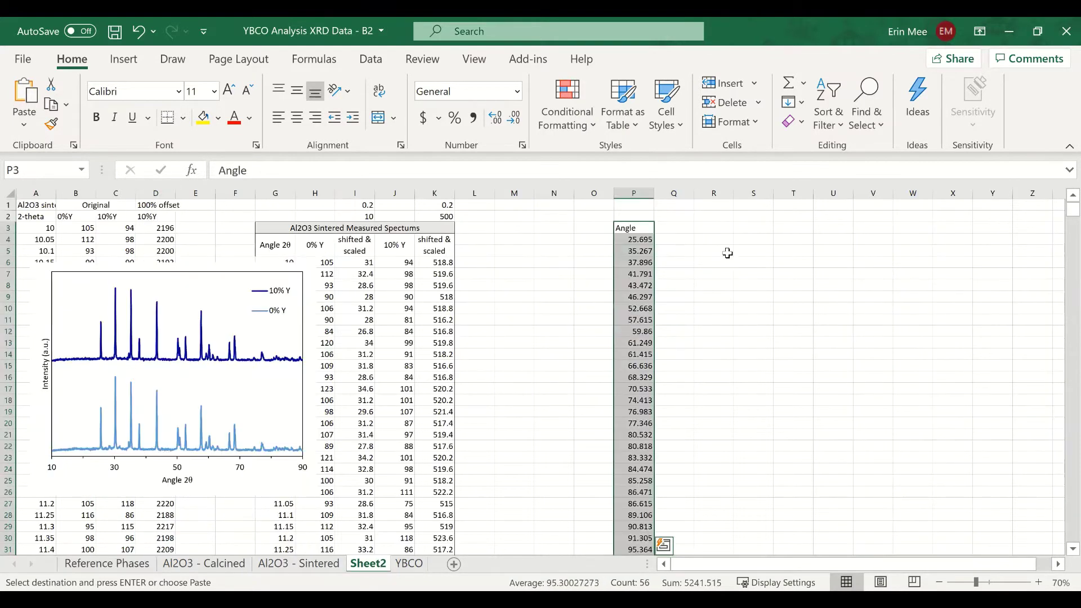
pyautogui.click(681, 234)
pyautogui.hotkey('ctrl', 'v')
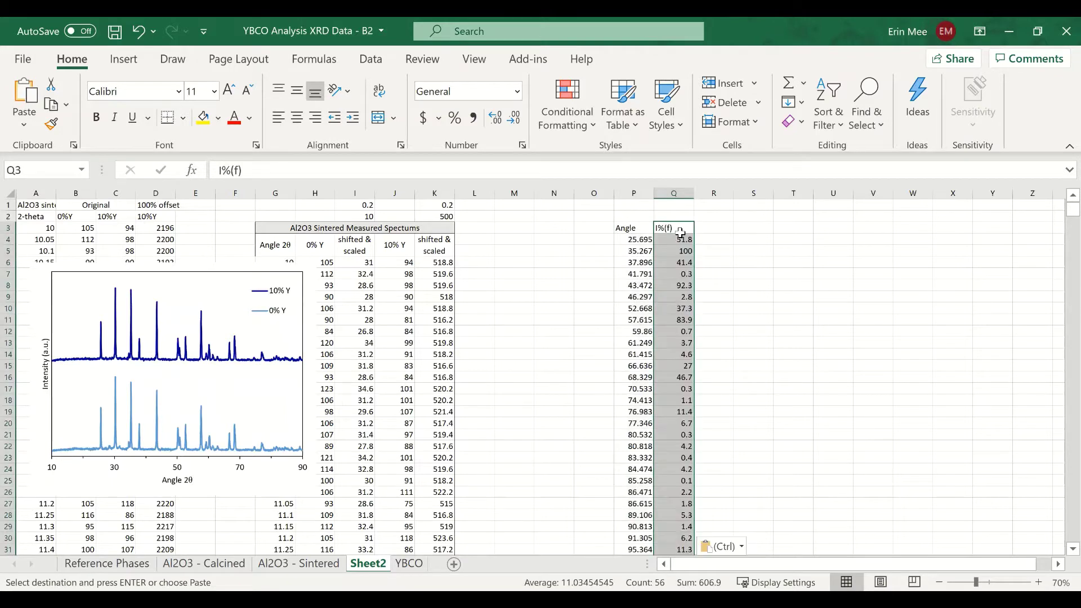
pyautogui.scroll(-1, 783, 295)
pyautogui.scroll(1, 784, 296)
pyautogui.click(783, 295)
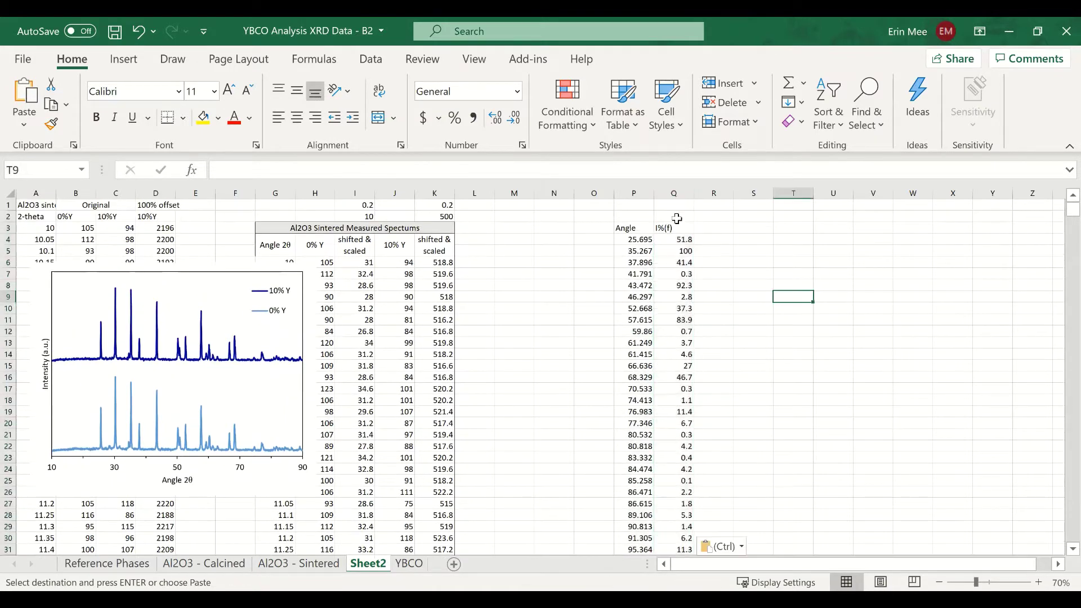
# Try plotting the Angle and I%(f) columns as a straight-line scatter chart, and delete that chart.
pyautogui.click(638, 227)
pyautogui.click(587, 247)
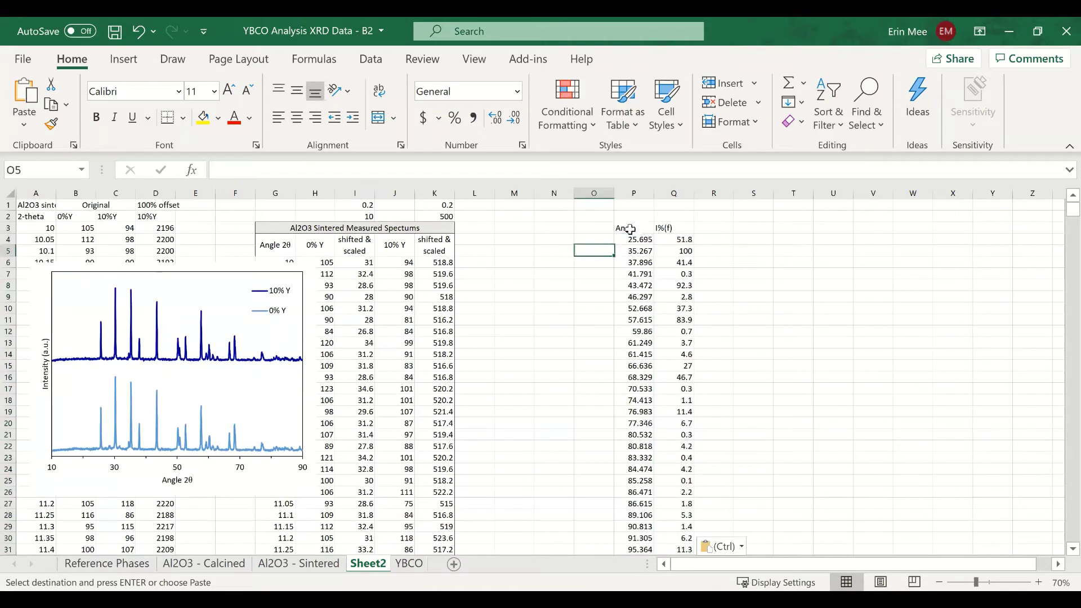
pyautogui.moveTo(633, 228); pyautogui.dragTo(680, 228)
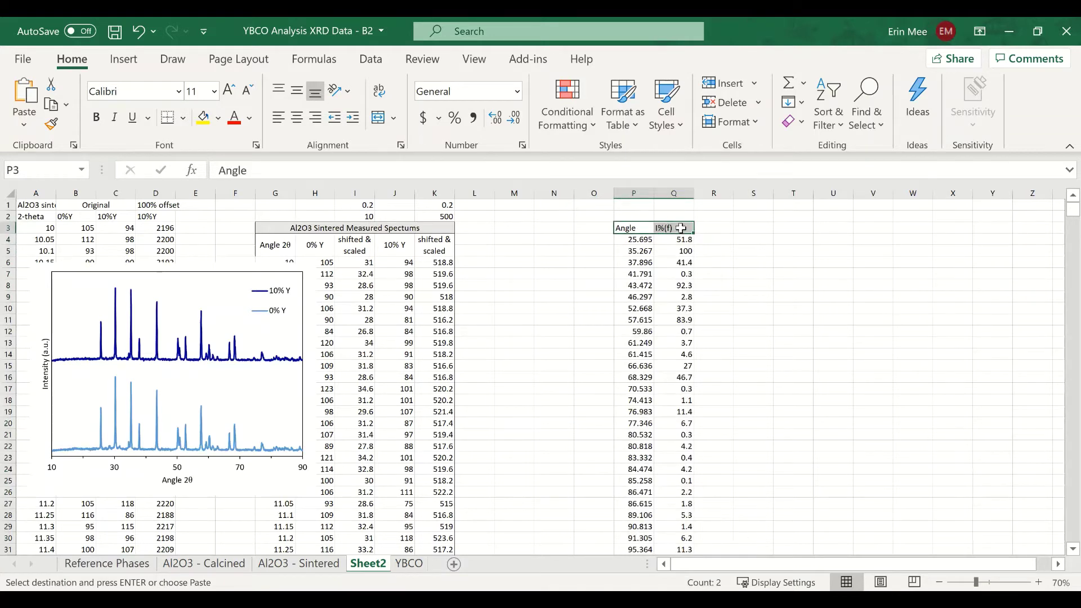
pyautogui.hotkey('ctrl', 'shift', 'Down')
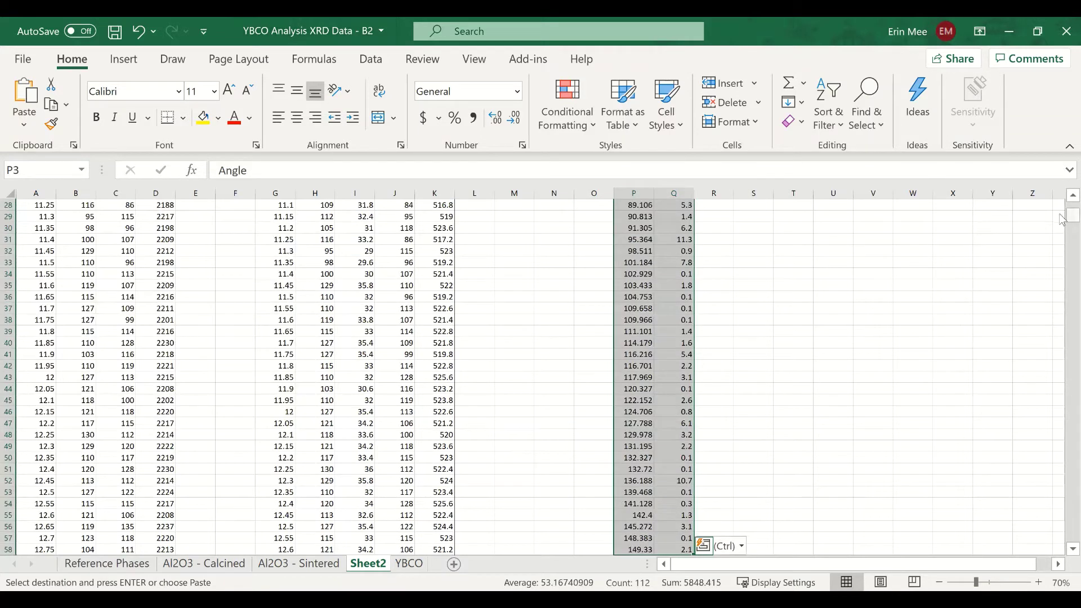
pyautogui.hotkey('ctrl', 'BackSpace')
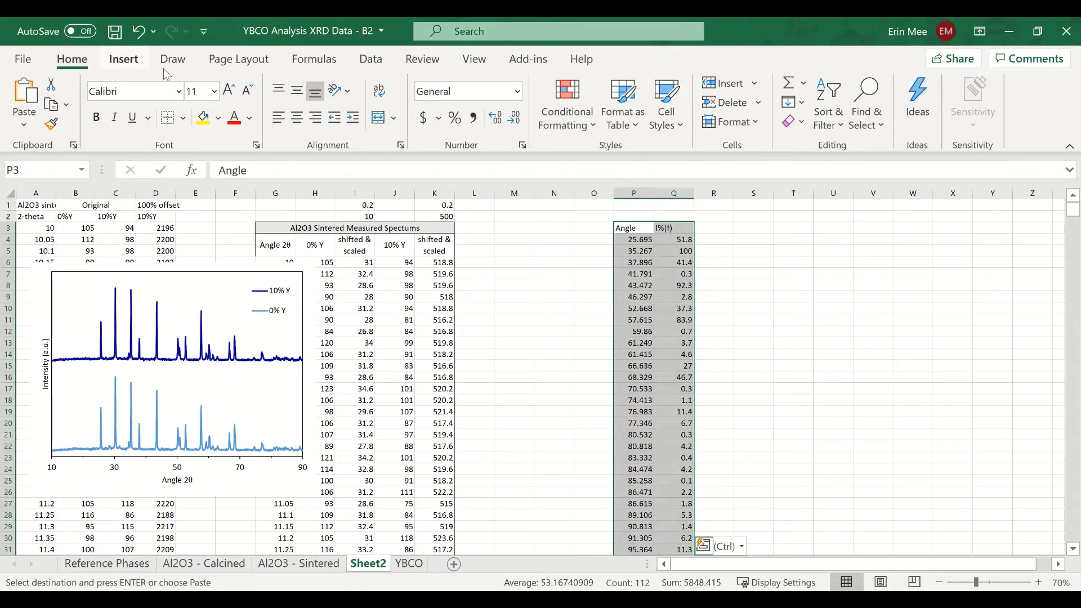
pyautogui.click(124, 59)
pyautogui.click(488, 128)
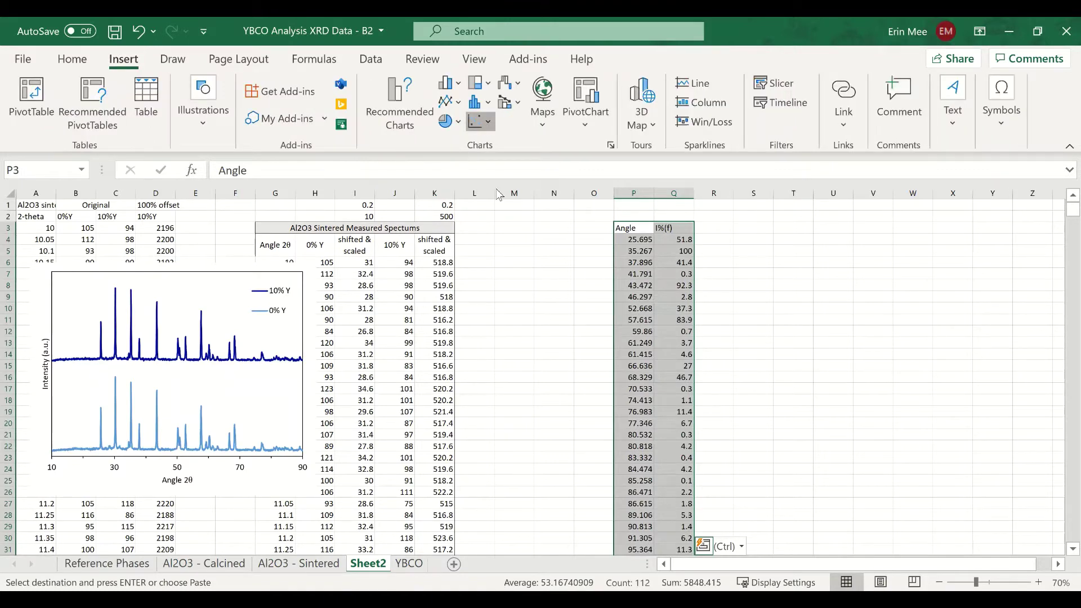
pyautogui.click(549, 231)
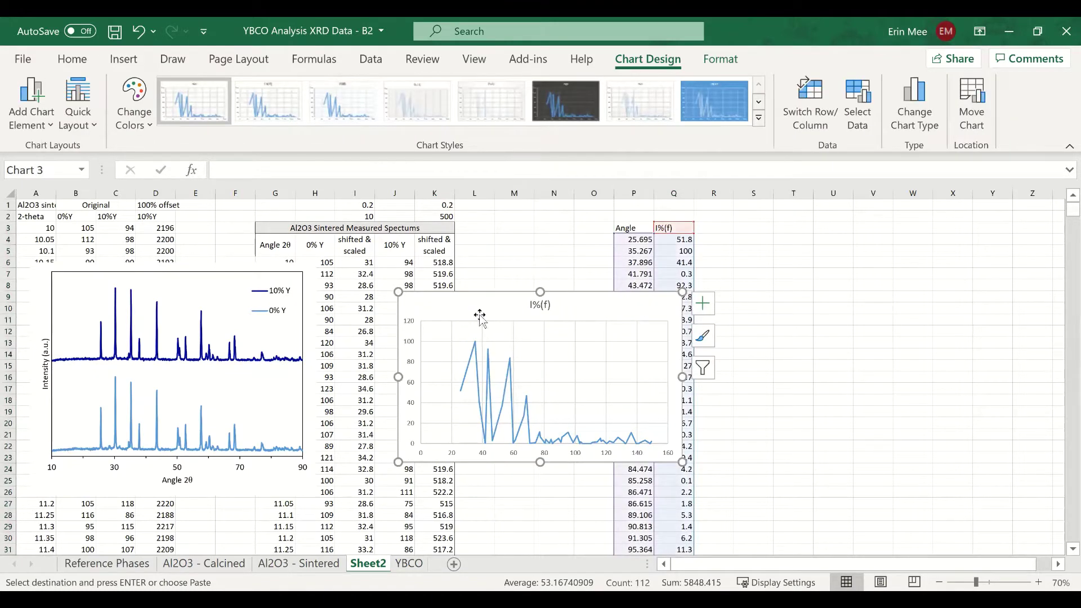
pyautogui.moveTo(476, 313); pyautogui.dragTo(720, 263)
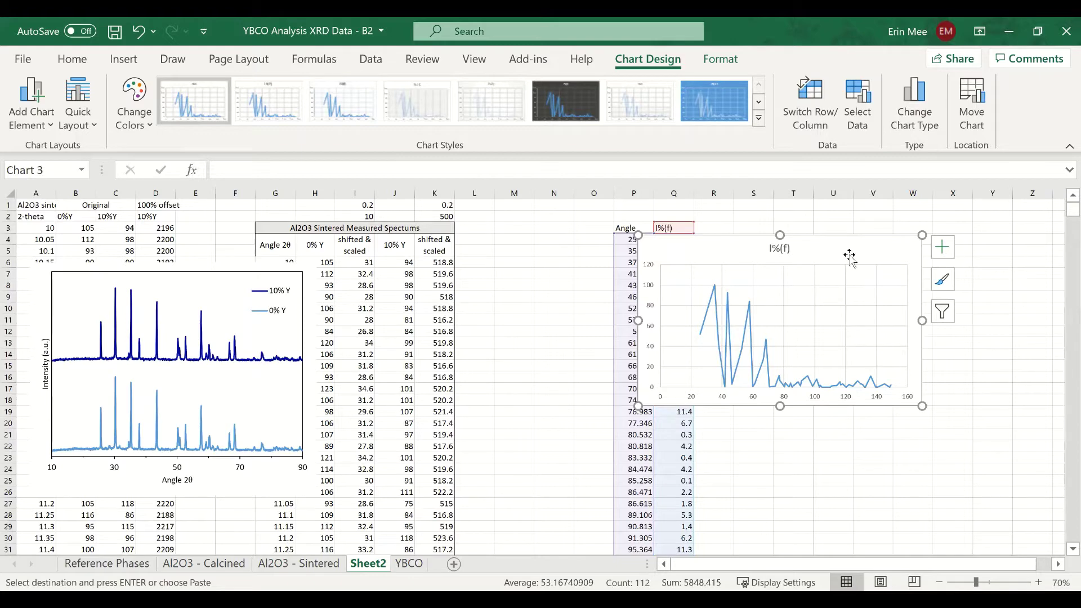
pyautogui.press('Delete')
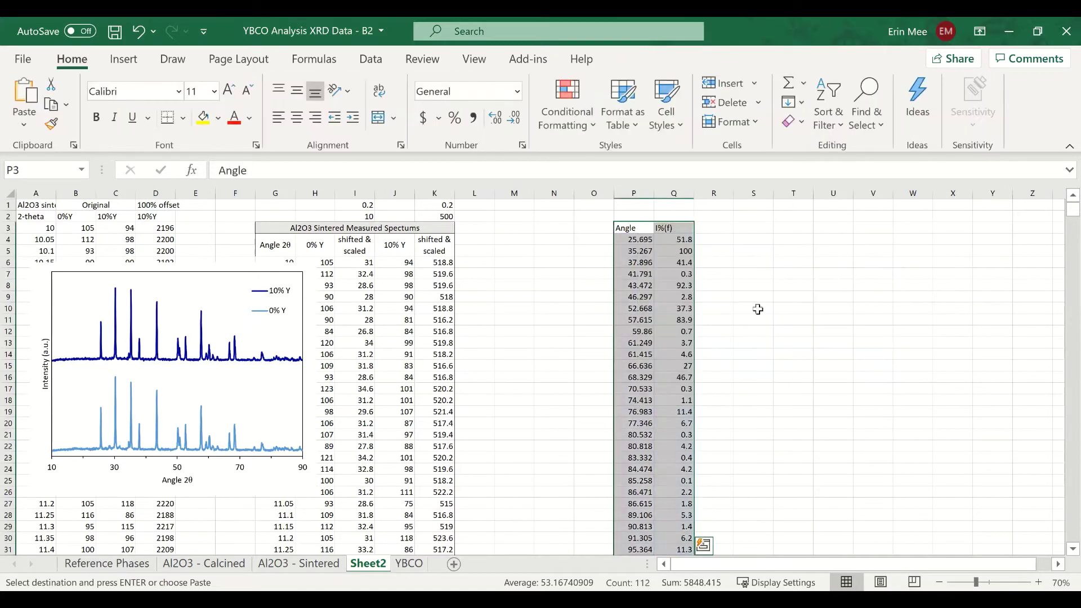
pyautogui.click(751, 274)
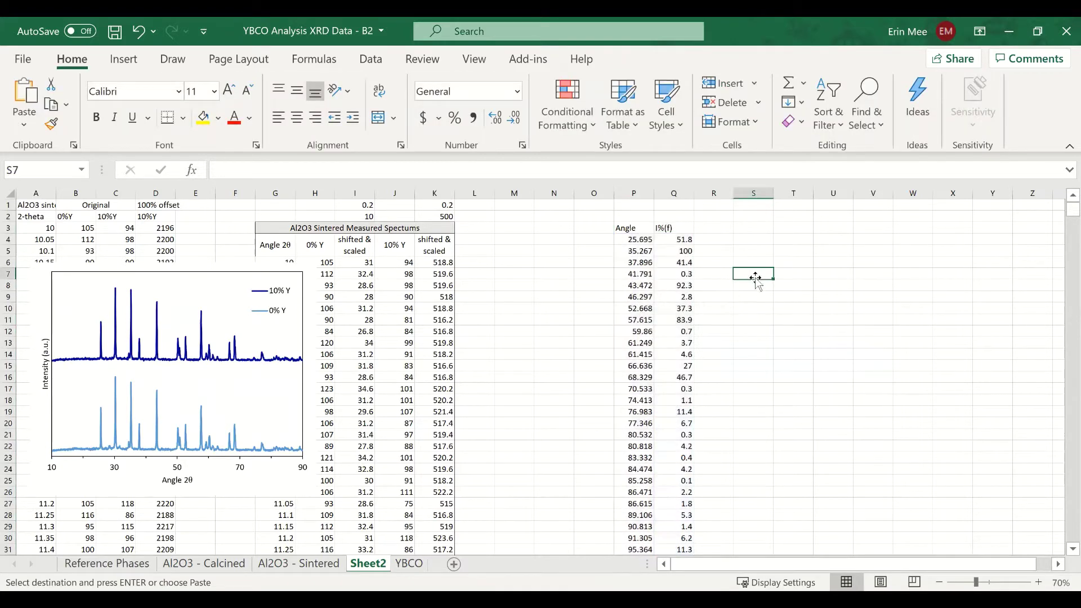
# Repeat the first reference angle three times by entering =P4 in cells R4, R5 and R6.
pyautogui.click(725, 242)
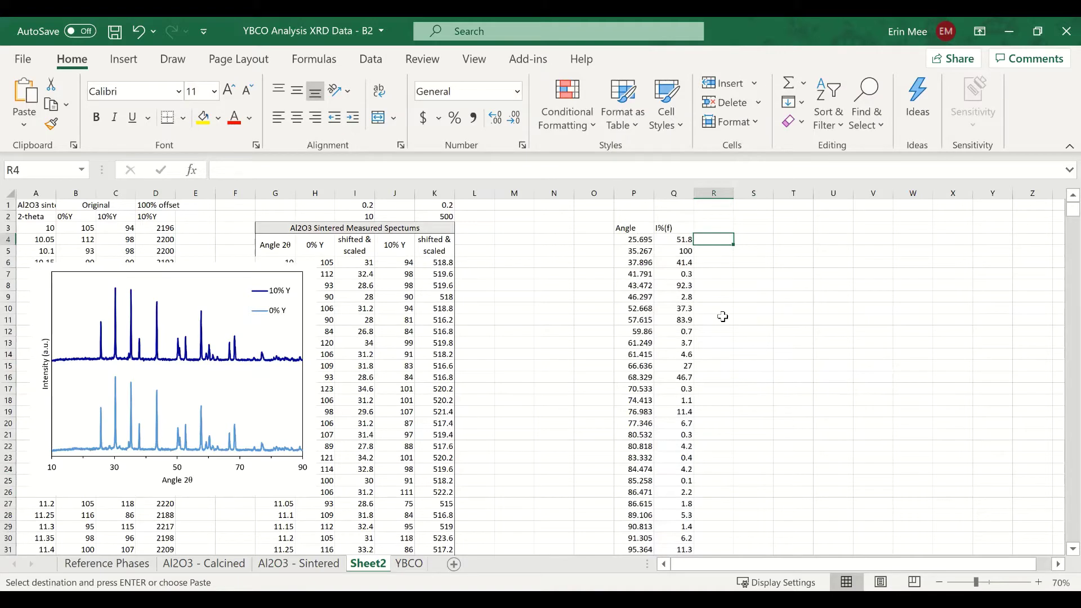
pyautogui.write('=')
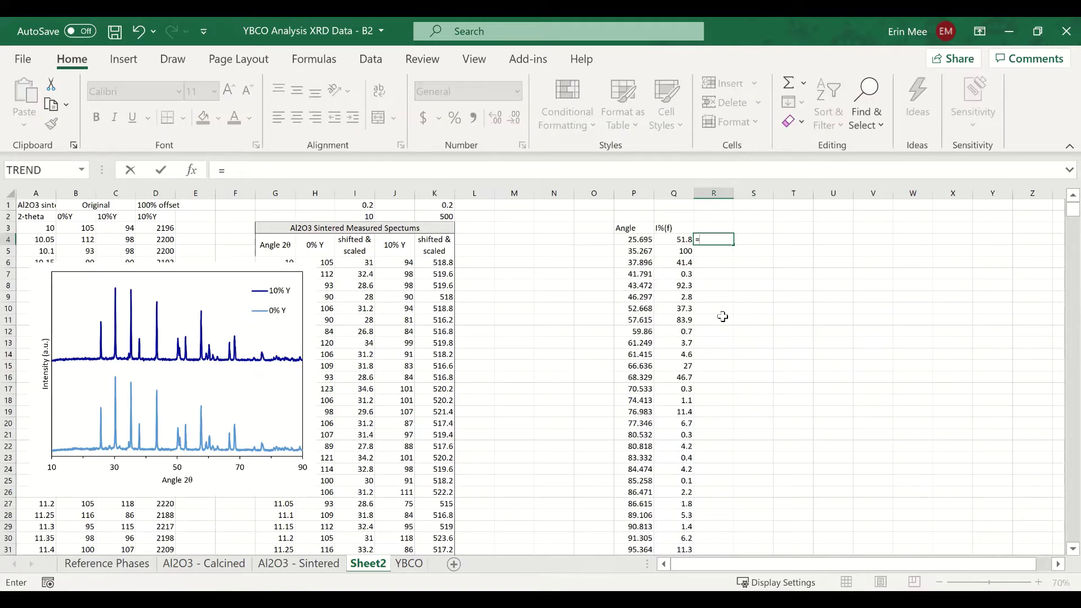
pyautogui.click(634, 238)
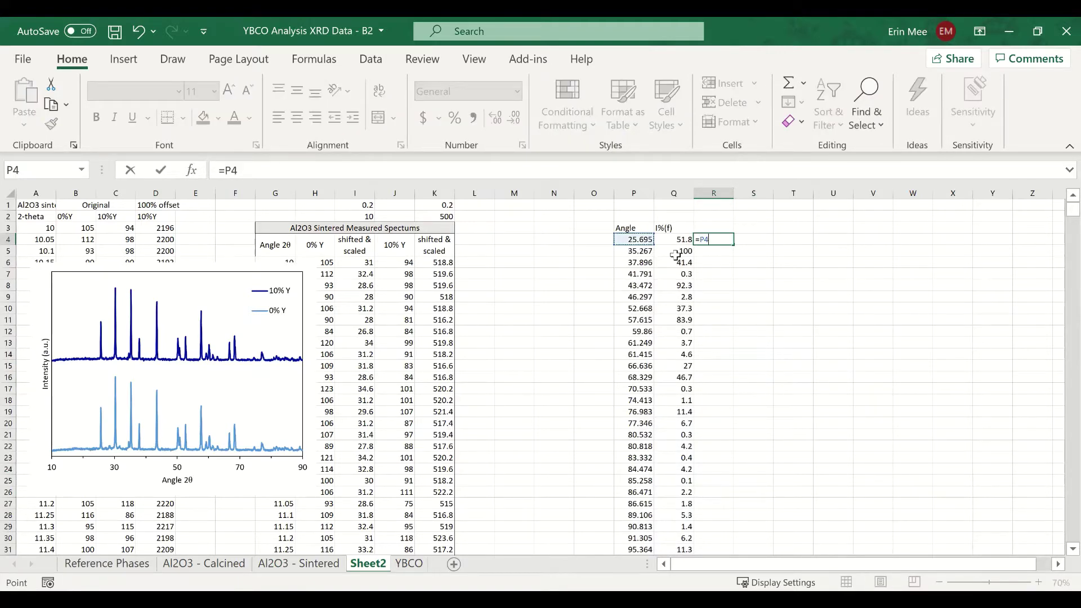
pyautogui.press('Return')
pyautogui.write('=')
pyautogui.click(637, 240)
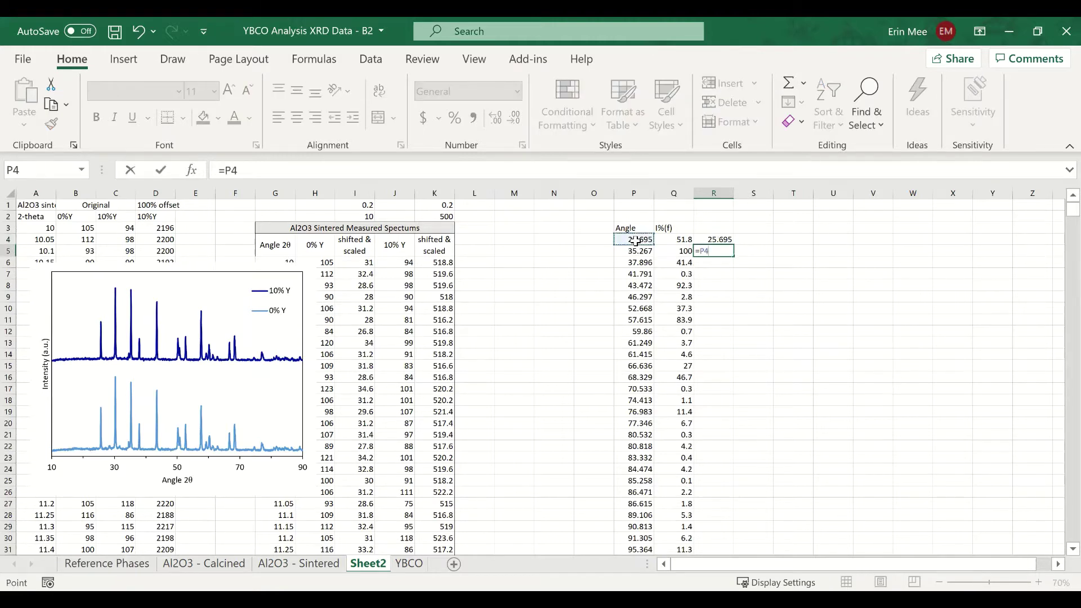
pyautogui.press('Return')
pyautogui.write('=')
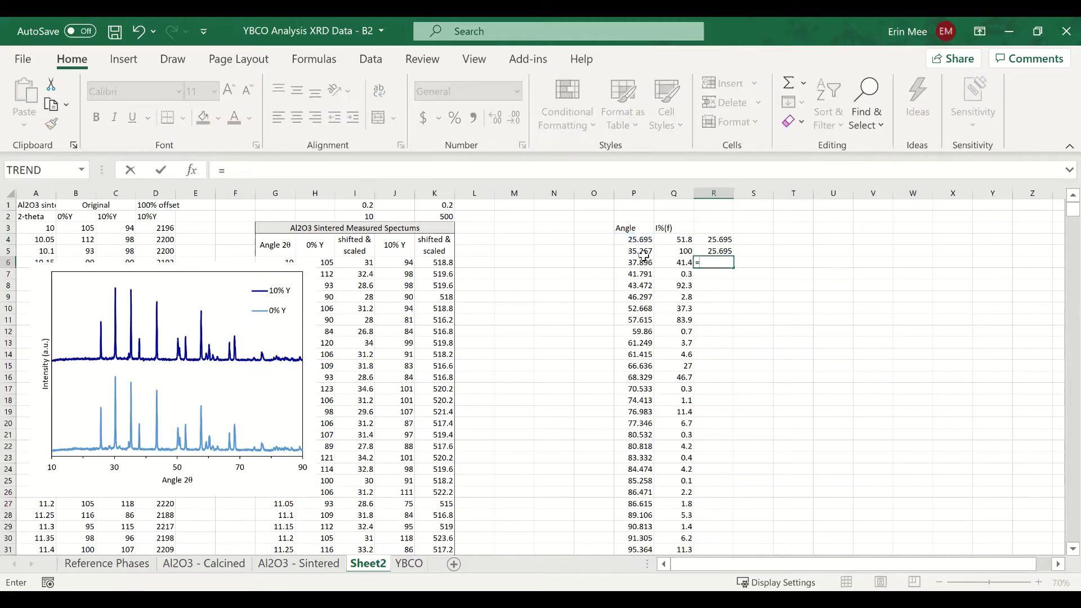
pyautogui.click(637, 239)
pyautogui.press('Return')
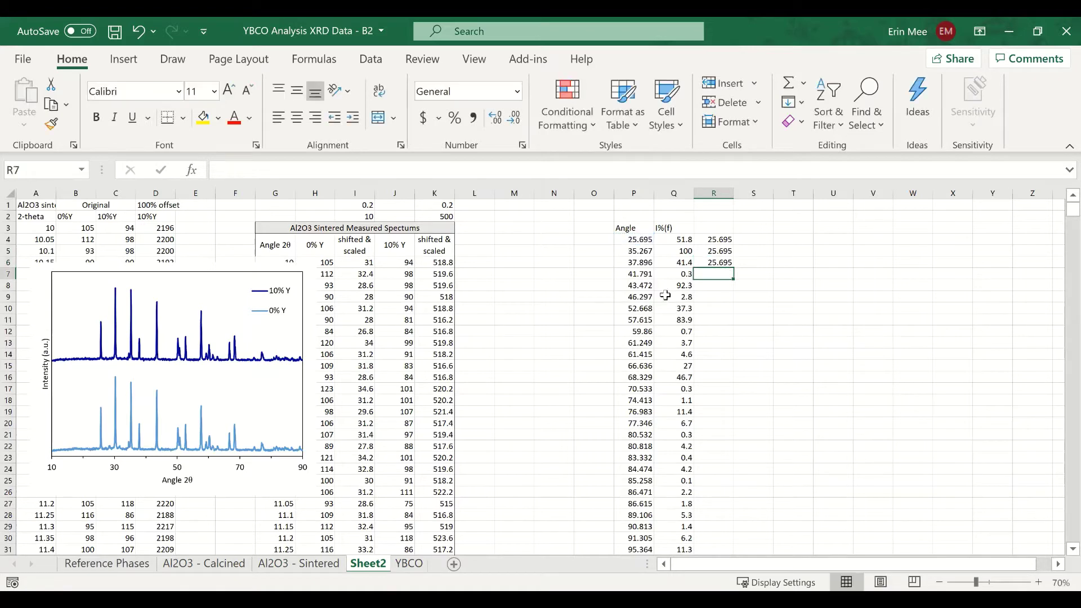
# Enter the first peak's intensities beside its repeated angles: 0 in S4, =Q4 in S5 and 0 in S6.
pyautogui.click(761, 241)
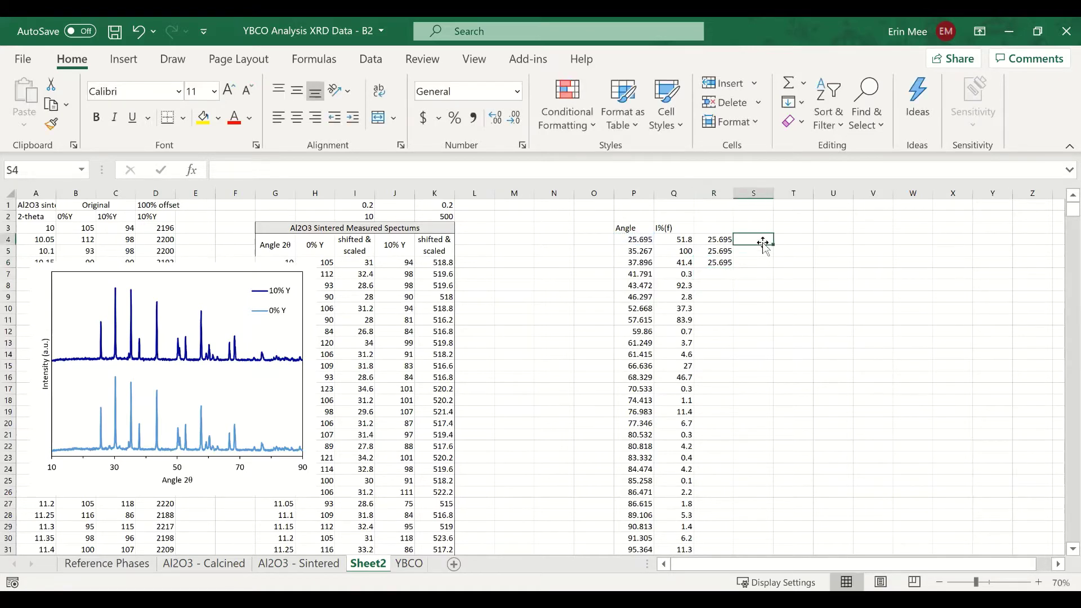
pyautogui.write('0')
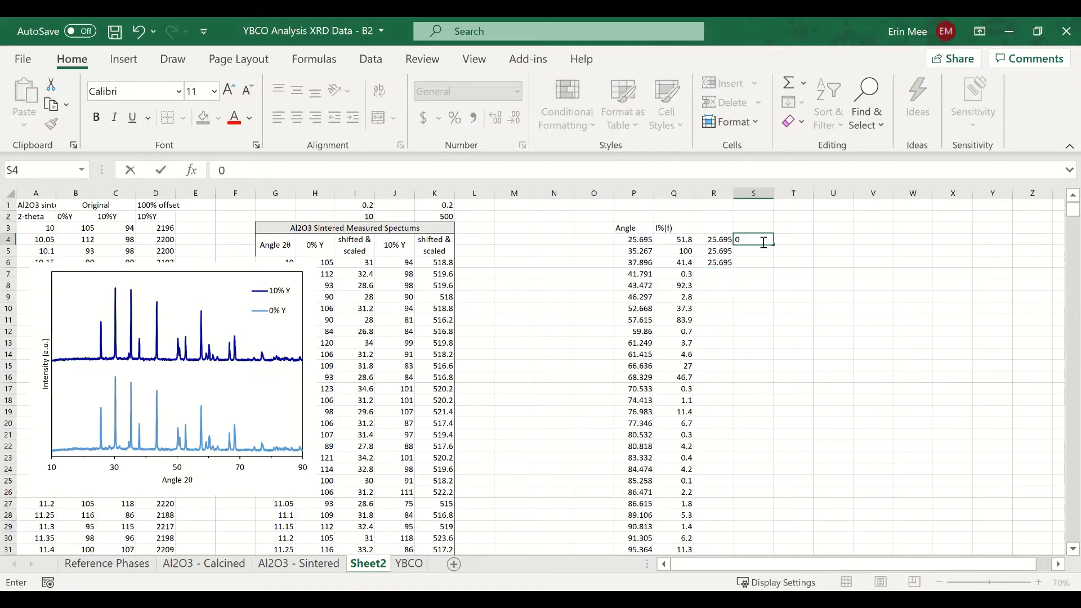
pyautogui.click(766, 262)
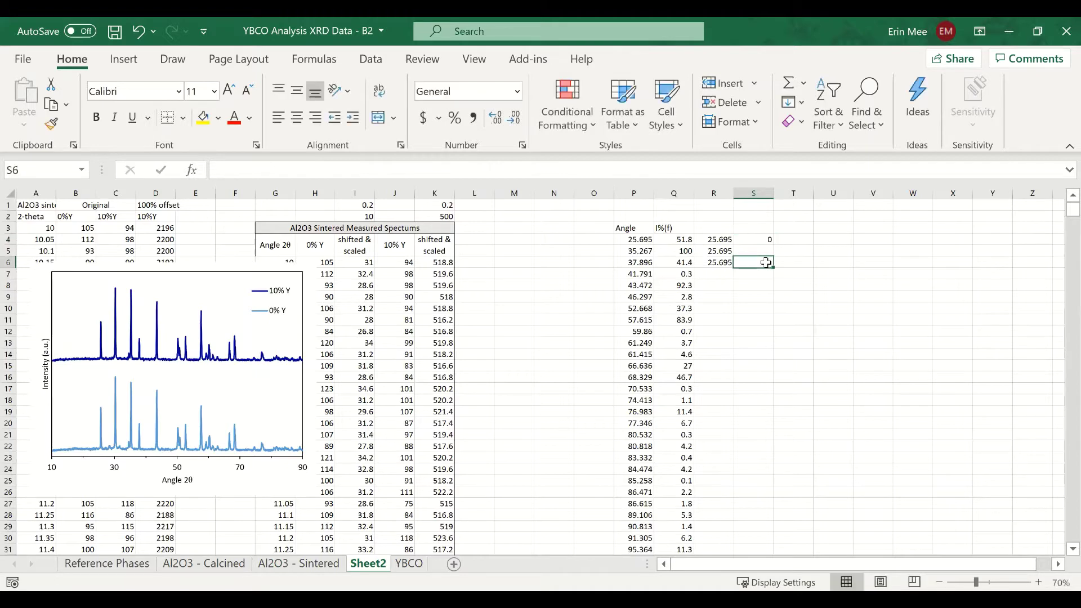
pyautogui.write('0')
pyautogui.click(759, 250)
pyautogui.write('=')
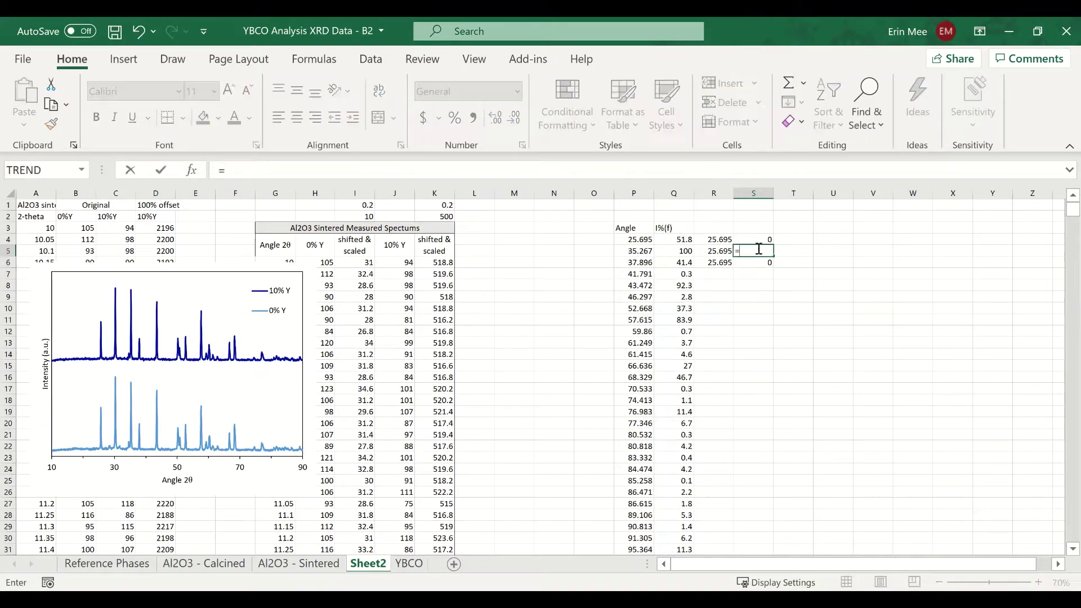
pyautogui.click(673, 239)
pyautogui.press('Return')
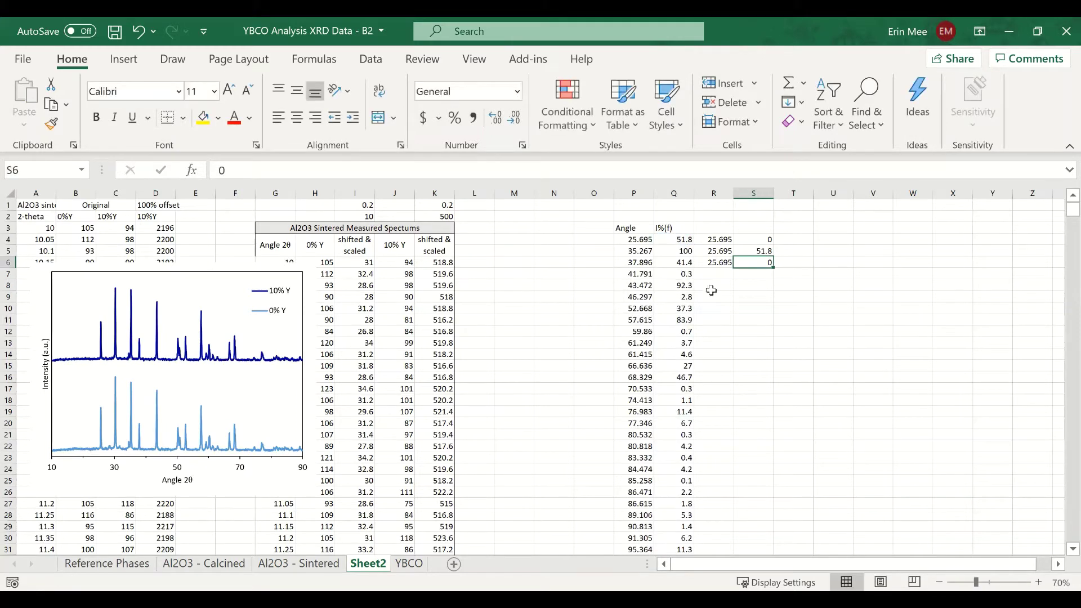
# Repeat the second reference angle three times by entering =P5 in cells R7, R8 and R9.
pyautogui.click(719, 273)
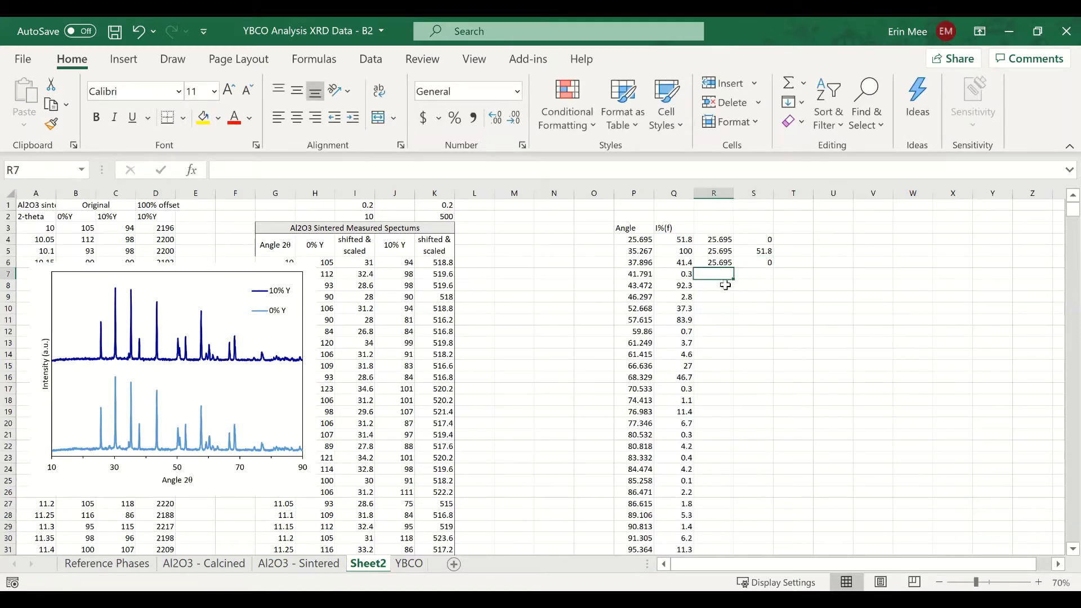
pyautogui.write('=')
pyautogui.click(632, 249)
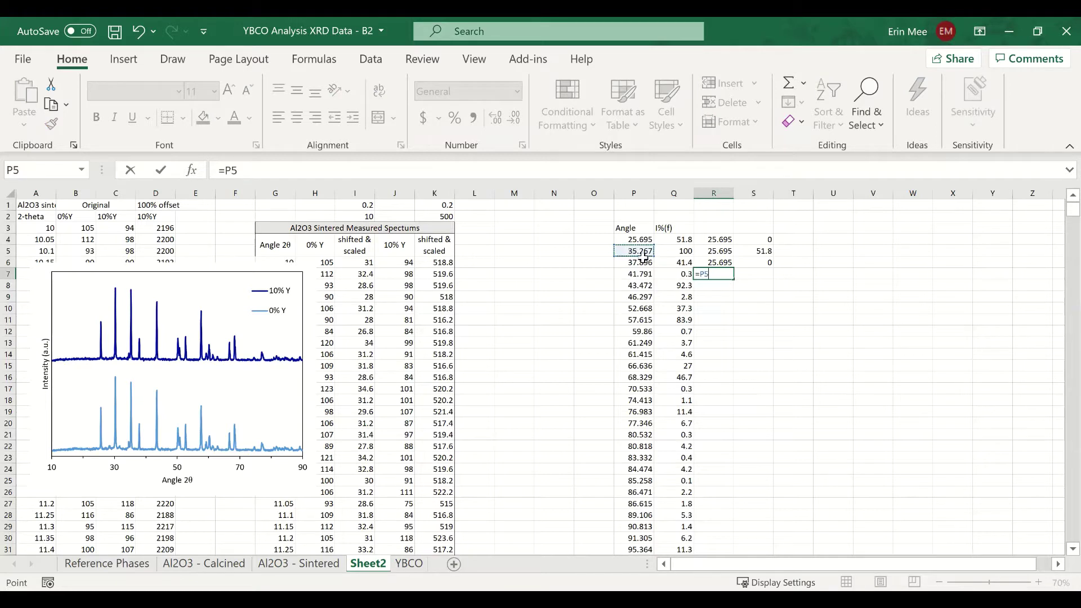
pyautogui.press('Return')
pyautogui.write('=')
pyautogui.click(643, 255)
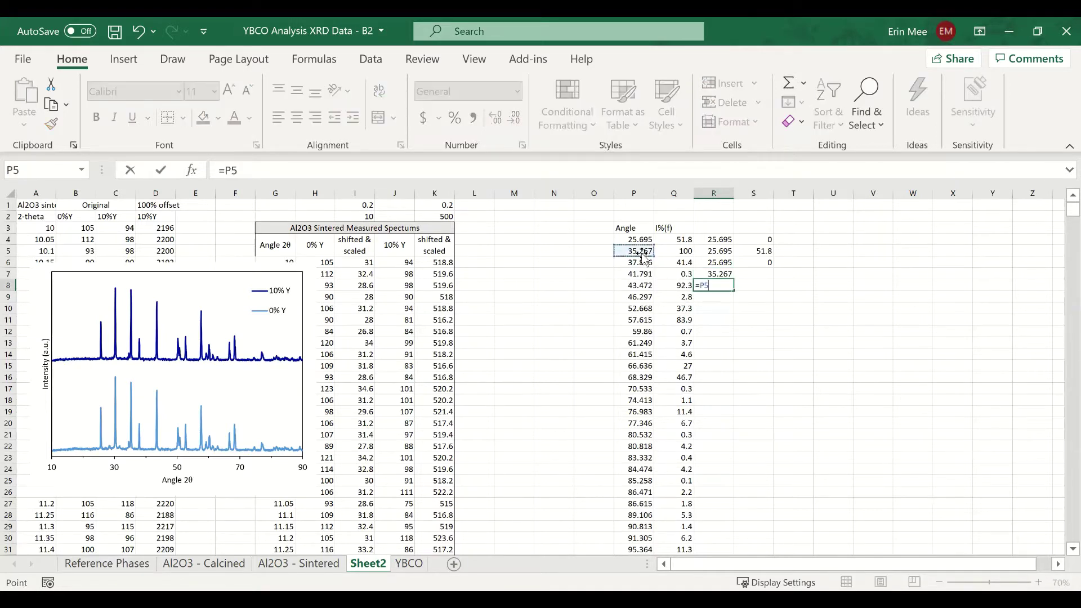
pyautogui.press('Return')
pyautogui.write('=')
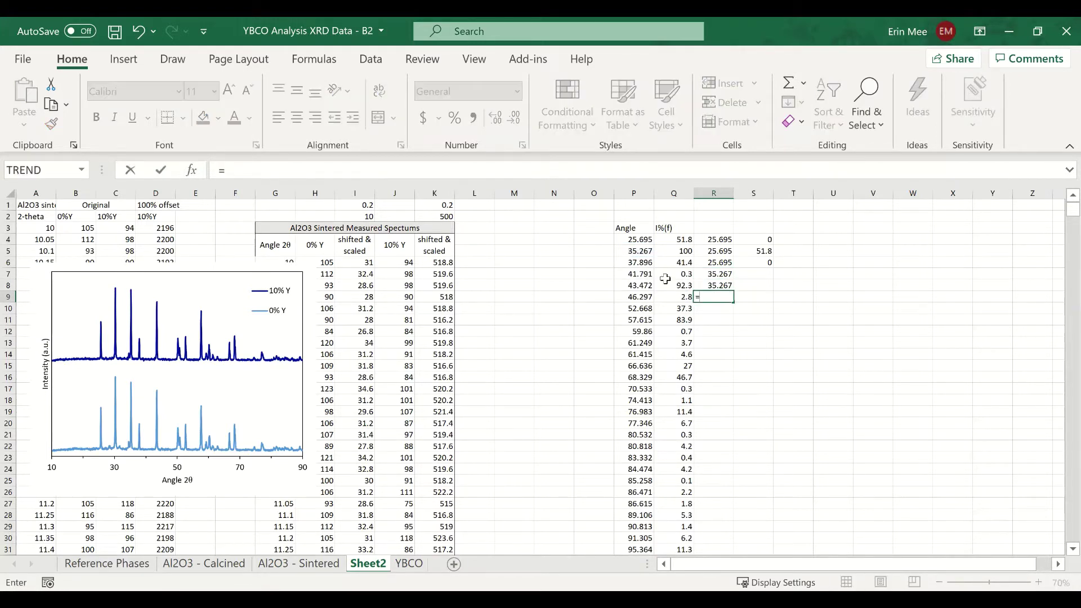
pyautogui.click(645, 253)
pyautogui.press('Return')
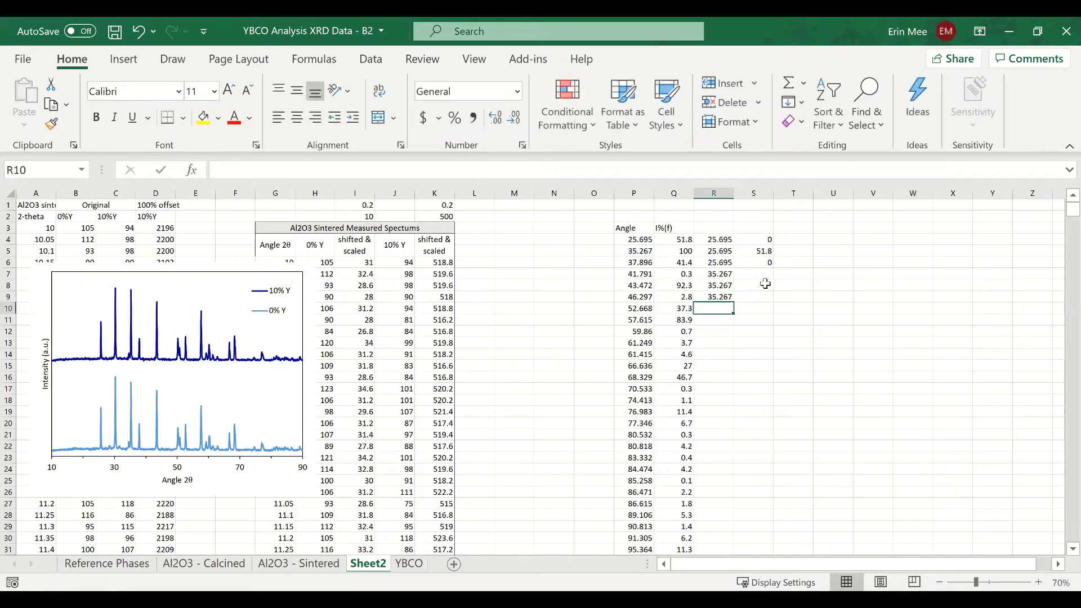
# Enter the second peak's intensities beside its repeated angles: 0 in S7, =Q5 in S8 and 0 in S9.
pyautogui.click(757, 273)
pyautogui.write('0')
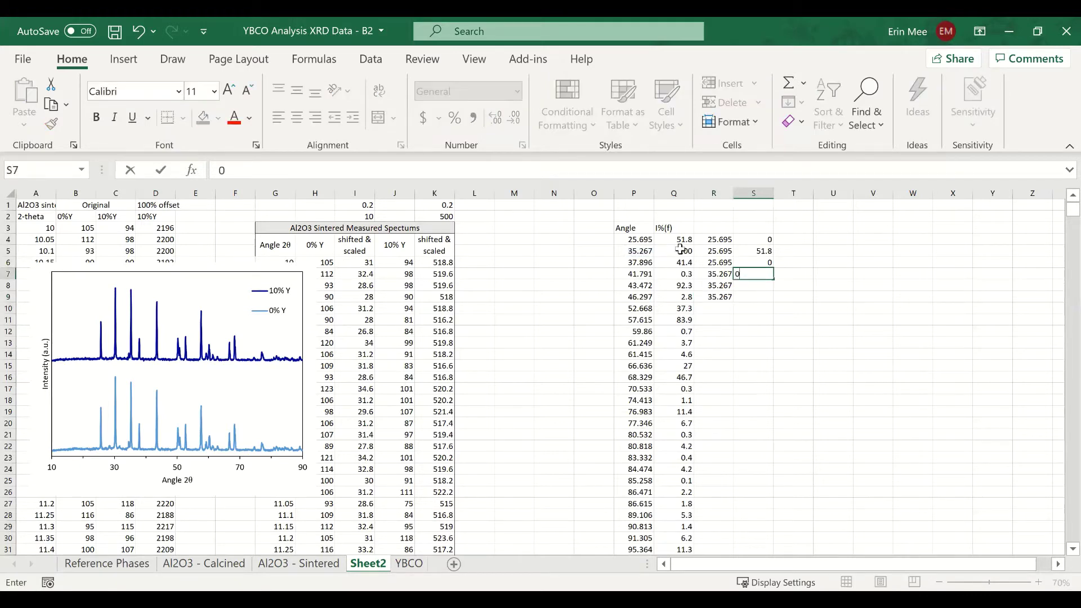
pyautogui.press('Return')
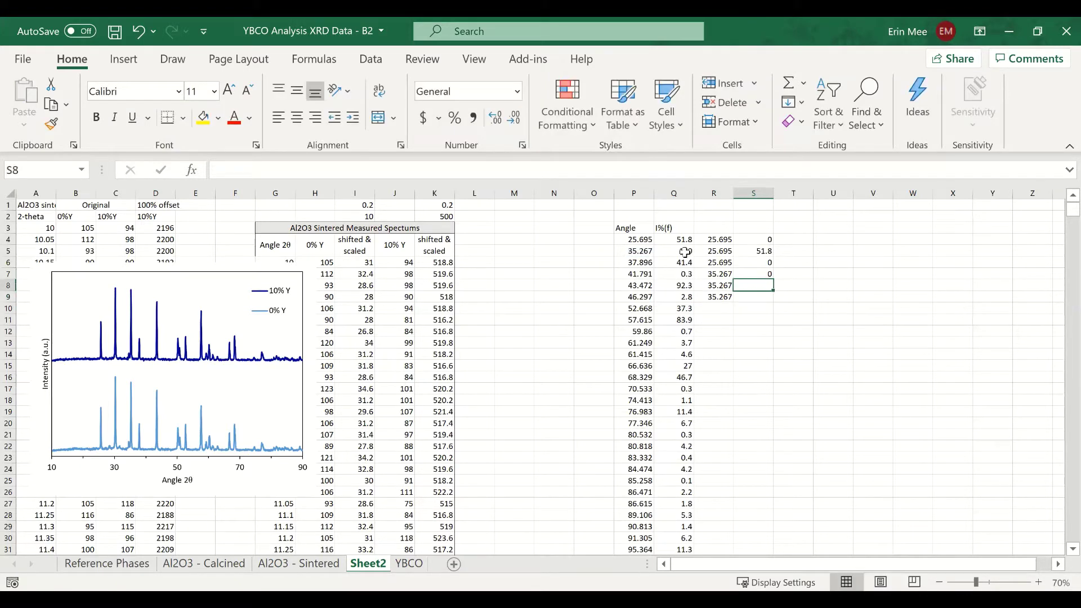
pyautogui.write('=')
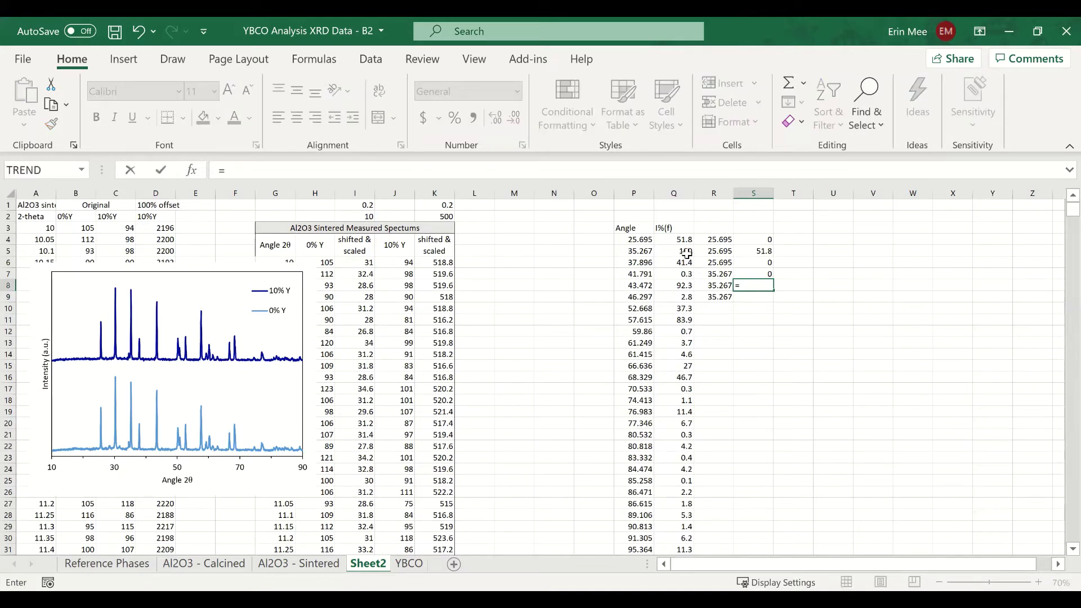
pyautogui.click(687, 254)
pyautogui.press('Return')
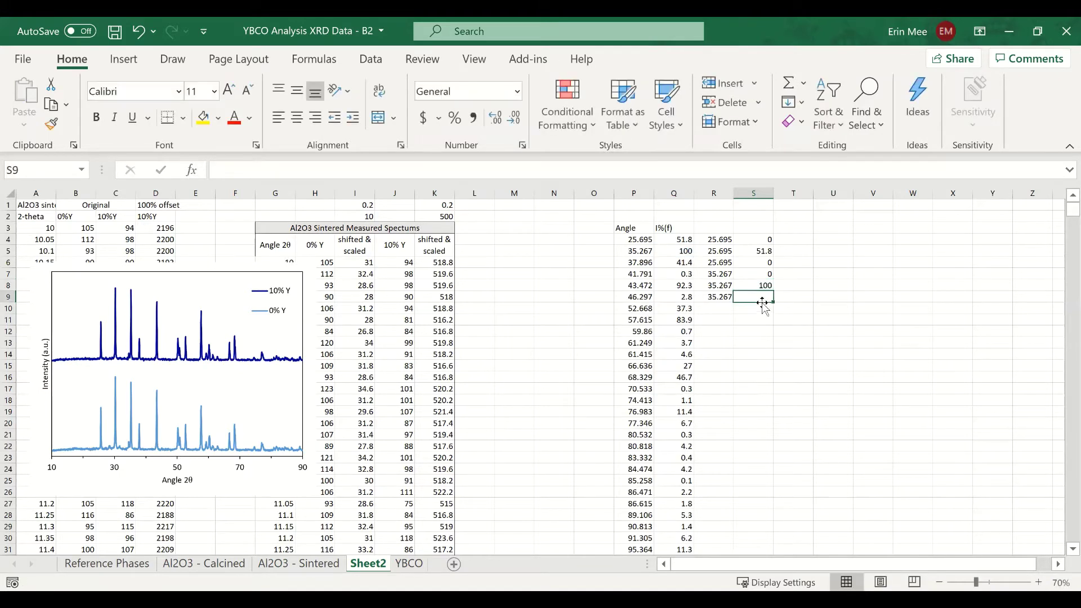
pyautogui.write('0')
pyautogui.click(755, 341)
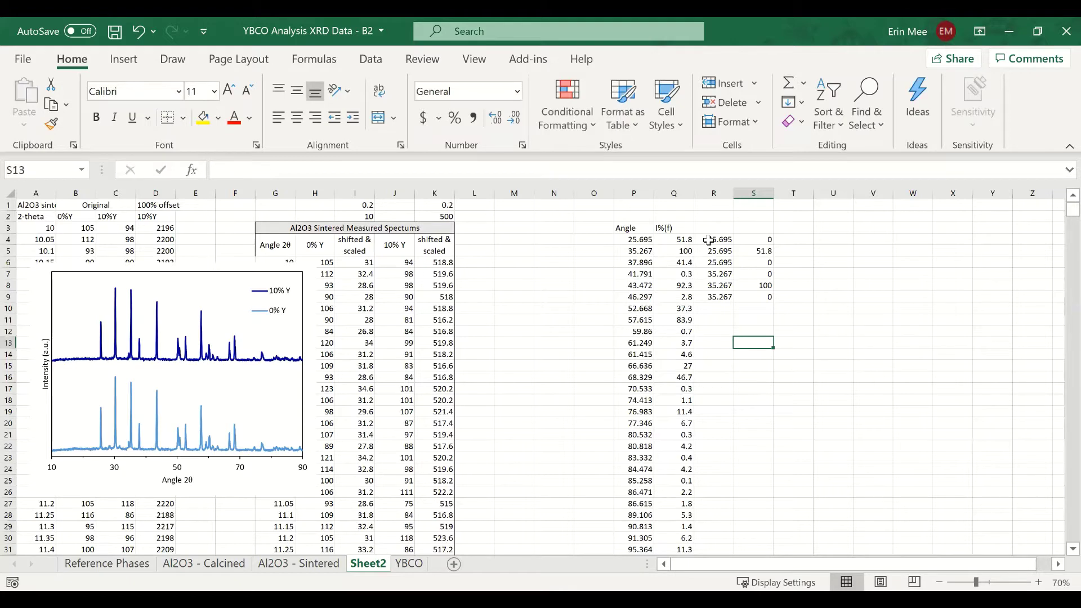
# Try plotting the two-peak data in R4:S9 as a straight-line scatter chart, and delete that chart.
pyautogui.moveTo(709, 239); pyautogui.dragTo(757, 297)
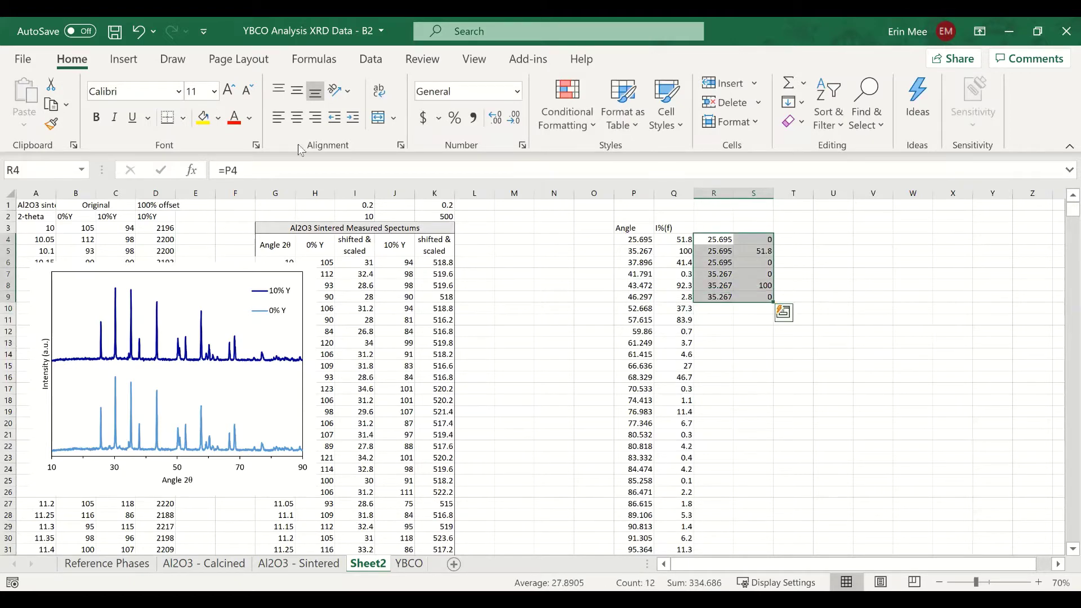
pyautogui.click(123, 59)
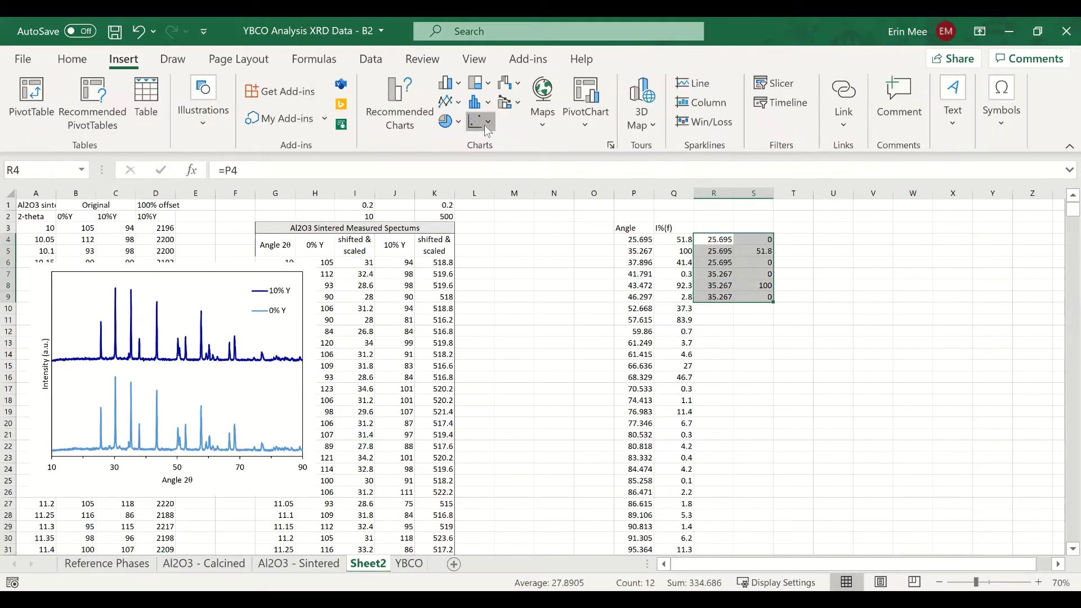
pyautogui.click(535, 231)
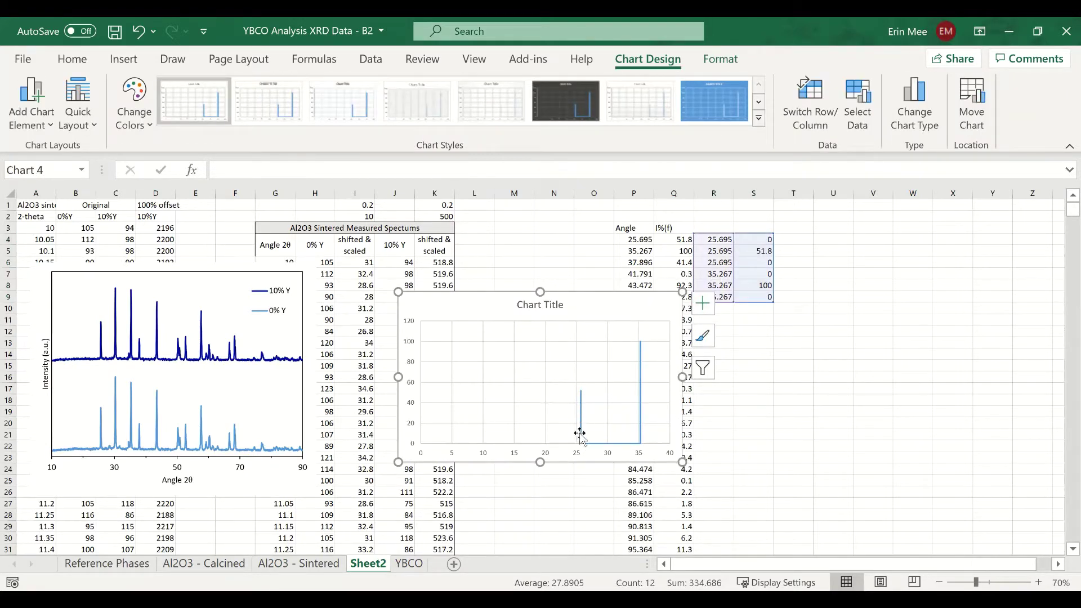
pyautogui.moveTo(583, 396)
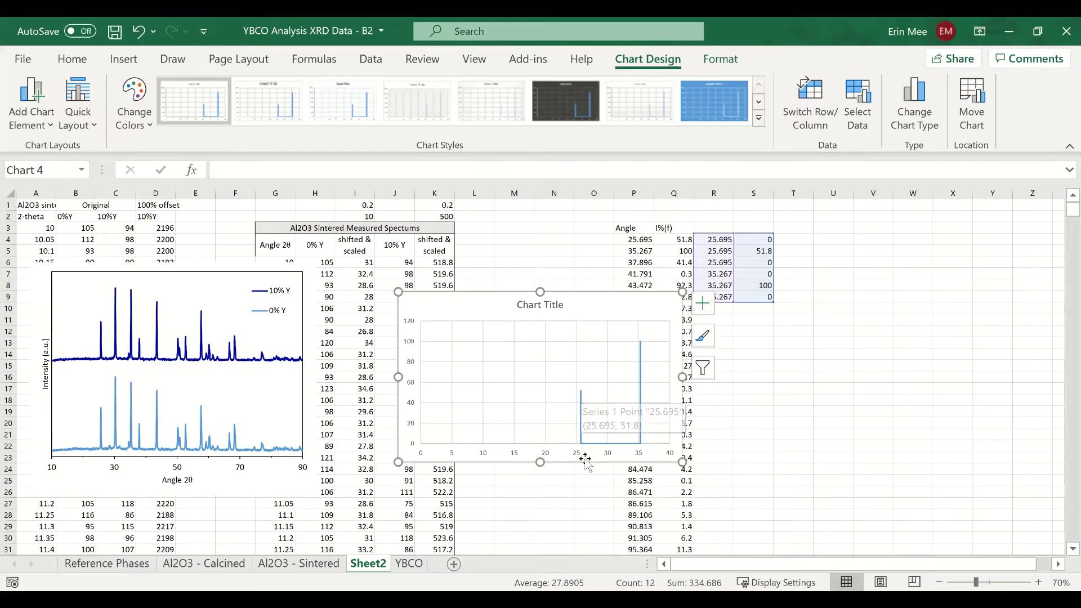
pyautogui.moveTo(585, 450)
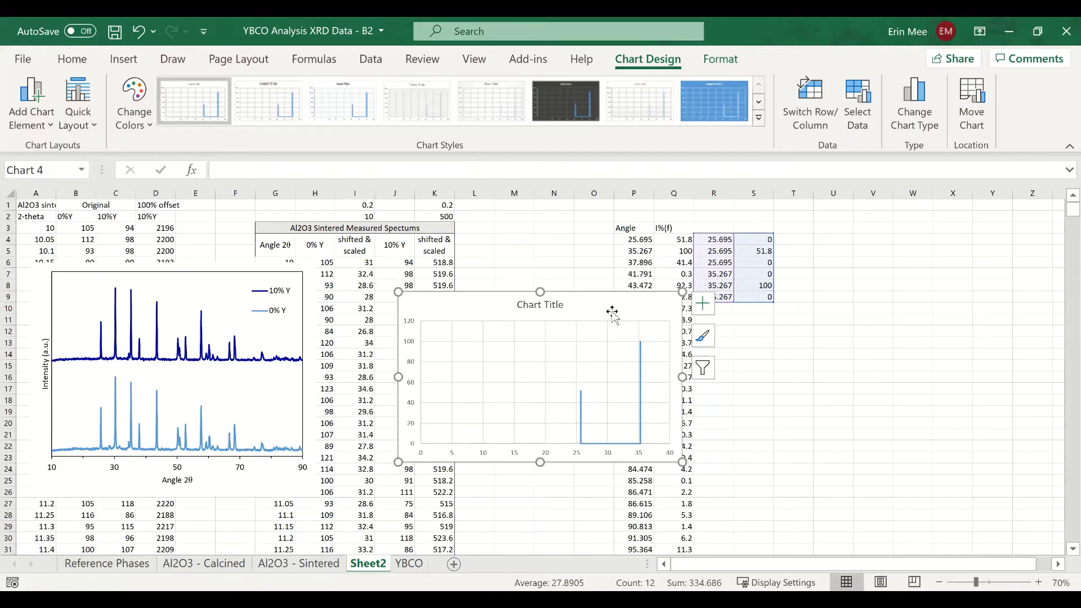
pyautogui.press('Delete')
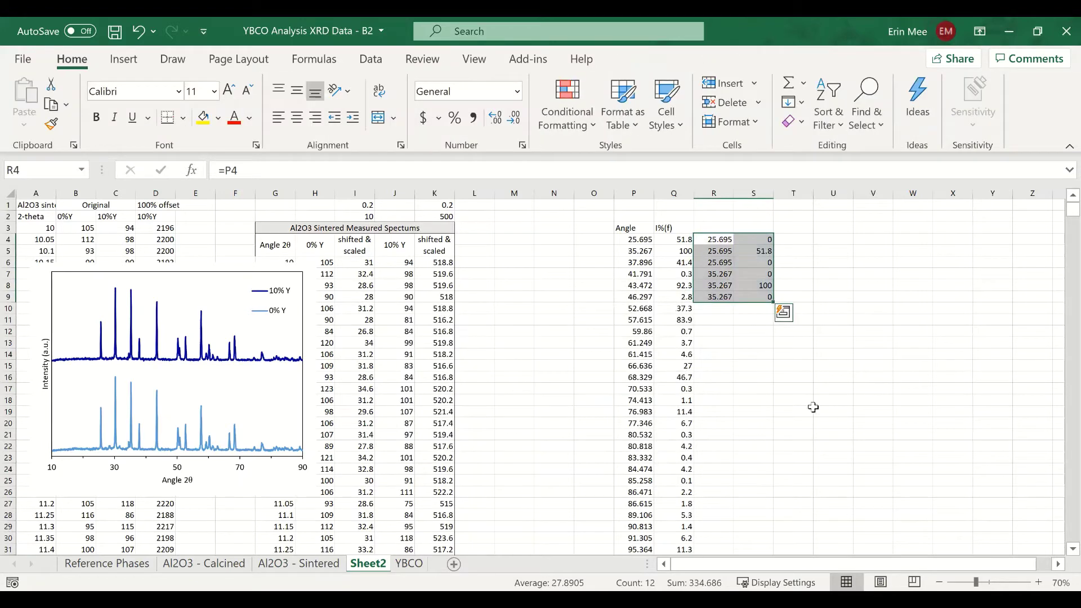
pyautogui.click(808, 403)
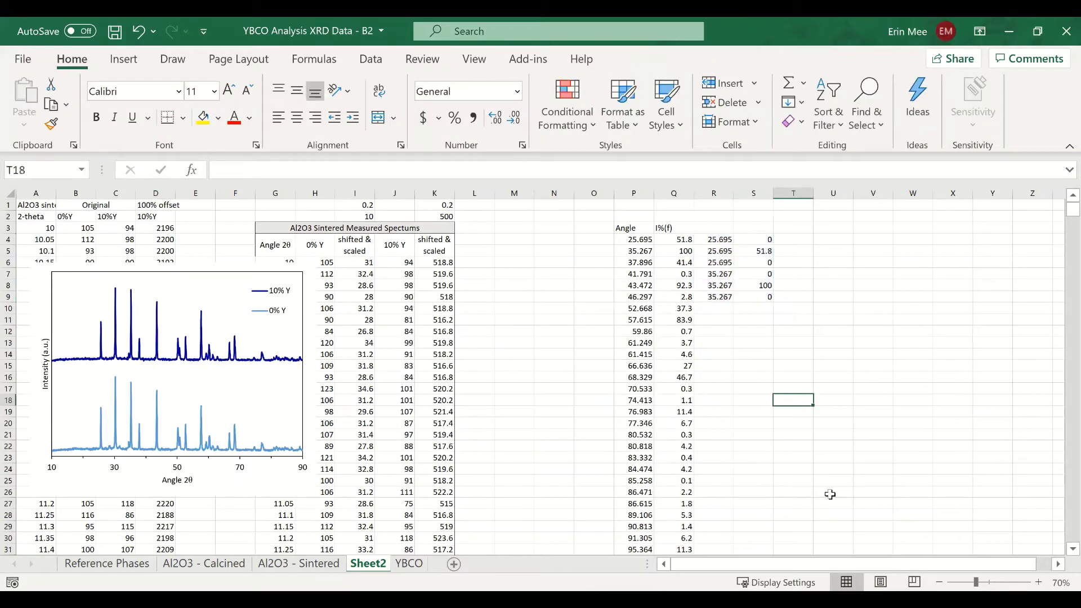
# Try extending the repeated-angle formulas in R4:R9 down through cell R12.
pyautogui.click(836, 296)
pyautogui.click(869, 251)
pyautogui.click(864, 239)
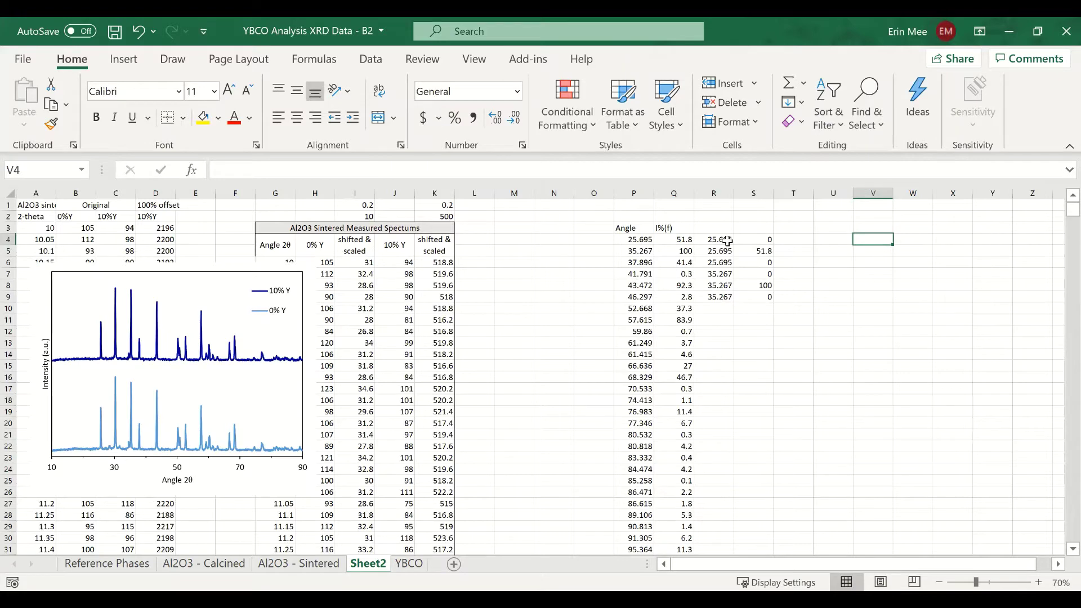
pyautogui.moveTo(718, 239); pyautogui.dragTo(734, 337)
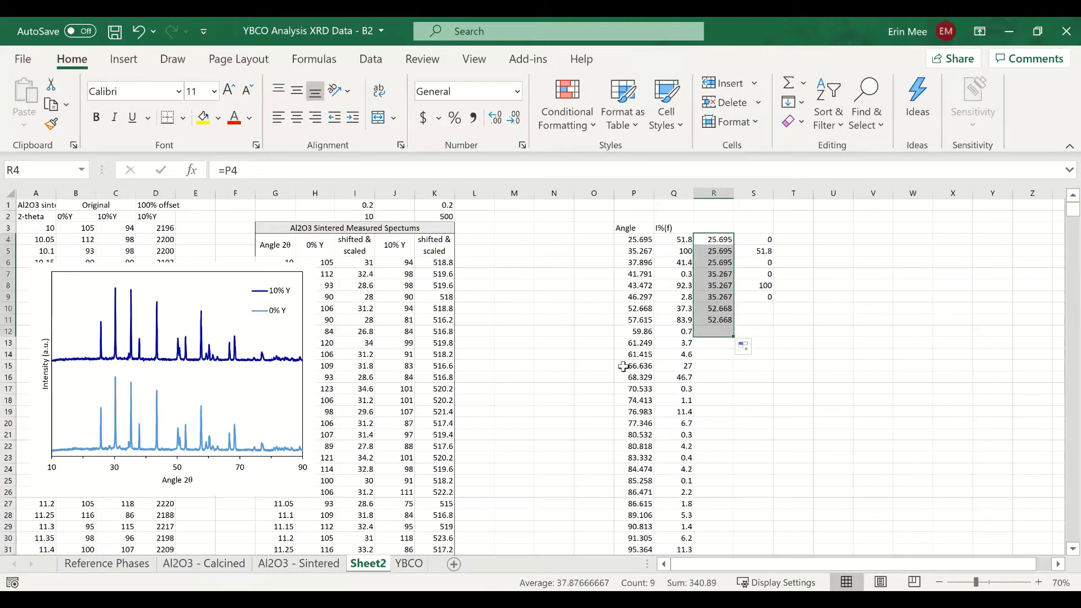
pyautogui.click(789, 331)
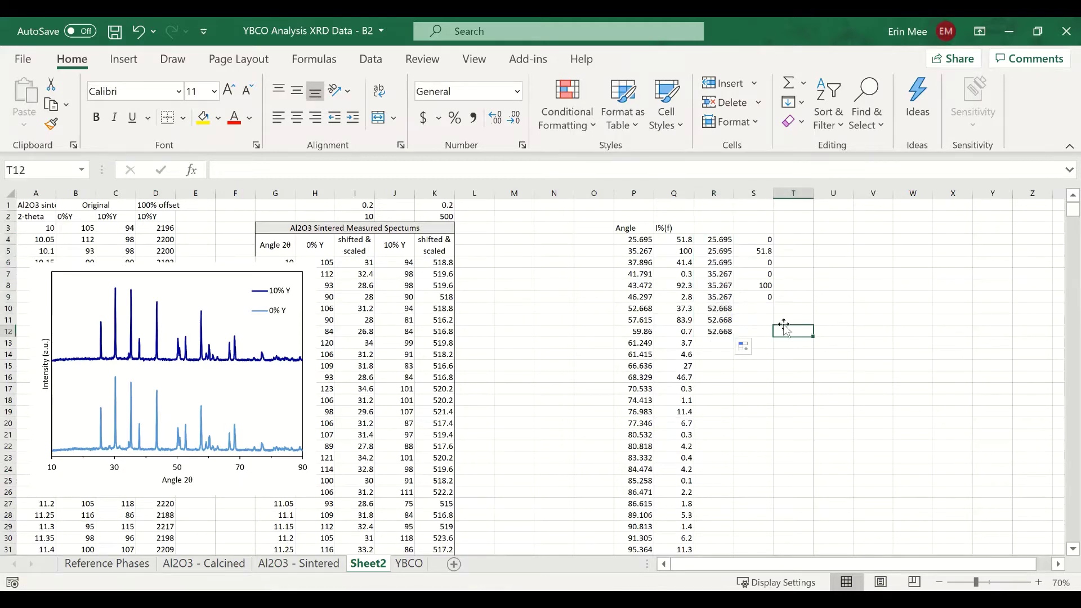
# Check which source angle the filled formula in R10 refers to, comparing it with cells P6 and P10.
pyautogui.click(723, 309)
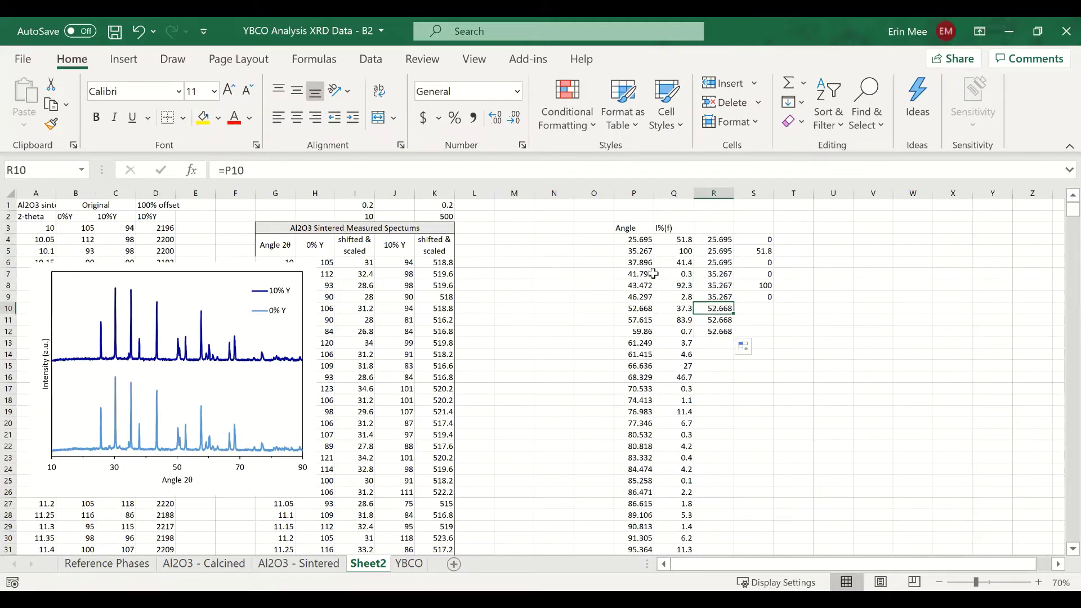
pyautogui.click(640, 263)
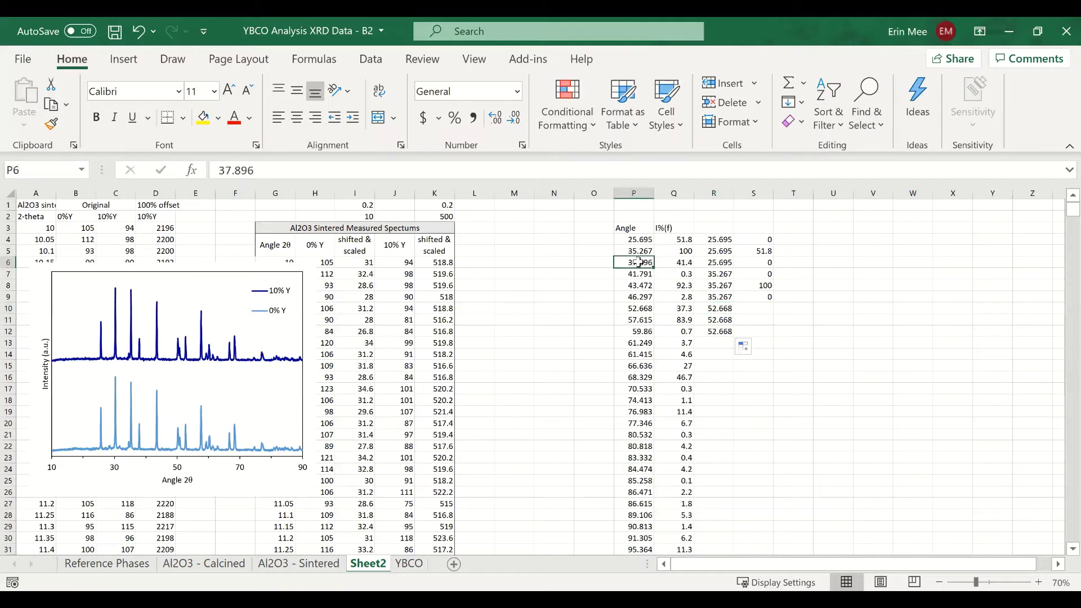
pyautogui.click(736, 310)
pyautogui.click(728, 311)
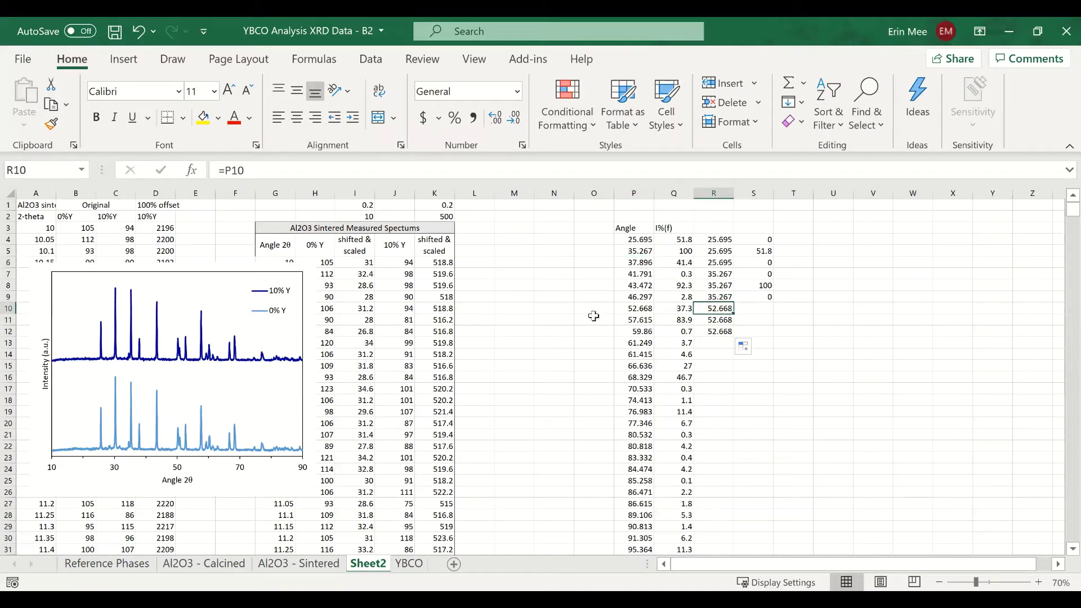
pyautogui.click(626, 307)
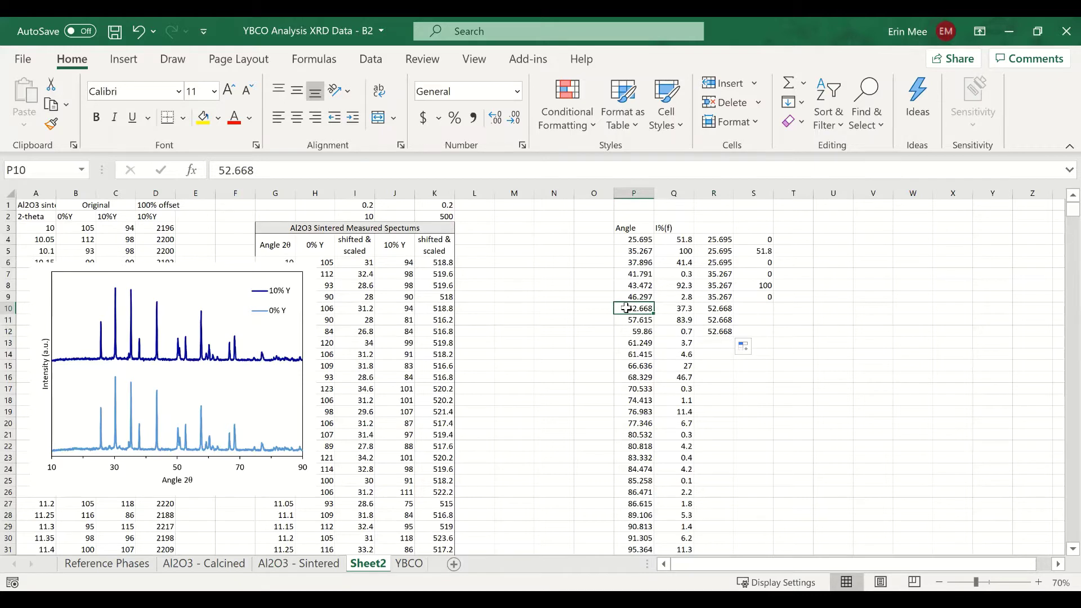
pyautogui.click(709, 309)
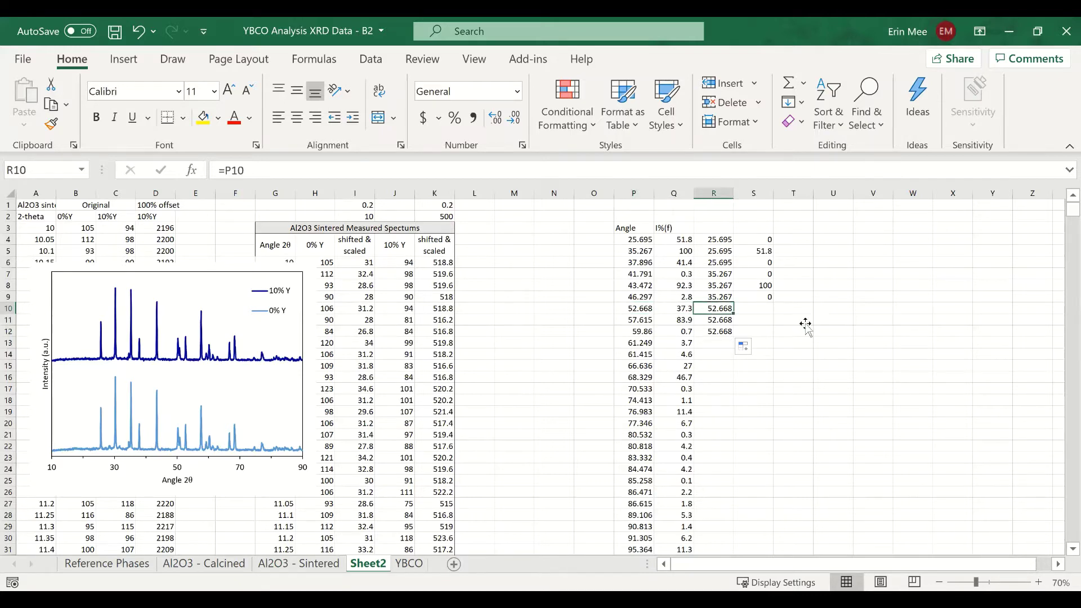
pyautogui.click(805, 324)
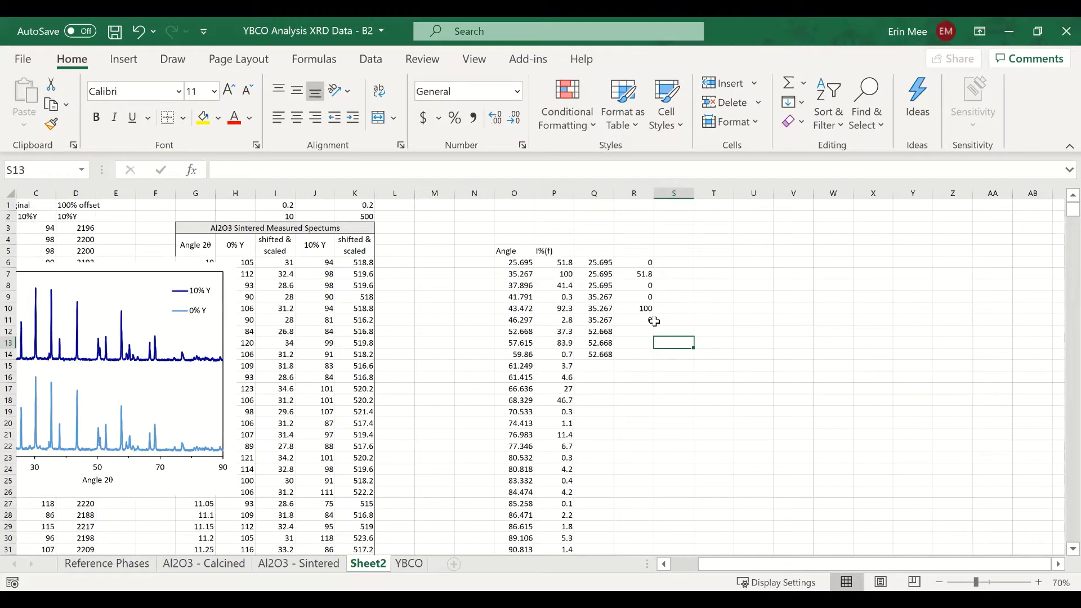
# Clear the three filled-down angle cells Q12:Q14 below the second peak's repeated angles.
pyautogui.click(600, 354)
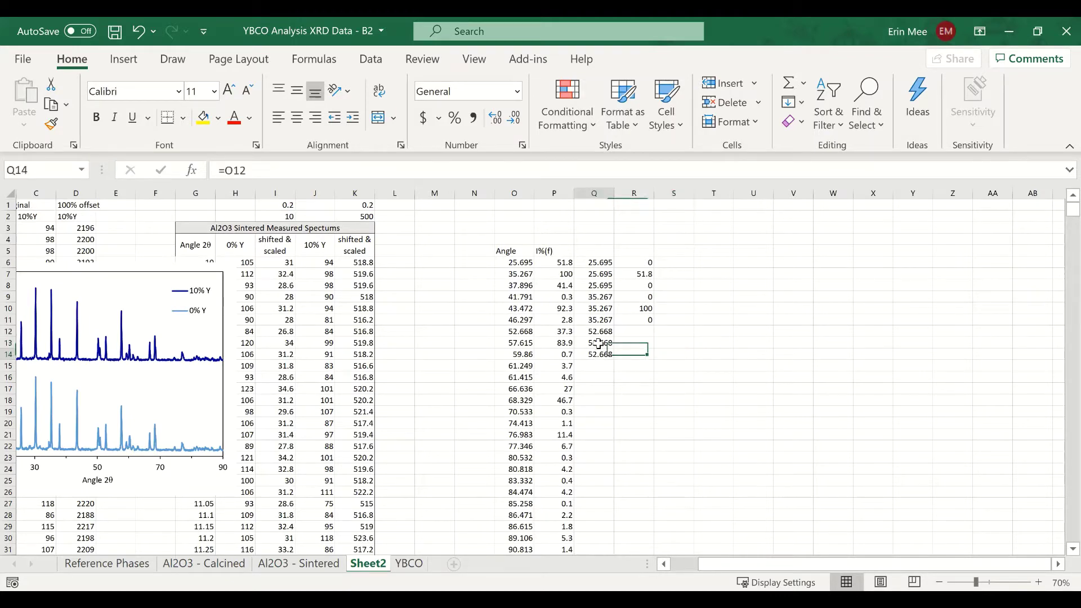
pyautogui.moveTo(599, 354); pyautogui.dragTo(599, 333)
pyautogui.press('Delete')
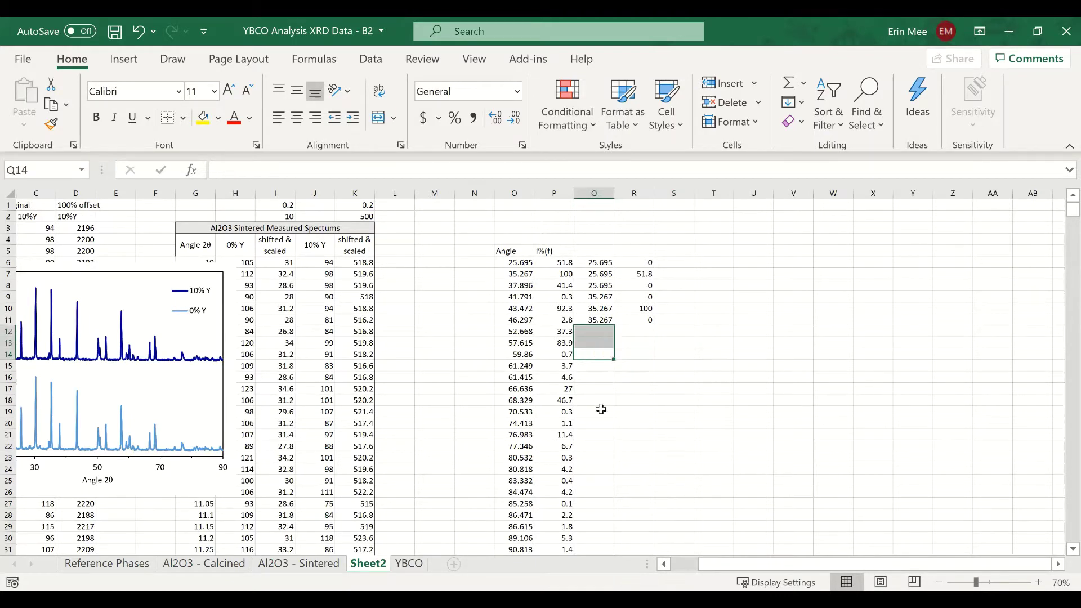
pyautogui.click(601, 409)
# Begin an OFFSET formula in Q12 and consult the function's help for its syntax and arguments.
pyautogui.click(606, 335)
pyautogui.write('=')
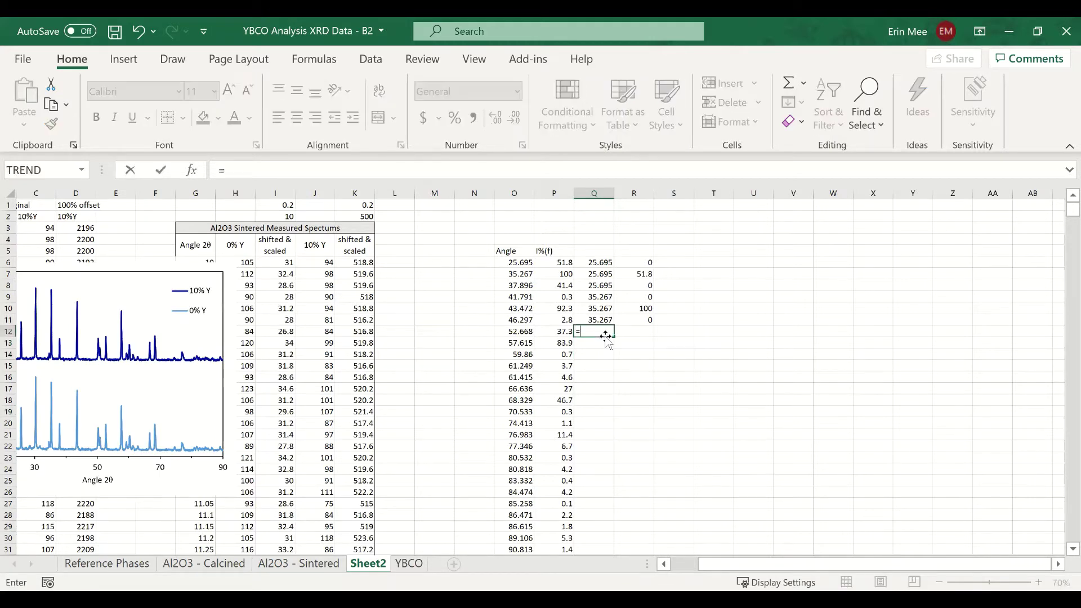
pyautogui.write('OFFSET')
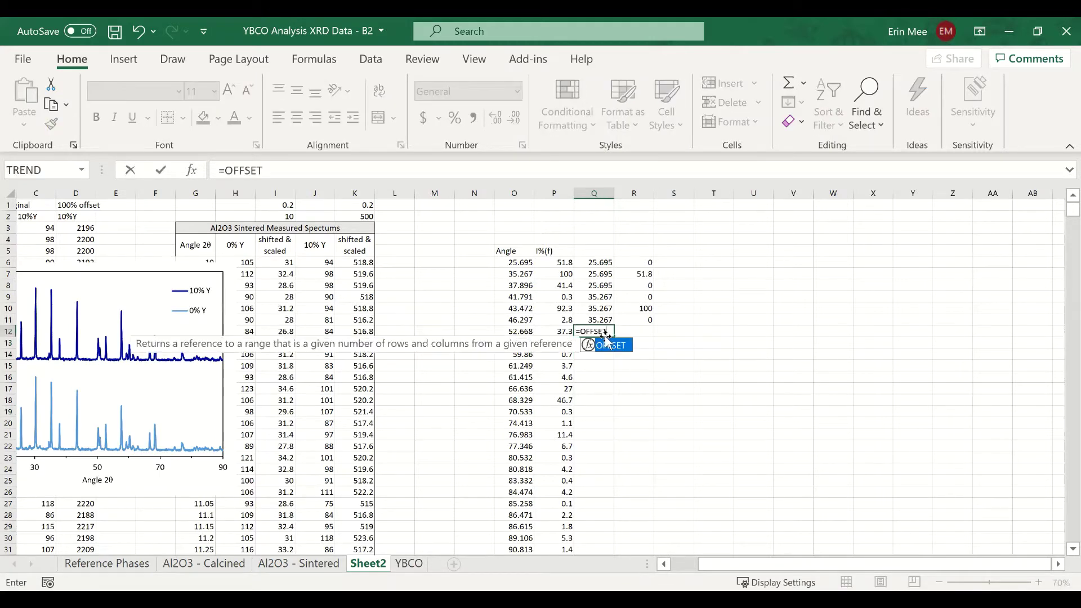
pyautogui.write('(')
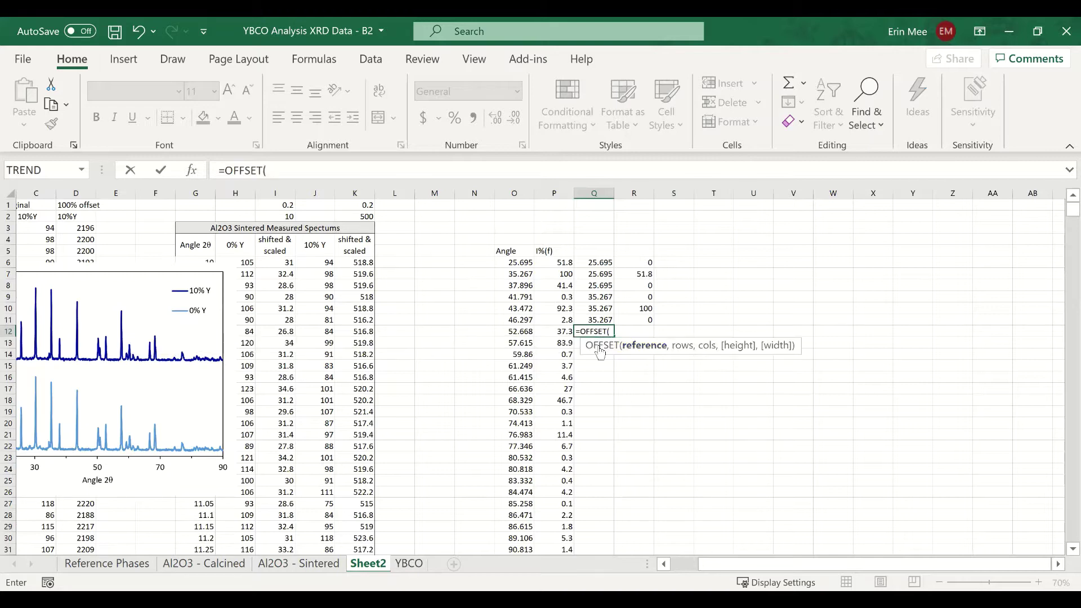
pyautogui.click(596, 345)
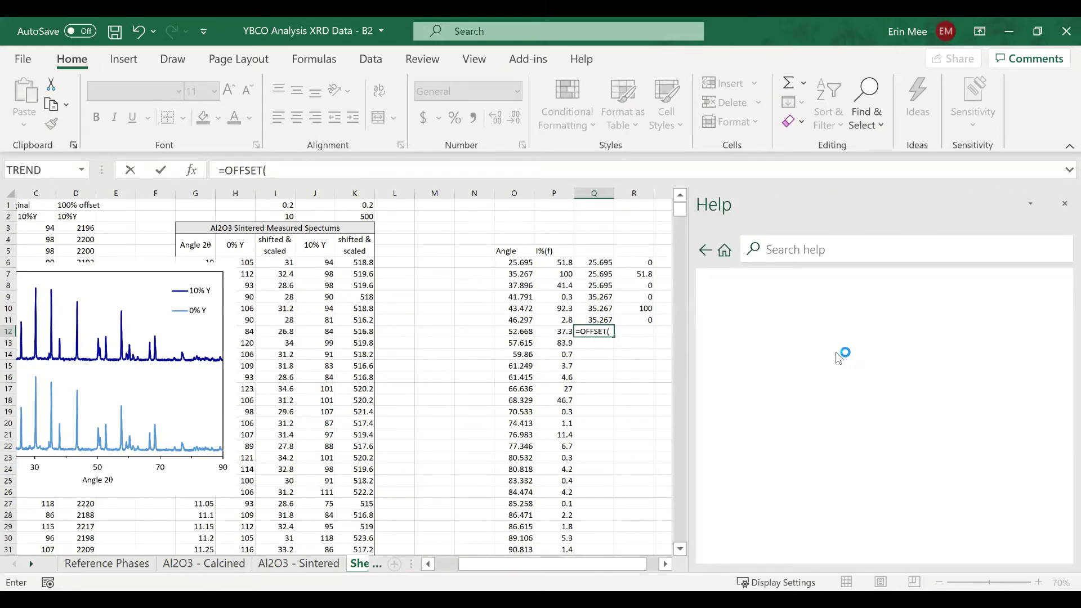
pyautogui.scroll(-1, 836, 397)
pyautogui.scroll(-2, 837, 397)
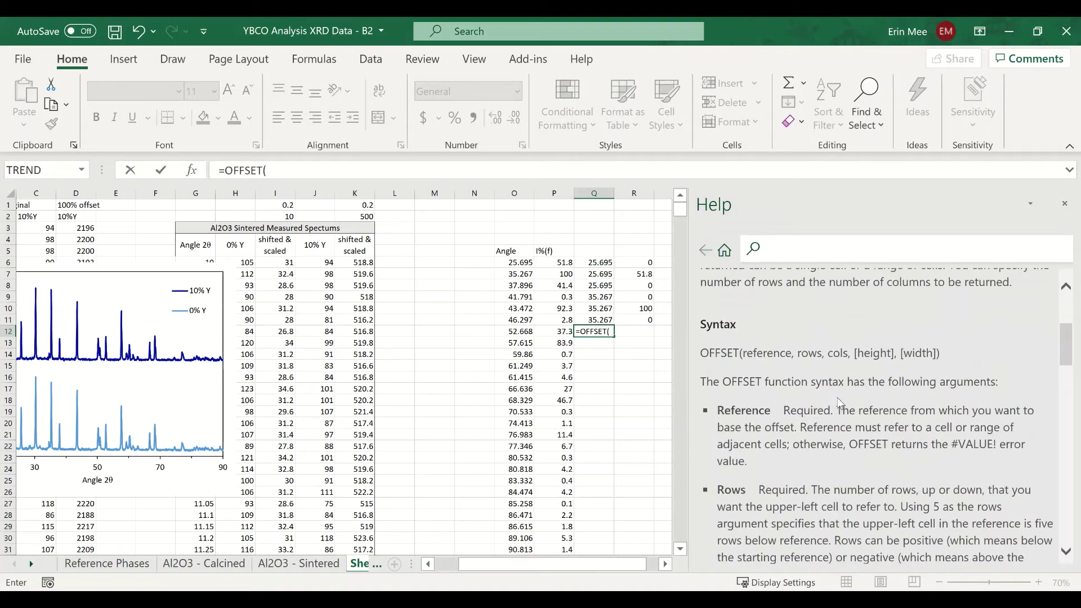
pyautogui.scroll(1, 836, 397)
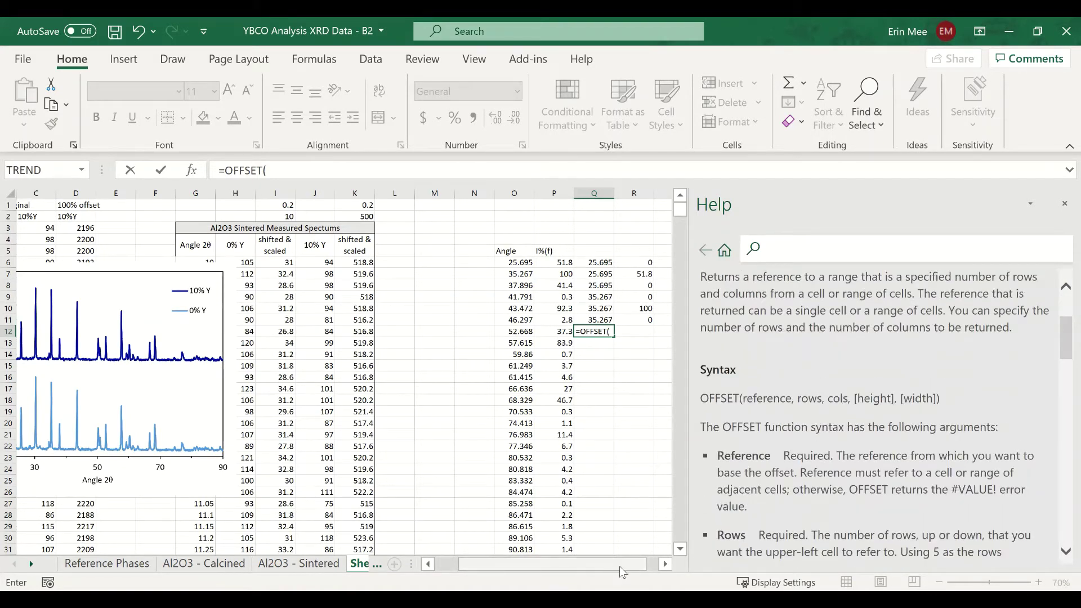
pyautogui.hscroll(1, 580, 453)
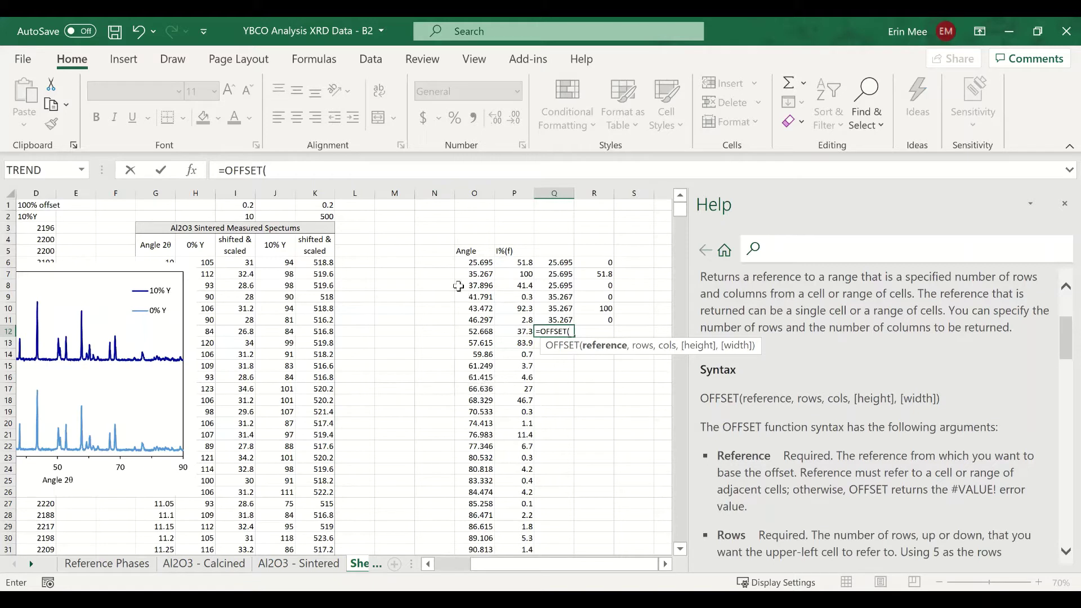
pyautogui.click(475, 331)
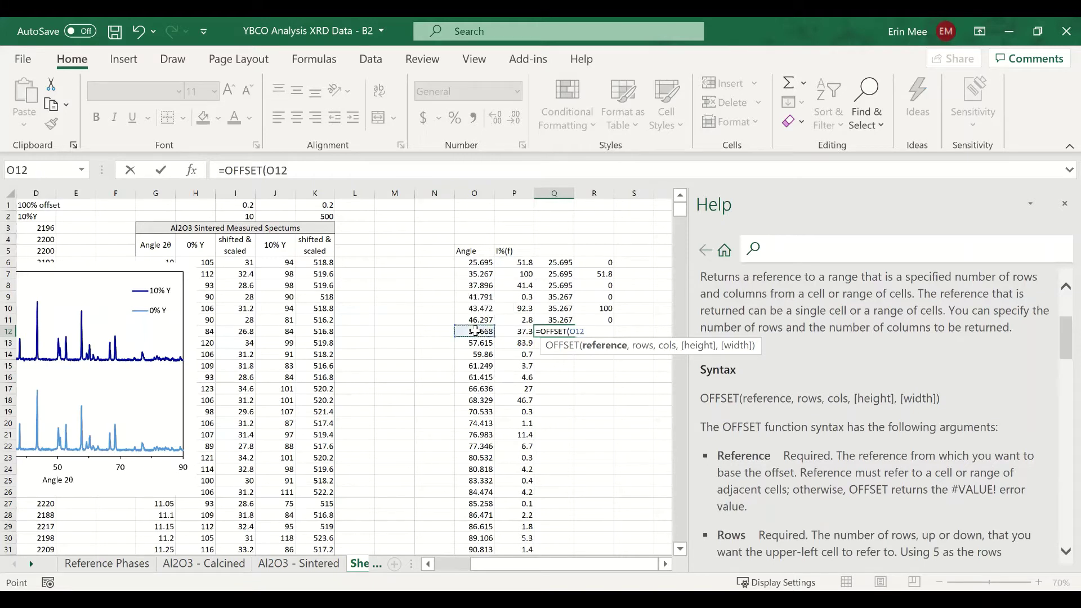
pyautogui.click(291, 170)
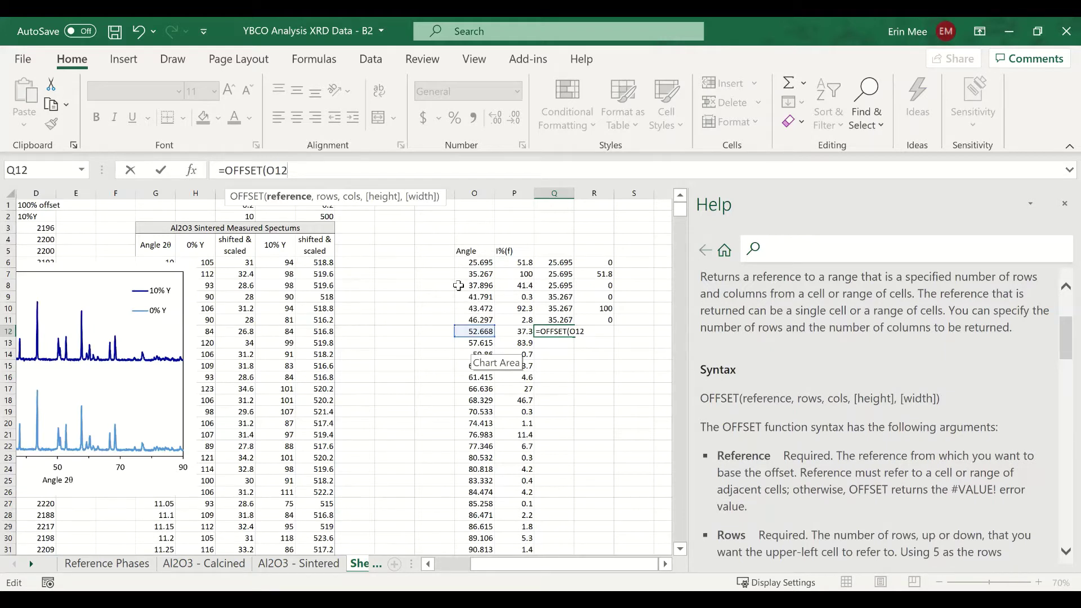
pyautogui.moveTo(314, 171); pyautogui.dragTo(209, 176)
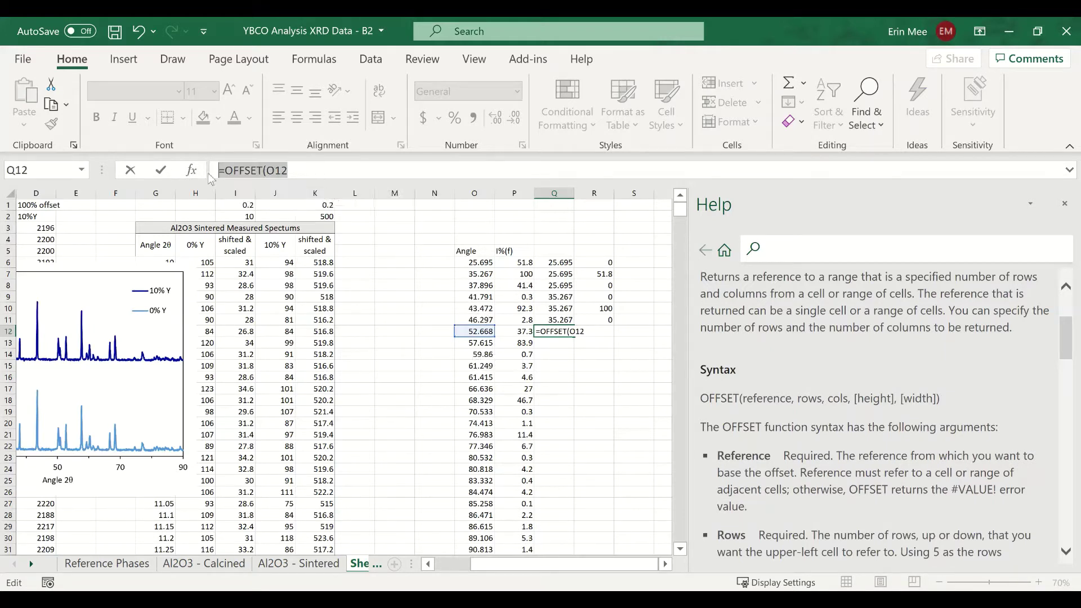
pyautogui.press('Return')
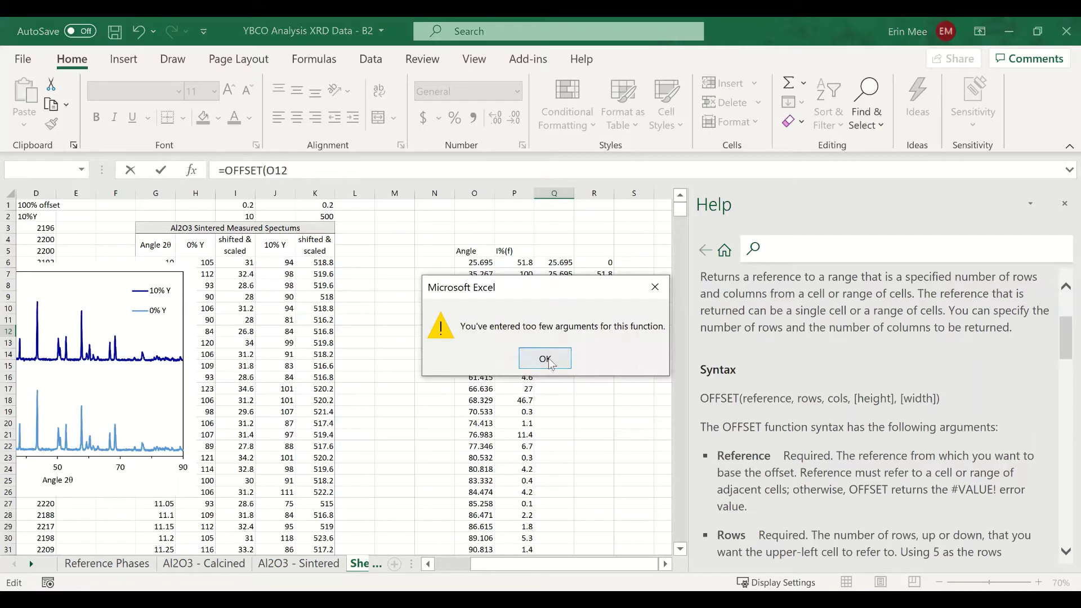
pyautogui.press('Return')
pyautogui.press('BackSpace')
pyautogui.press('Return')
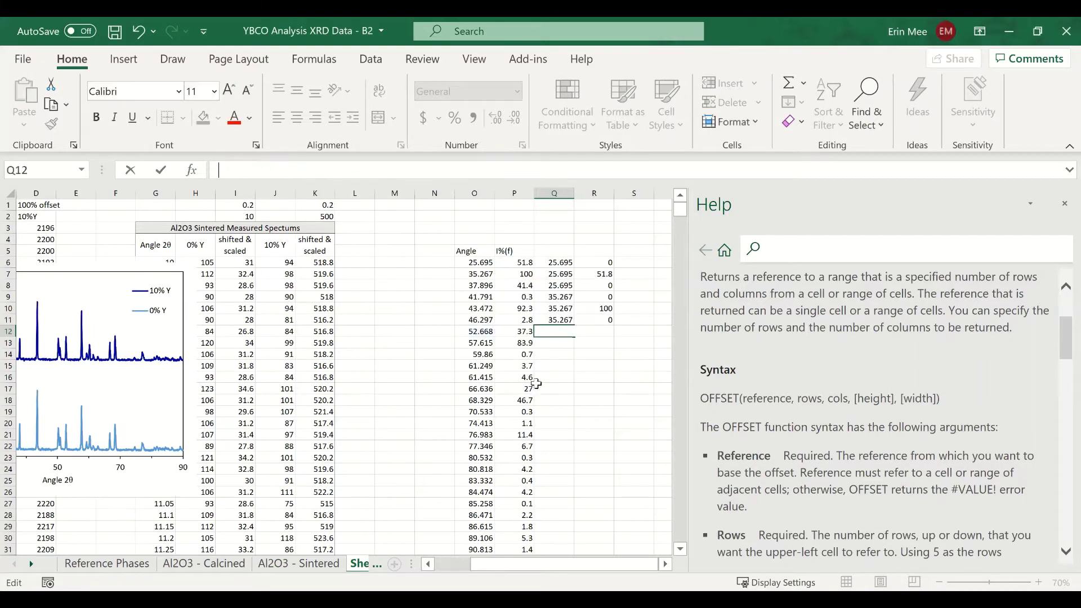
# Check which source angles the existing formulas in Q9 and Q6 refer to, comparing them with cell O9.
pyautogui.click(550, 296)
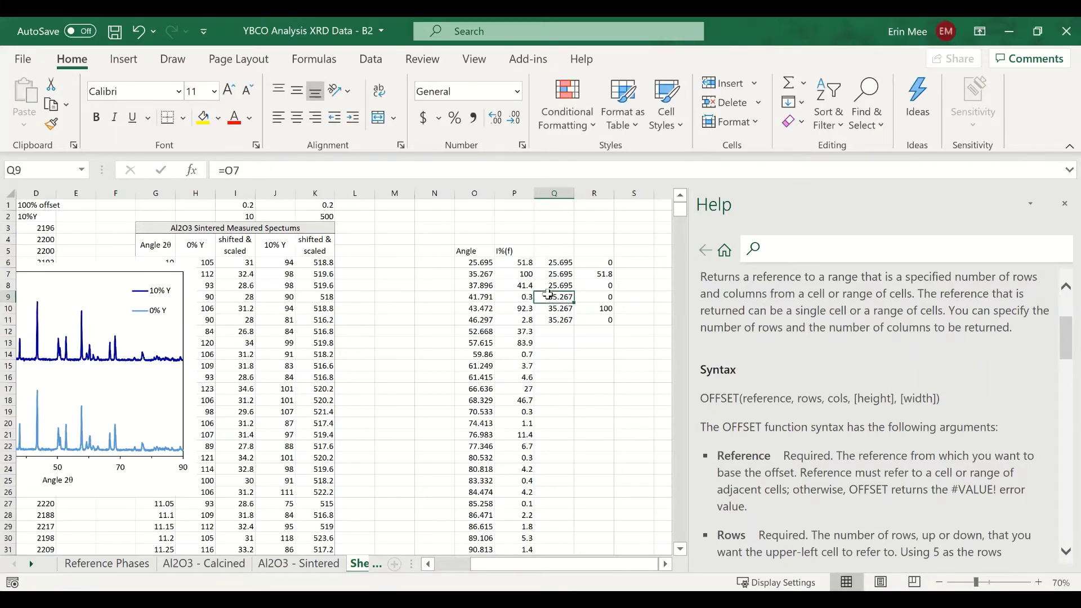
pyautogui.click(474, 296)
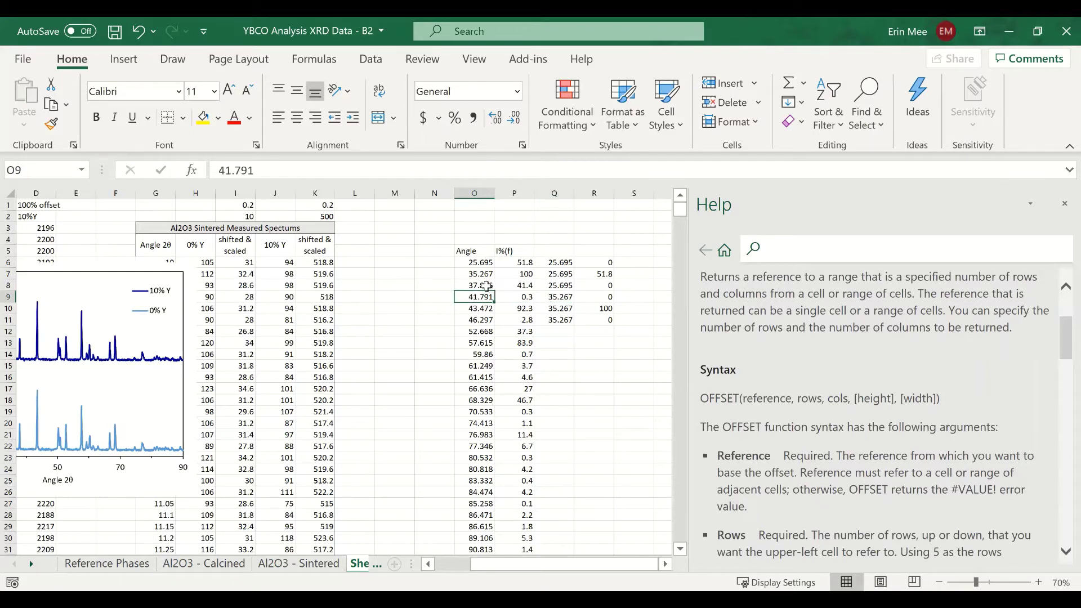
pyautogui.click(546, 263)
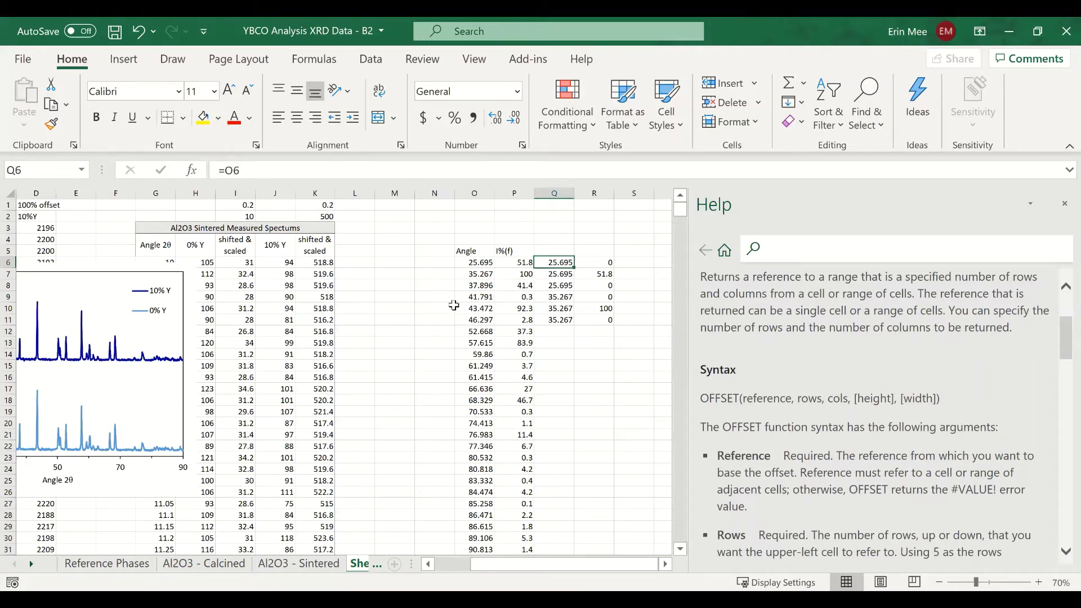
# Enter the row offsets 0 in N6, -2 in N9 and -4 in N12 beside the reference angles.
pyautogui.click(437, 260)
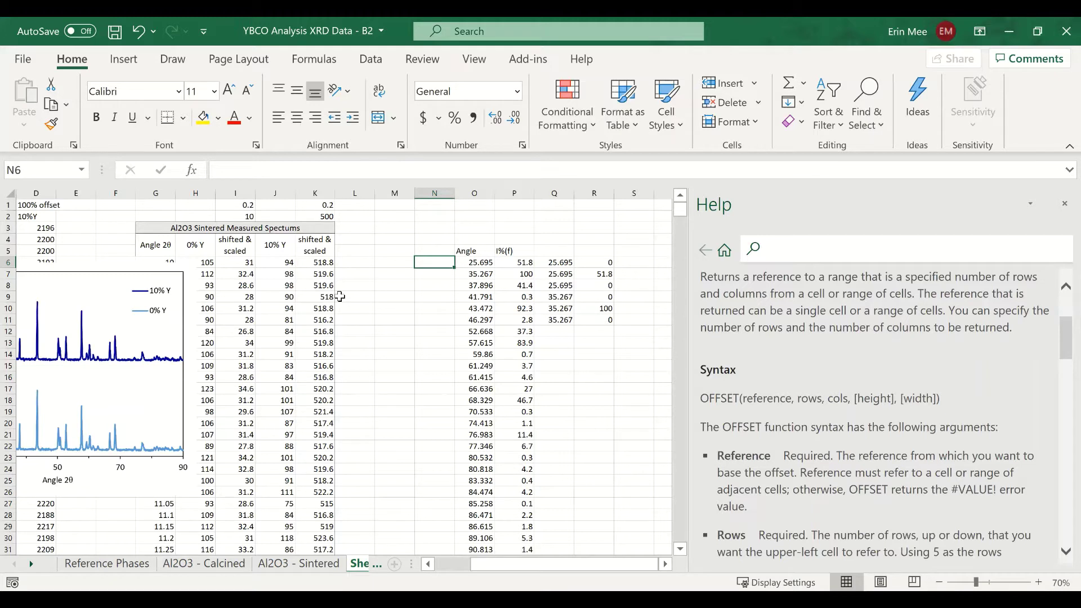
pyautogui.write('0')
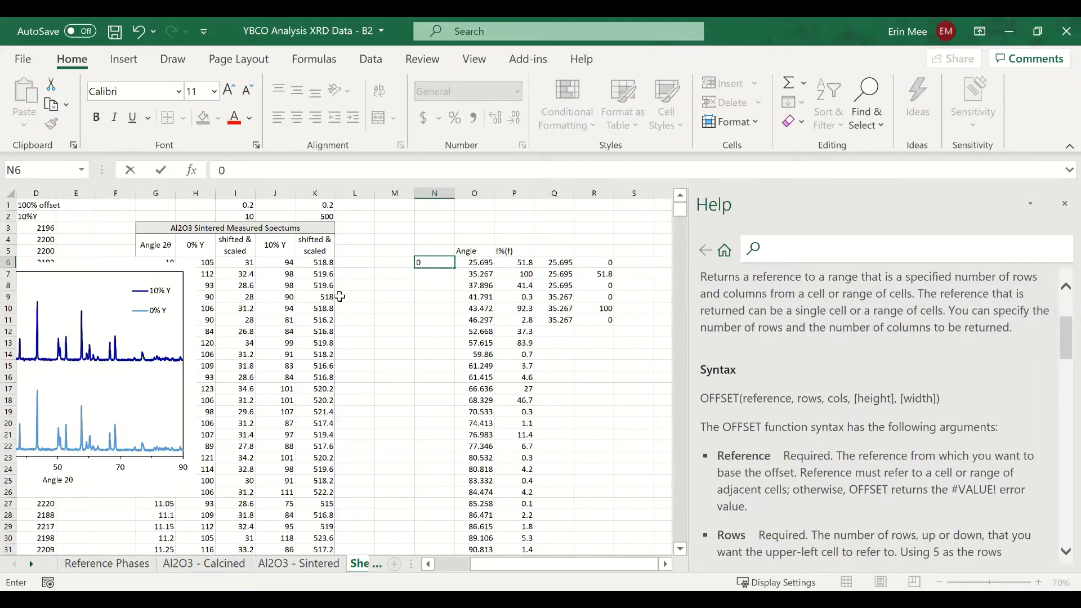
pyautogui.press('Return')
pyautogui.press('Return')
pyautogui.press('Return')
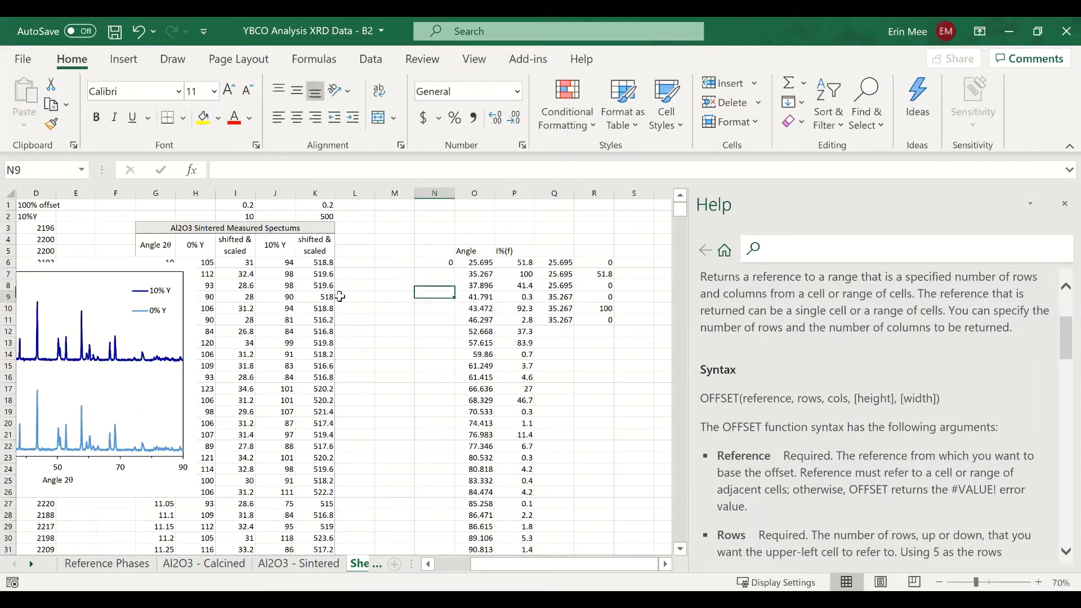
pyautogui.write('-2')
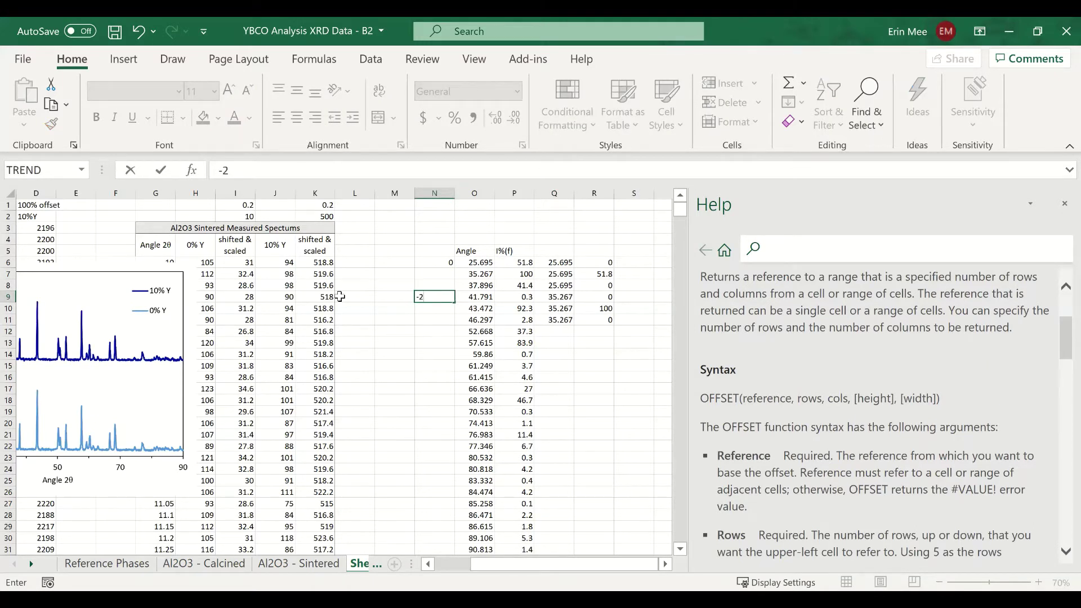
pyautogui.press('Return')
pyautogui.press('Return')
pyautogui.press('Return')
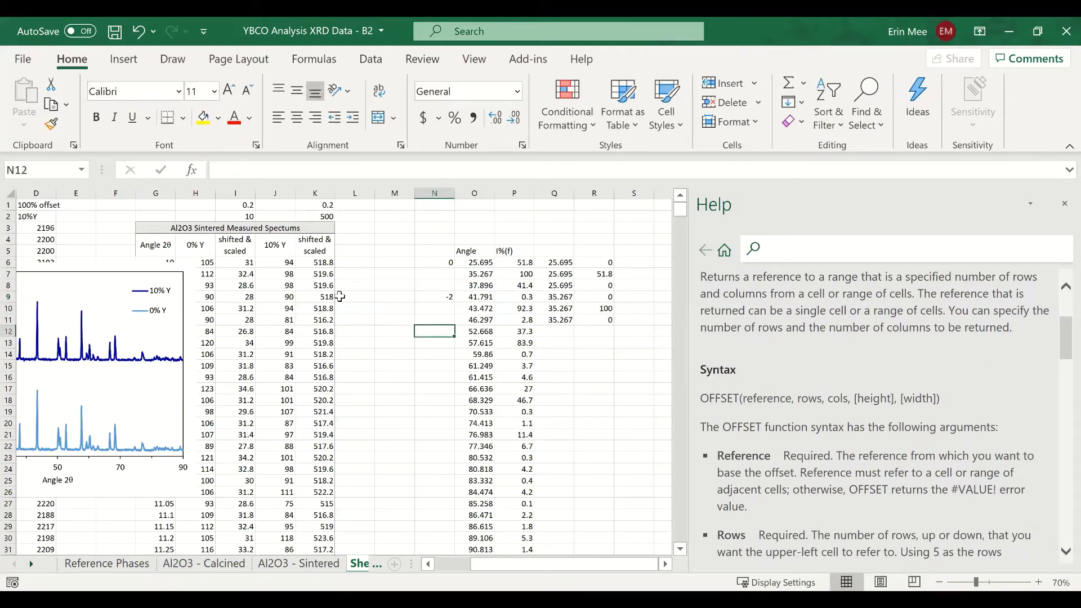
pyautogui.write('-4')
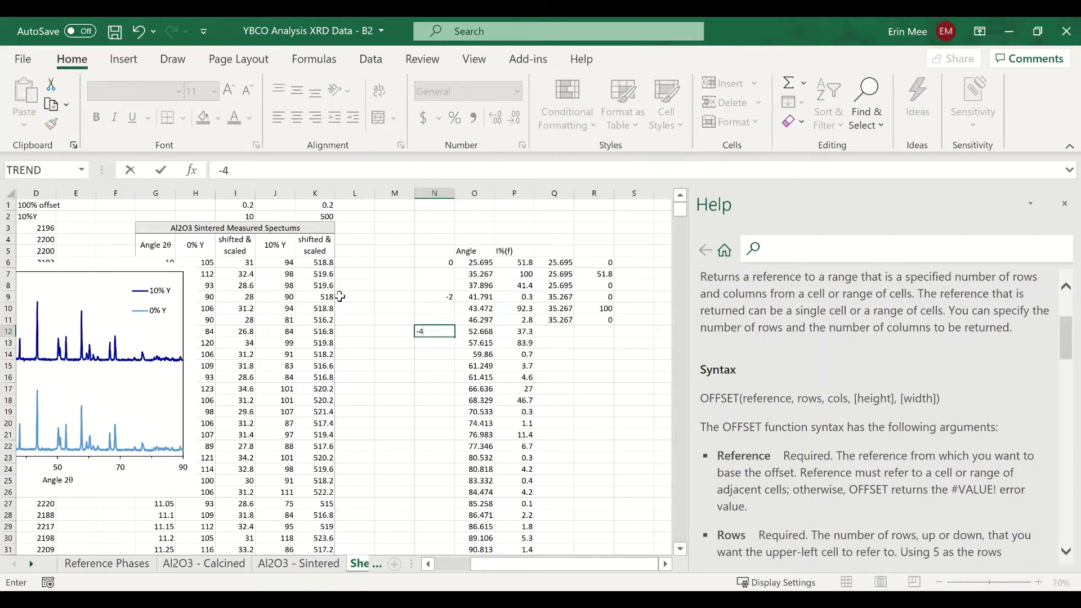
pyautogui.press('Return')
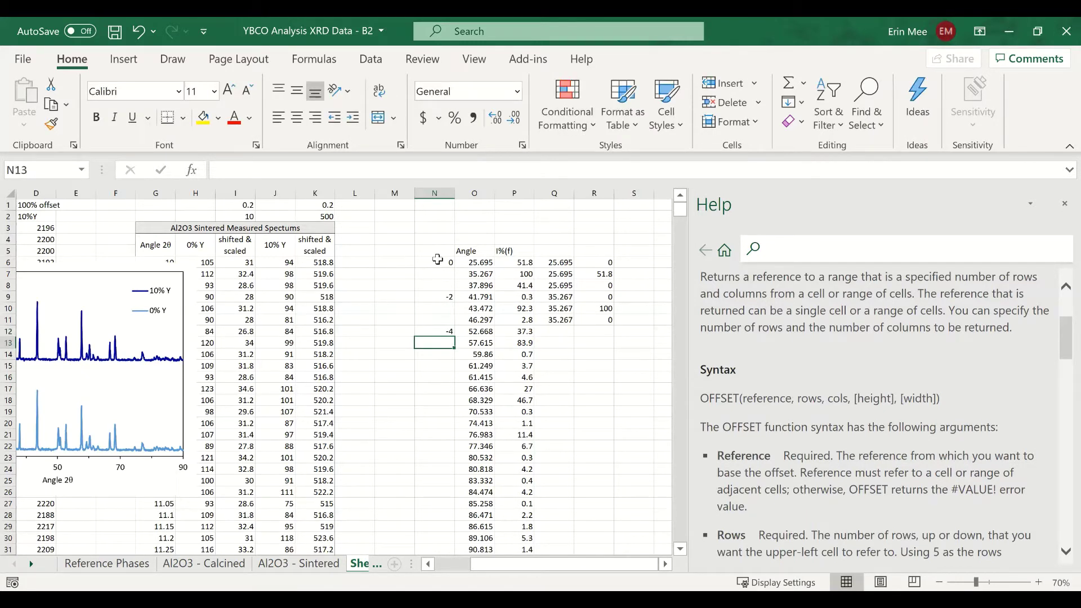
# Extend the row-offset series of every third cell, starting from N6, down column N alongside the reference angle list.
pyautogui.moveTo(435, 265); pyautogui.dragTo(434, 320)
pyautogui.click(408, 367)
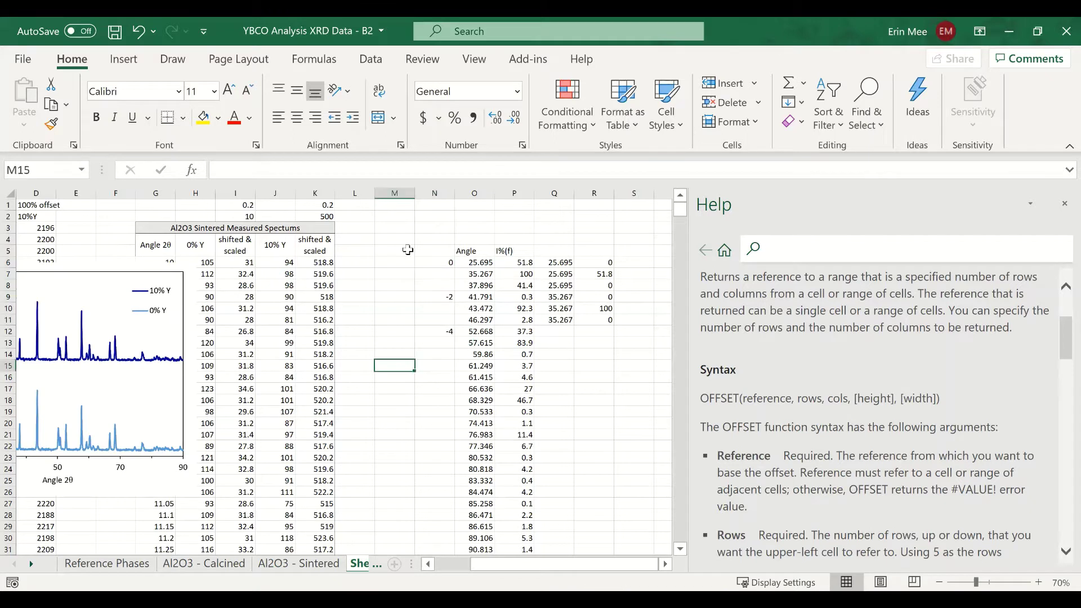
pyautogui.moveTo(434, 264); pyautogui.dragTo(454, 373)
pyautogui.moveTo(458, 551); pyautogui.dragTo(458, 550)
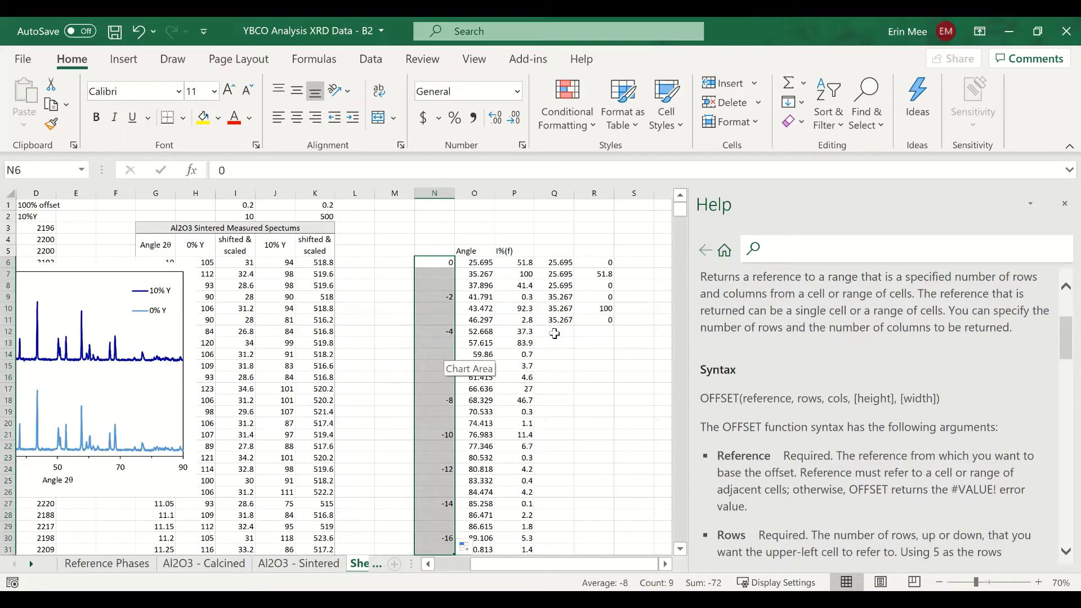
# Clear the existing repeated-angle formulas in Q6:Q11.
pyautogui.moveTo(554, 332); pyautogui.dragTo(546, 255)
pyautogui.write('=')
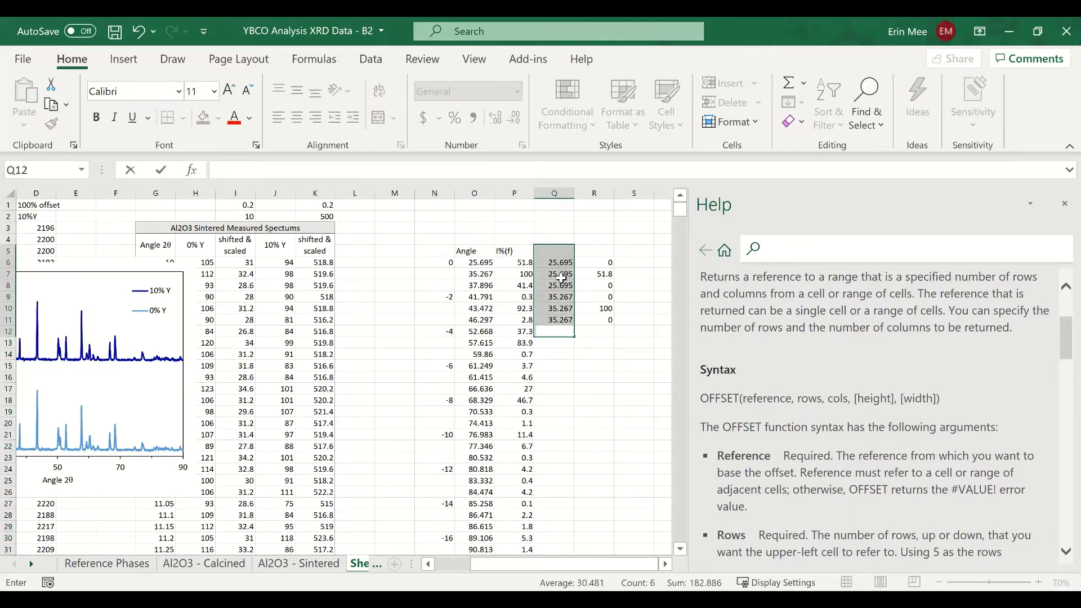
pyautogui.moveTo(555, 250); pyautogui.dragTo(555, 344)
pyautogui.press('Delete')
# Enter =OFFSET(O6,N6,0) in Q6 to pull the first peak's angle using the row offset in column N.
pyautogui.click(557, 264)
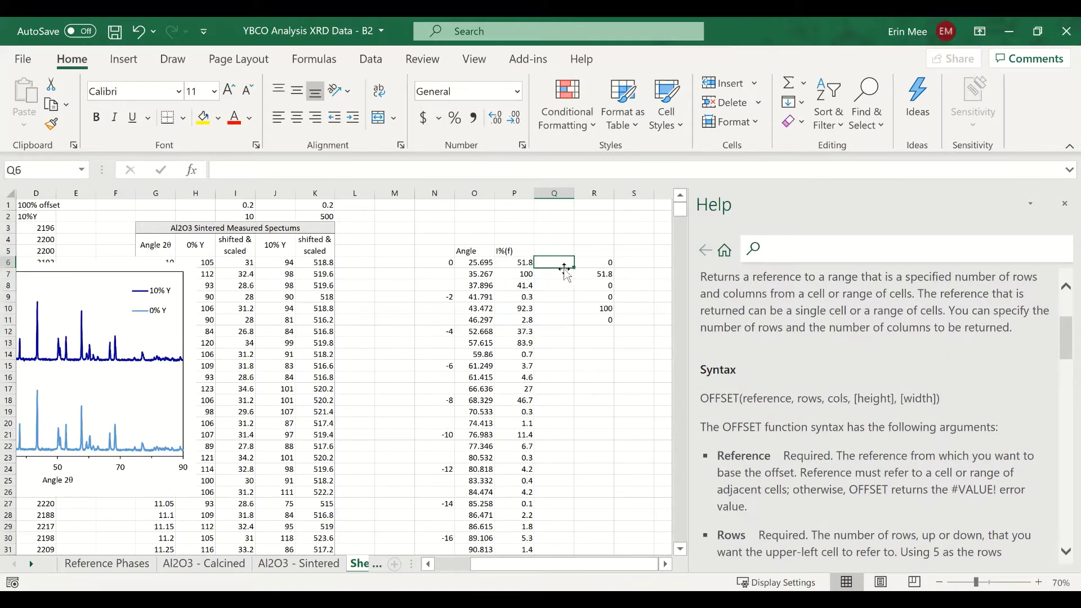
pyautogui.write('=O')
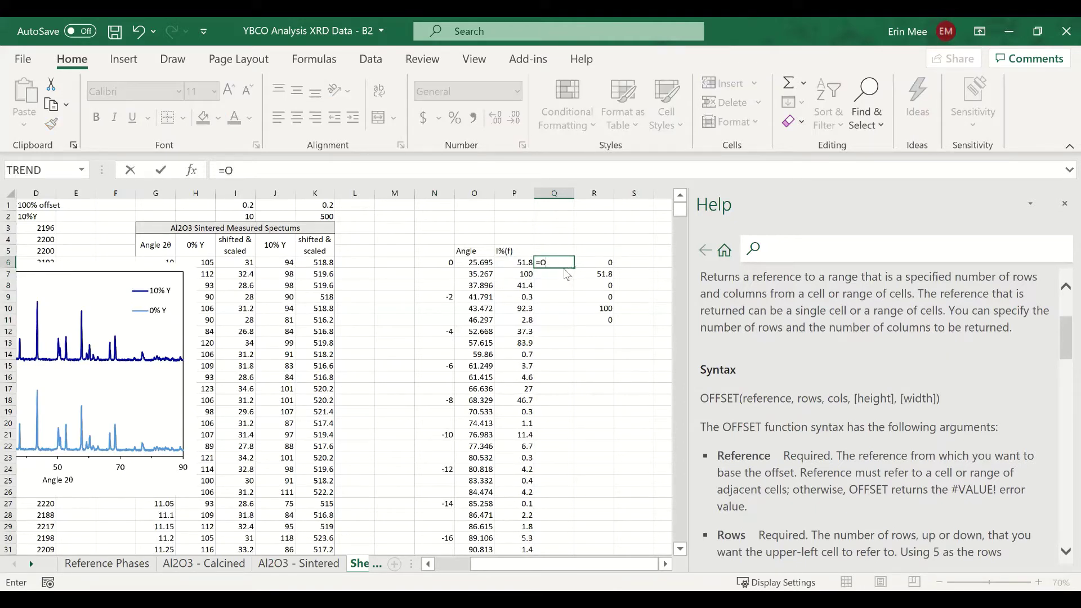
pyautogui.write('FFSET')
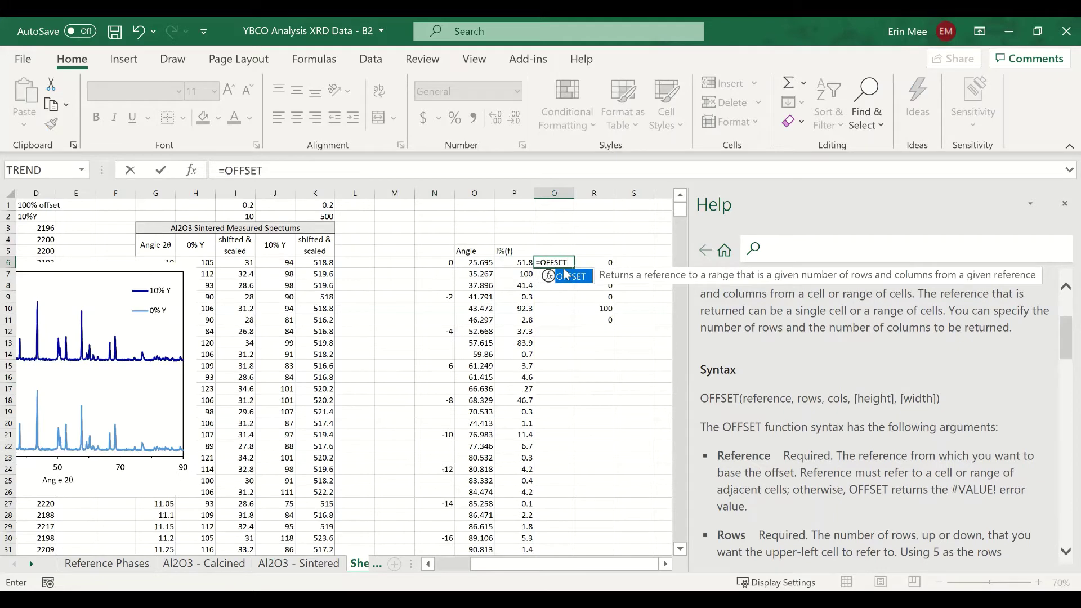
pyautogui.write('(')
pyautogui.click(487, 264)
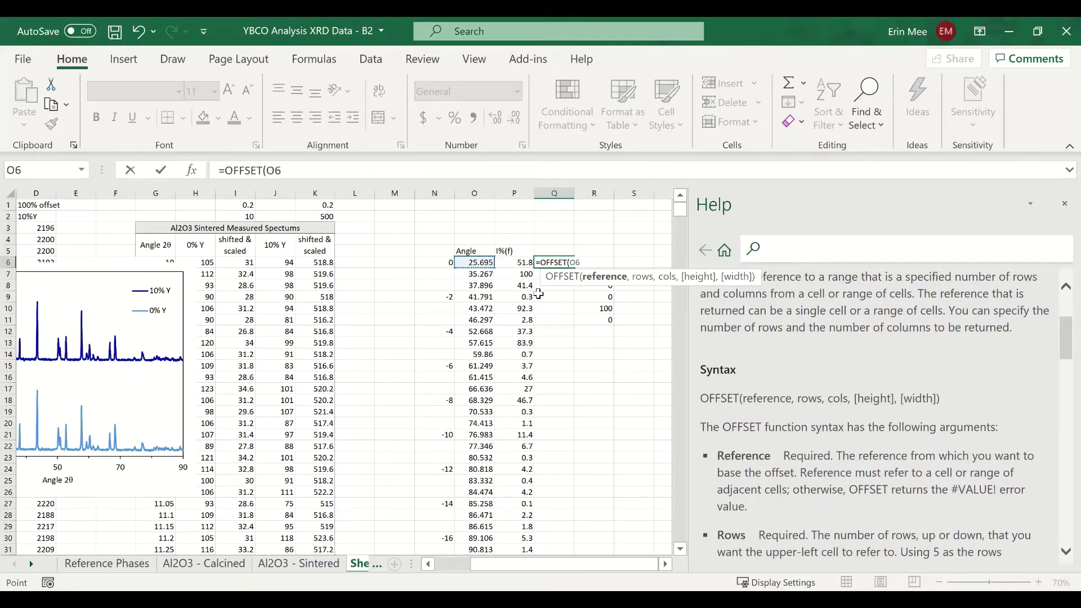
pyautogui.write(',')
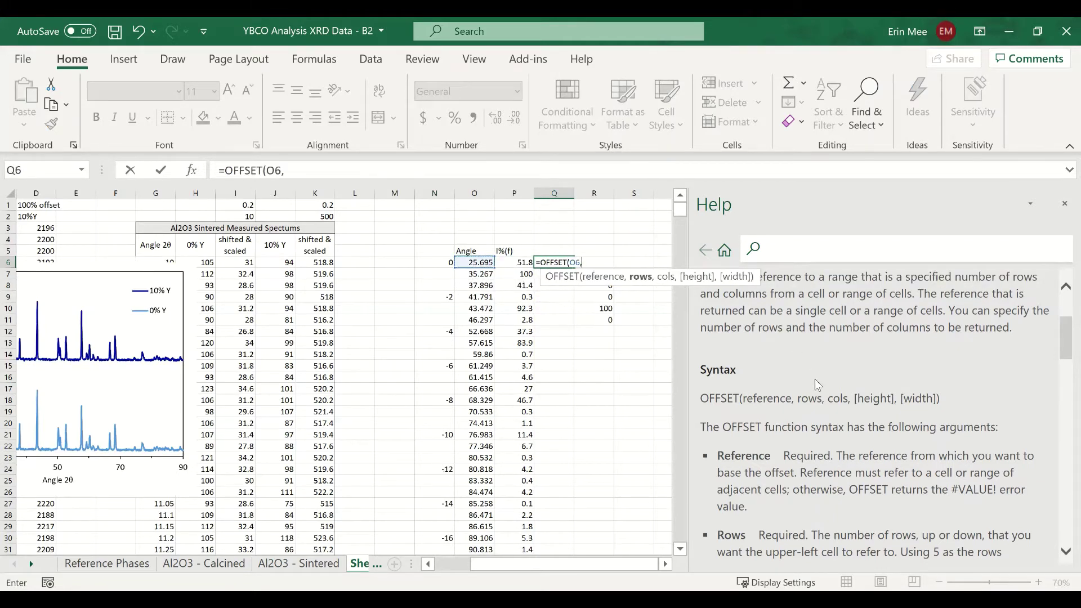
pyautogui.click(435, 263)
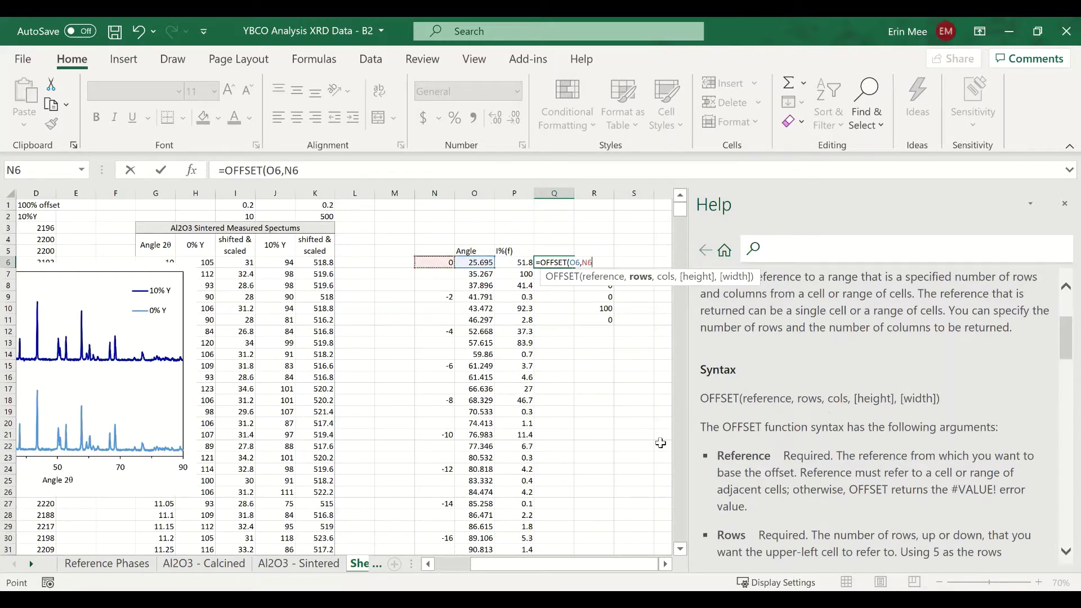
pyautogui.write(',')
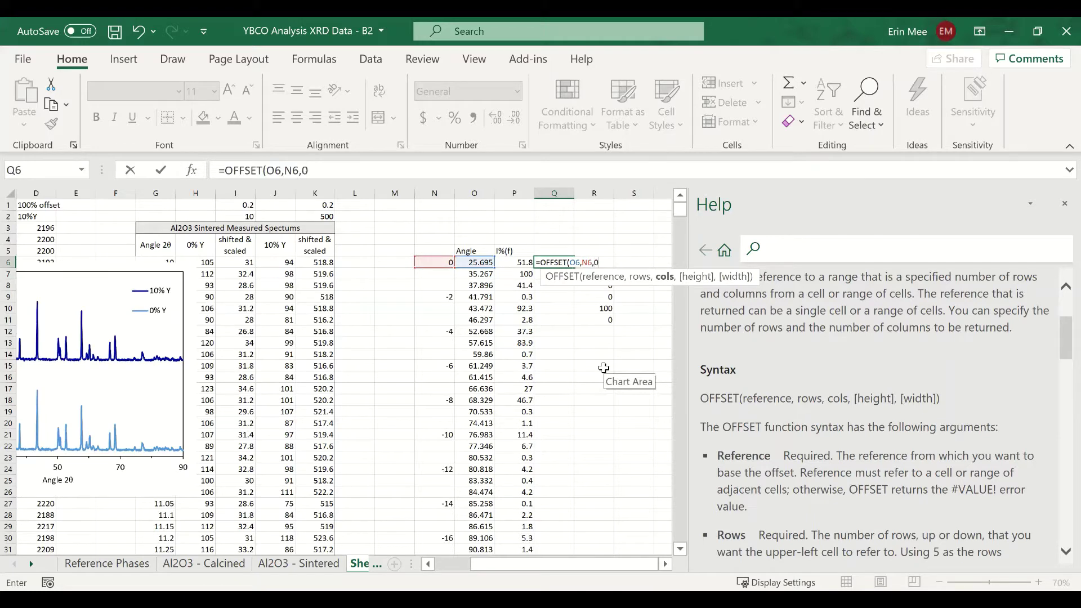
pyautogui.write('0')
pyautogui.press('Return')
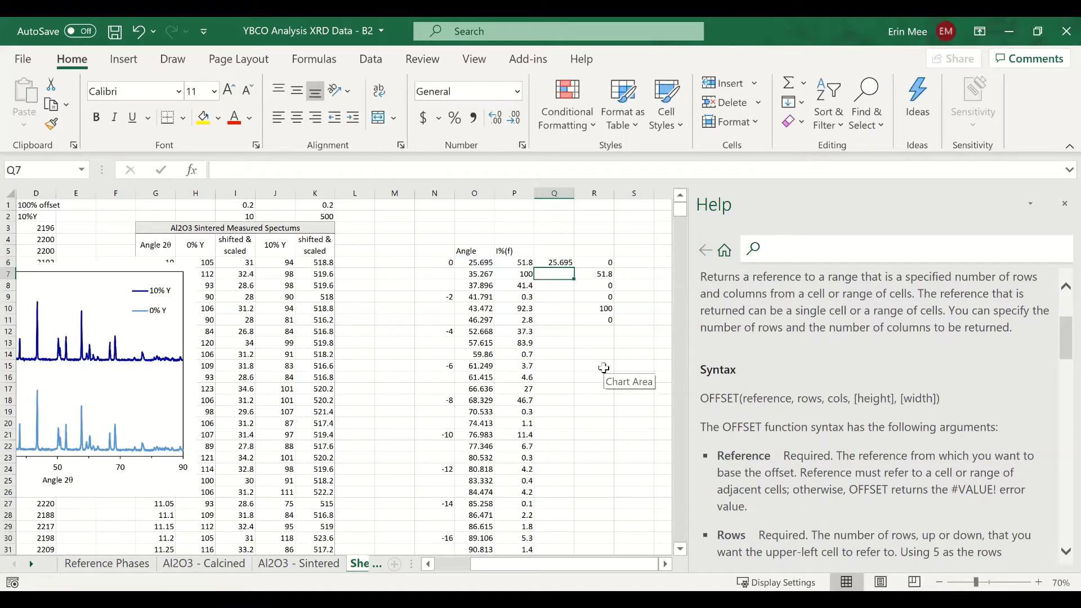
# Repeat the first peak's angle by entering =Q6 in both Q7 and Q8.
pyautogui.write('=')
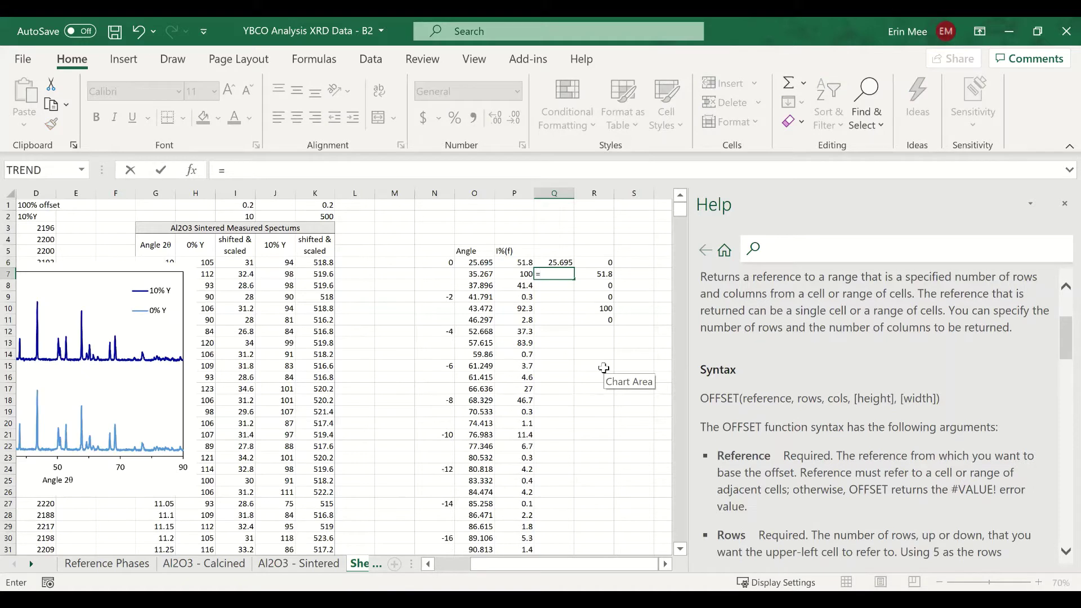
pyautogui.click(563, 261)
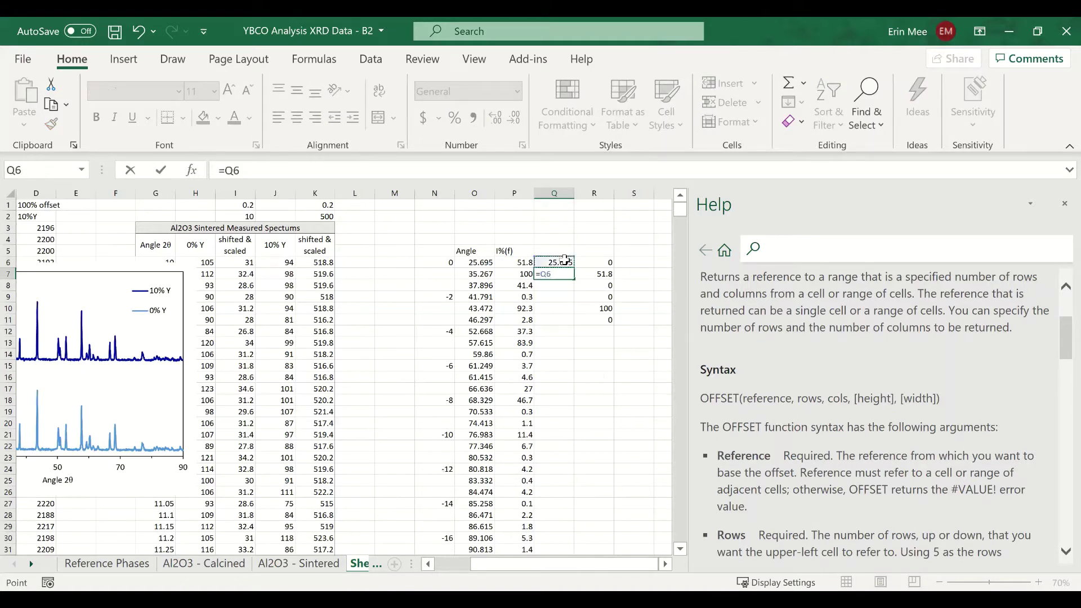
pyautogui.press('Return')
pyautogui.write('=')
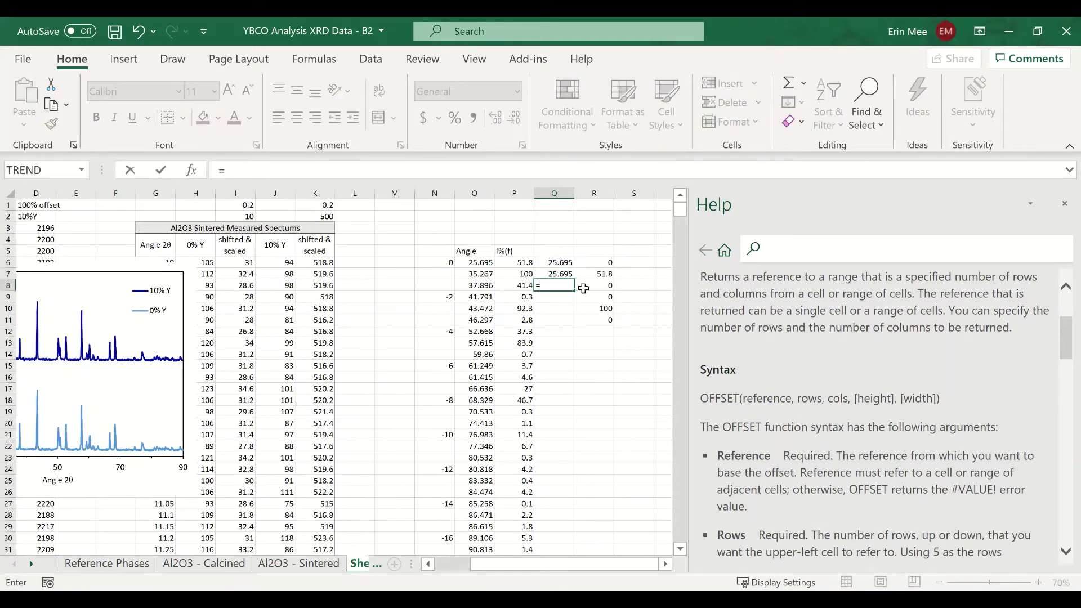
pyautogui.click(553, 262)
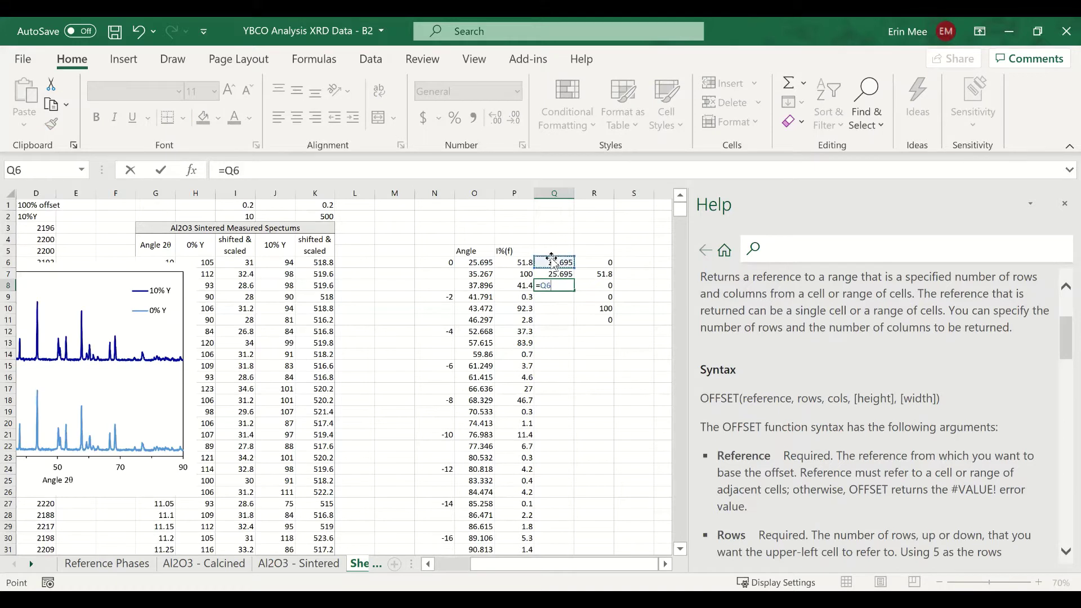
pyautogui.press('Return')
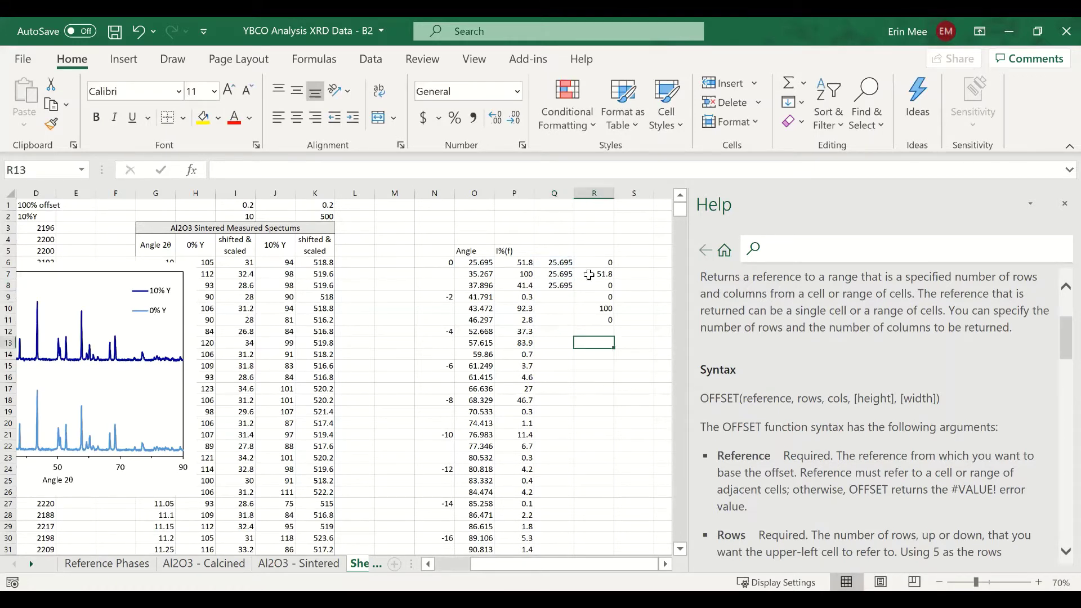
# Fill the three-cell angle pattern in Q6:Q8 down to Q29 and check the copied formulas in Q9, Q12 and Q16.
pyautogui.moveTo(552, 262); pyautogui.dragTo(574, 531)
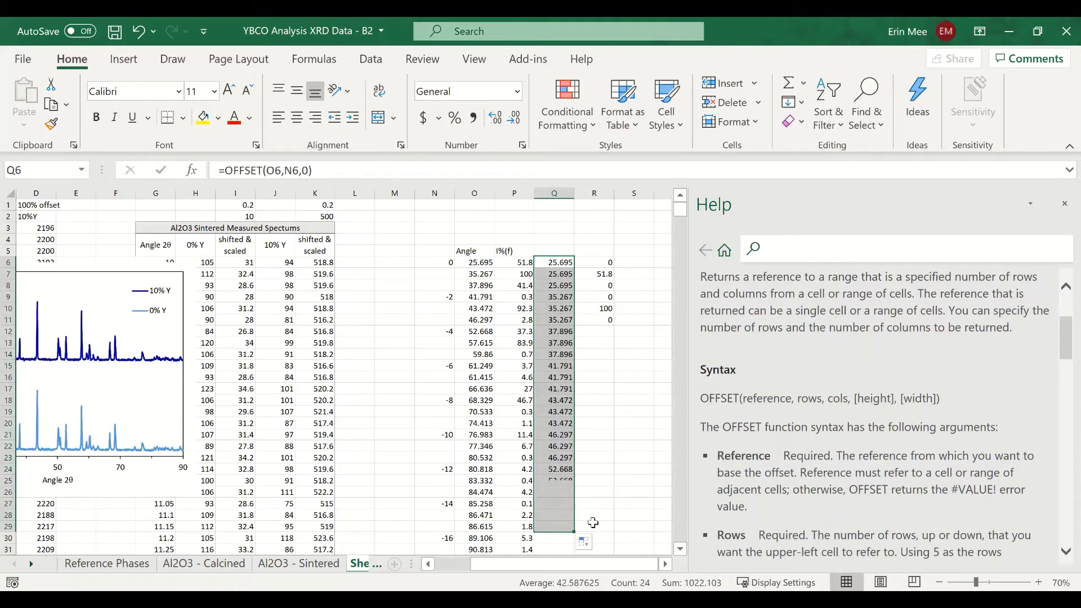
pyautogui.click(621, 355)
pyautogui.click(552, 302)
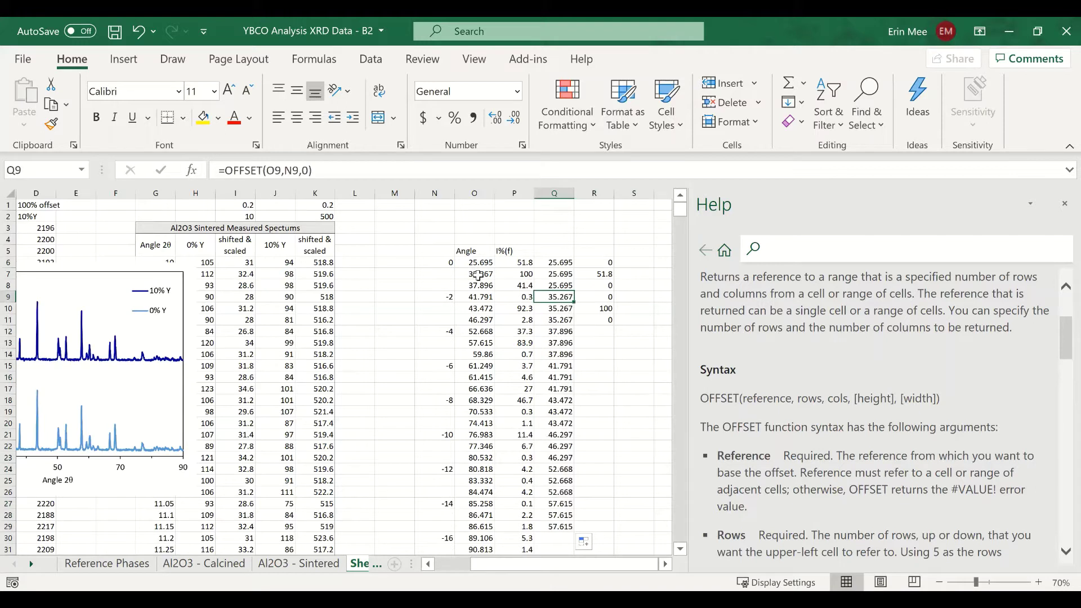
pyautogui.click(550, 335)
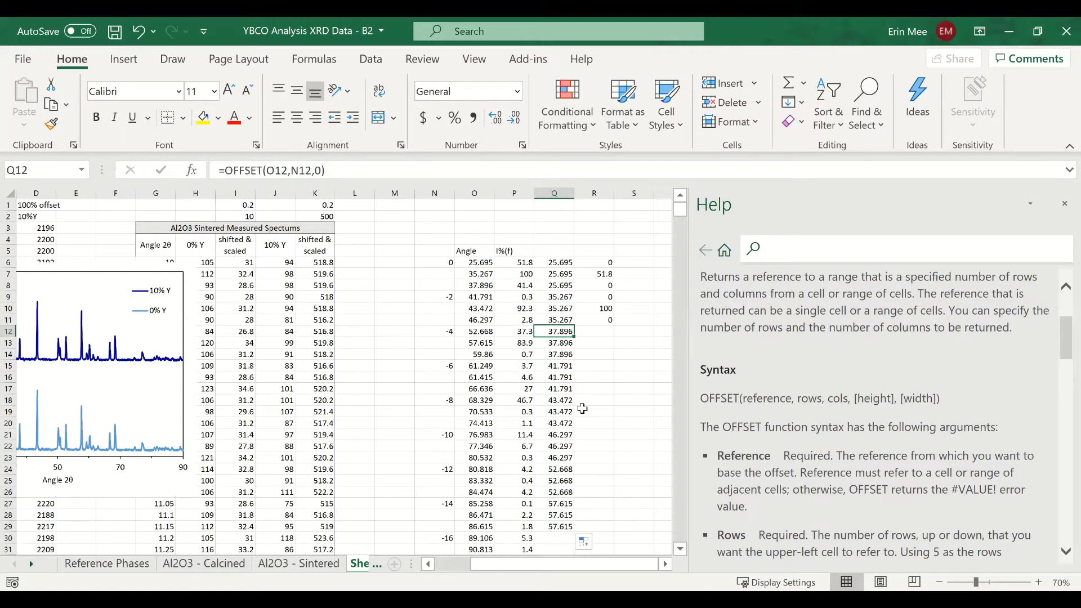
pyautogui.click(559, 376)
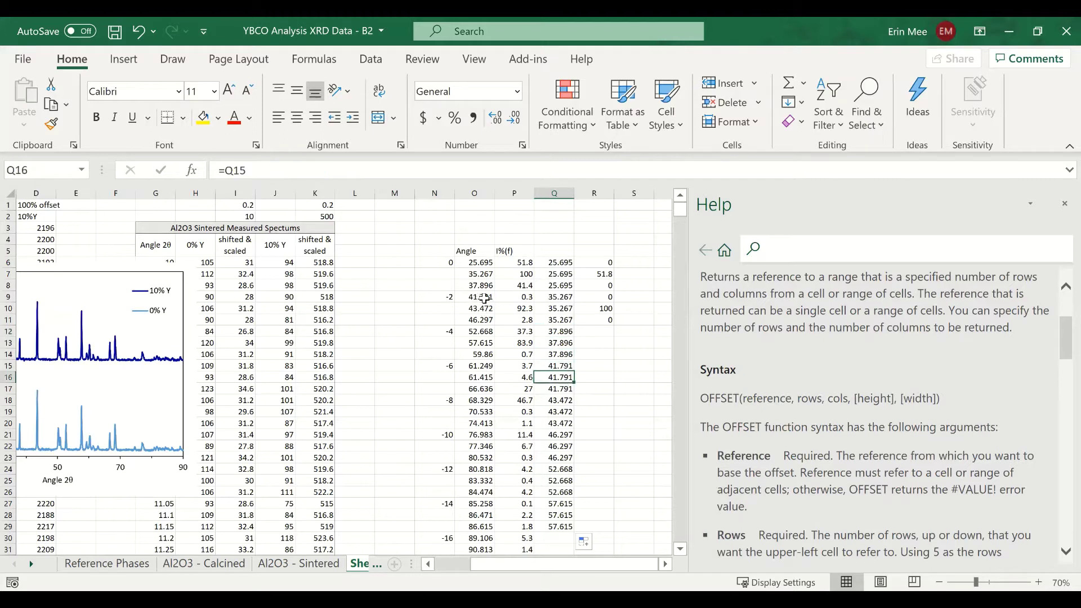
pyautogui.click(600, 356)
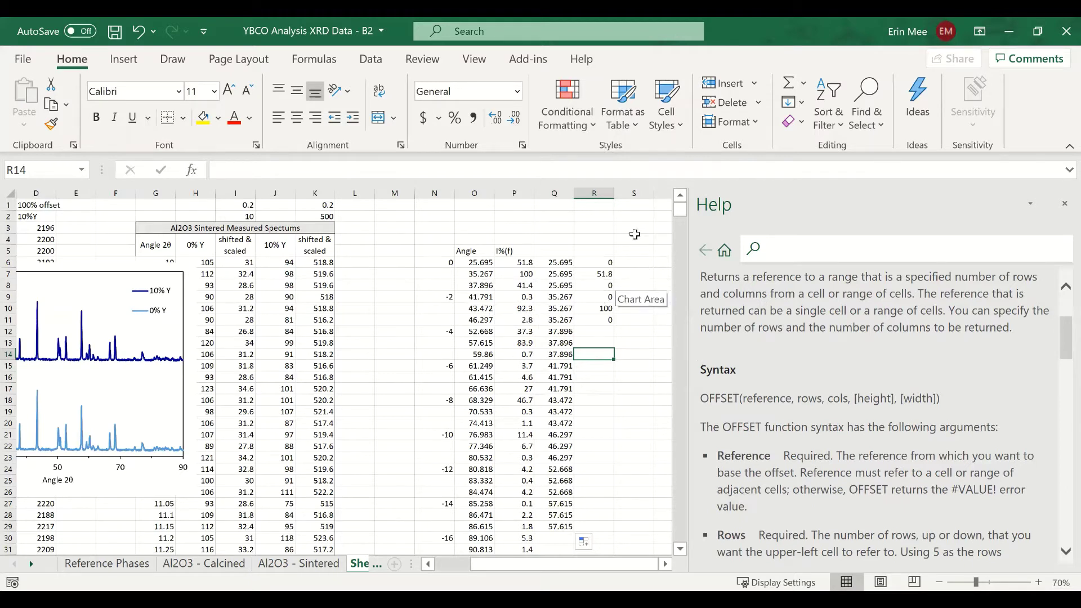
# Enter the intensity row offsets -1 in M7 and -3 in M10, checking them against the references in column R.
pyautogui.click(598, 274)
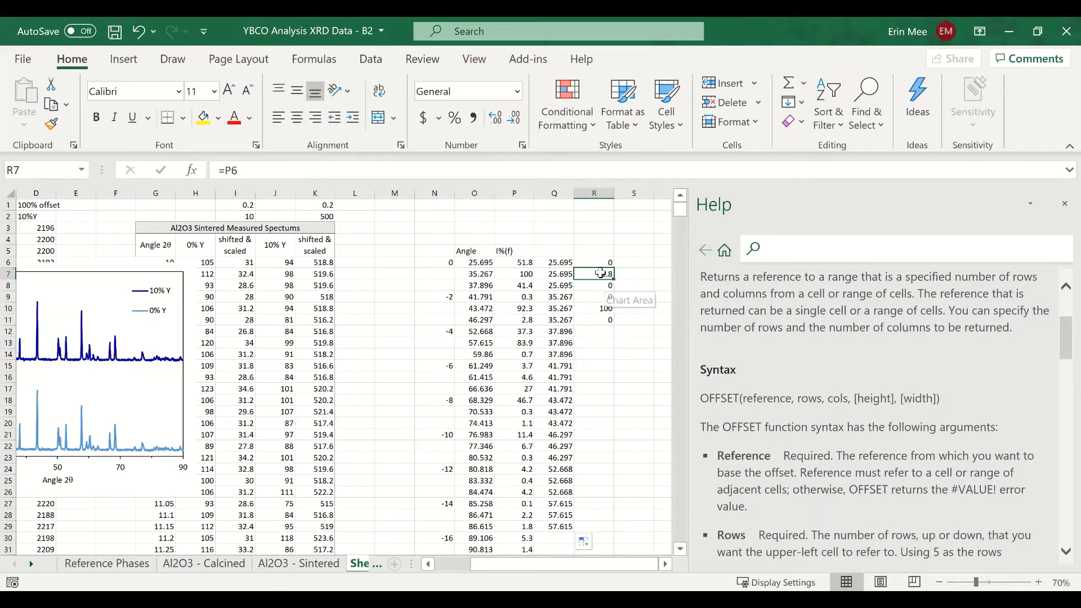
pyautogui.click(517, 275)
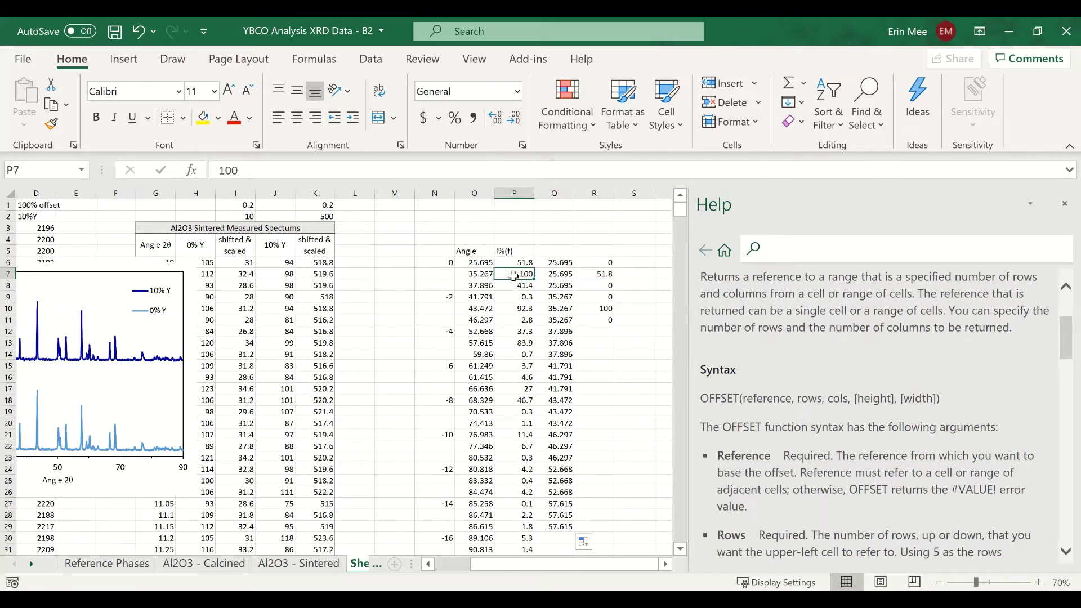
pyautogui.click(406, 272)
pyautogui.write('-1')
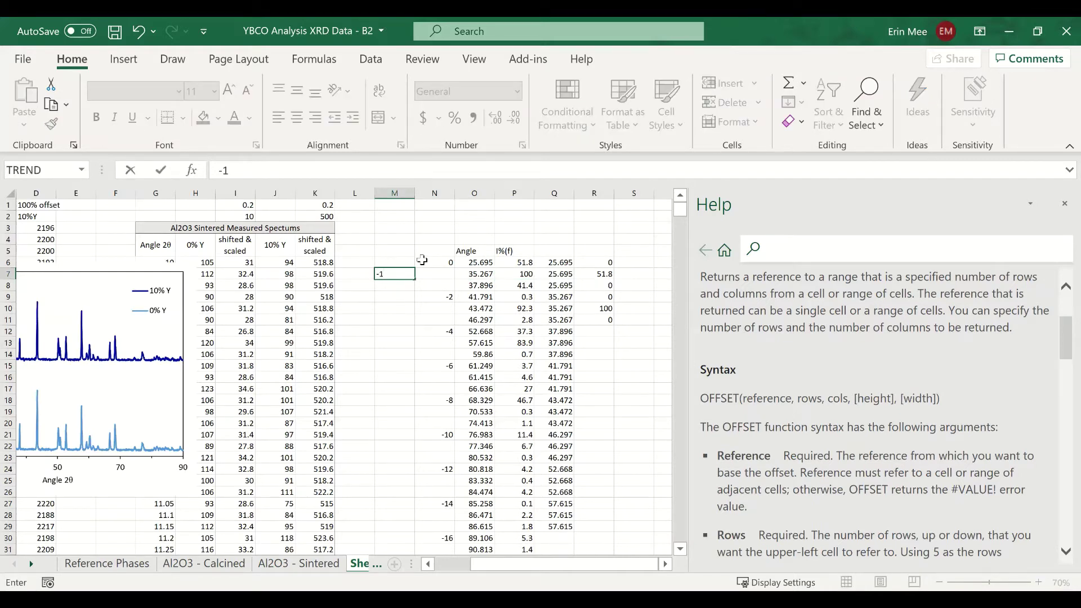
pyautogui.press('Return')
pyautogui.press('Return')
pyautogui.press('Return')
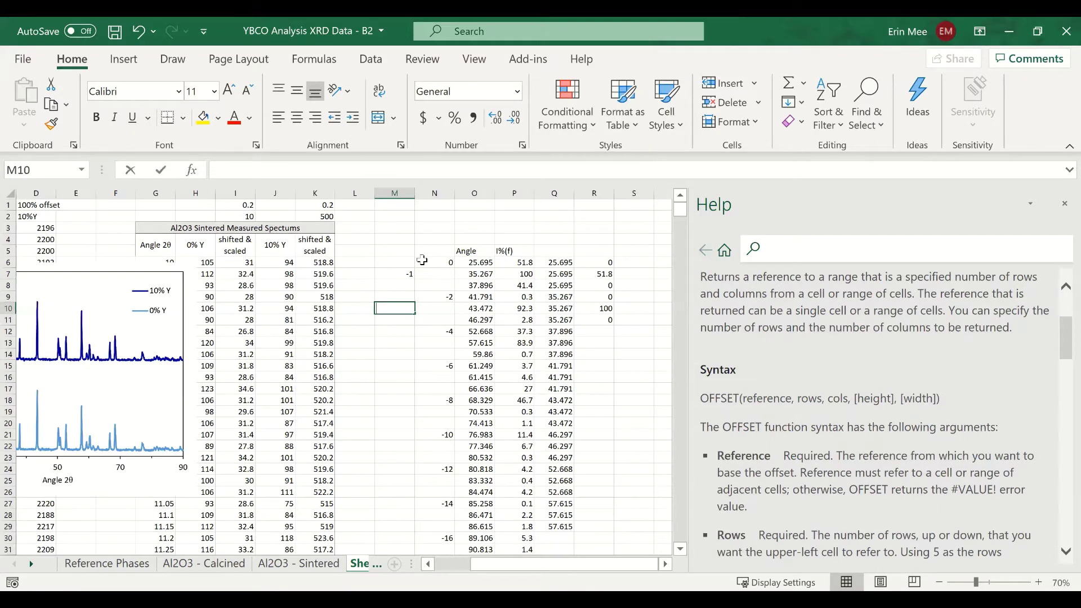
pyautogui.write('-3')
pyautogui.press('Return')
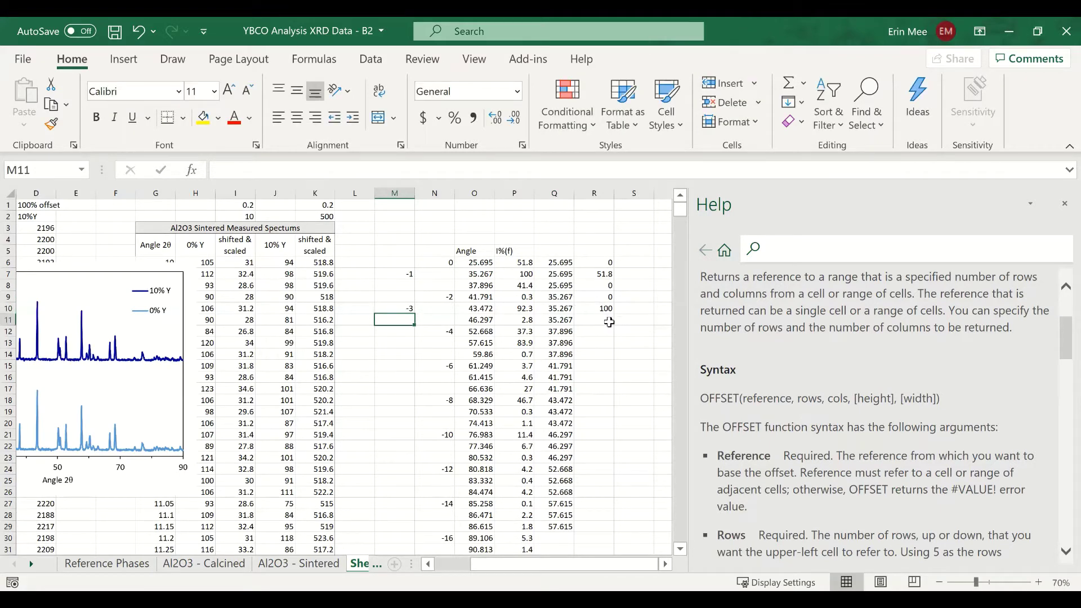
# Extend the every-third-cell intensity offset series from M6:M11 down column M to row 20.
pyautogui.click(592, 308)
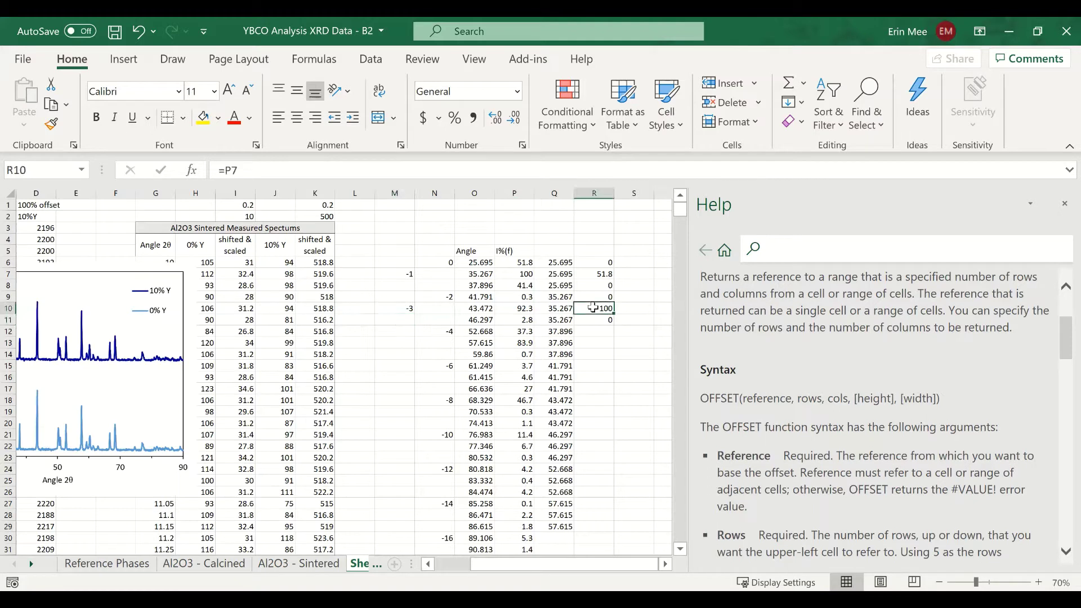
pyautogui.click(520, 310)
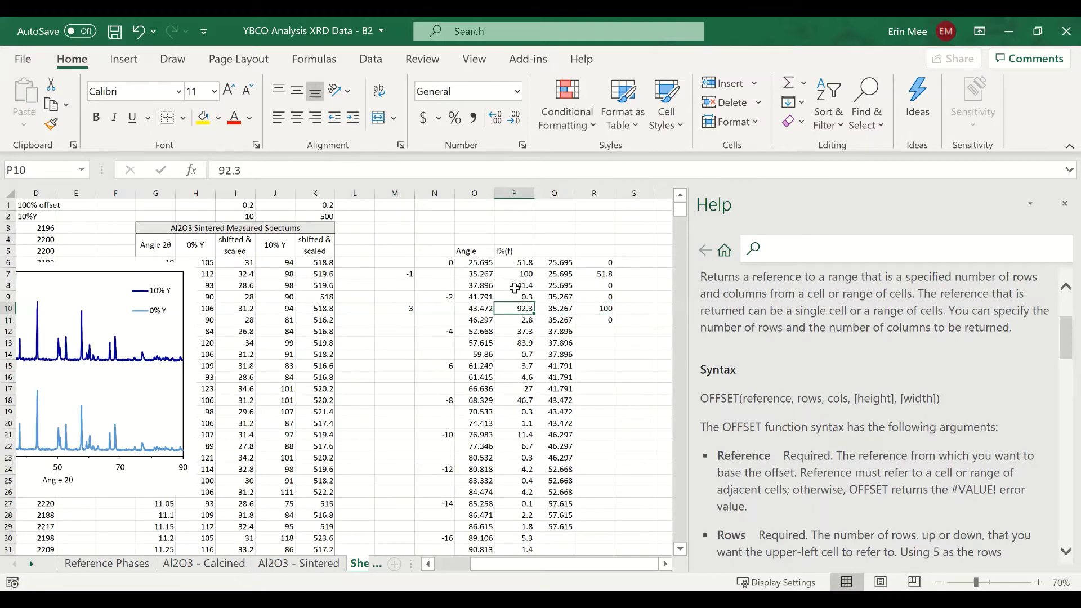
pyautogui.click(386, 320)
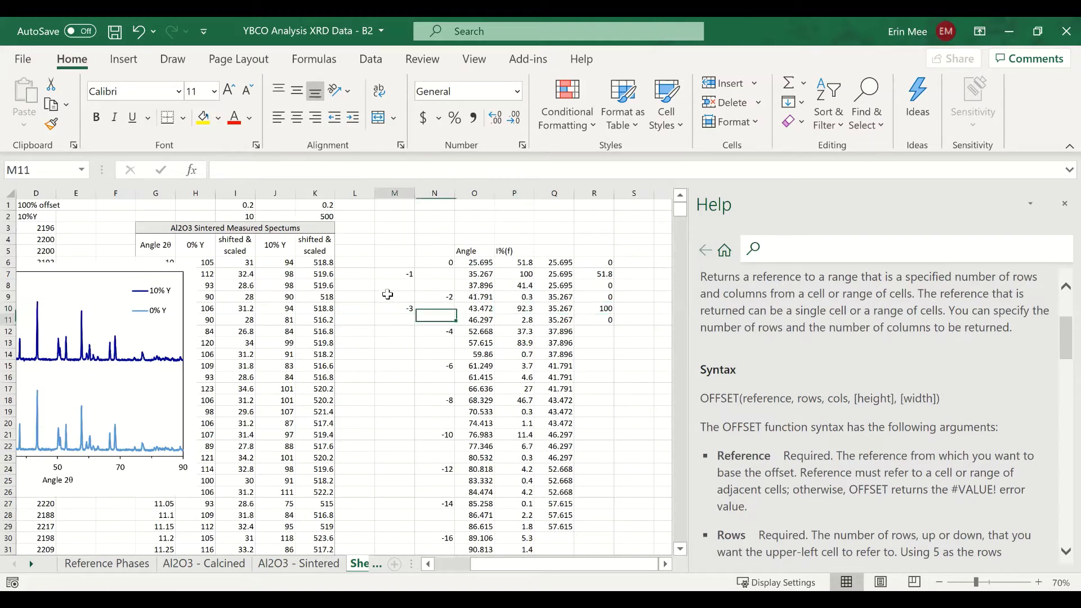
pyautogui.moveTo(393, 262); pyautogui.dragTo(413, 335)
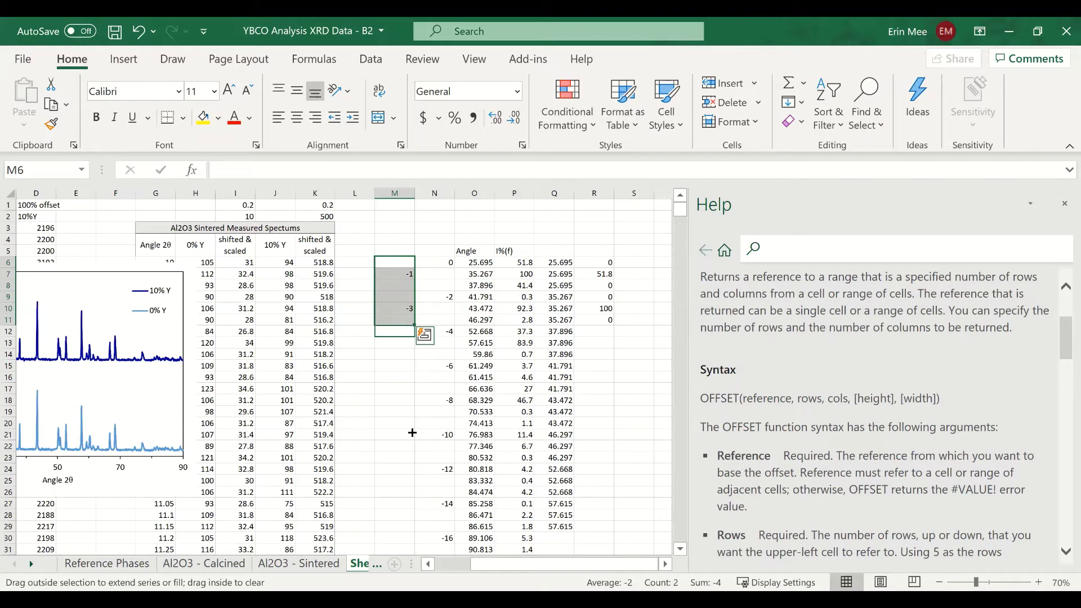
pyautogui.moveTo(413, 432); pyautogui.dragTo(412, 435)
pyautogui.click(395, 480)
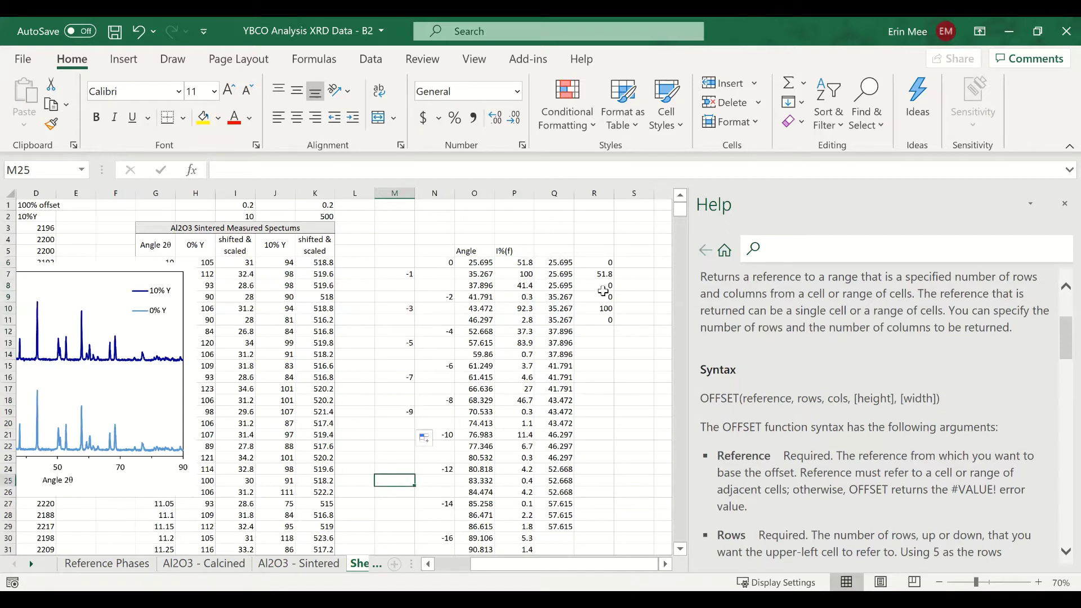
# Replace the R7 formula with =OFFSET(P7,M7,0) to pull the first peak's intensity using the column M offset.
pyautogui.click(598, 275)
pyautogui.write('=')
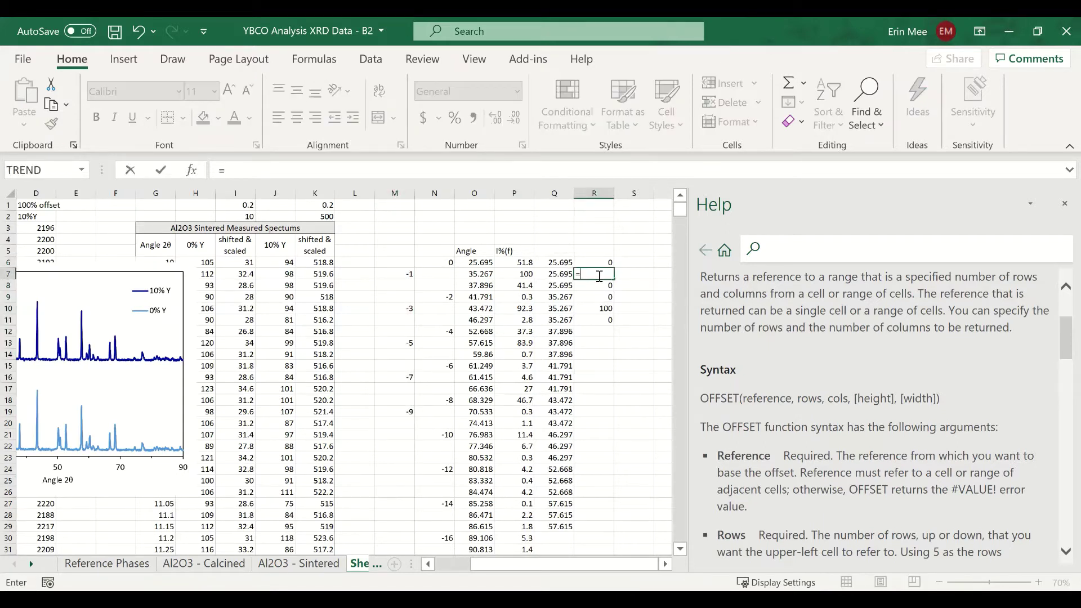
pyautogui.write('OFFSET(')
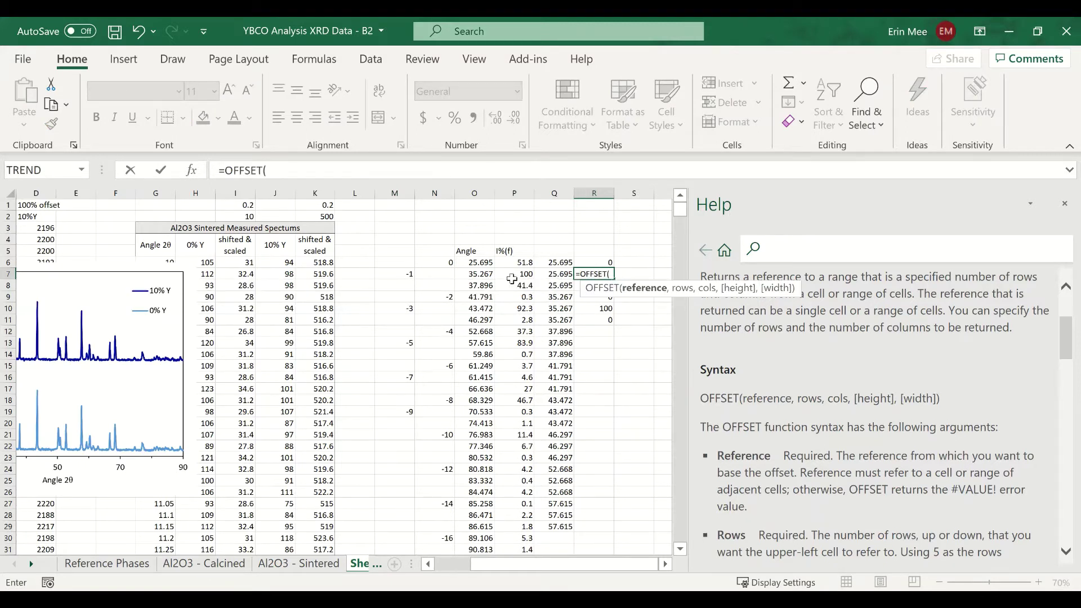
pyautogui.click(514, 275)
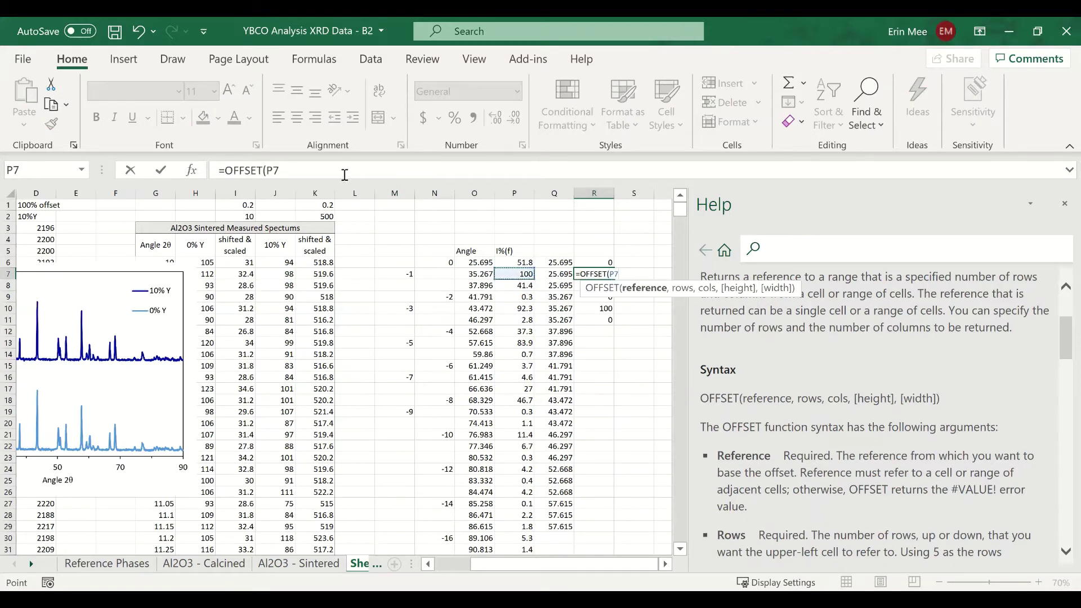
pyautogui.write(',')
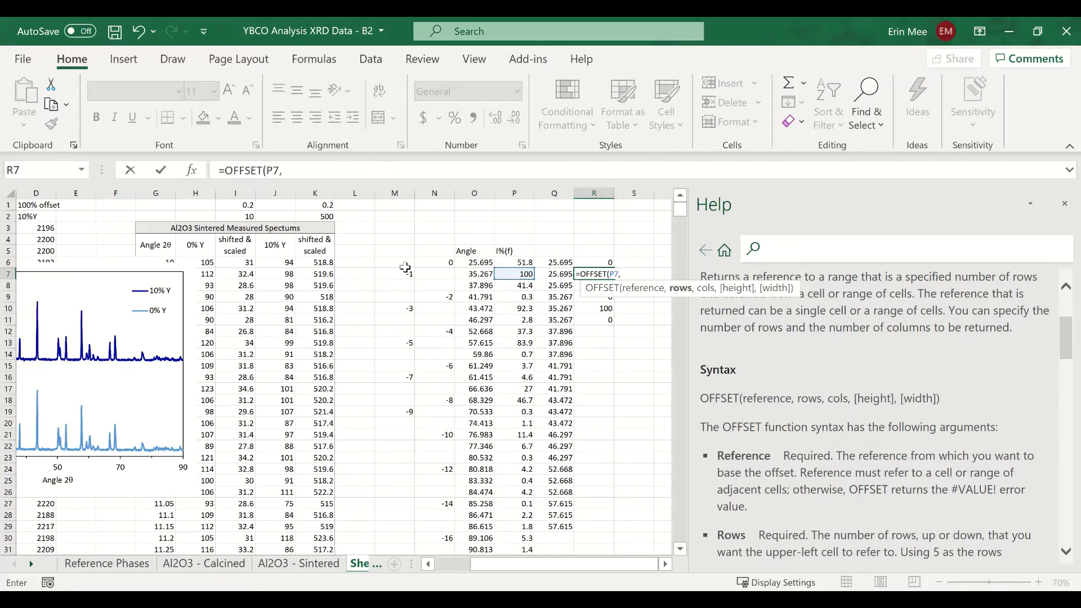
pyautogui.click(405, 274)
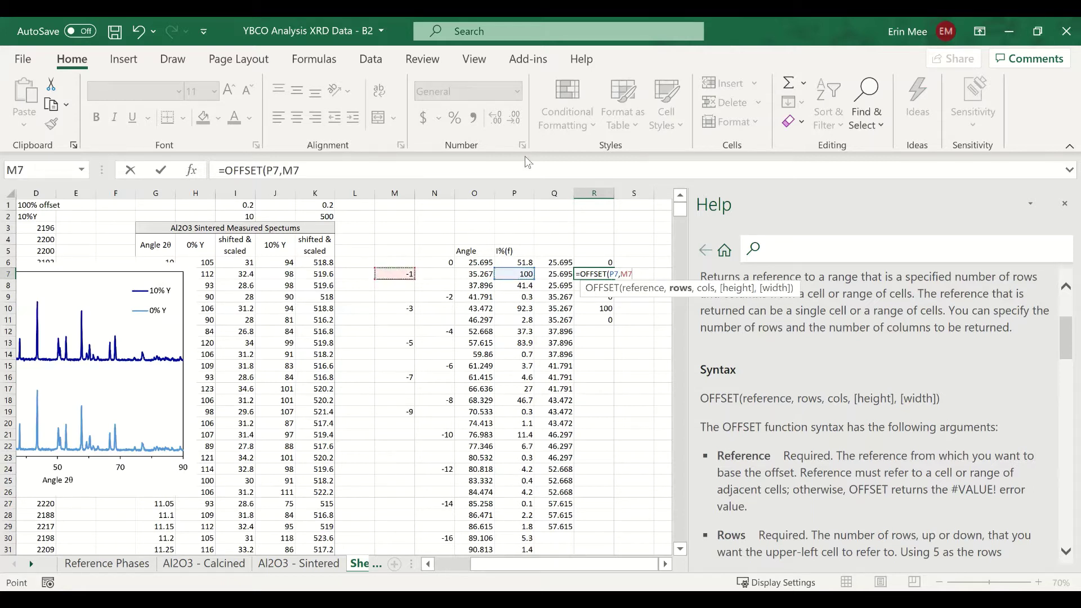
pyautogui.write(',0')
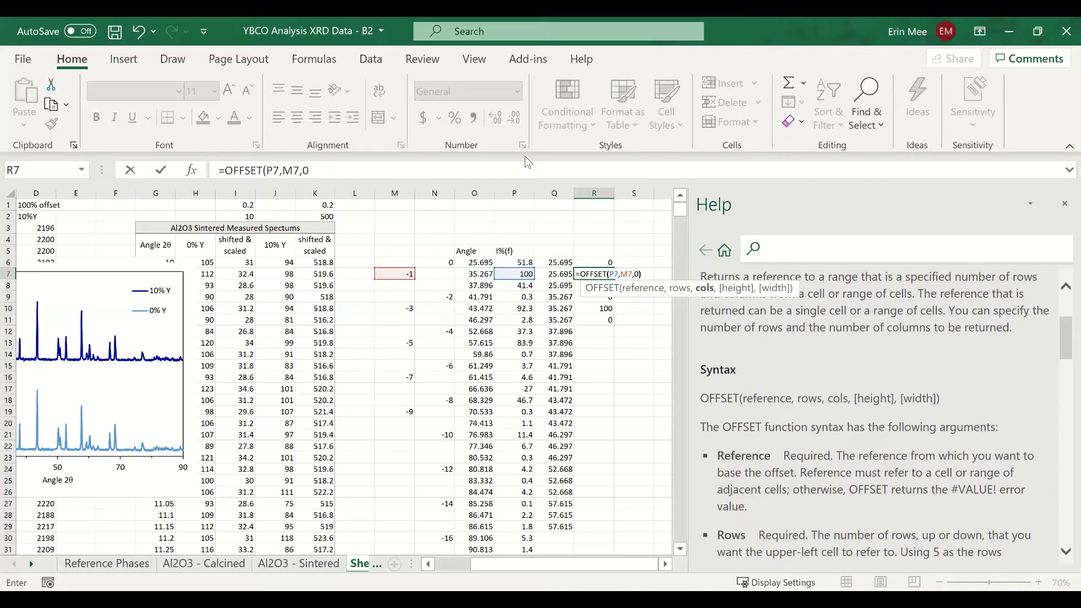
pyautogui.write(')')
pyautogui.press('Return')
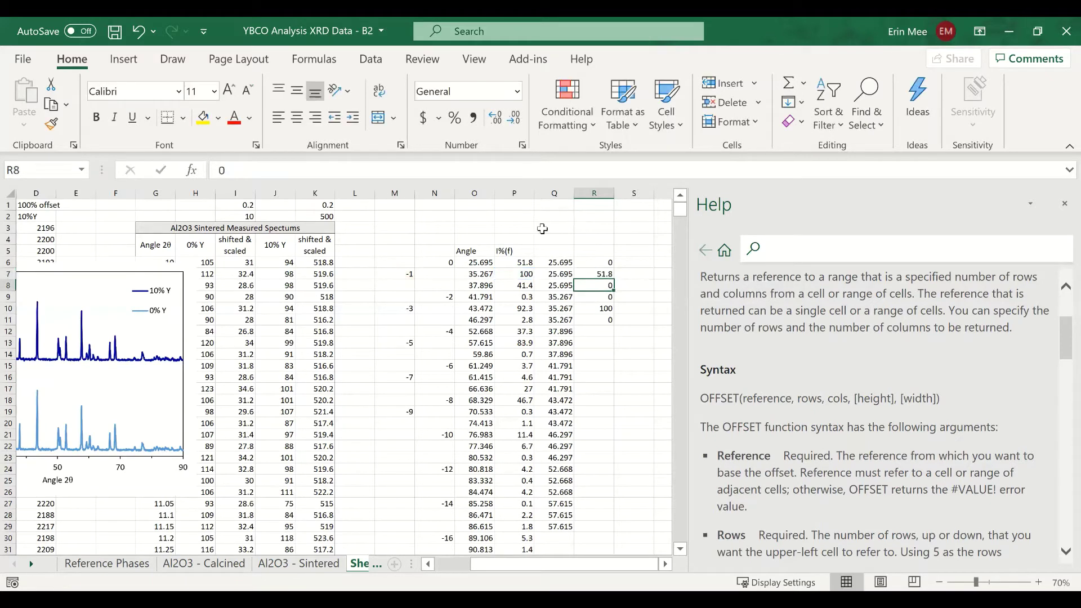
# Try to fill the zero-peak-zero intensity pattern in R6:R8 down to R13.
pyautogui.click(642, 329)
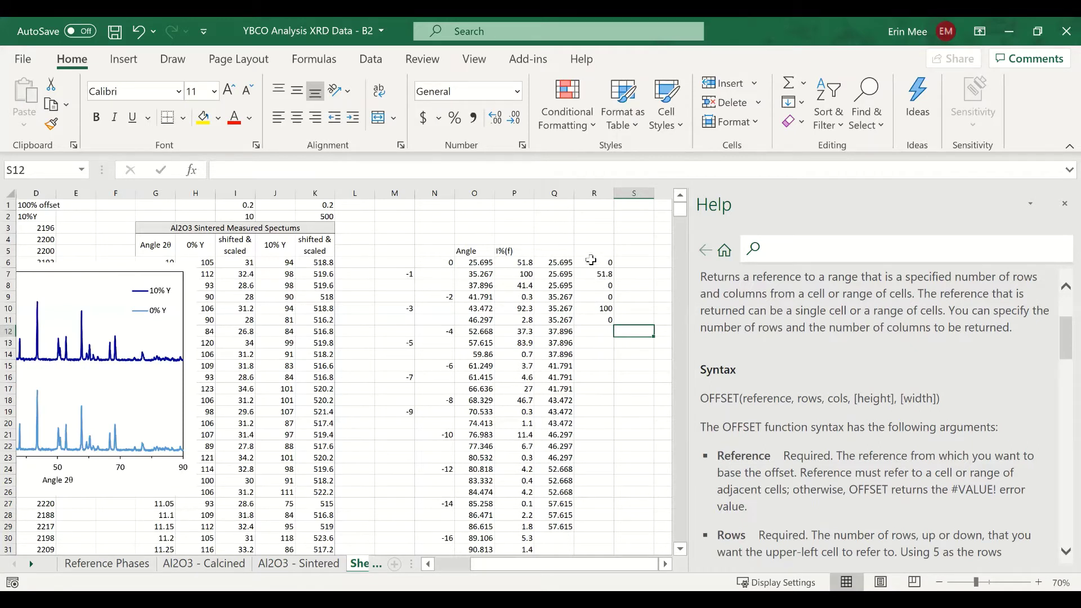
pyautogui.moveTo(591, 259); pyautogui.dragTo(612, 295)
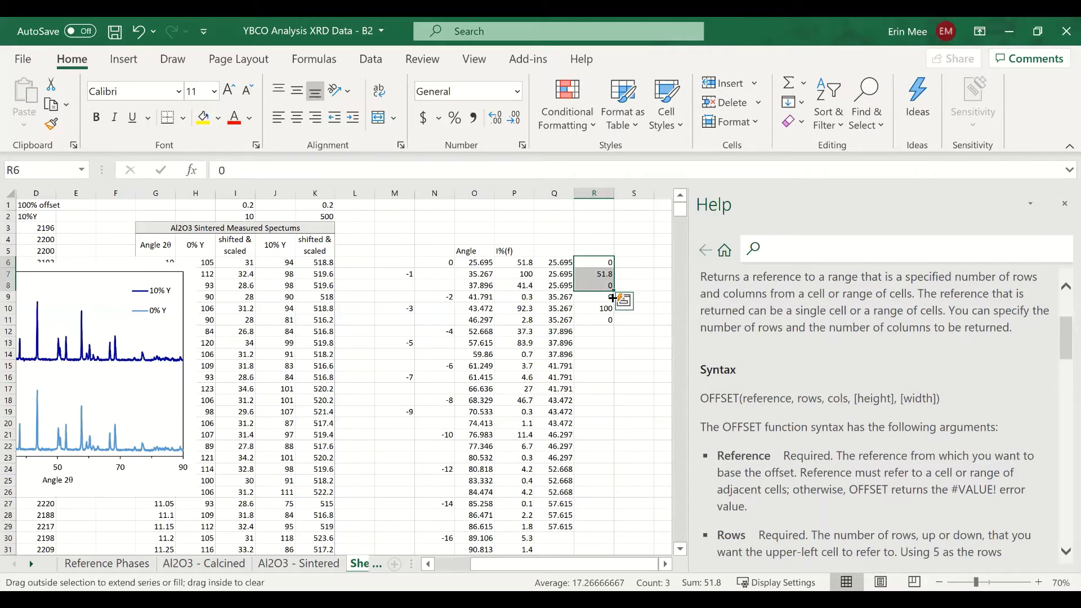
pyautogui.moveTo(621, 361); pyautogui.dragTo(620, 344)
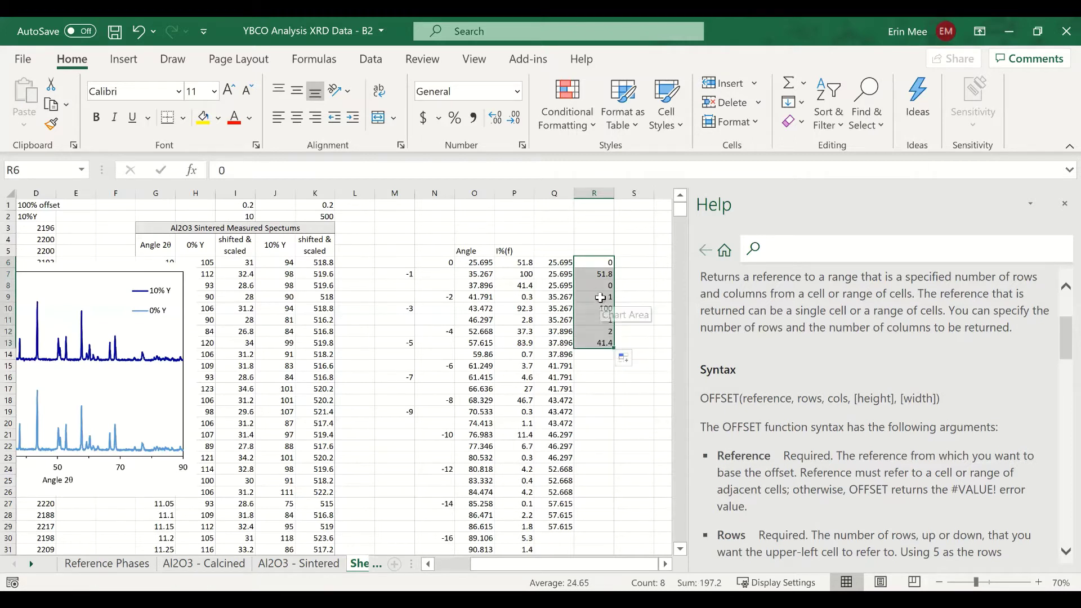
pyautogui.click(631, 317)
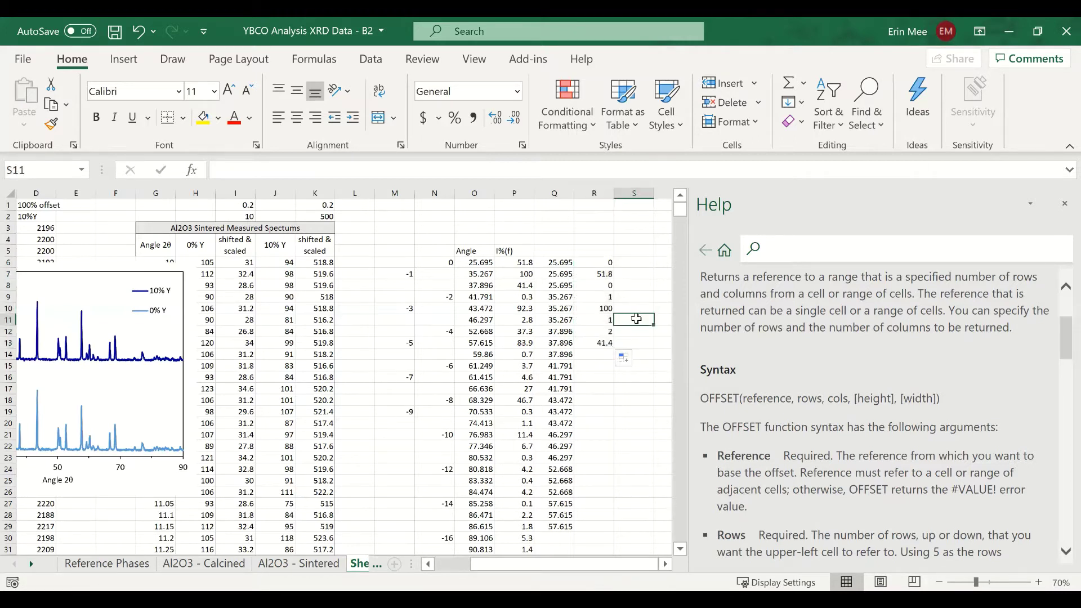
# Set R9 to 0 and fill the peak-zero-zero intensity pattern in R7:R9 down to R23.
pyautogui.click(608, 297)
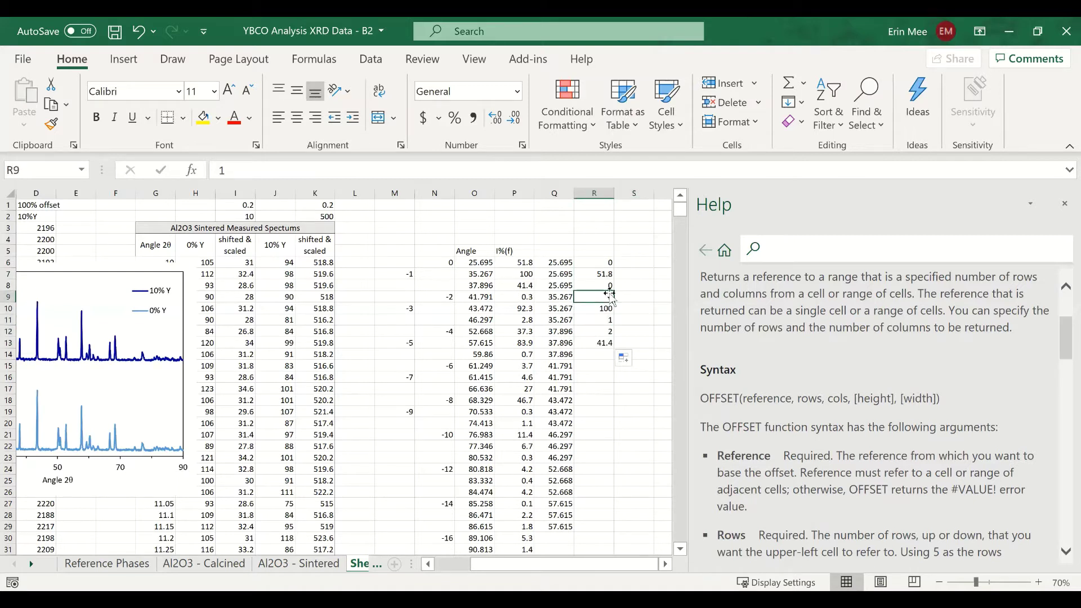
pyautogui.write('0')
pyautogui.press('Return')
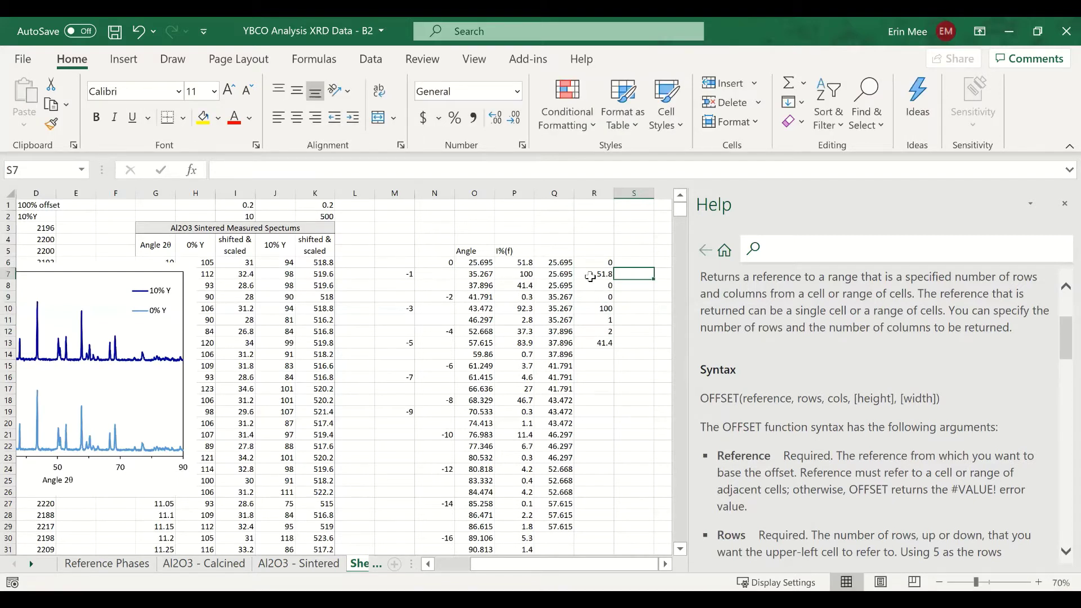
pyautogui.moveTo(605, 275); pyautogui.dragTo(615, 325)
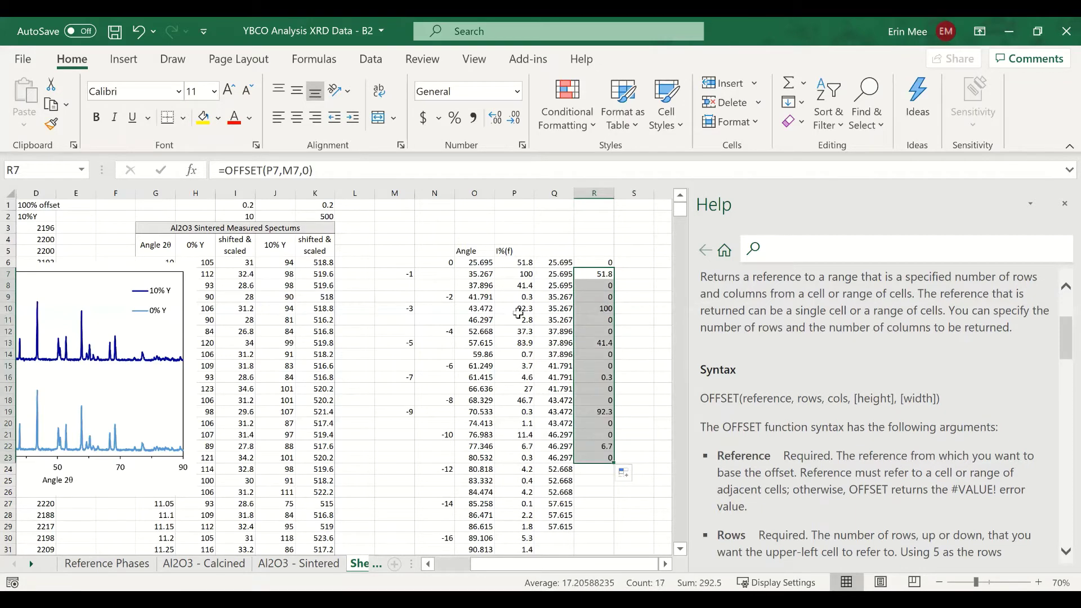
pyautogui.click(587, 273)
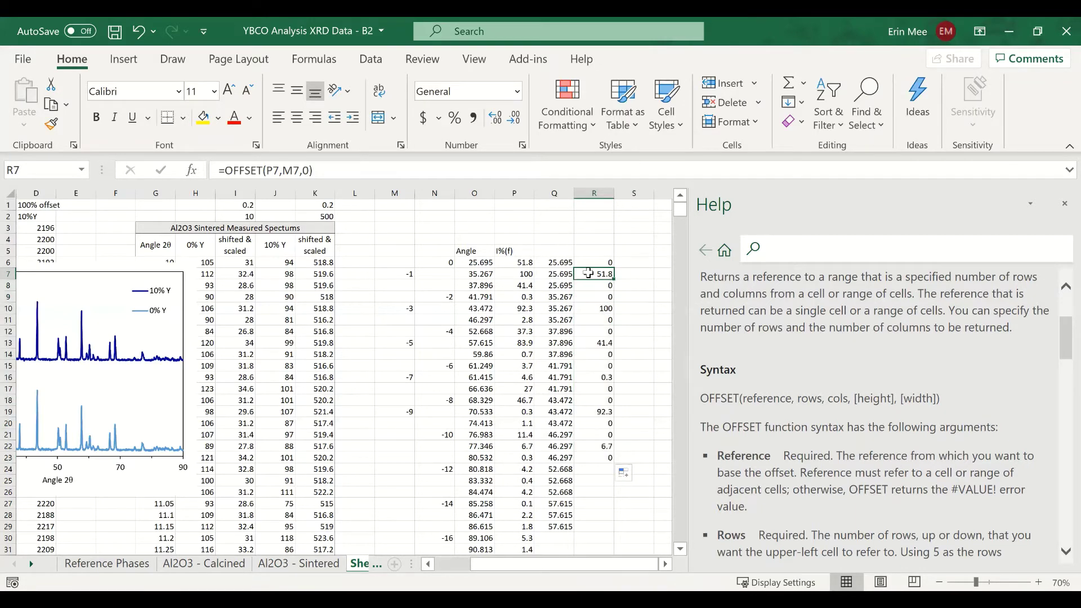
# Check the peak intensities in R7, R10 and R13 against the reference intensities in P6, P7 and P8.
pyautogui.click(526, 262)
pyautogui.click(597, 308)
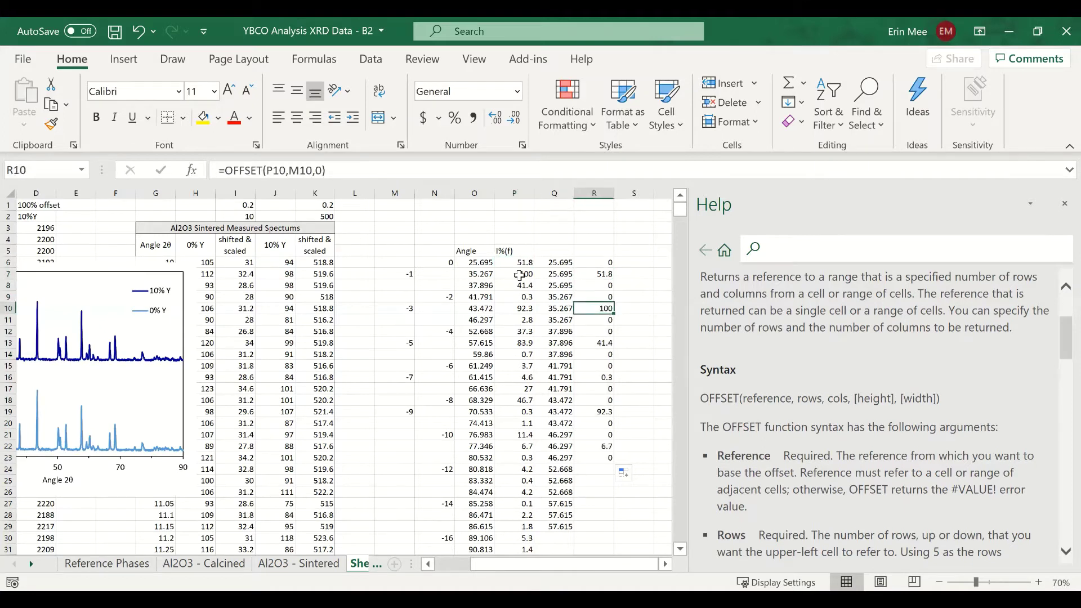
pyautogui.click(519, 275)
pyautogui.click(602, 343)
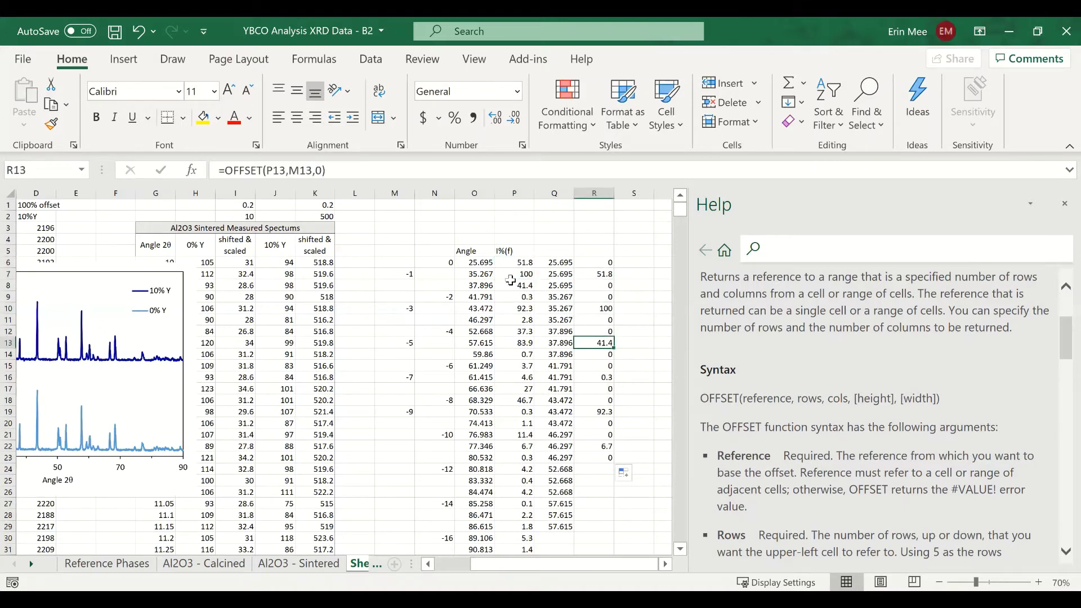
pyautogui.click(511, 284)
pyautogui.click(658, 367)
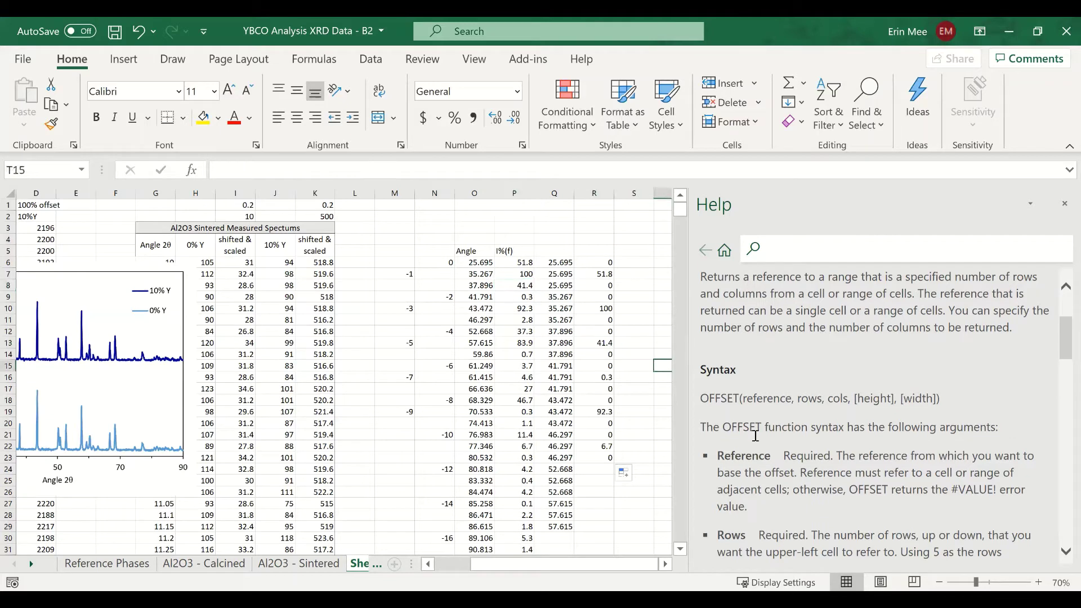
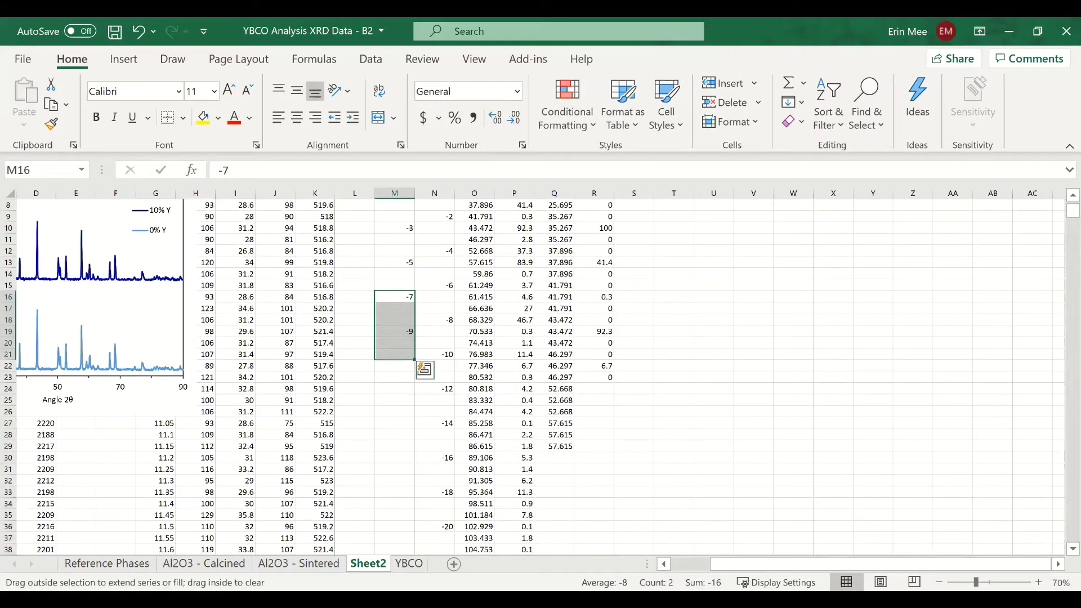
# Extend the intensity offset series from M16:M21 down to row 63 and fill the angle formulas from Q27 down to row 73.
pyautogui.moveTo(625, 367); pyautogui.dragTo(608, 373)
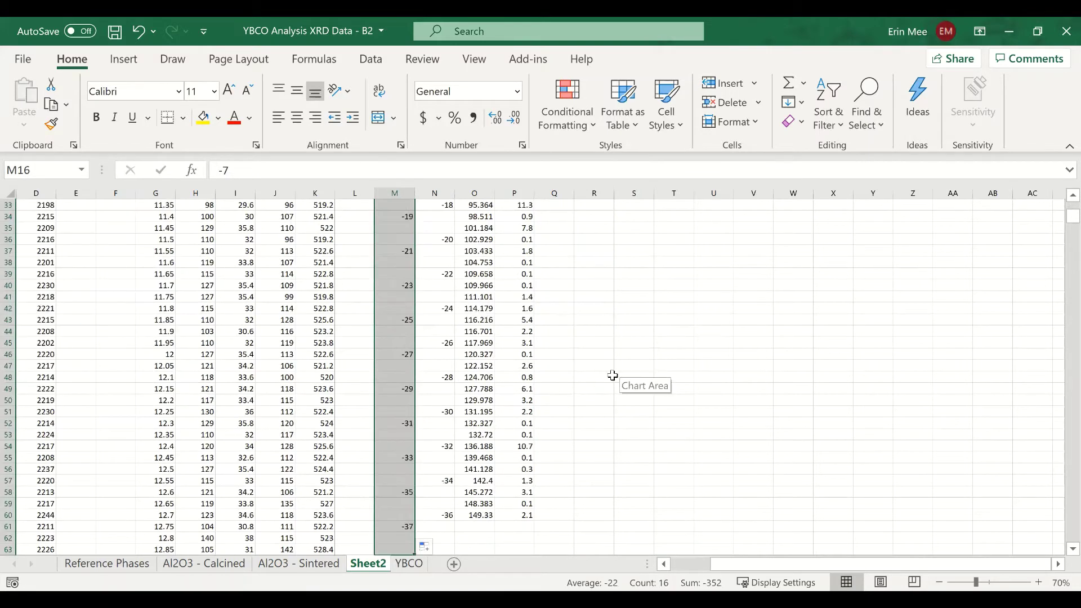
pyautogui.scroll(10, 608, 373)
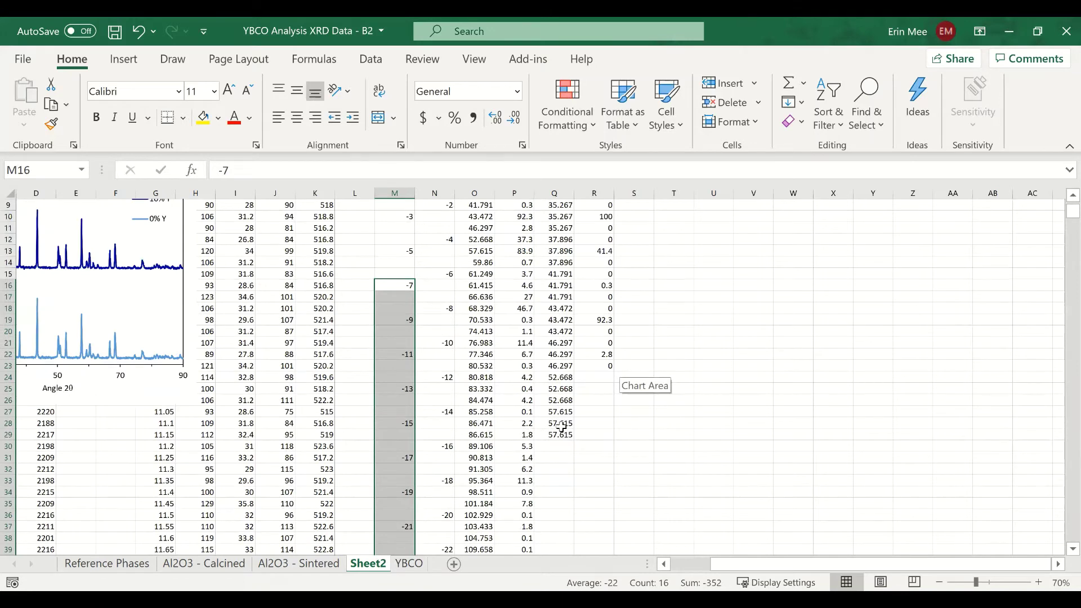
pyautogui.moveTo(561, 414); pyautogui.dragTo(562, 536)
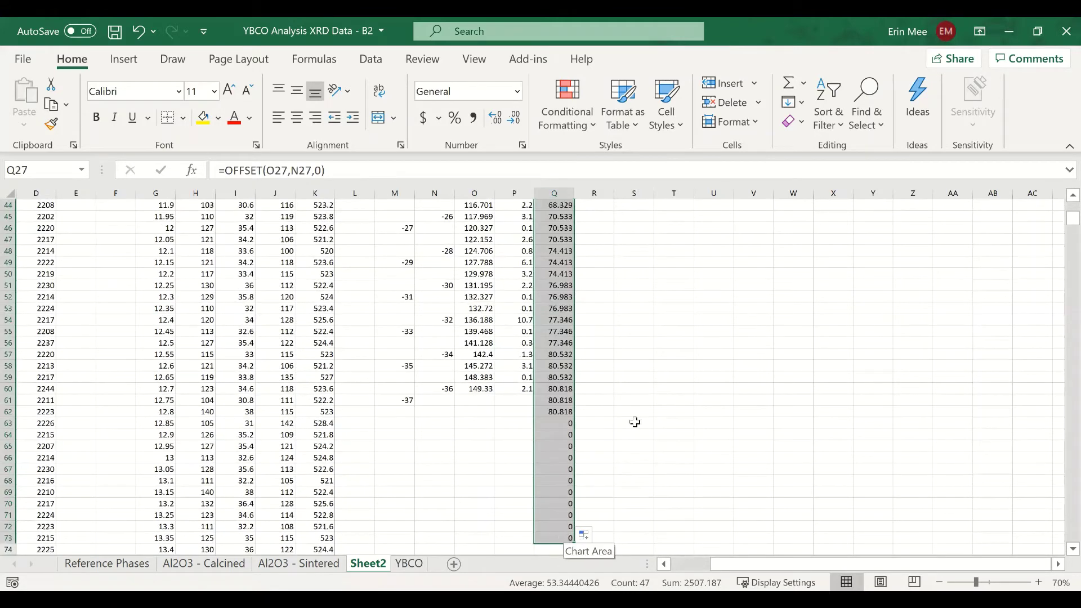
# Clear the surplus zero-valued angle cells in Q63:Q73.
pyautogui.click(632, 423)
pyautogui.moveTo(558, 428); pyautogui.dragTo(563, 538)
pyautogui.press('Delete')
pyautogui.click(514, 492)
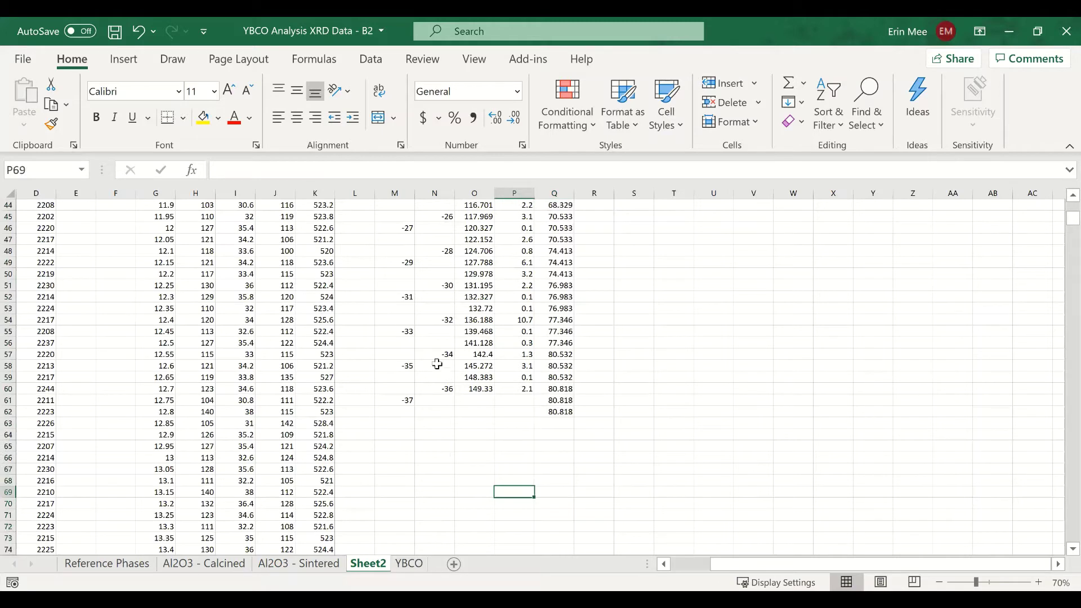
# Try to extend the angle offset series in column N downward from N57.
pyautogui.moveTo(438, 355); pyautogui.dragTo(454, 524)
pyautogui.scroll(3, 509, 381)
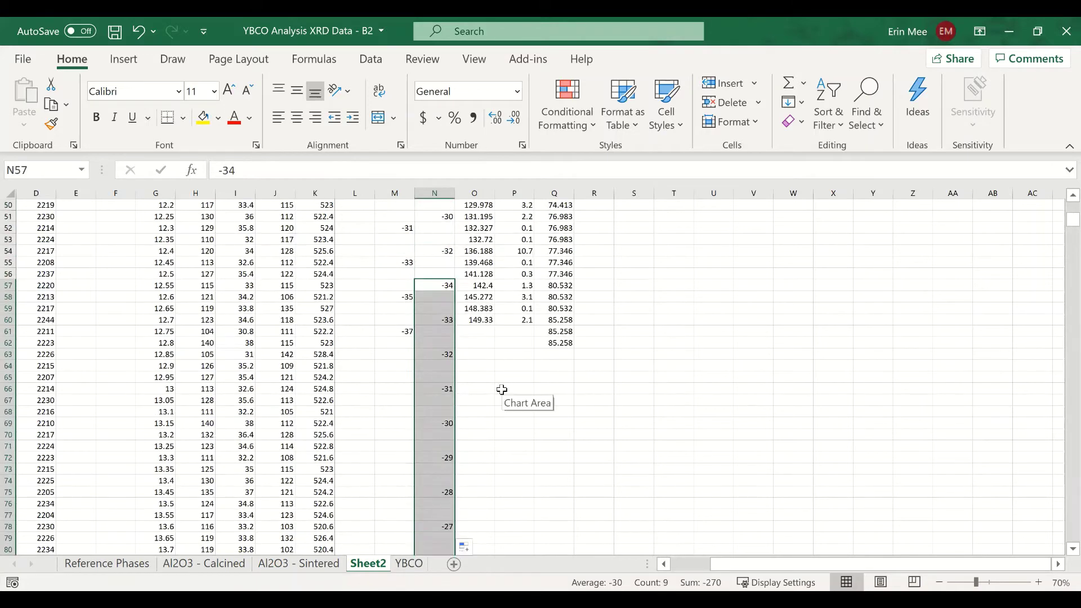
pyautogui.scroll(2, 485, 408)
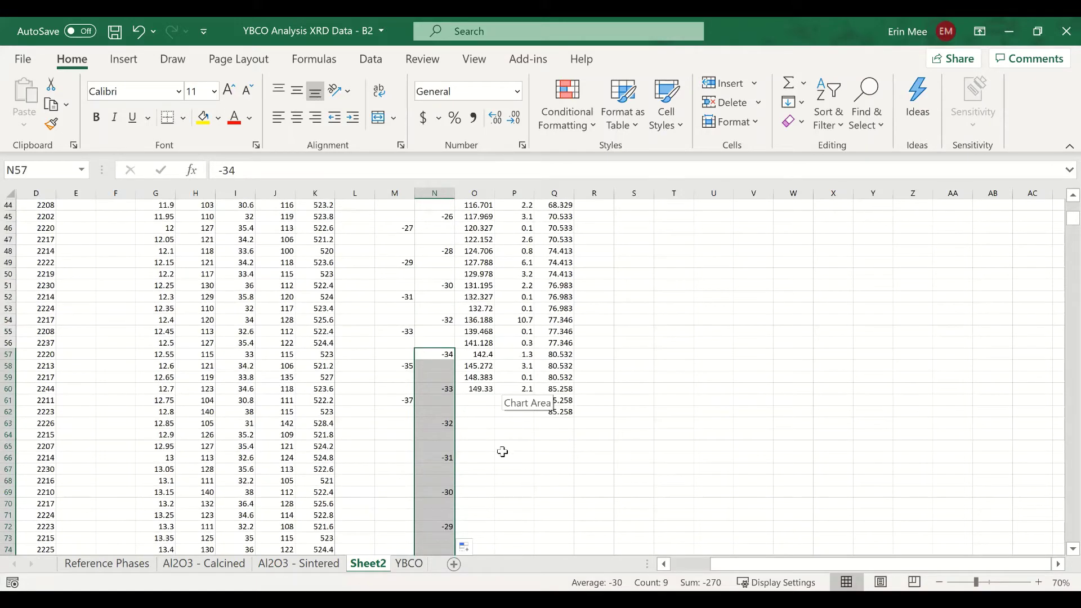
pyautogui.hotkey('ctrl', 'z')
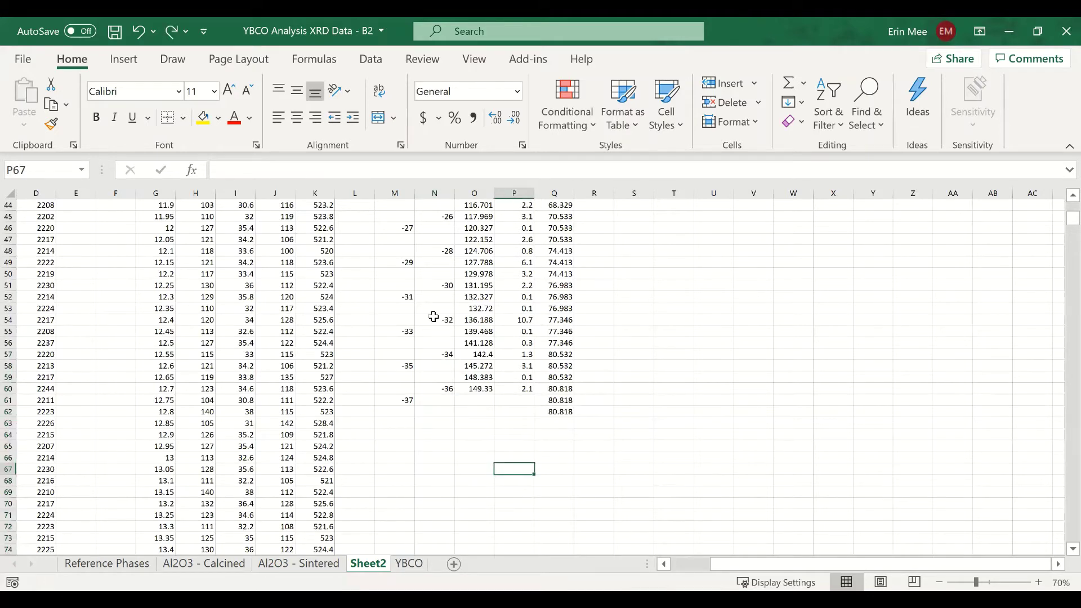
# Extend the every-third-cell angle offset series from N54:N59 down column N past row 96.
pyautogui.moveTo(435, 316); pyautogui.dragTo(438, 376)
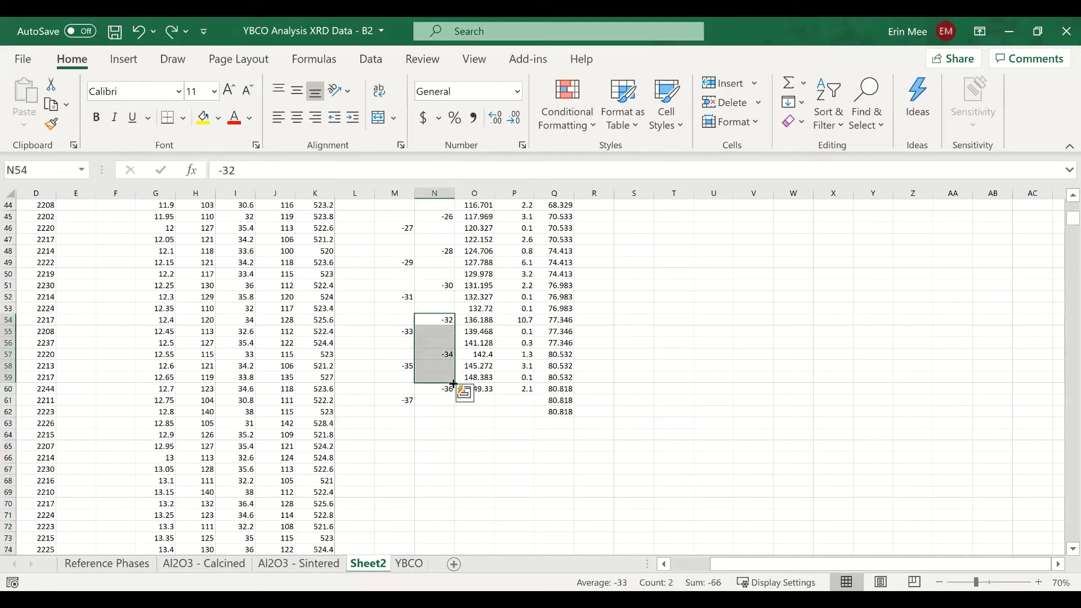
pyautogui.moveTo(454, 383); pyautogui.dragTo(451, 396)
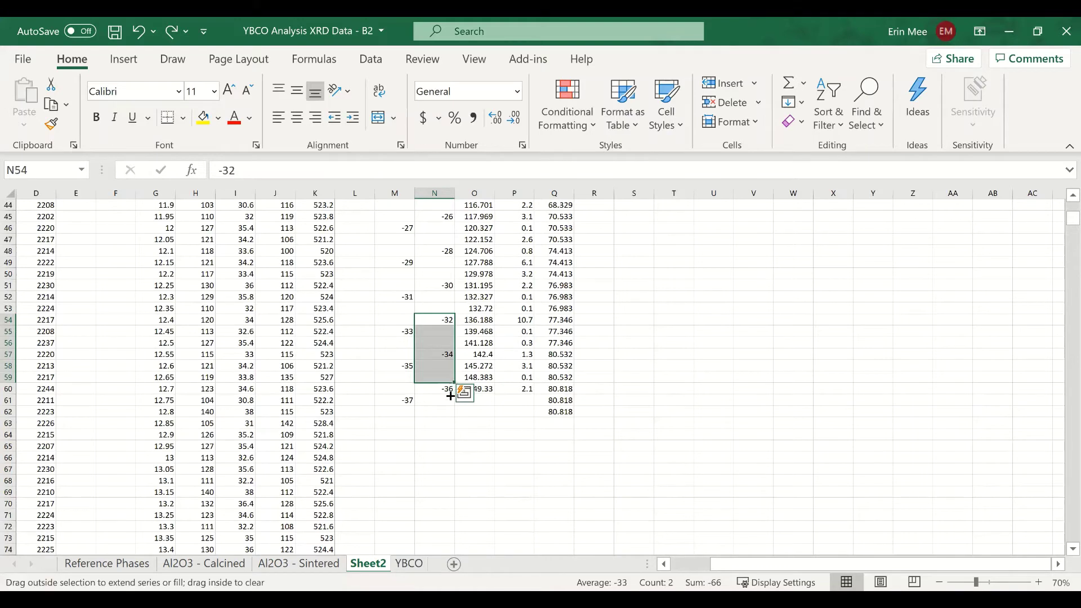
pyautogui.moveTo(458, 454); pyautogui.dragTo(459, 450)
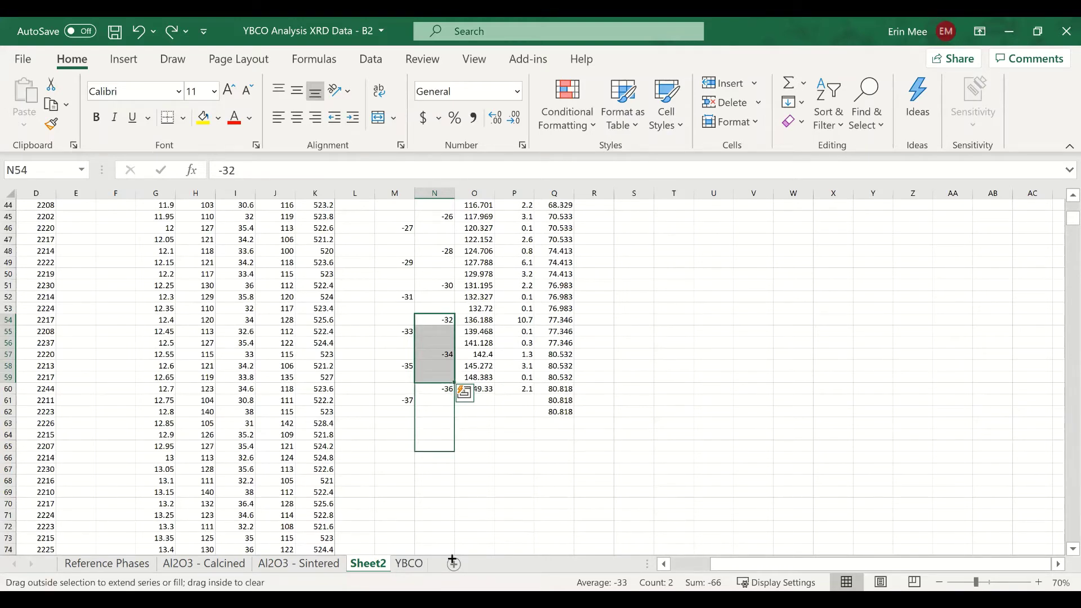
pyautogui.moveTo(427, 412); pyautogui.dragTo(518, 400)
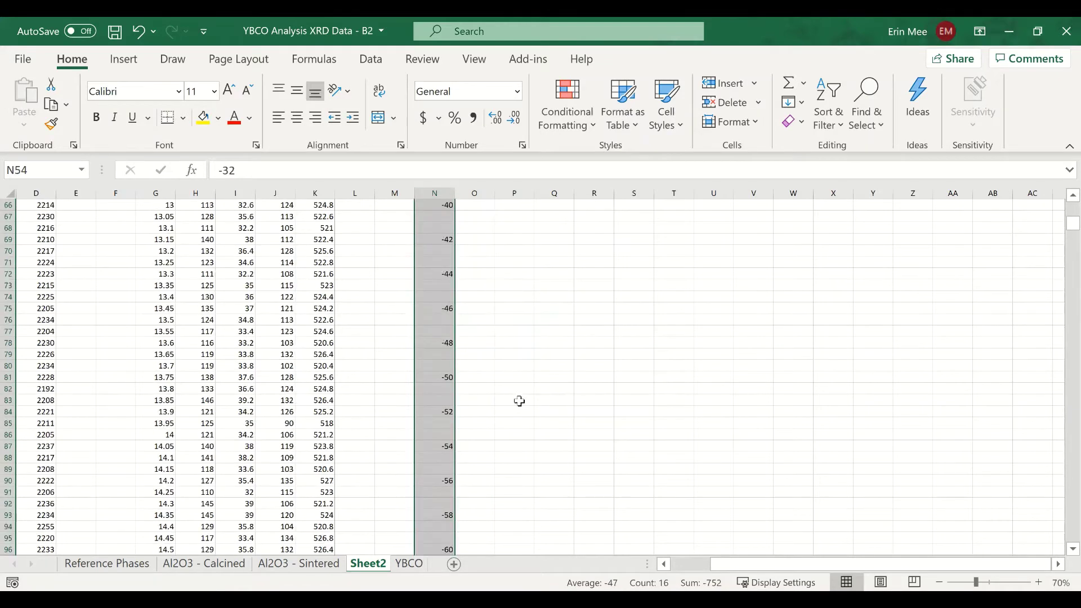
pyautogui.scroll(5, 519, 405)
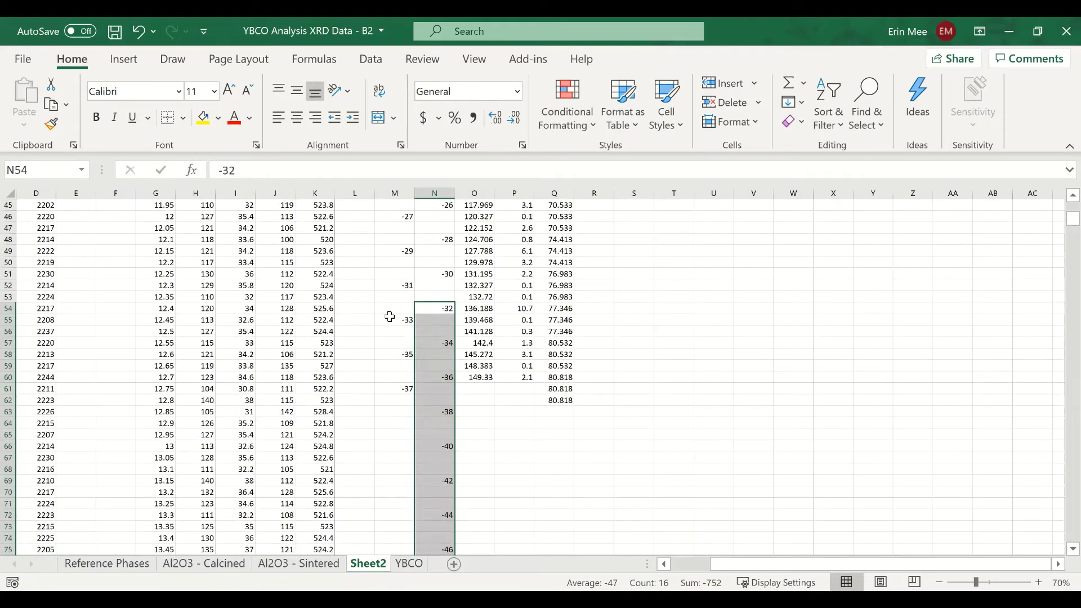
# Extend the every-third-cell intensity offset series from M55:M60 down column M past row 88.
pyautogui.moveTo(390, 317); pyautogui.dragTo(442, 542)
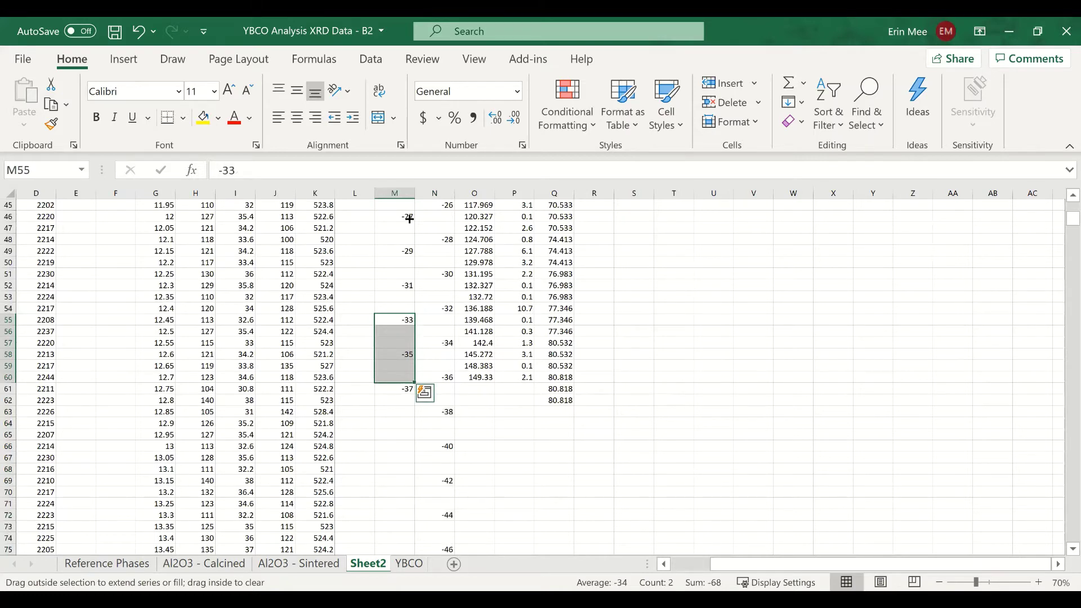
pyautogui.moveTo(555, 389); pyautogui.dragTo(567, 393)
pyautogui.scroll(10, 563, 417)
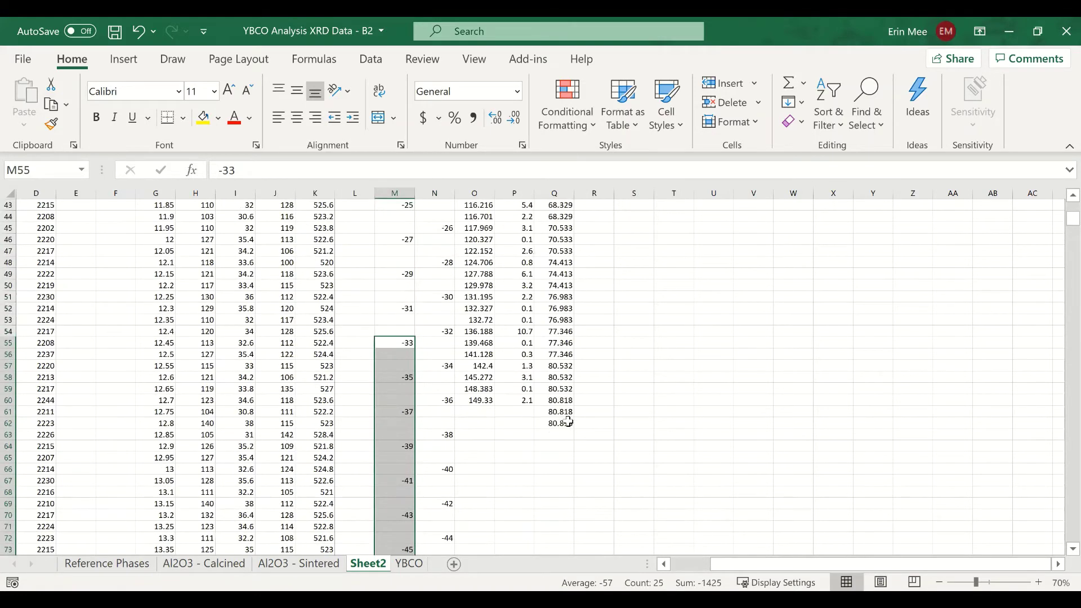
# Fill the tripled angle OFFSET formulas from Q60 down to Q86.
pyautogui.click(600, 389)
pyautogui.click(557, 400)
pyautogui.moveTo(574, 406); pyautogui.dragTo(577, 550)
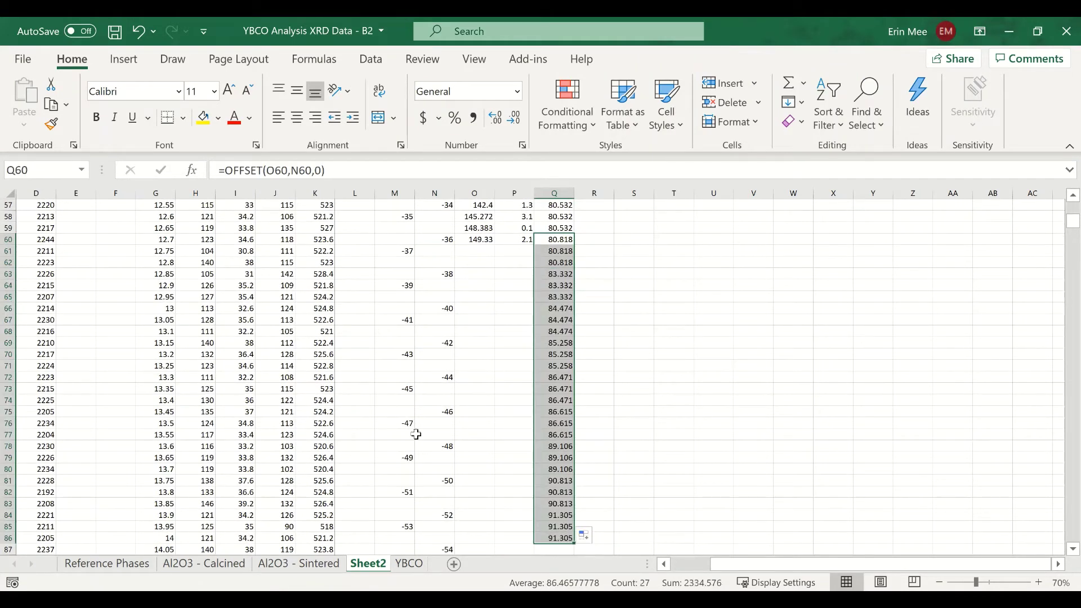
# Fill the peak-zero-zero intensity pattern in R19:R21 down to R86.
pyautogui.scroll(18, 657, 464)
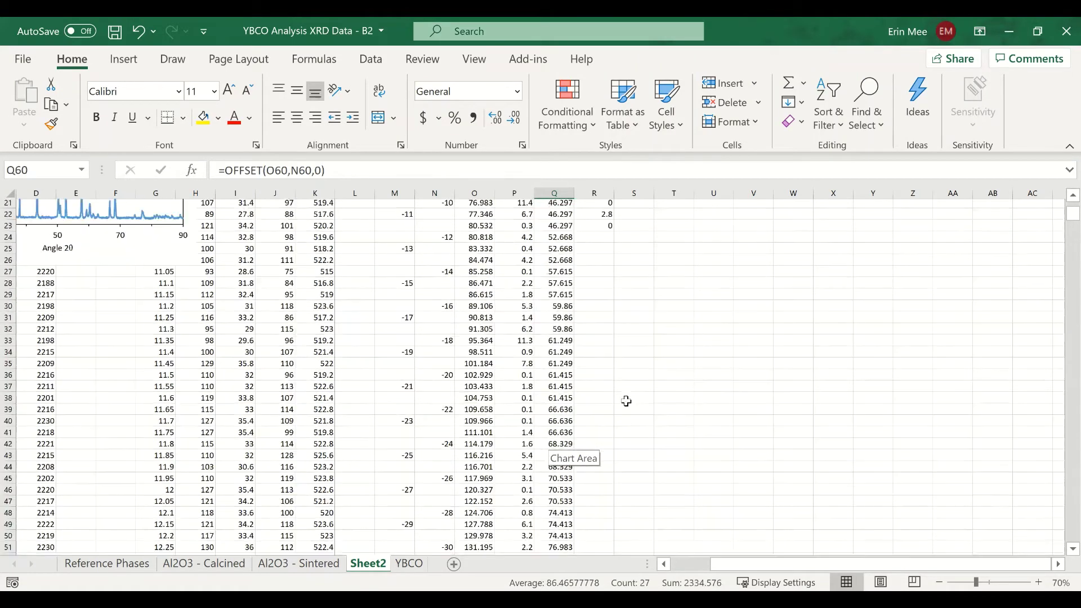
pyautogui.scroll(-1, 621, 405)
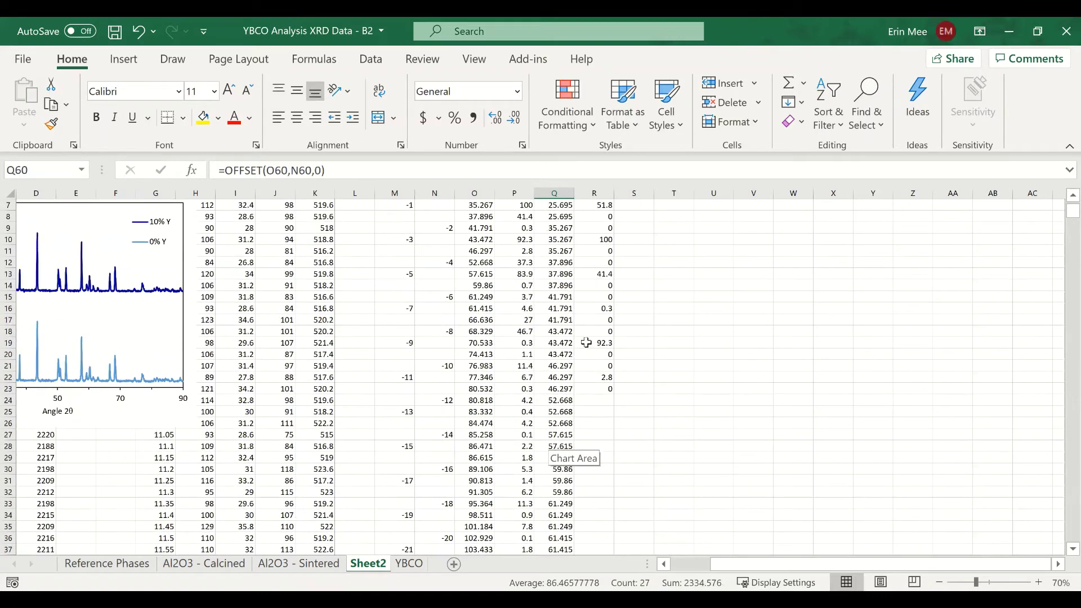
pyautogui.moveTo(589, 344); pyautogui.dragTo(613, 401)
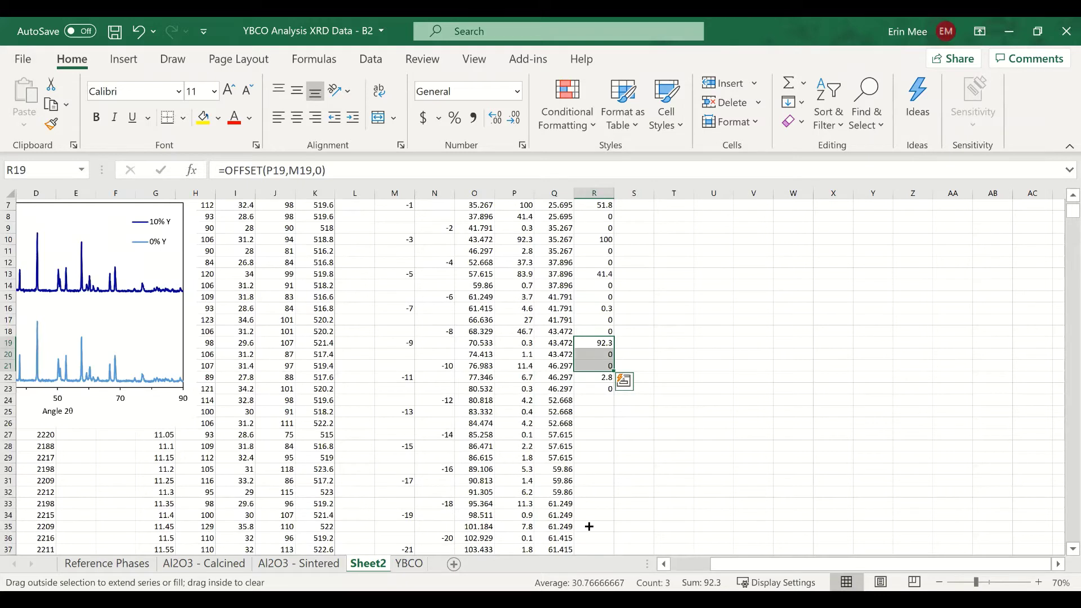
pyautogui.moveTo(589, 526); pyautogui.dragTo(589, 527)
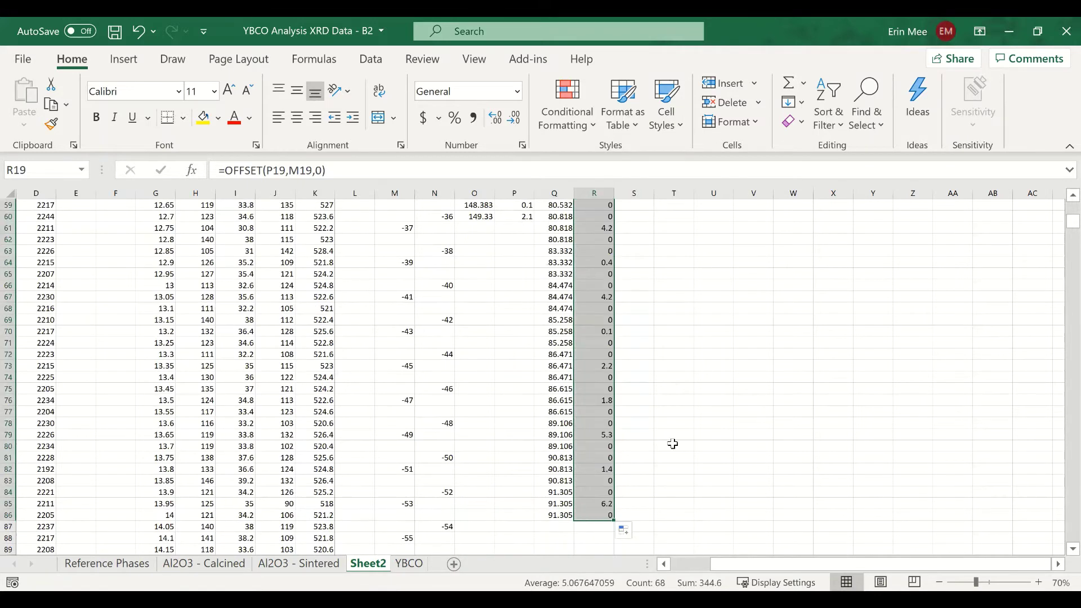
pyautogui.click(667, 375)
pyautogui.scroll(19, 667, 374)
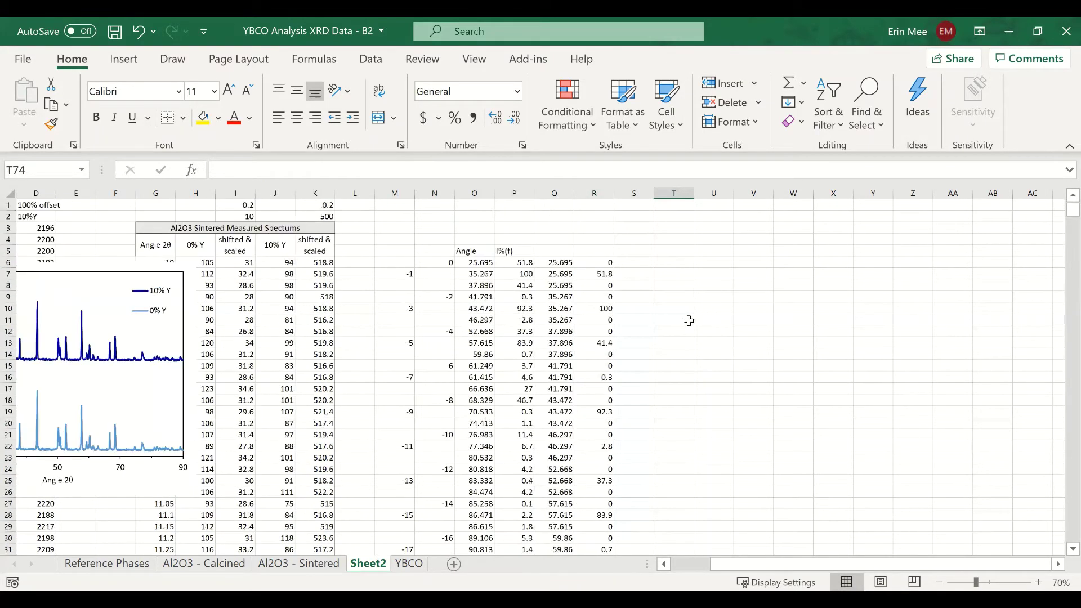
# Plot Q6:R86 as a scatter chart with straight lines, widen it to about 8.9 inches and move it clear of column O.
pyautogui.moveTo(560, 264); pyautogui.dragTo(597, 262)
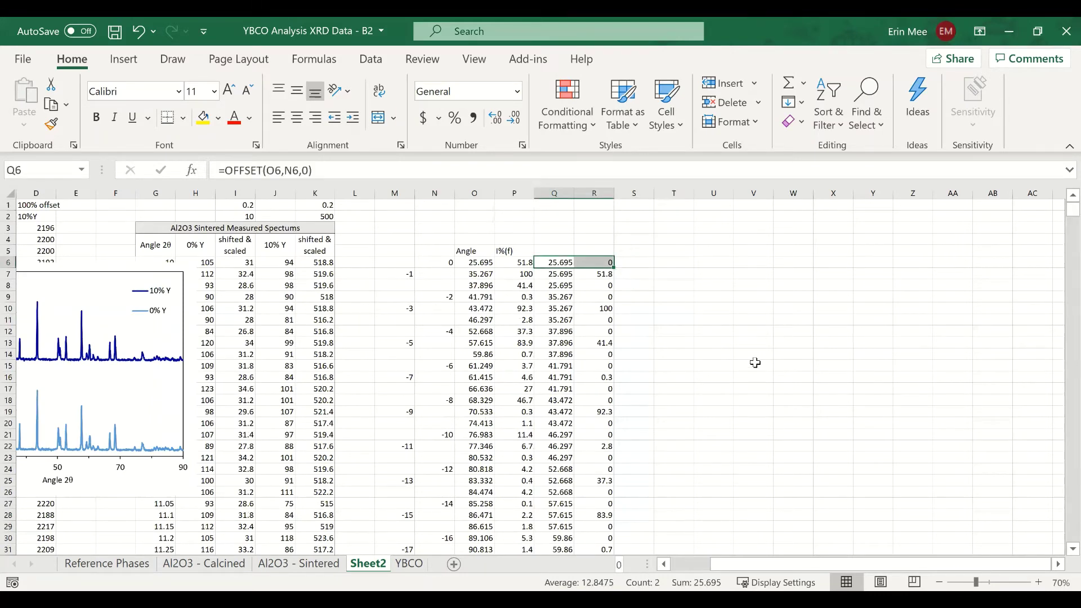
pyautogui.hotkey('ctrl', 'shift', 'Down')
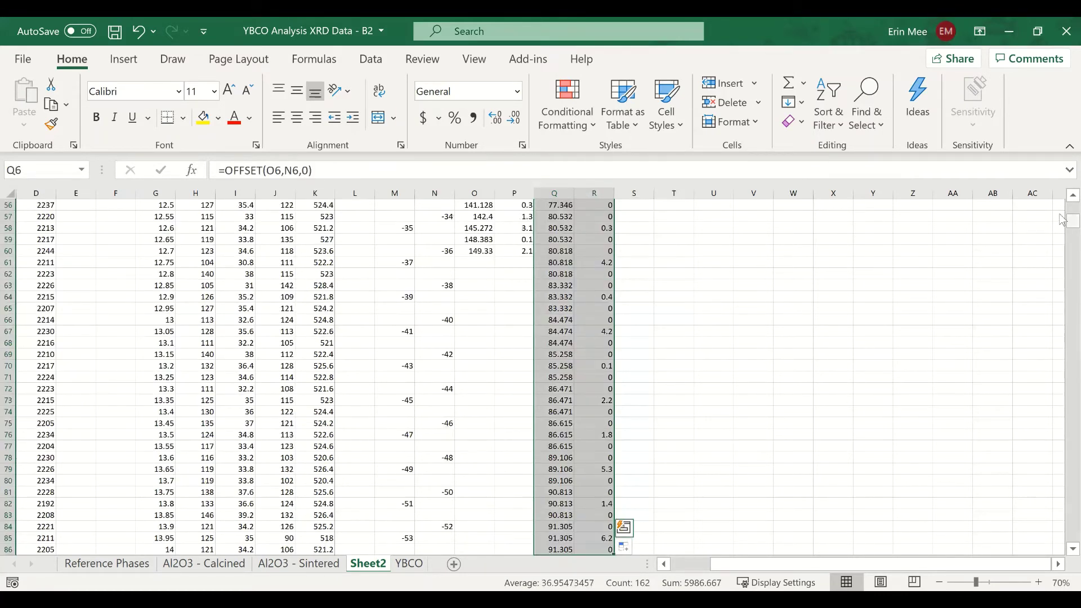
pyautogui.hotkey('ctrl', 'BackSpace')
pyautogui.click(122, 60)
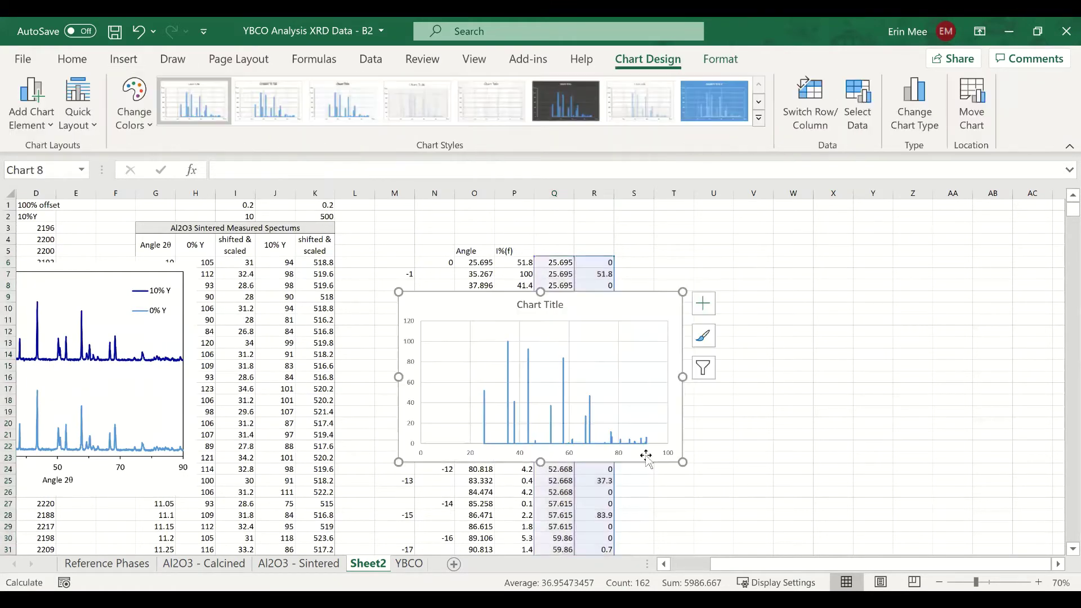
pyautogui.moveTo(681, 377); pyautogui.dragTo(901, 371)
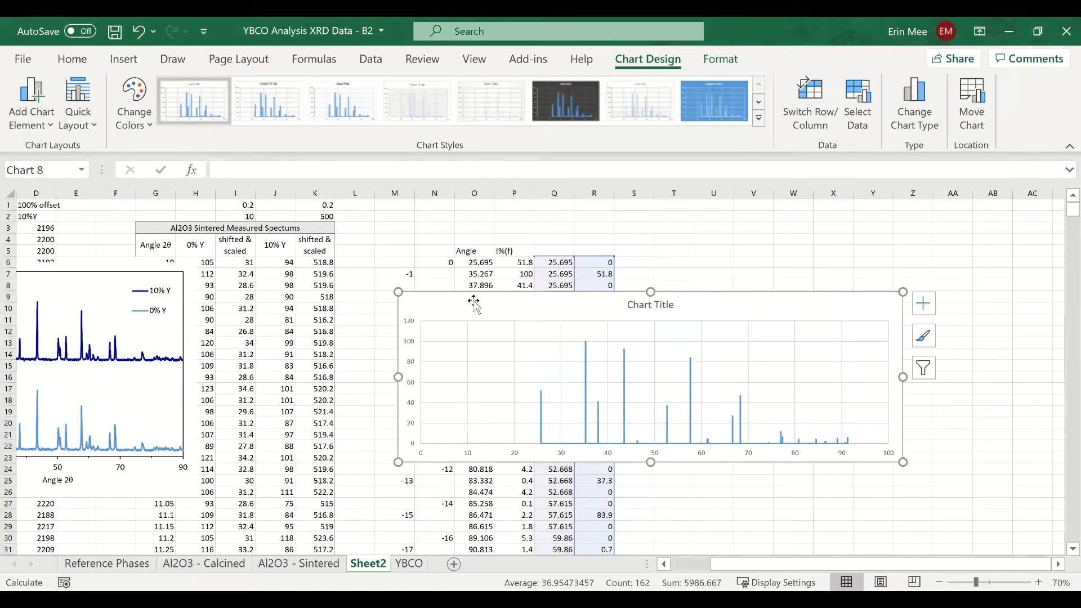
pyautogui.moveTo(473, 299); pyautogui.dragTo(602, 293)
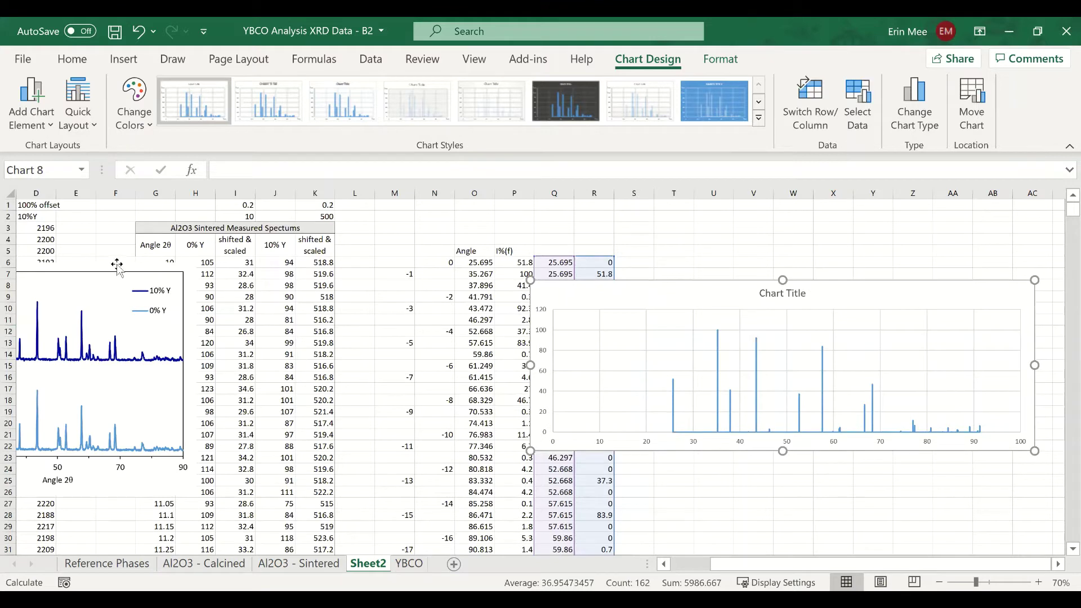
# Move the measured spectra chart over columns E to K, copy it and paste its series and formatting into the reference peak chart.
pyautogui.moveTo(114, 262); pyautogui.dragTo(275, 258)
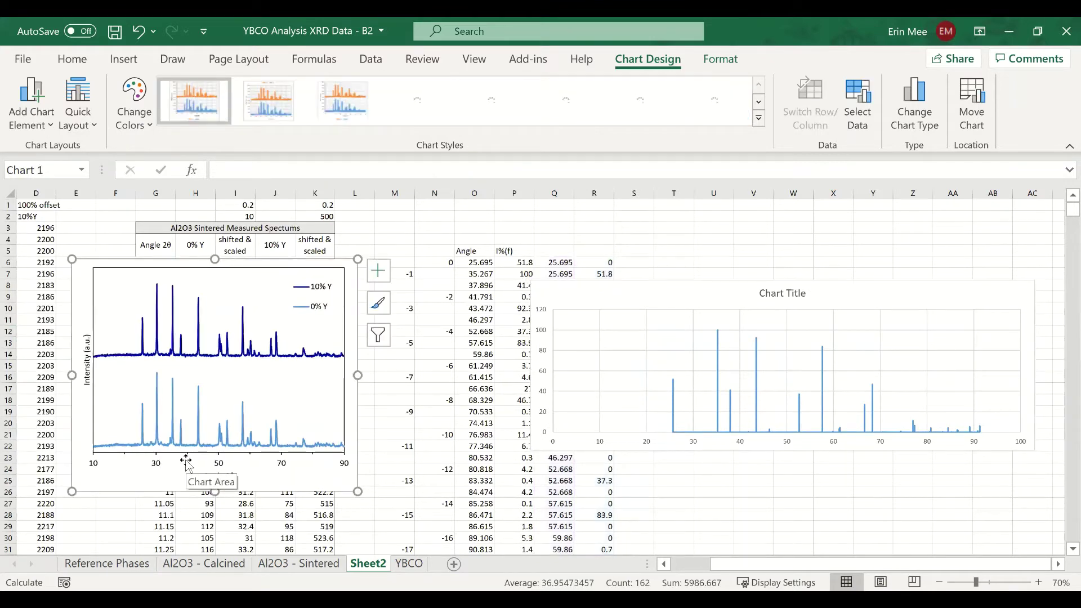
pyautogui.click(666, 291)
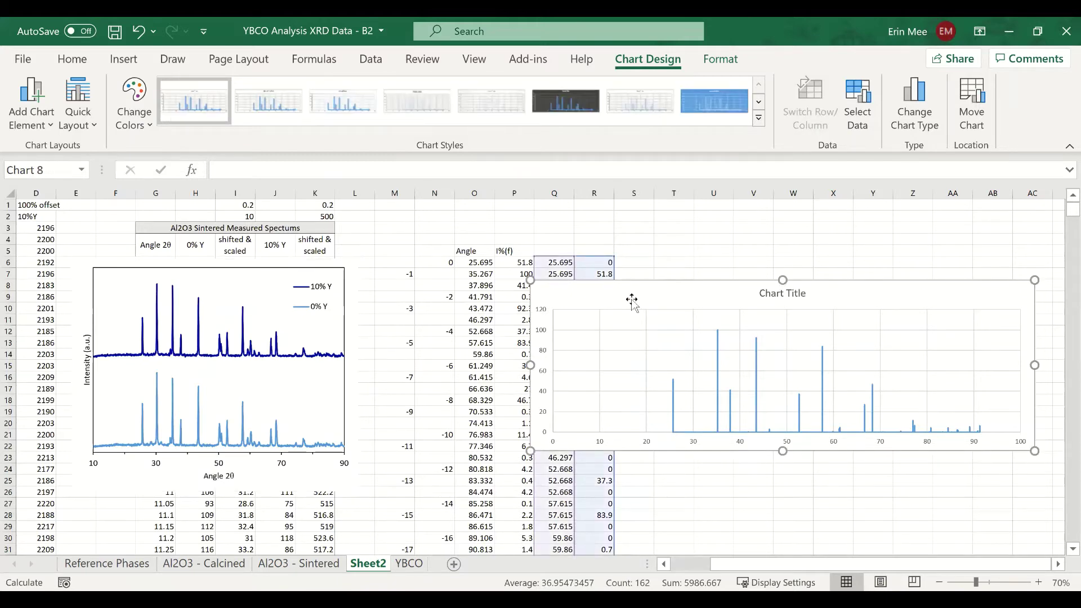
pyautogui.hotkey('ctrl', 'v')
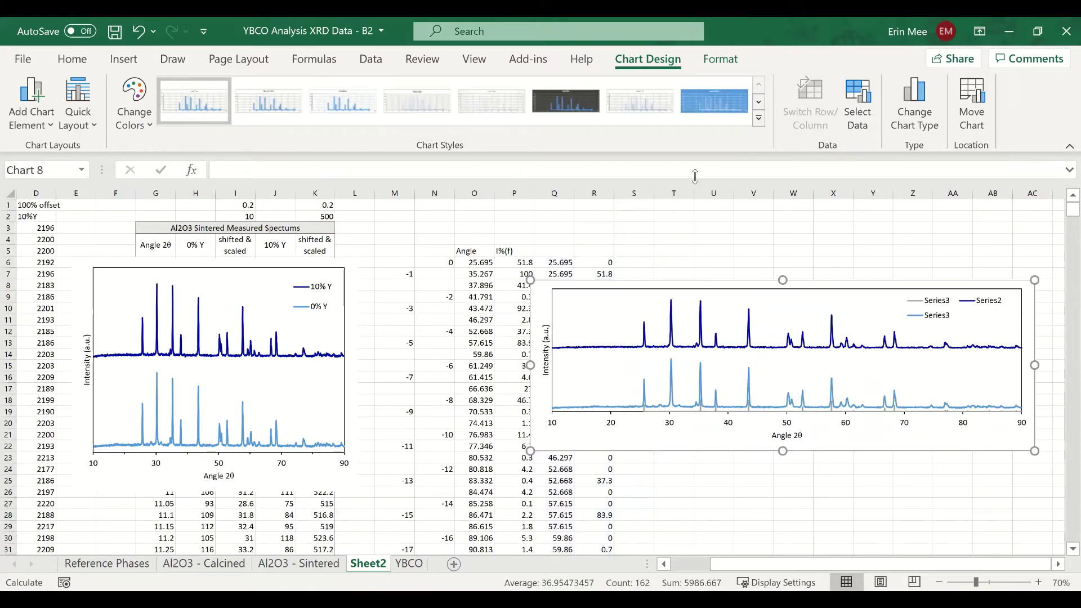
# Resize the combined chart to 4 inches high and 5 inches wide.
pyautogui.click(722, 59)
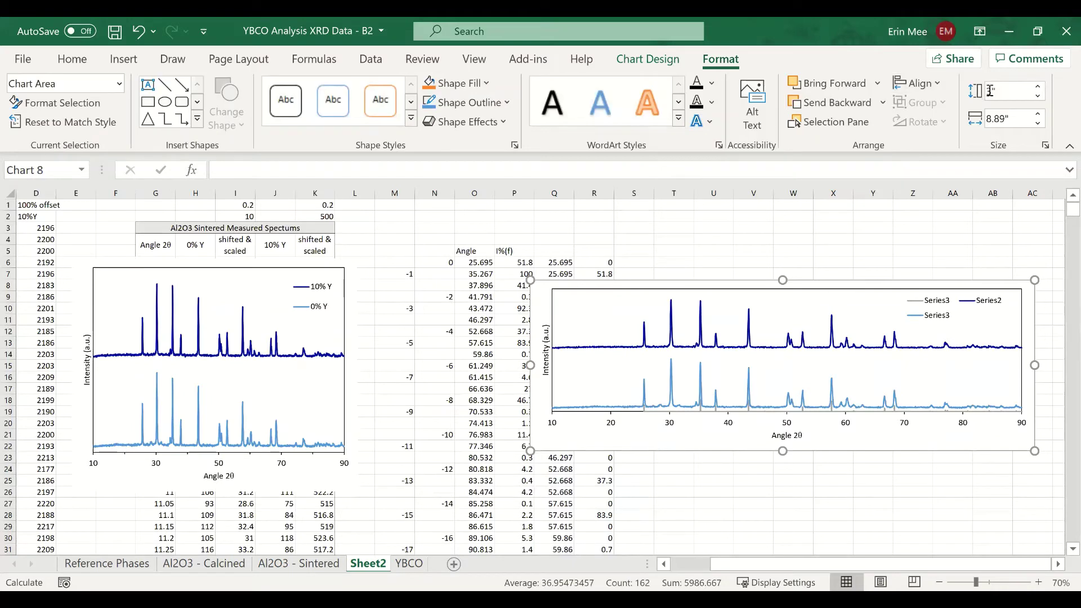
pyautogui.click(994, 91)
pyautogui.write('4')
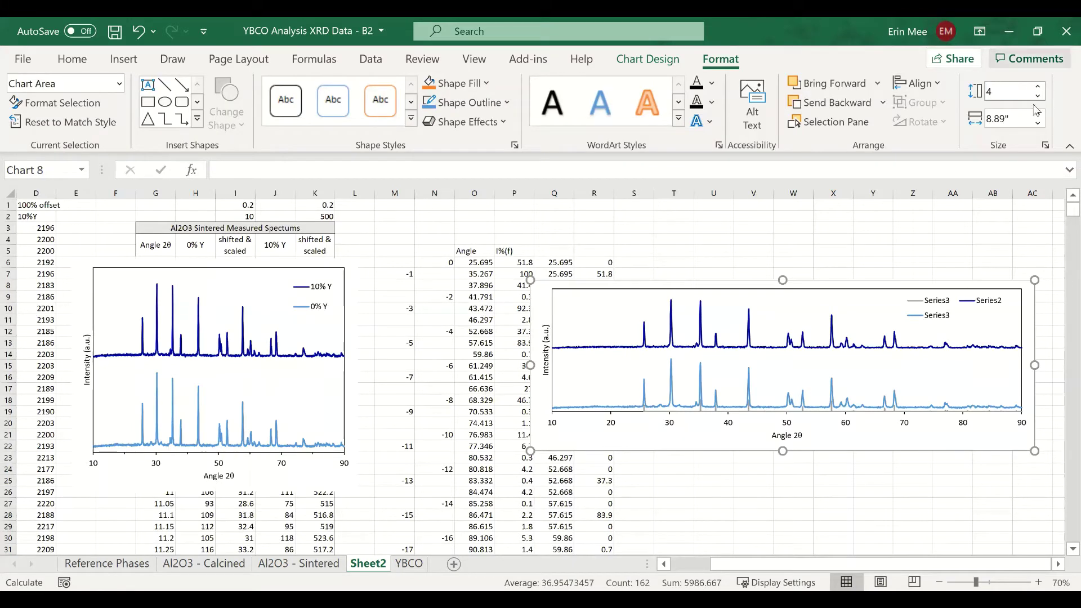
pyautogui.click(1017, 118)
pyautogui.write('5')
pyautogui.press('Return')
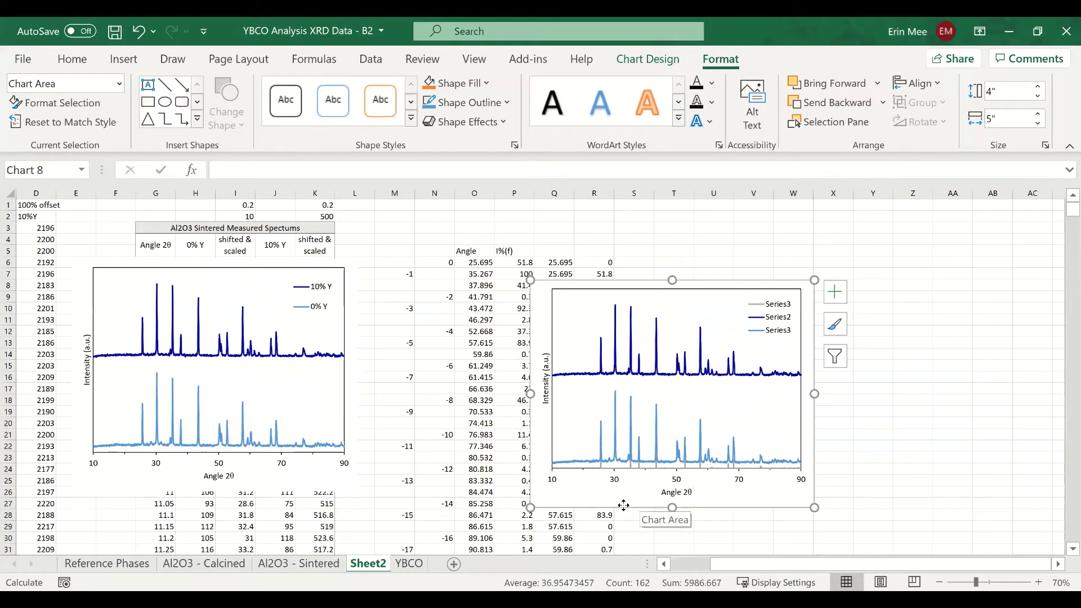
# Move the combined chart over columns H to N to uncover the tripled data in columns Q and R.
pyautogui.moveTo(642, 495); pyautogui.dragTo(297, 513)
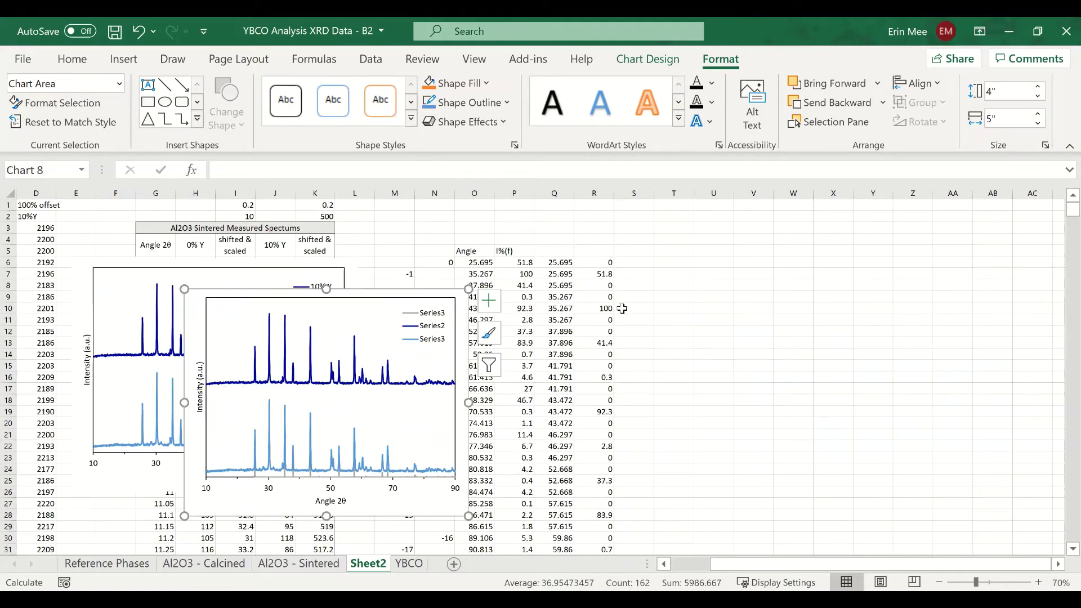
pyautogui.click(631, 262)
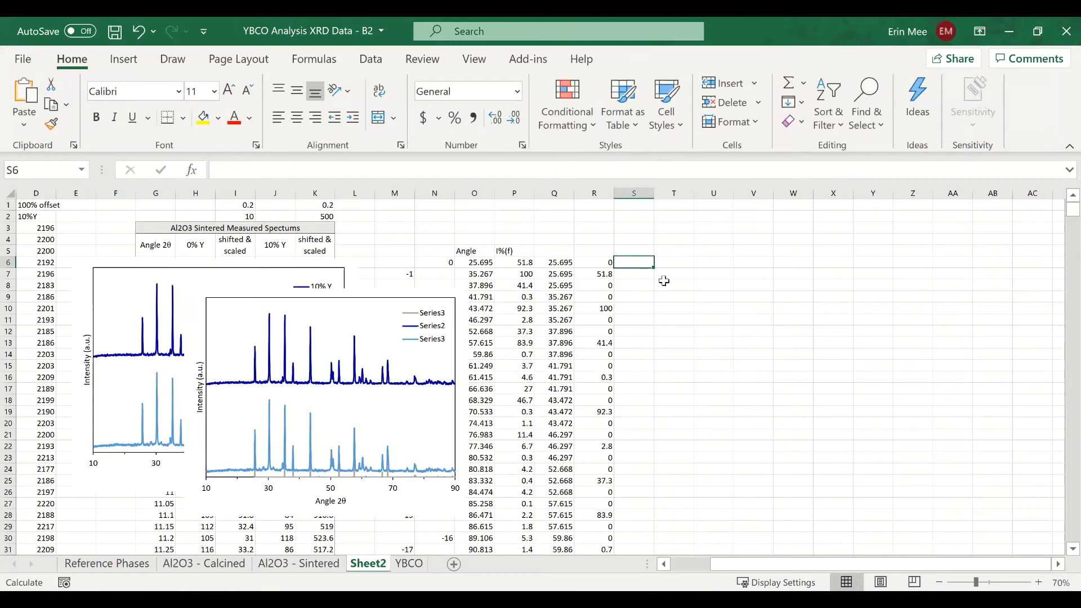
pyautogui.write('=')
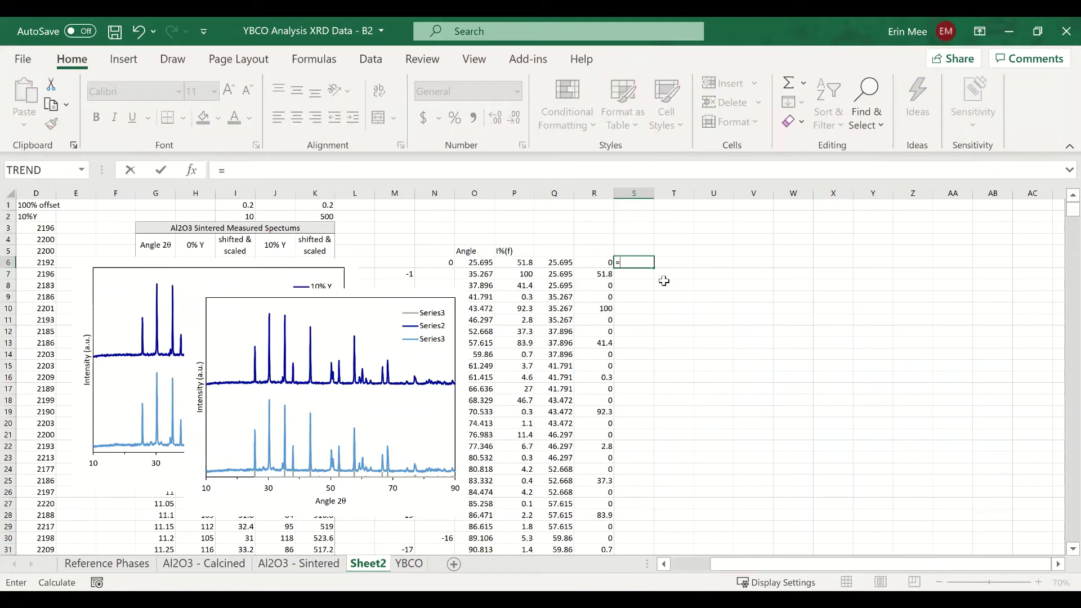
pyautogui.click(597, 266)
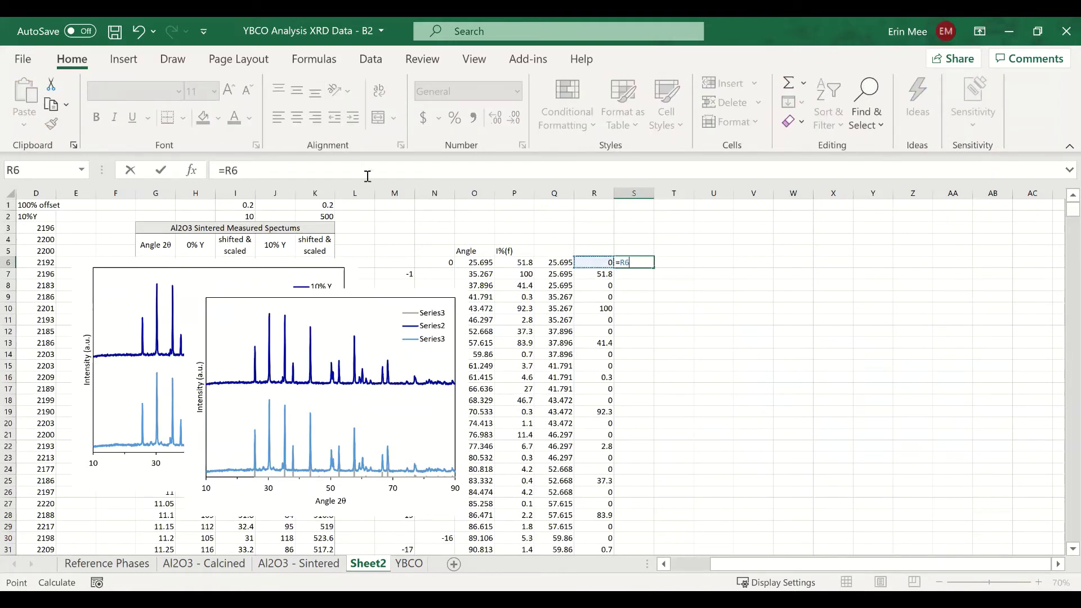
pyautogui.press('Escape')
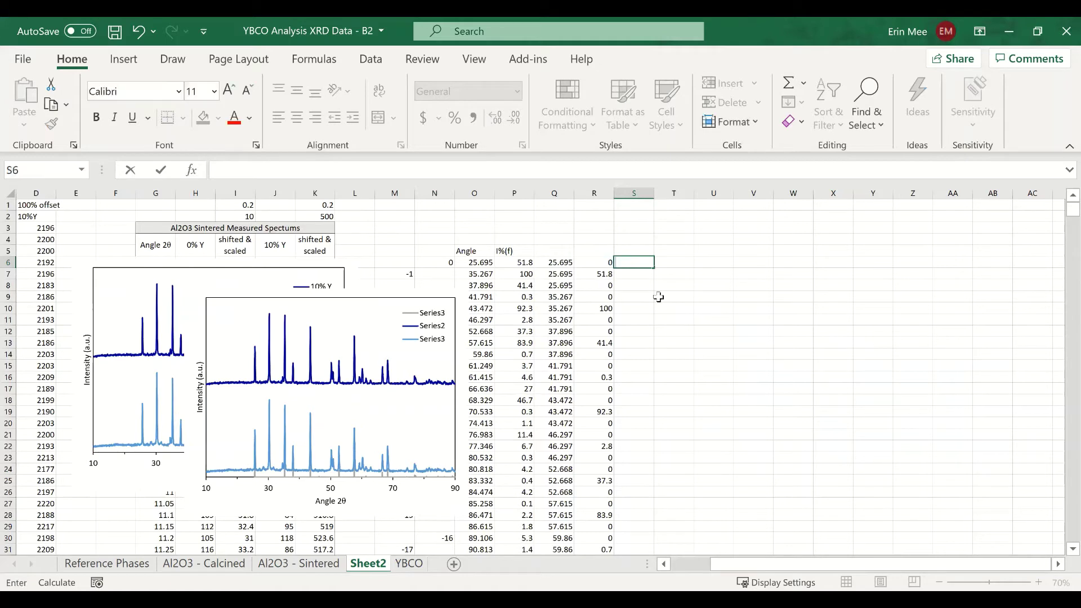
pyautogui.click(671, 297)
# Enter the reference peak offset 10 in S5 and the scale factor 0.5 in S4.
pyautogui.click(634, 251)
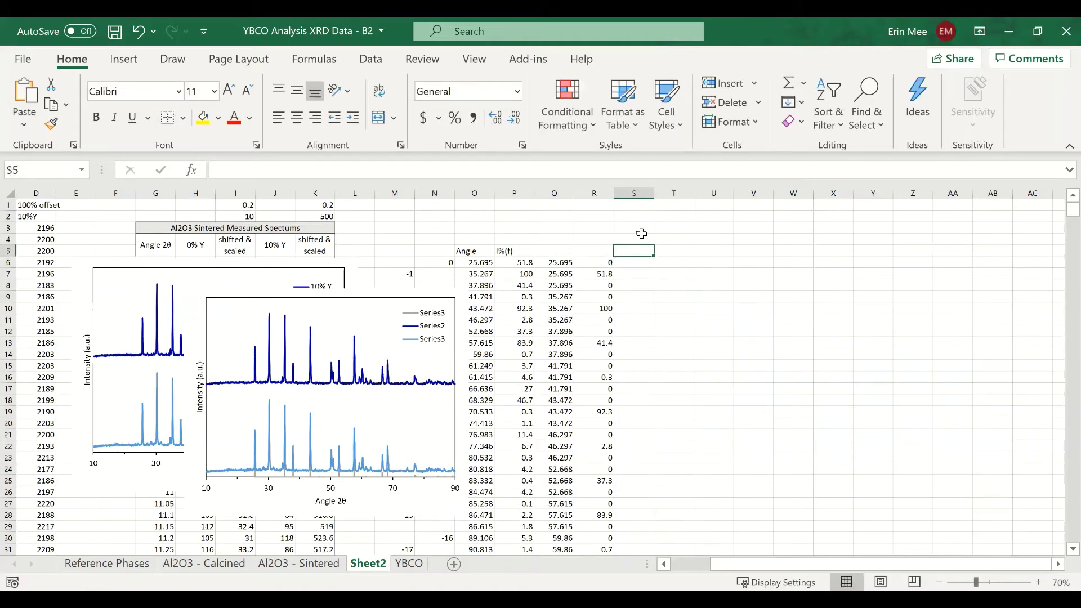
pyautogui.write('=')
pyautogui.press('BackSpace')
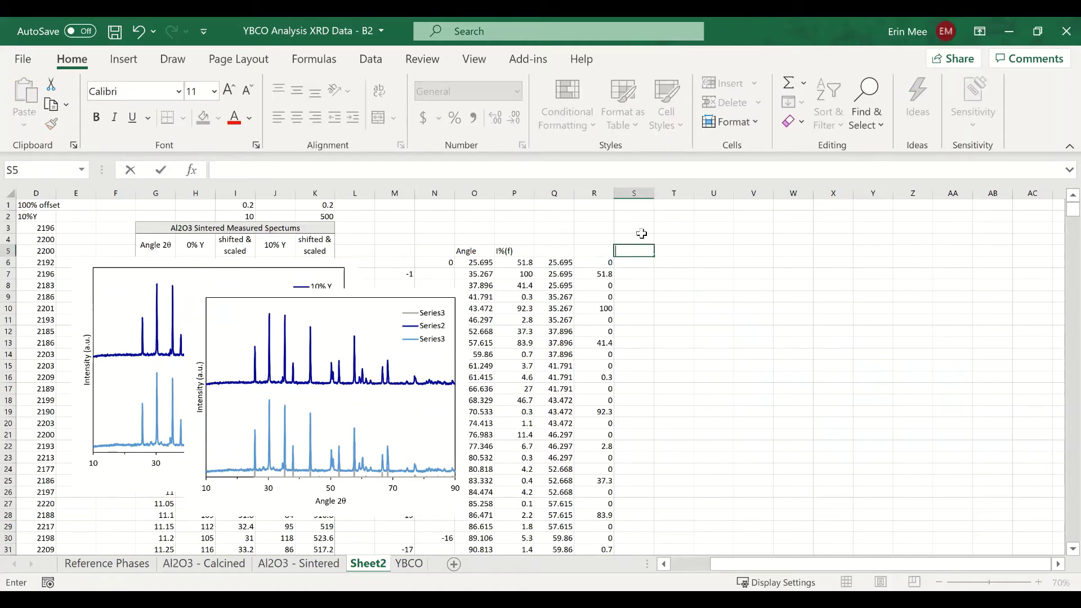
pyautogui.click(638, 237)
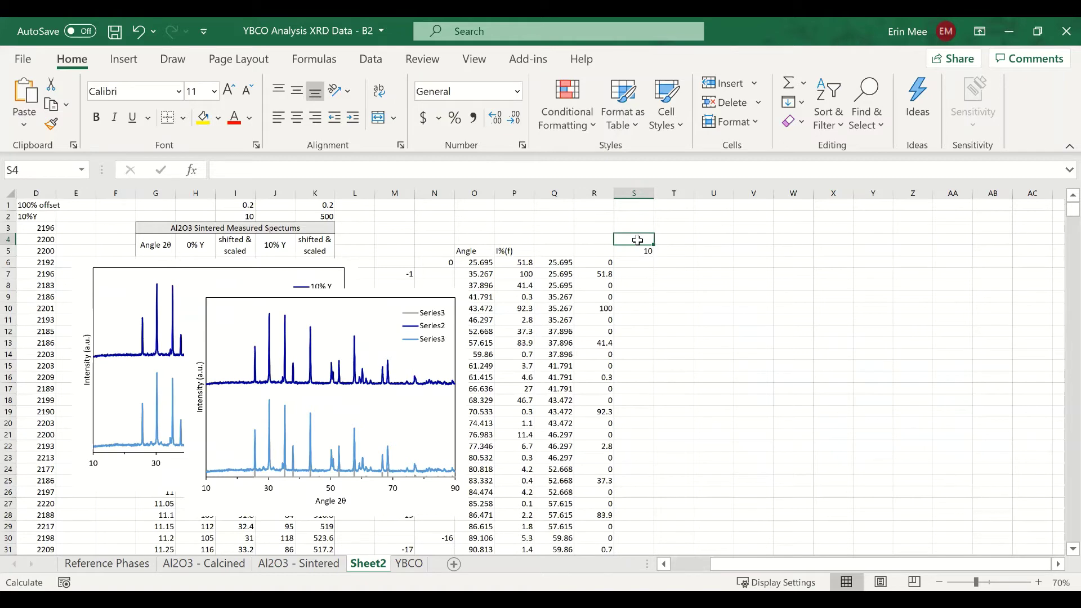
pyautogui.write('.5')
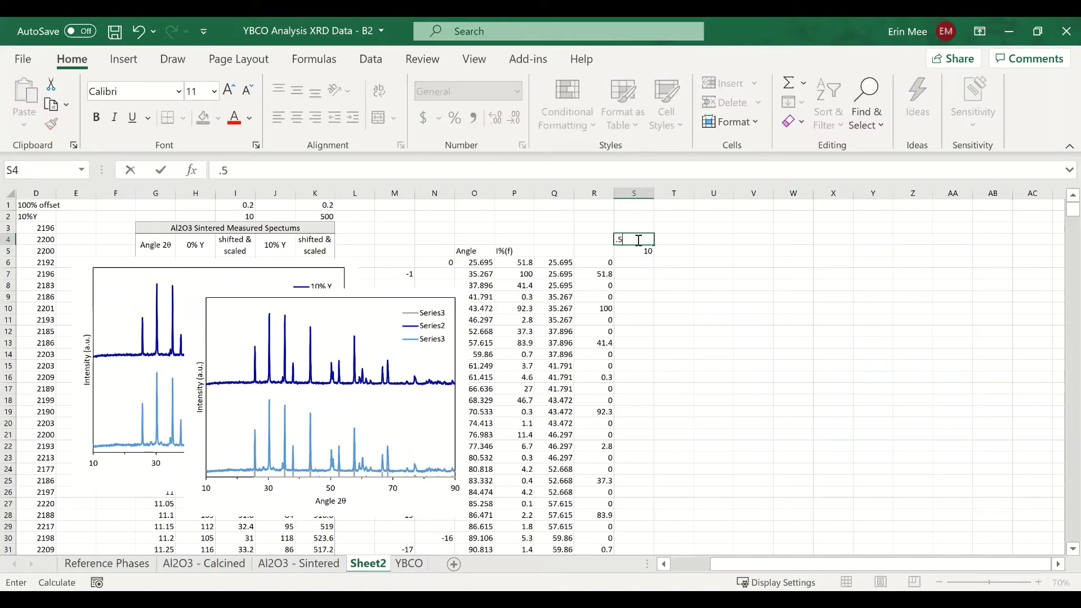
pyautogui.press('Return')
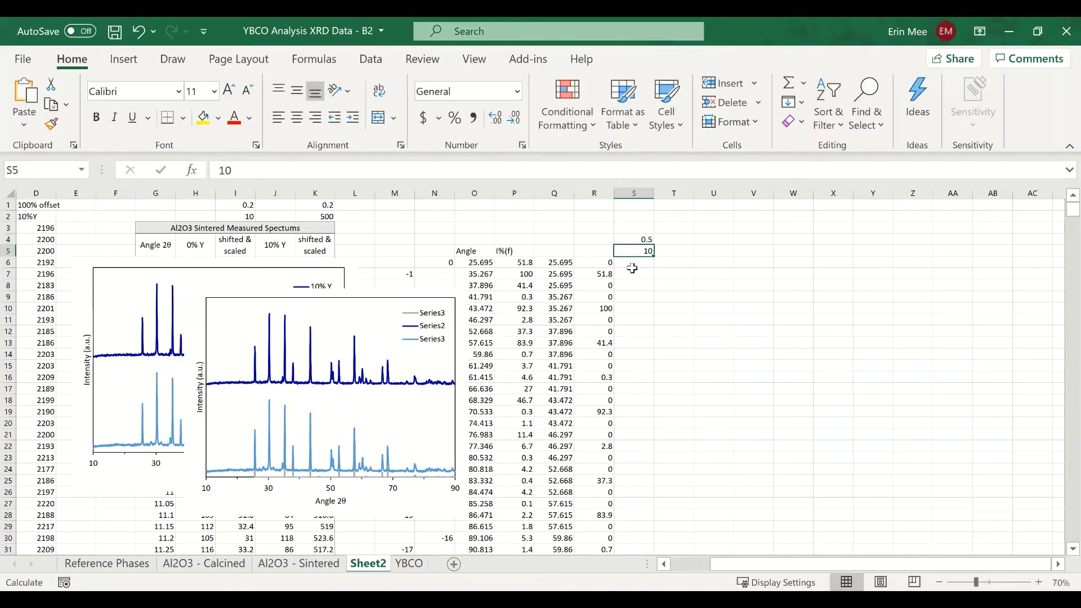
# Enter =R6*$S$4+$S$5 in S6 and fill the formula down column S alongside the peak data.
pyautogui.click(630, 263)
pyautogui.write('=')
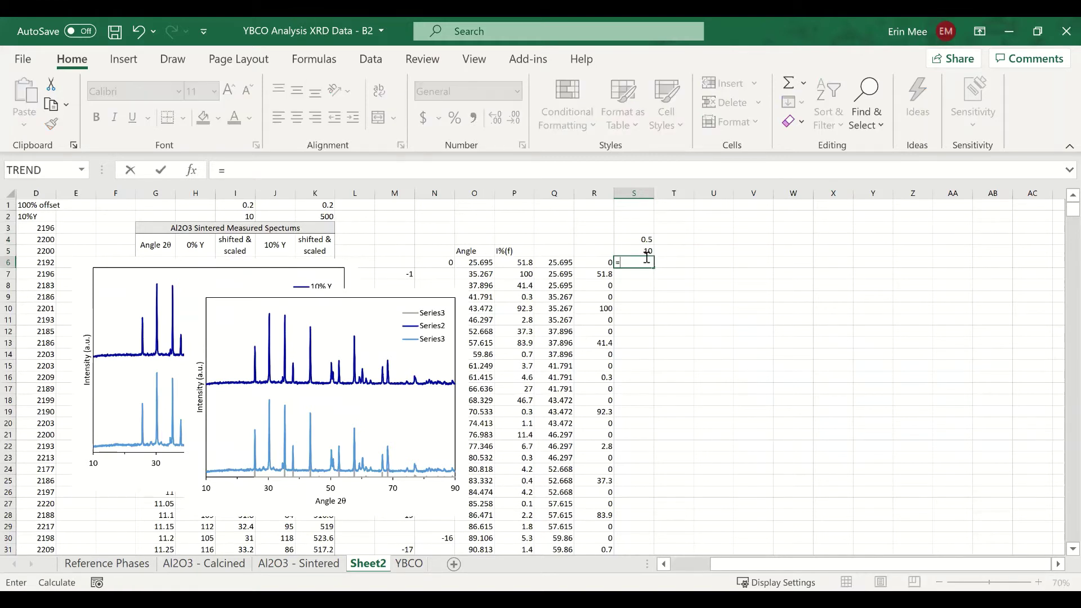
pyautogui.click(594, 263)
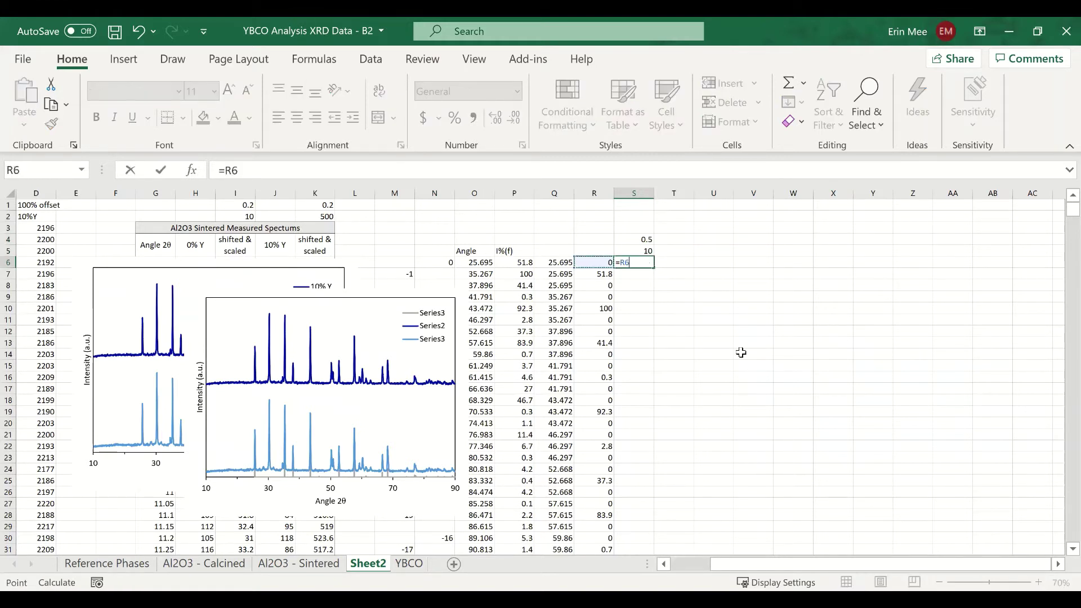
pyautogui.write('*')
pyautogui.click(642, 240)
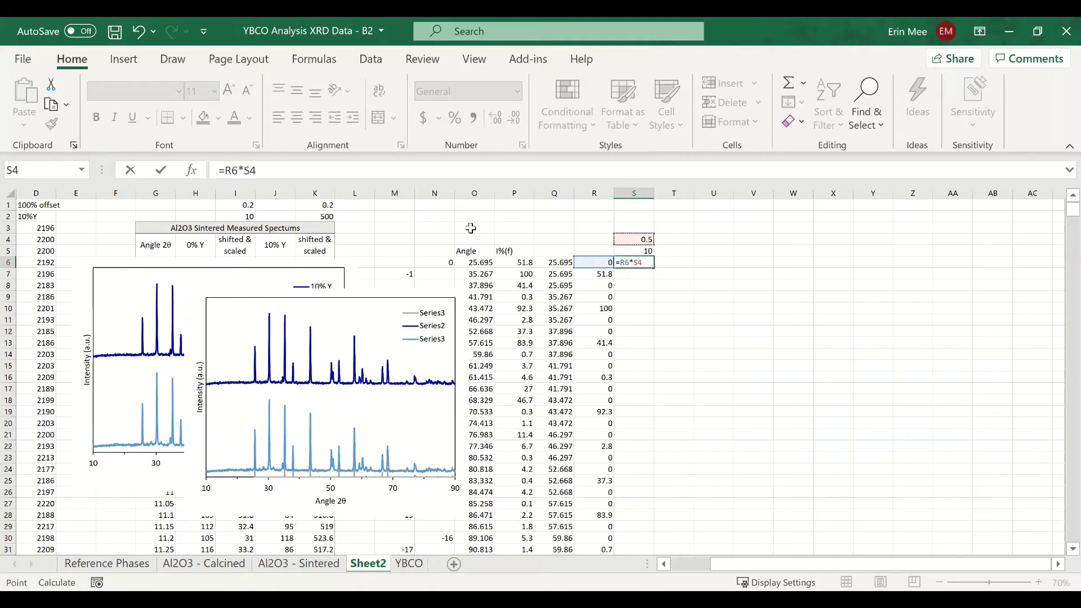
pyautogui.click(269, 168)
pyautogui.press('F4')
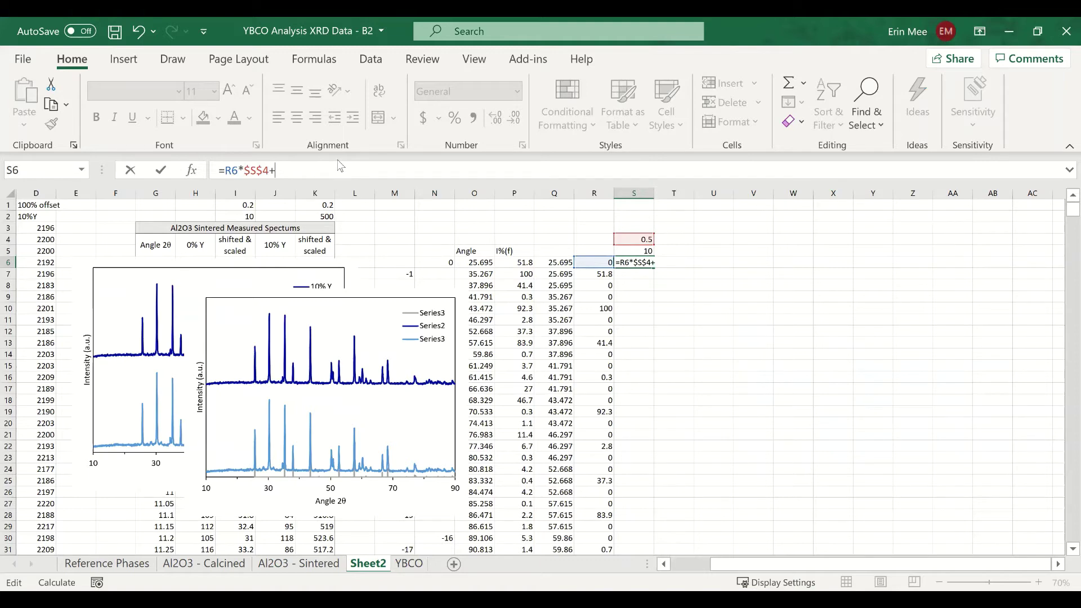
pyautogui.click(635, 251)
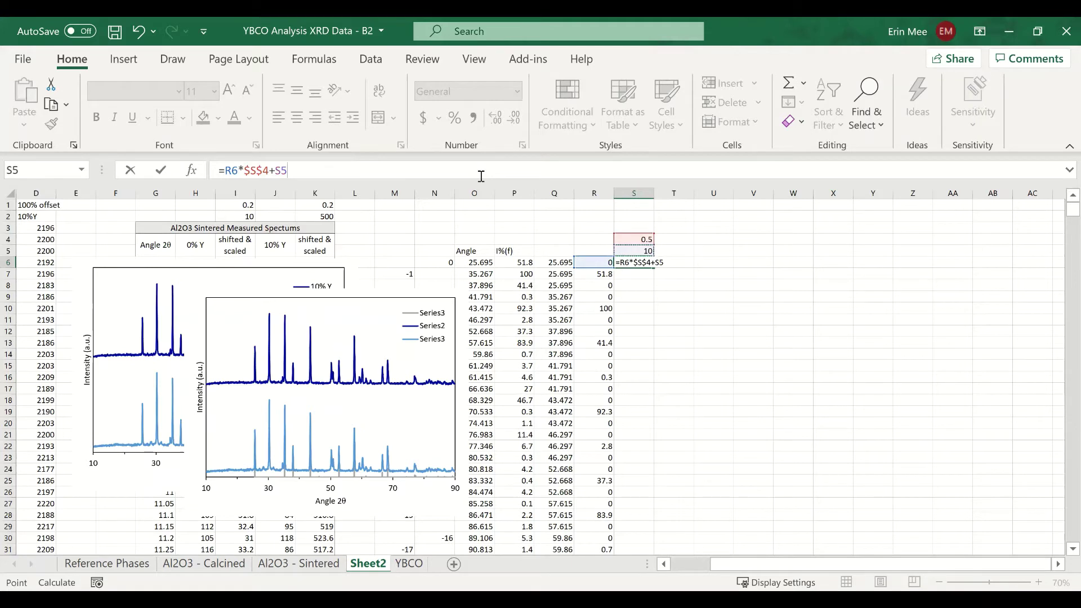
pyautogui.press('F4')
pyautogui.press('Return')
pyautogui.click(632, 260)
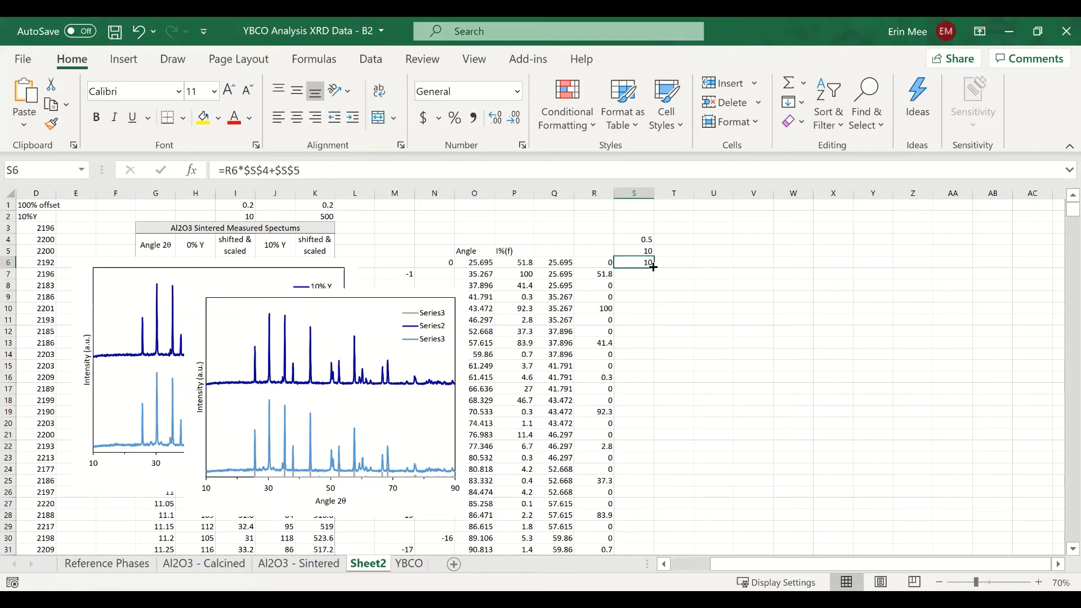
pyautogui.doubleClick(653, 266)
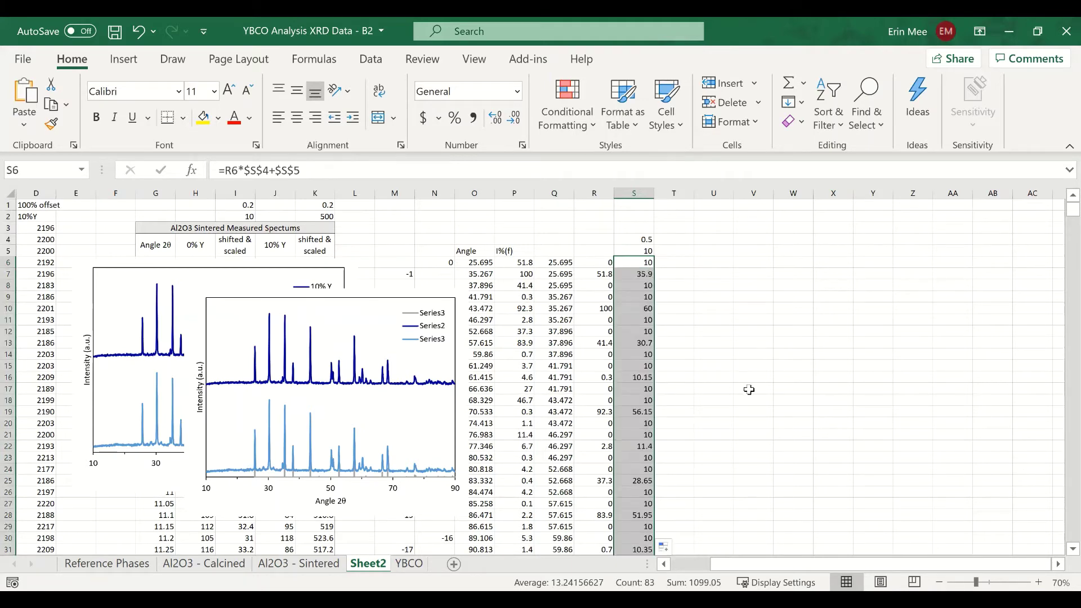
# Switch the reference peak series' Y values from column R to column S and move the combined chart over columns U to AB.
pyautogui.click(315, 477)
pyautogui.click(316, 473)
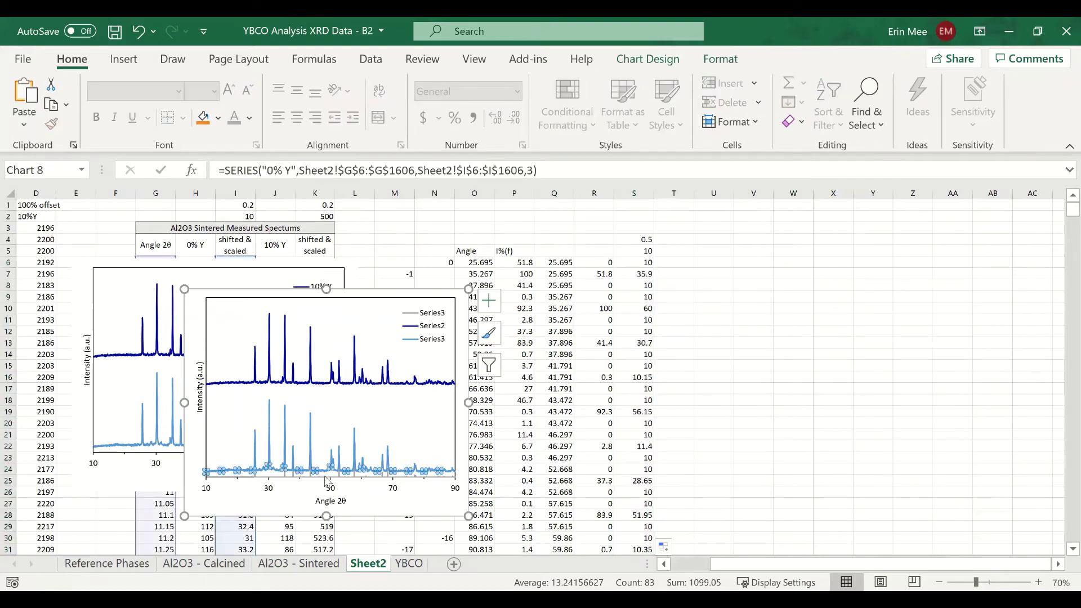
pyautogui.hotkey('ctrl', 'v')
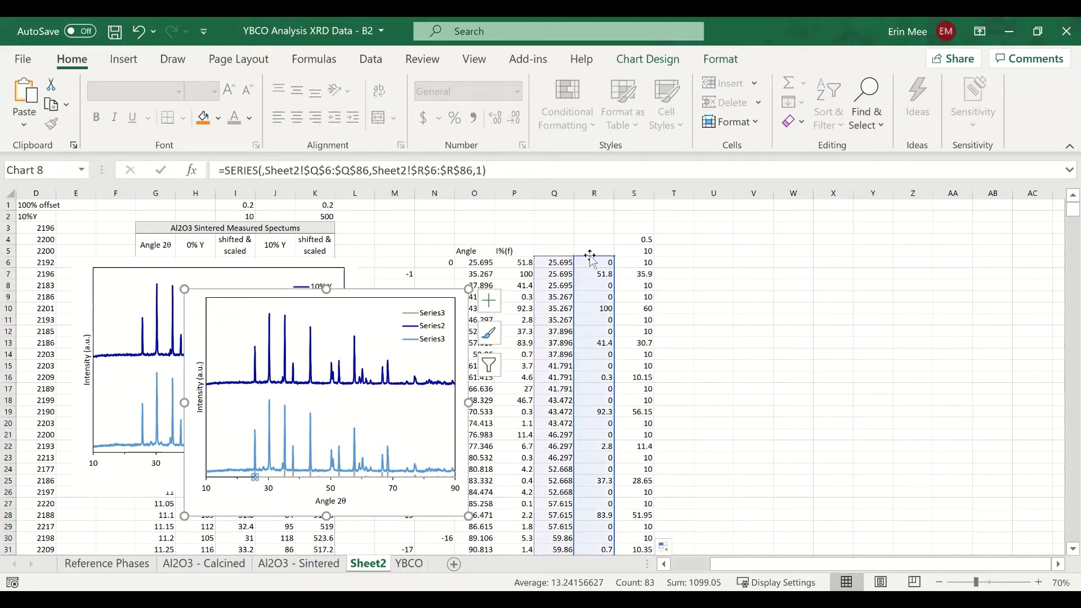
pyautogui.moveTo(590, 257); pyautogui.dragTo(627, 261)
pyautogui.click(785, 356)
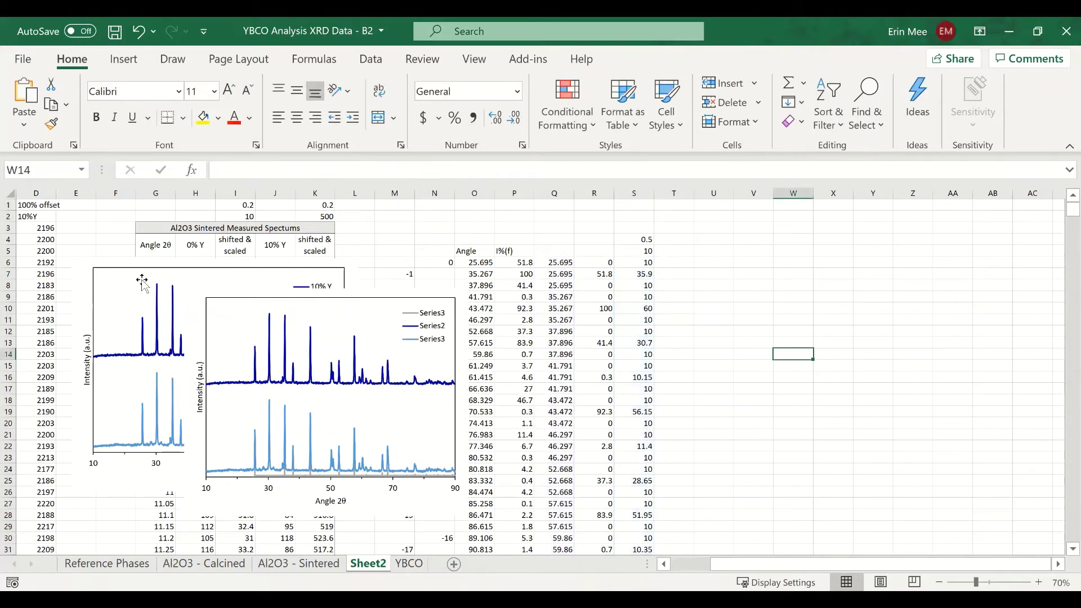
pyautogui.moveTo(200, 322); pyautogui.dragTo(735, 287)
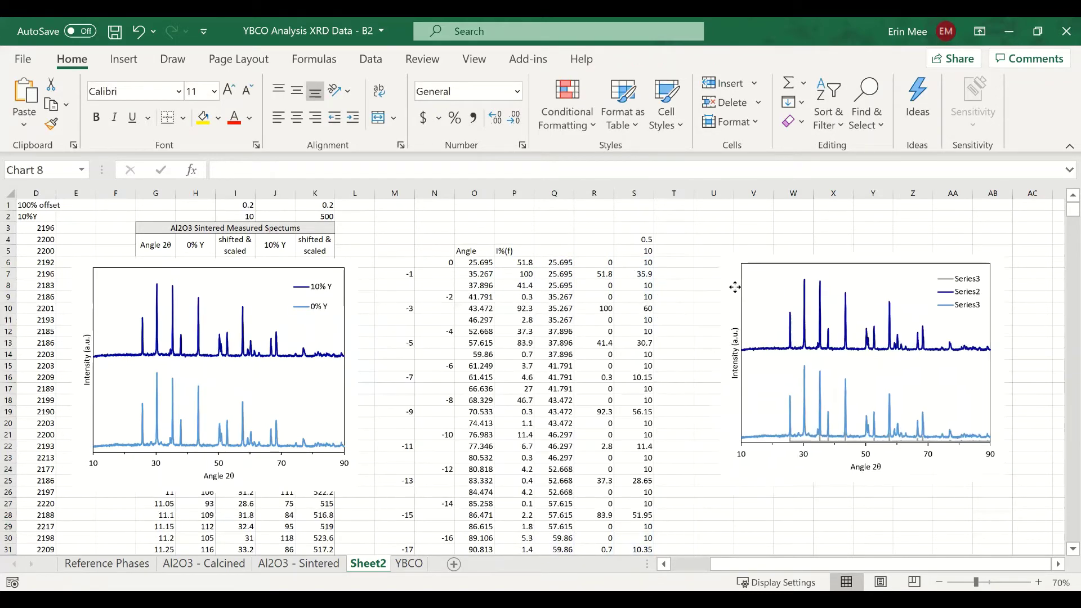
# Set the measured spectra offsets to 100 in I2 and 600 in K2.
pyautogui.click(249, 216)
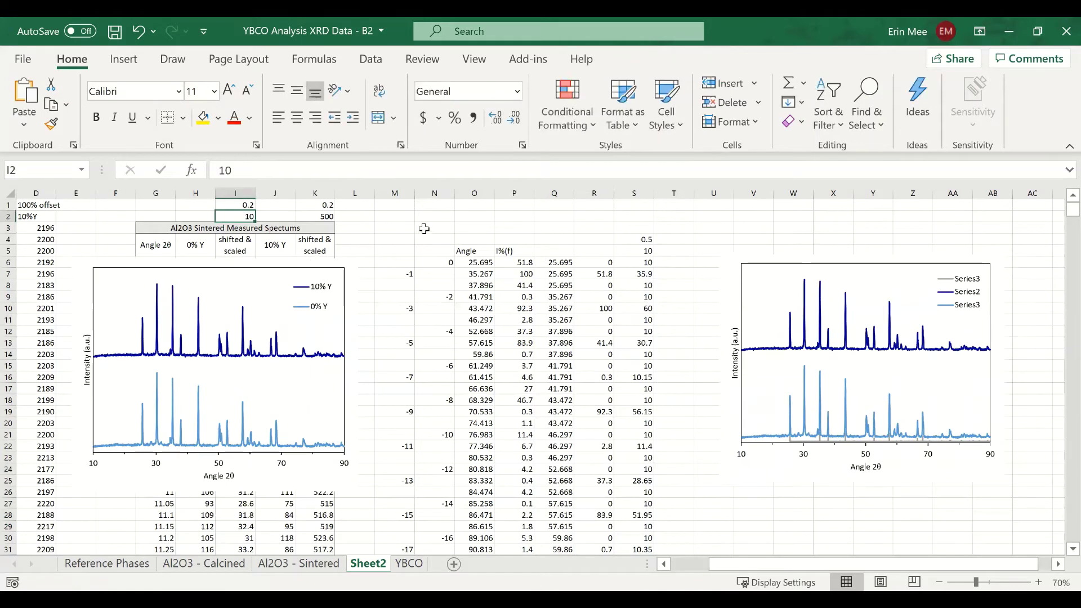
pyautogui.write('1')
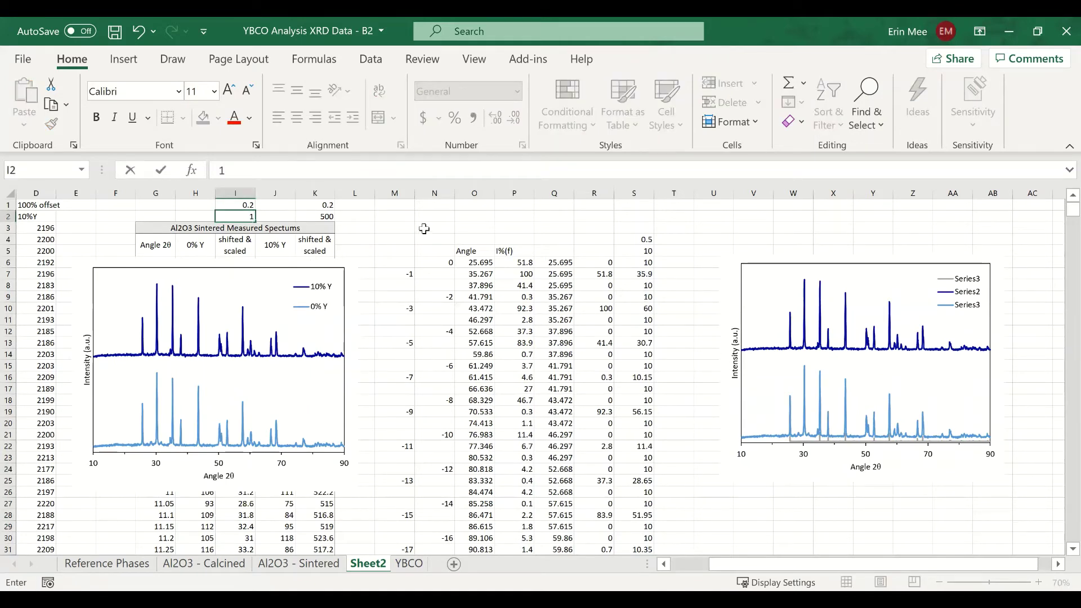
pyautogui.press('Return')
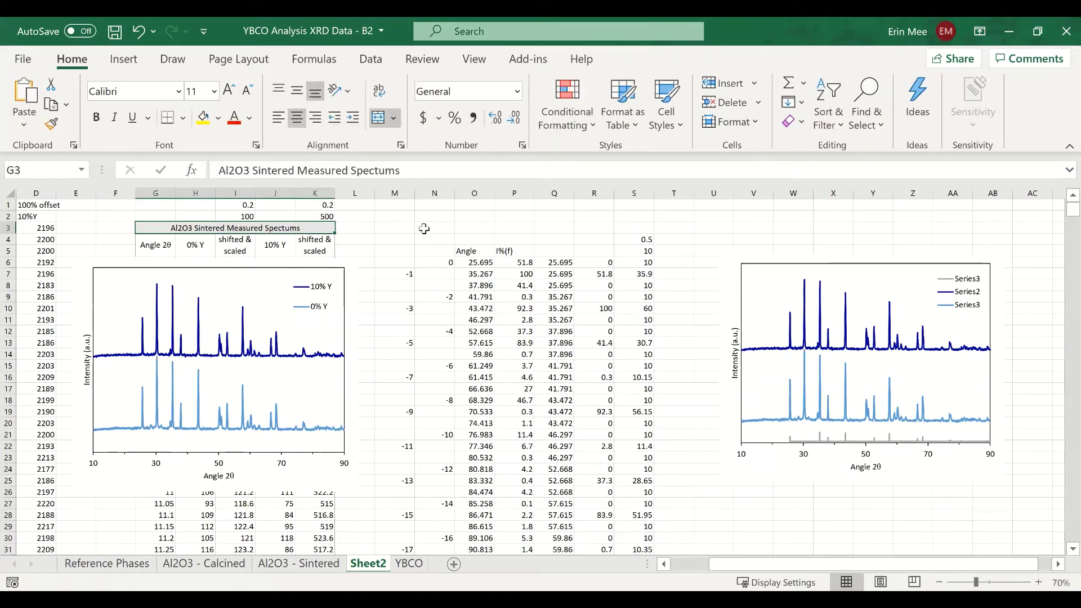
pyautogui.click(319, 216)
pyautogui.write('60')
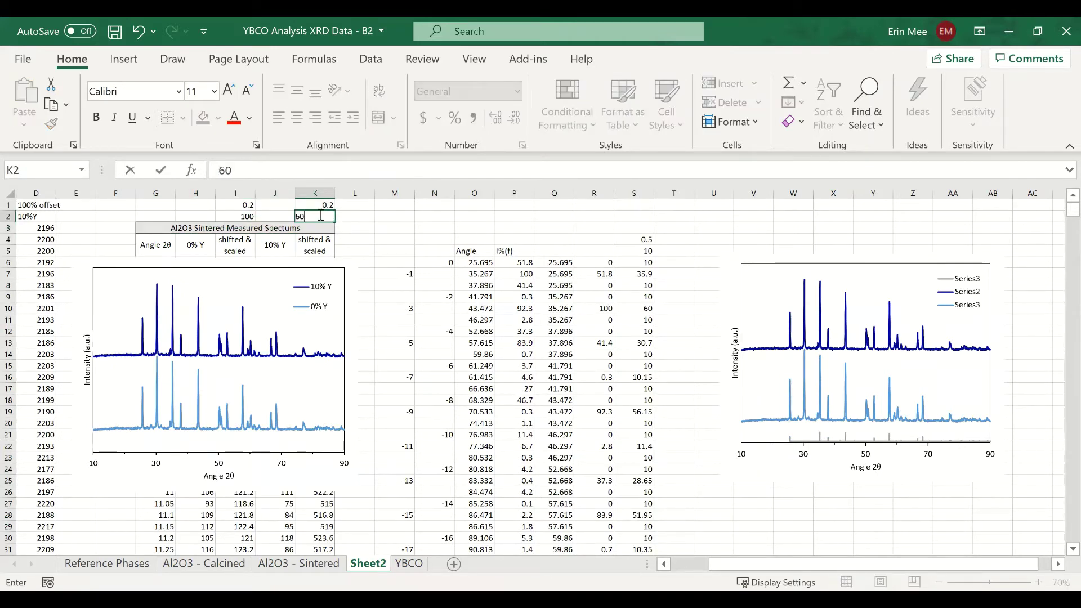
pyautogui.write('0')
pyautogui.press('Return')
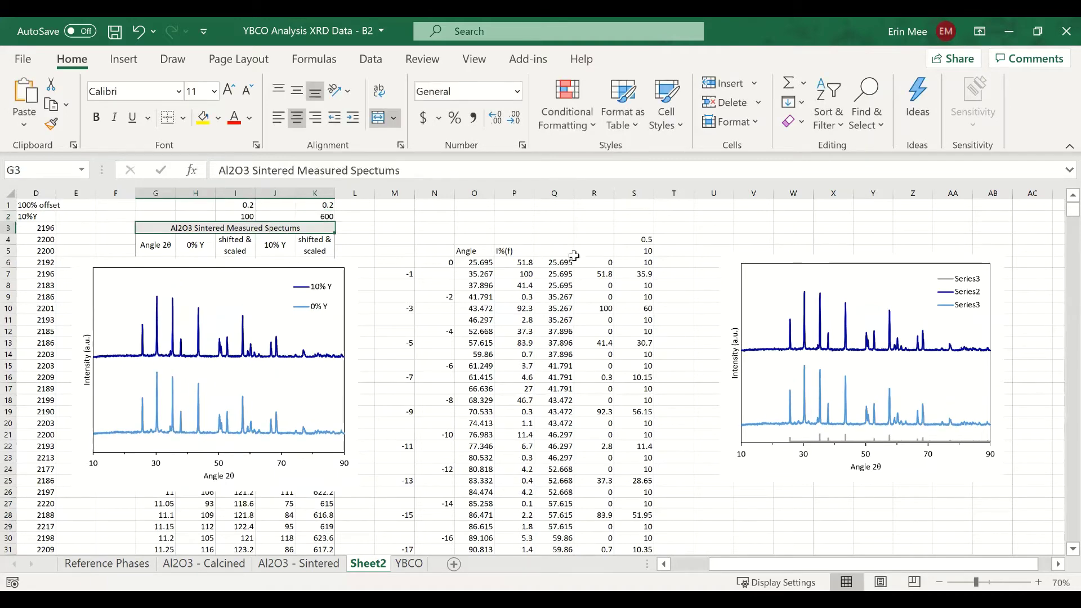
# Set the reference peak offset in S5 to 30.
pyautogui.click(635, 241)
pyautogui.click(640, 252)
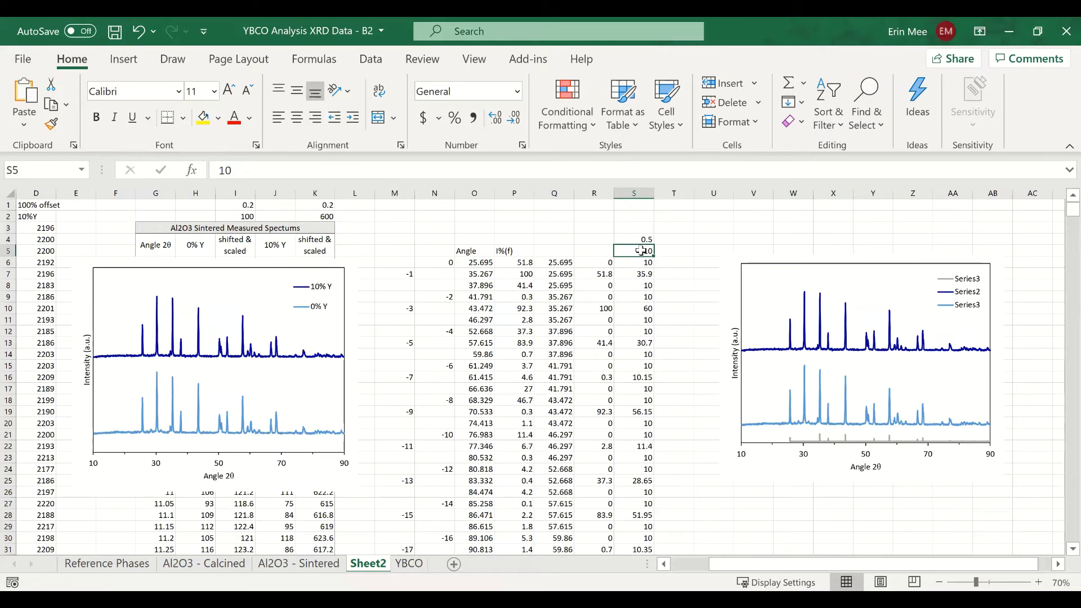
pyautogui.write('30')
pyautogui.press('Return')
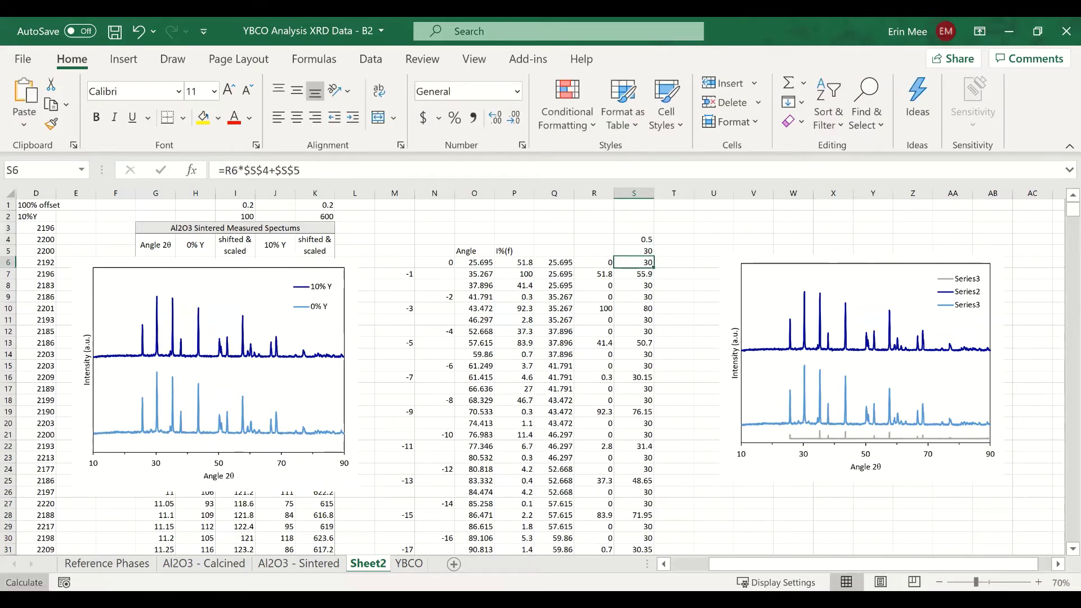
# Move the combined chart over the measured spectra chart, across columns F to M just below row 3.
pyautogui.moveTo(199, 479); pyautogui.dragTo(203, 476)
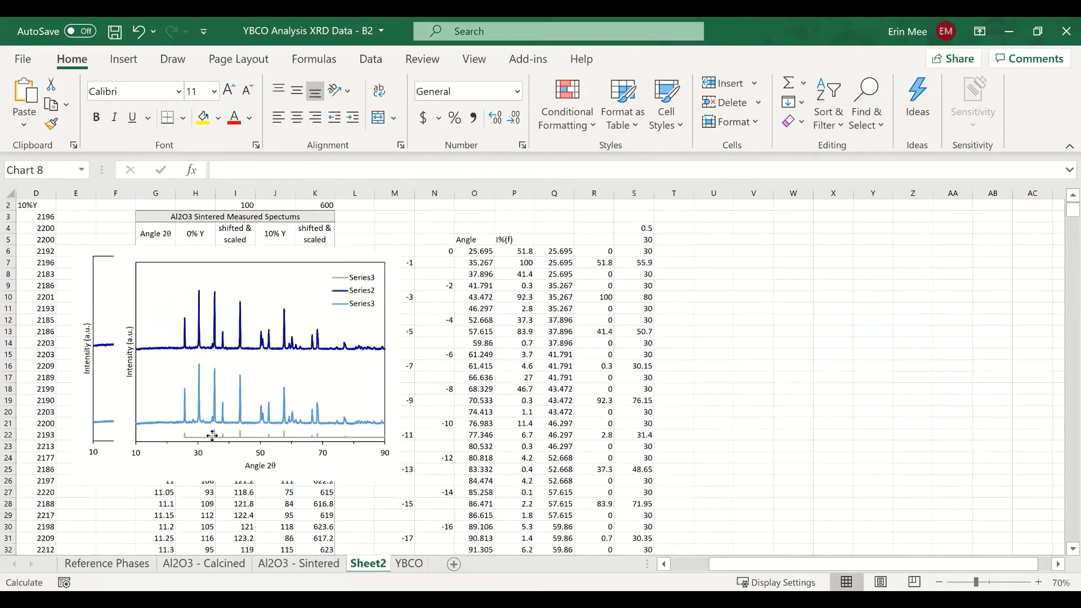
pyautogui.moveTo(212, 437); pyautogui.dragTo(411, 447)
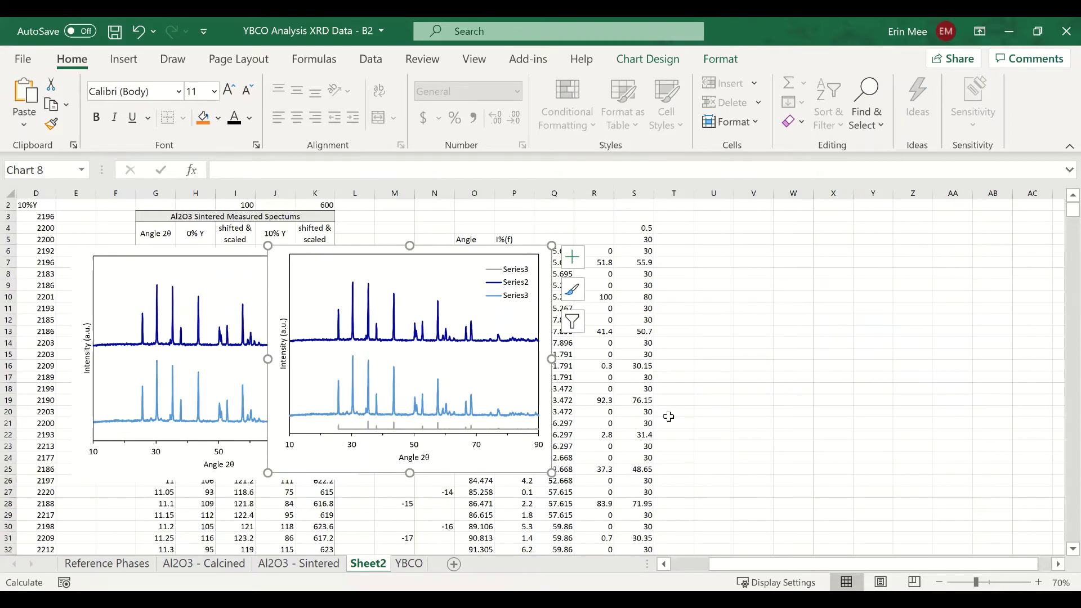
pyautogui.scroll(1, 379, 470)
pyautogui.moveTo(379, 470); pyautogui.dragTo(232, 443)
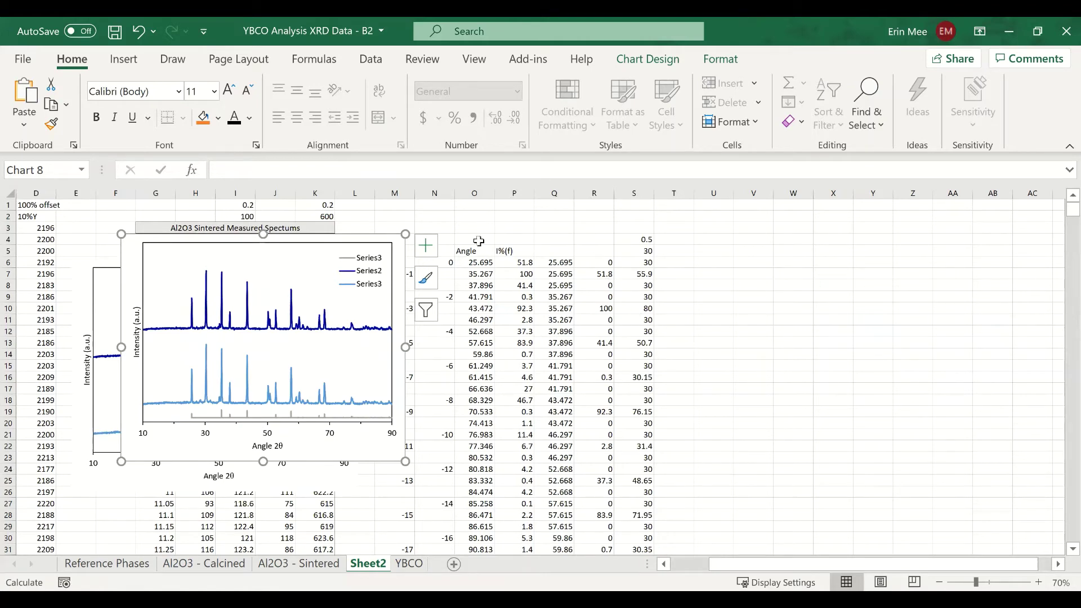
# Move the header and scaling cells O4:T5 up one row so they start at O3.
pyautogui.moveTo(468, 239); pyautogui.dragTo(679, 251)
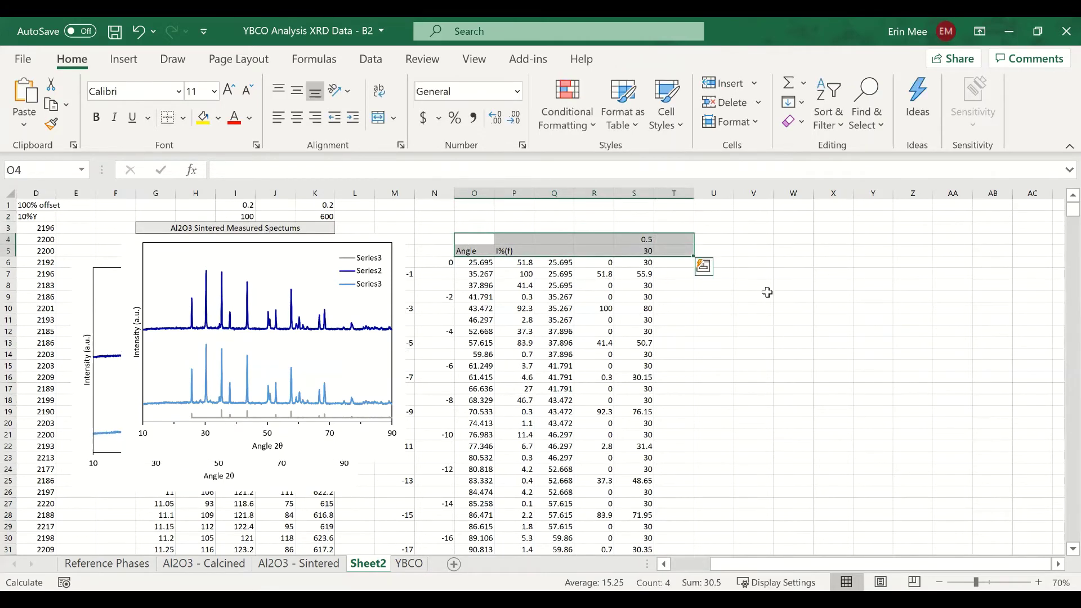
pyautogui.hotkey('ctrl', 'c')
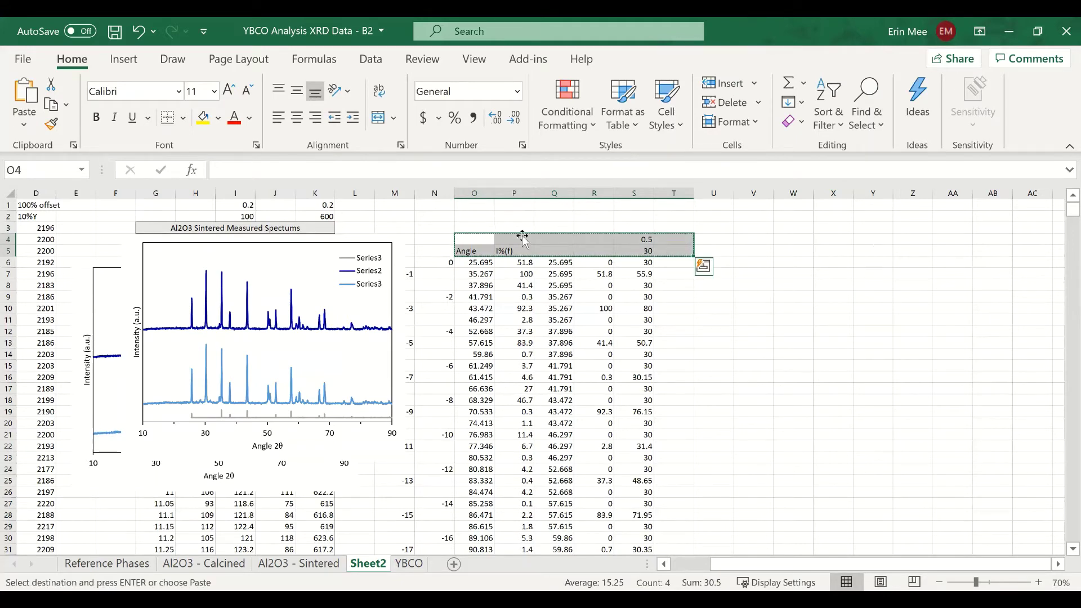
pyautogui.click(467, 228)
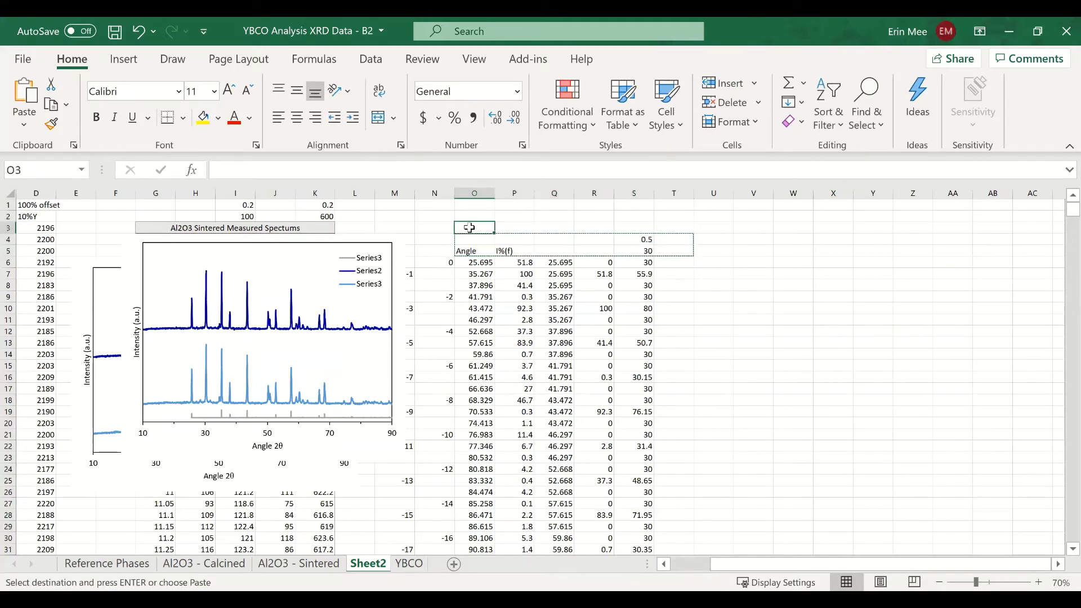
pyautogui.hotkey('ctrl', 'v')
pyautogui.click(755, 332)
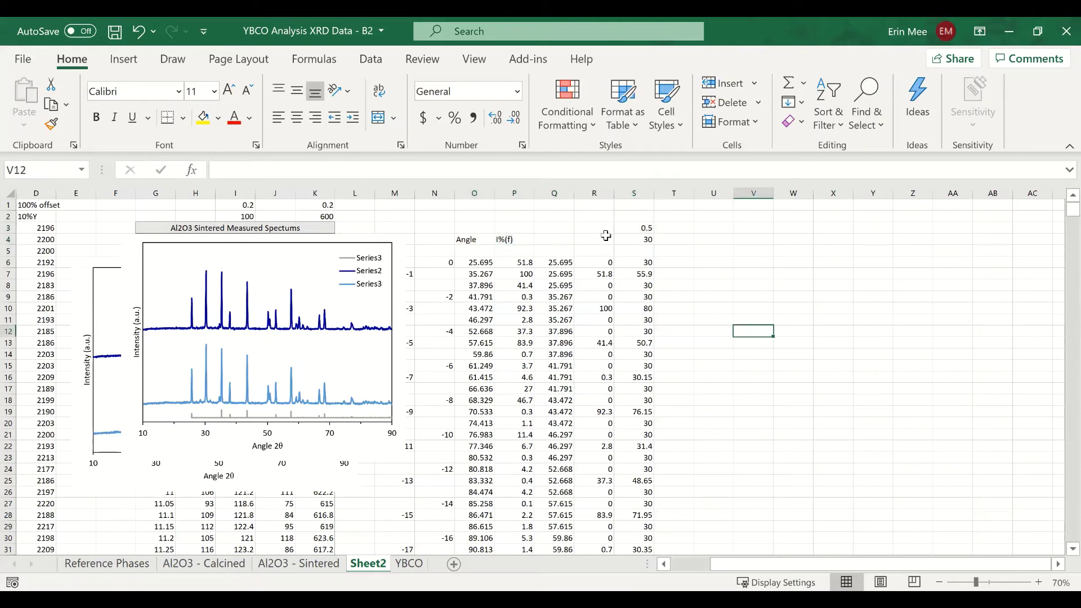
# Enter a starting point above the tripled reference peak data, with 10 in Q5 and 0 in R5.
pyautogui.click(602, 249)
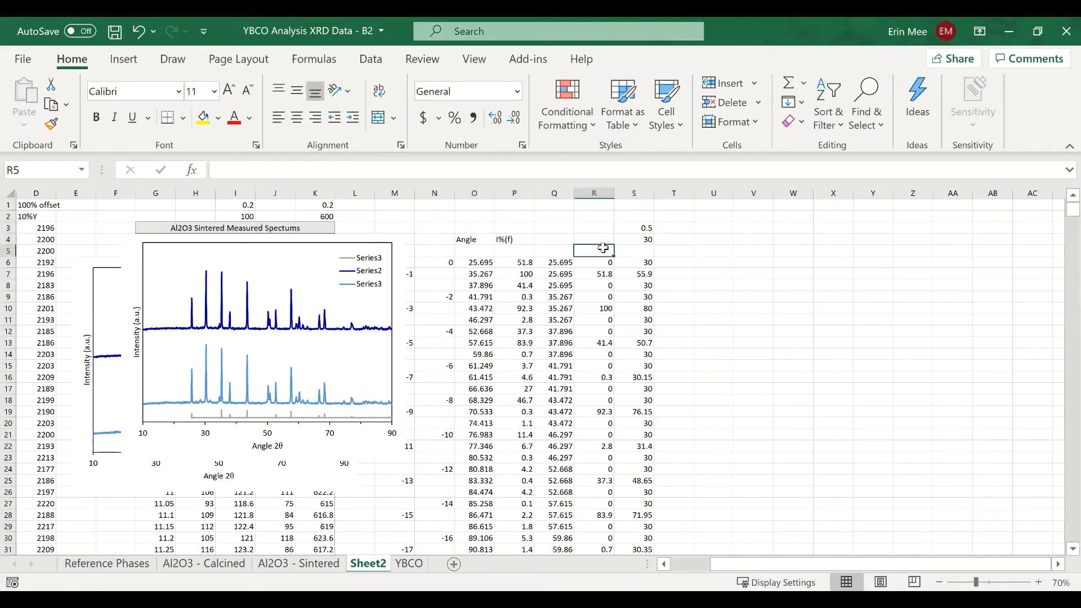
pyautogui.click(555, 250)
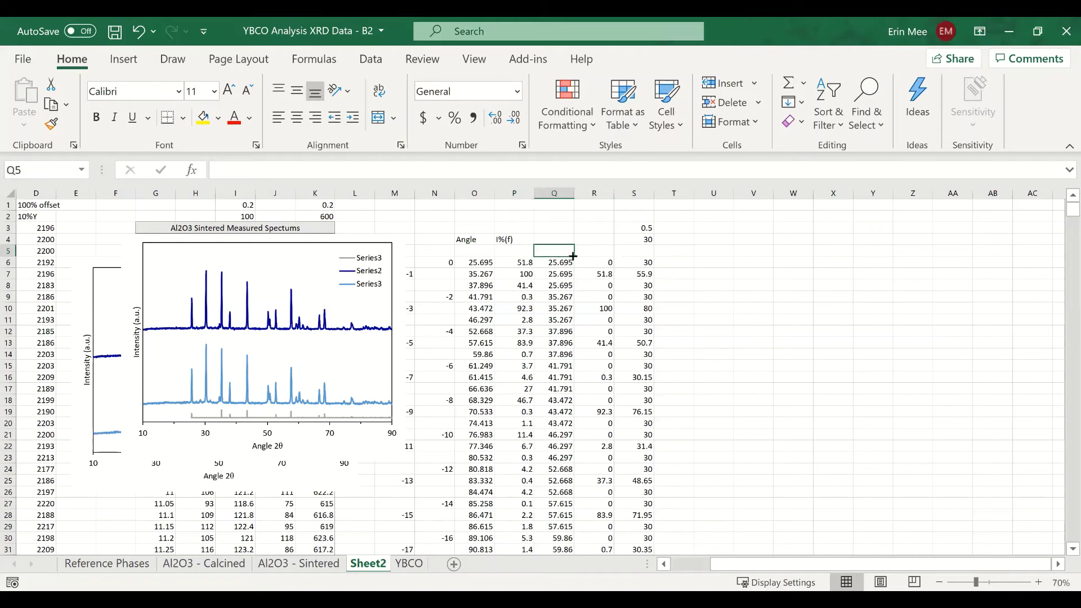
pyautogui.write('10')
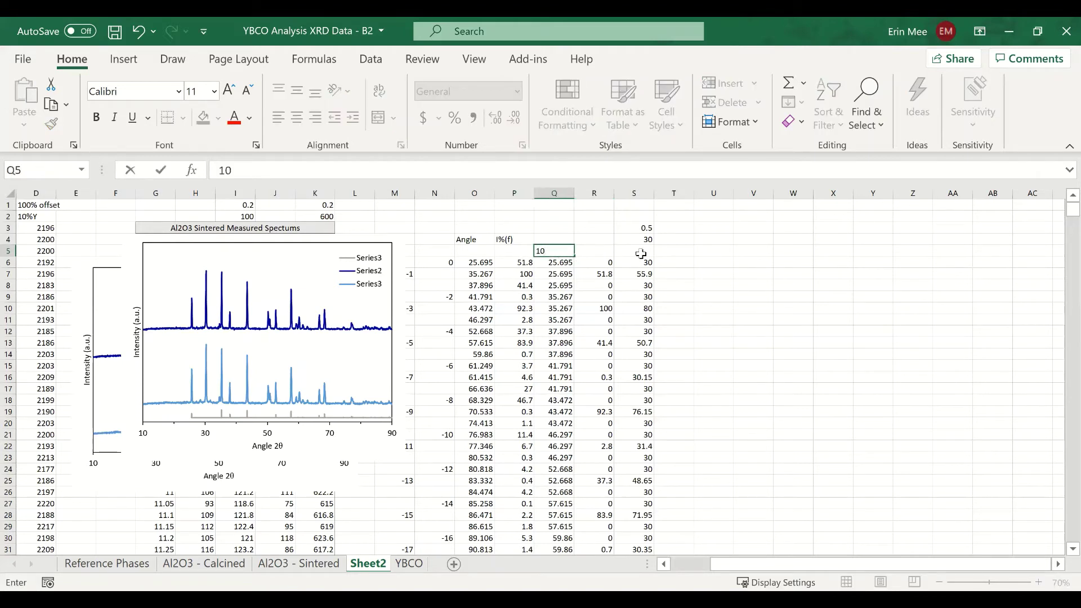
pyautogui.click(640, 255)
pyautogui.click(605, 253)
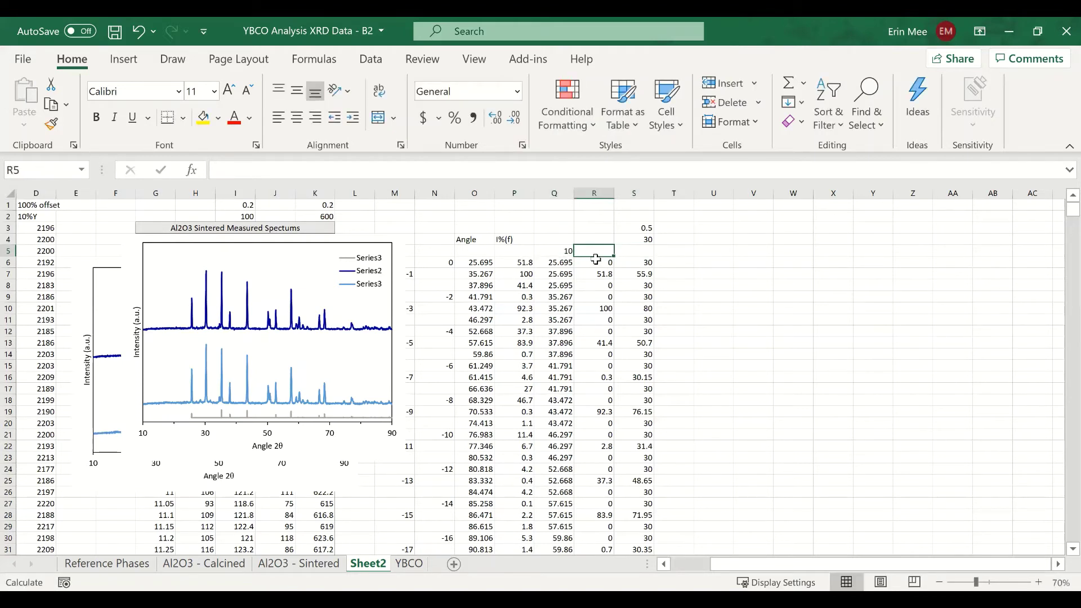
pyautogui.write('0')
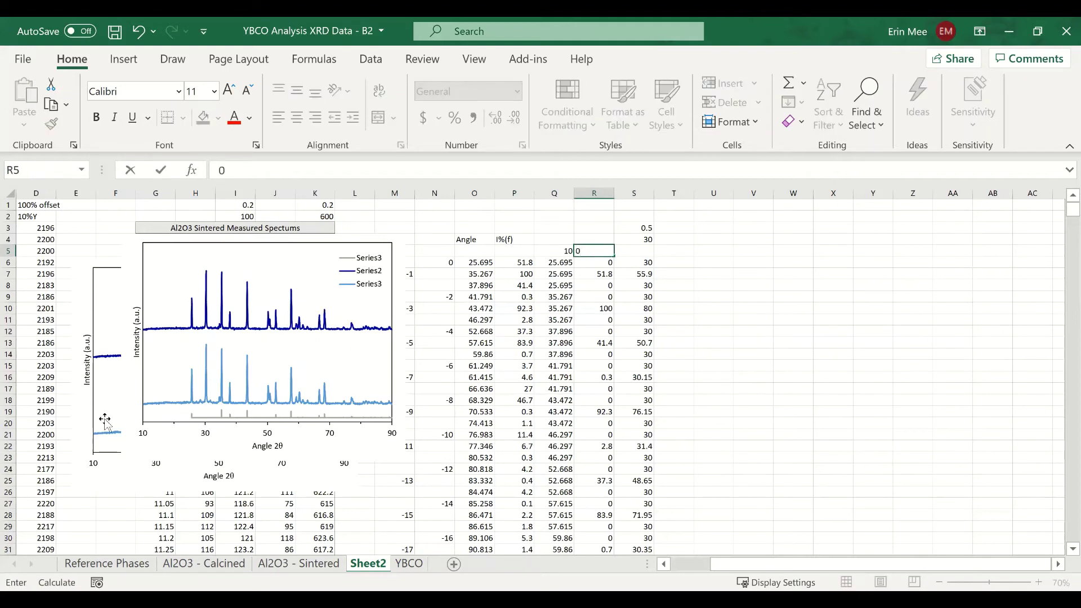
pyautogui.click(632, 251)
# Extend the scaling and offset formula from S6 up into S5.
pyautogui.click(713, 272)
pyautogui.click(635, 262)
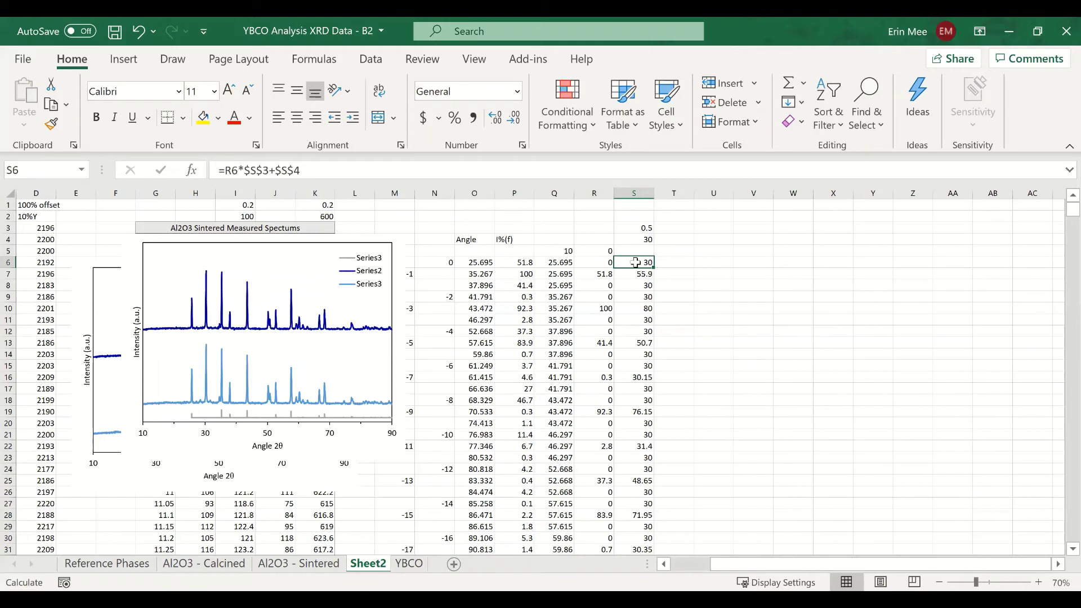
pyautogui.moveTo(652, 268); pyautogui.dragTo(652, 253)
pyautogui.click(712, 299)
# Extend the reference series' X and Y ranges to start at Q5 and S5, and reposition the combined chart over the older chart.
pyautogui.click(208, 418)
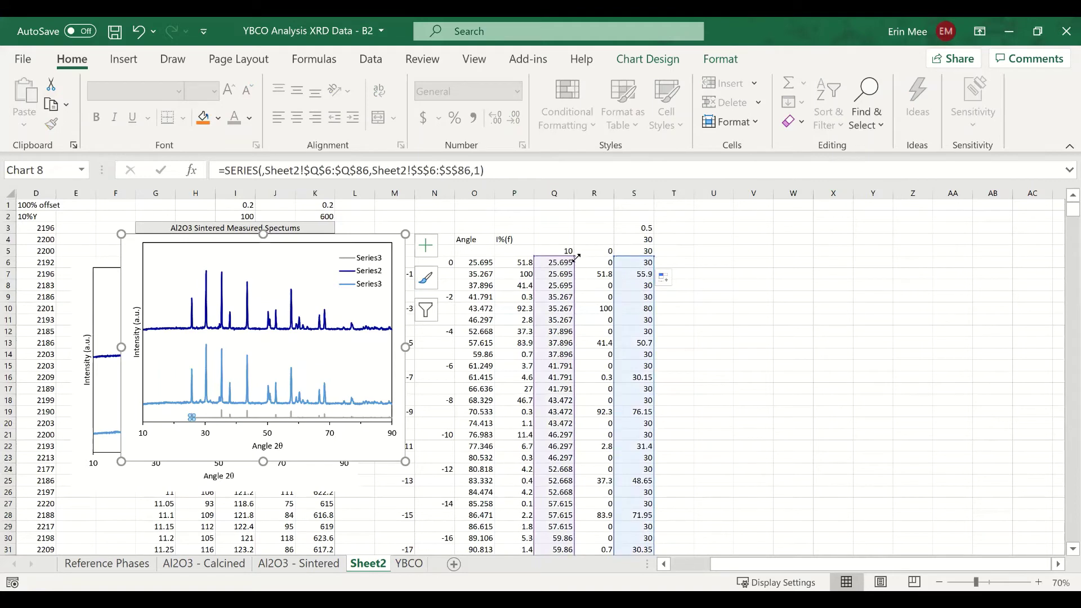
pyautogui.moveTo(575, 249); pyautogui.dragTo(574, 246)
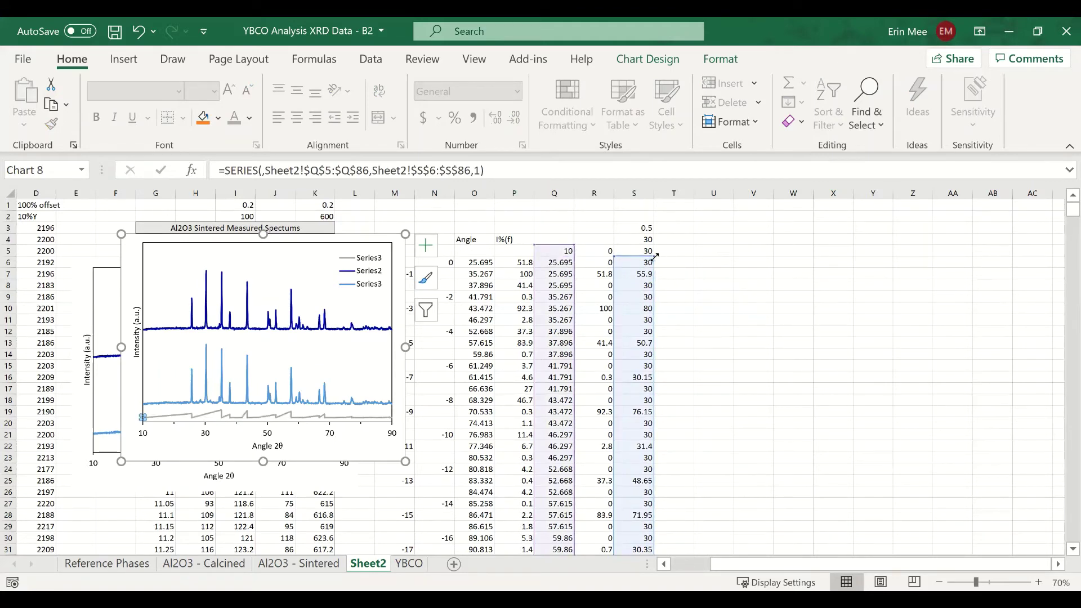
pyautogui.moveTo(655, 252); pyautogui.dragTo(653, 246)
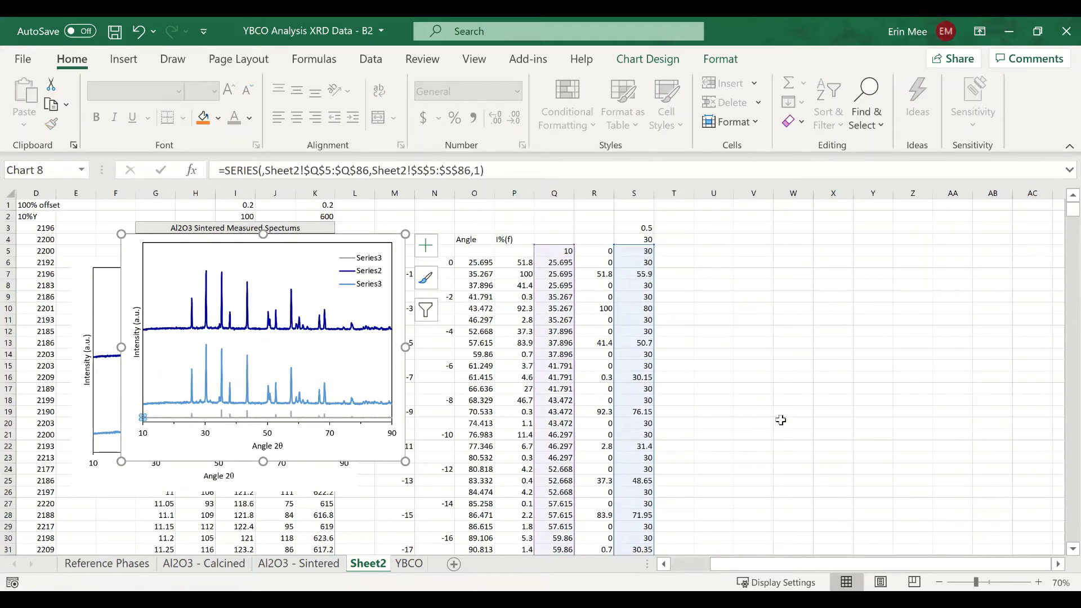
pyautogui.click(746, 335)
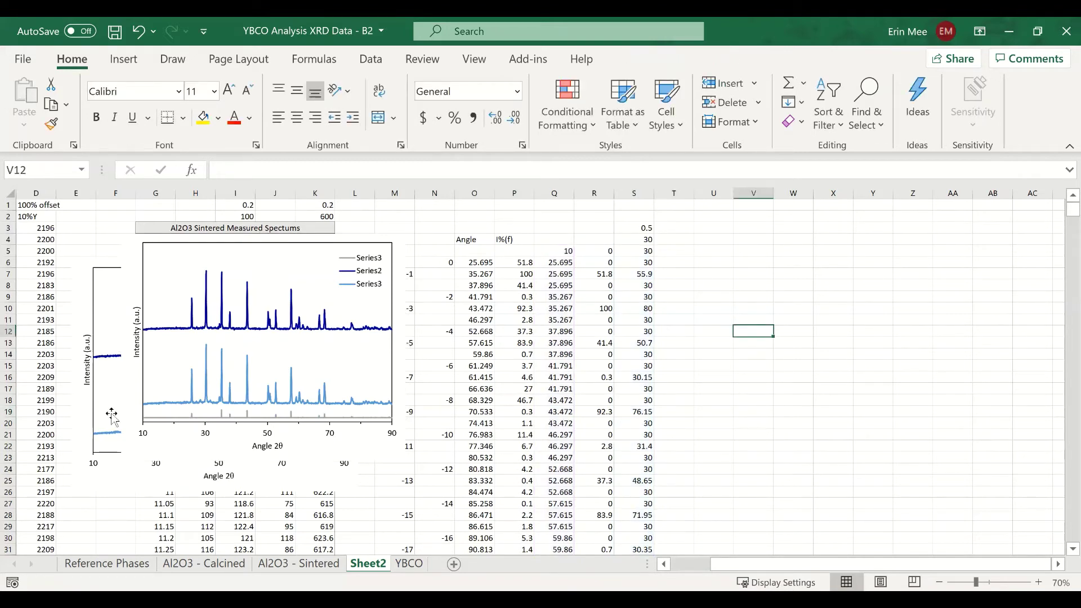
pyautogui.click(158, 445)
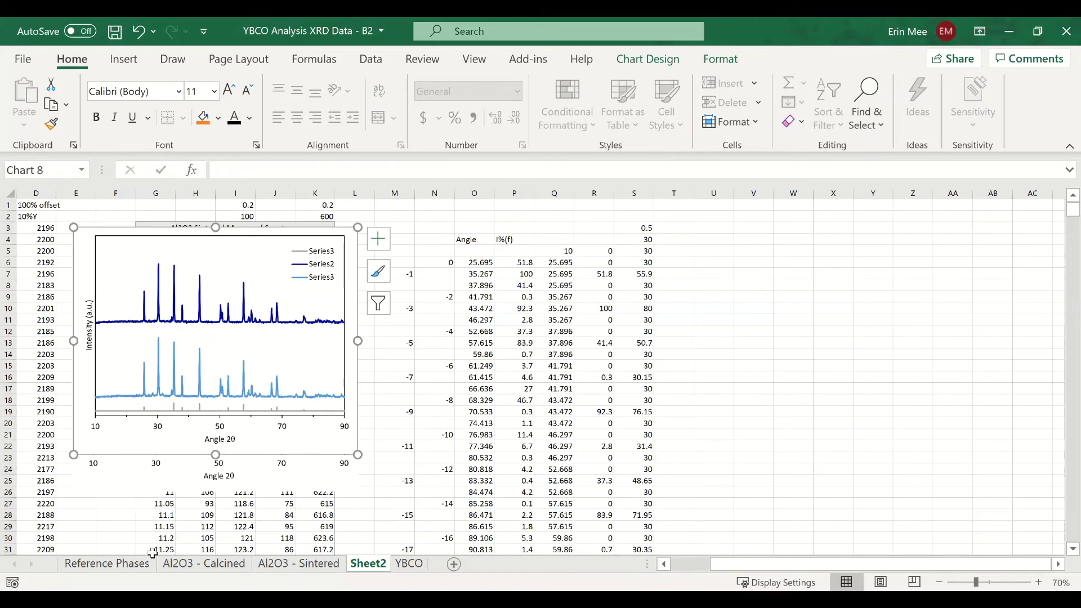
# Copy the tetragonal phase's Angle column from L29 down on Reference Phases into Sheet2 starting at U5.
pyautogui.click(109, 562)
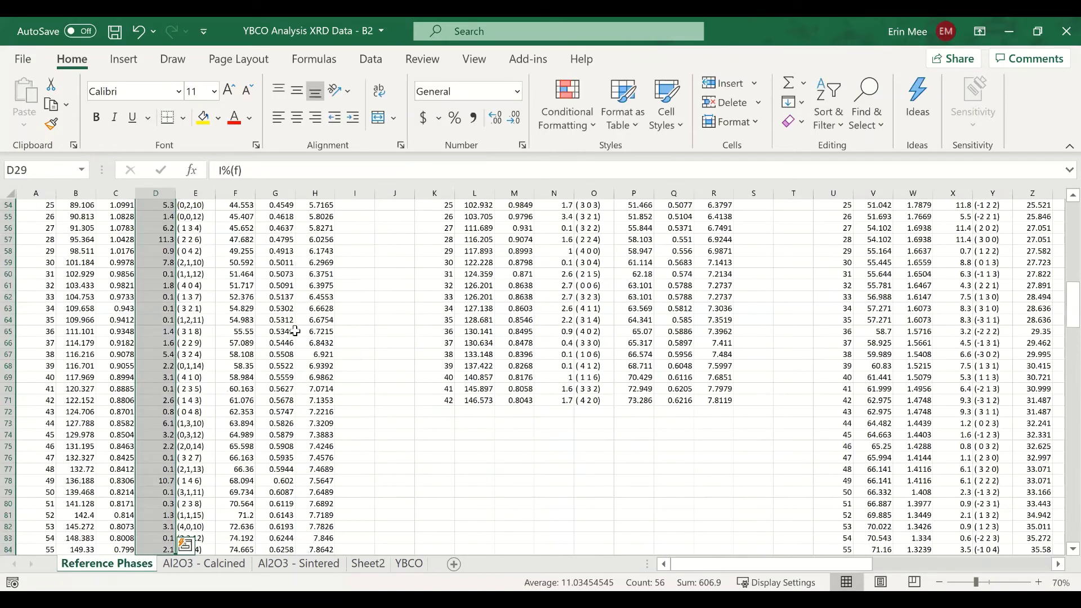
pyautogui.scroll(13, 377, 351)
pyautogui.scroll(-5, 374, 345)
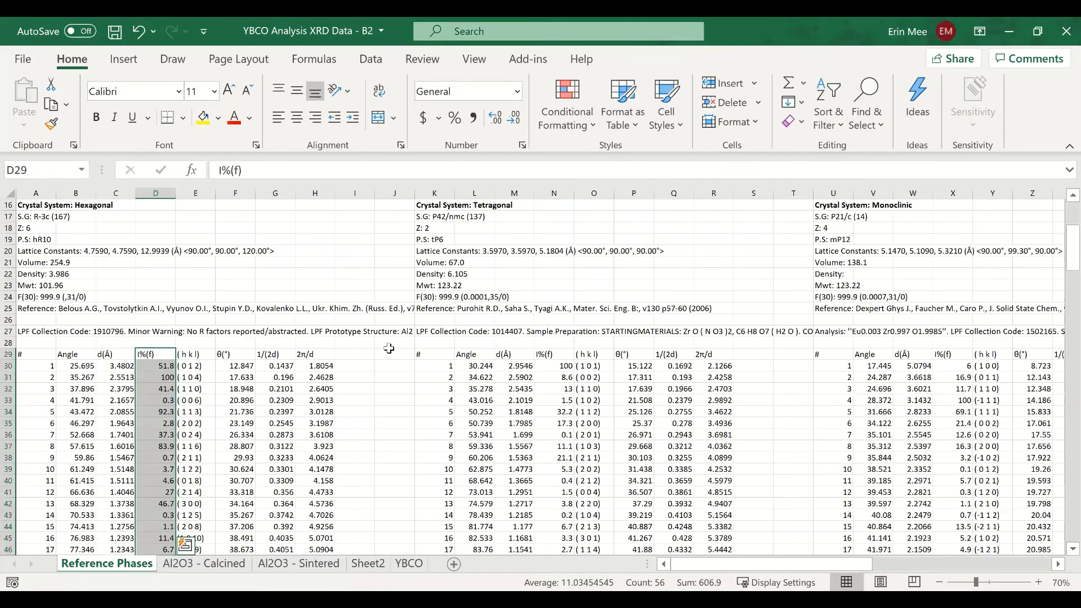
pyautogui.scroll(5, 422, 354)
pyautogui.scroll(-7, 465, 354)
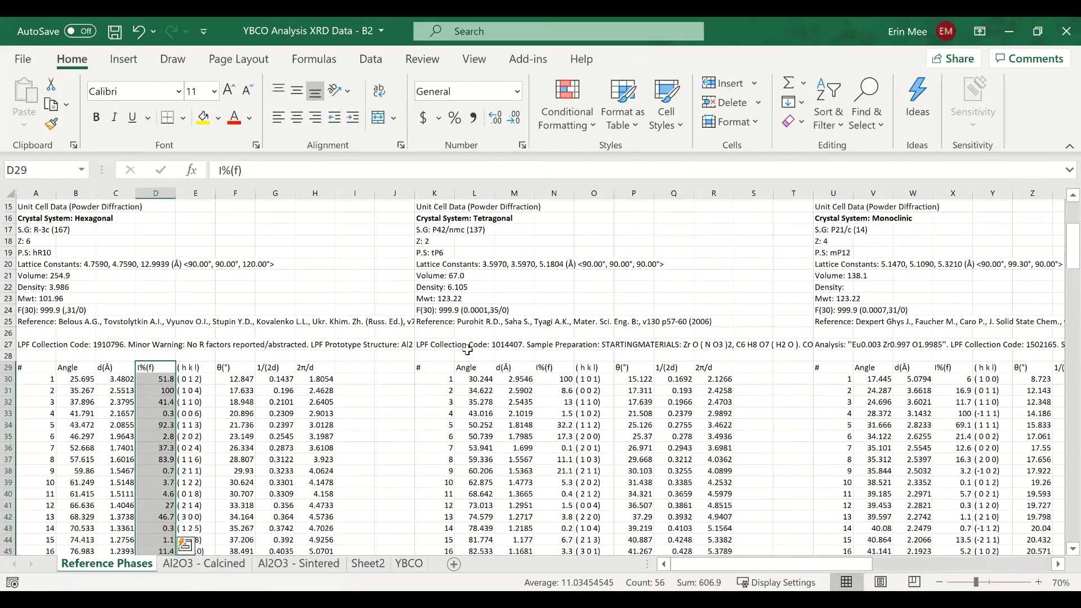
pyautogui.scroll(3, 467, 349)
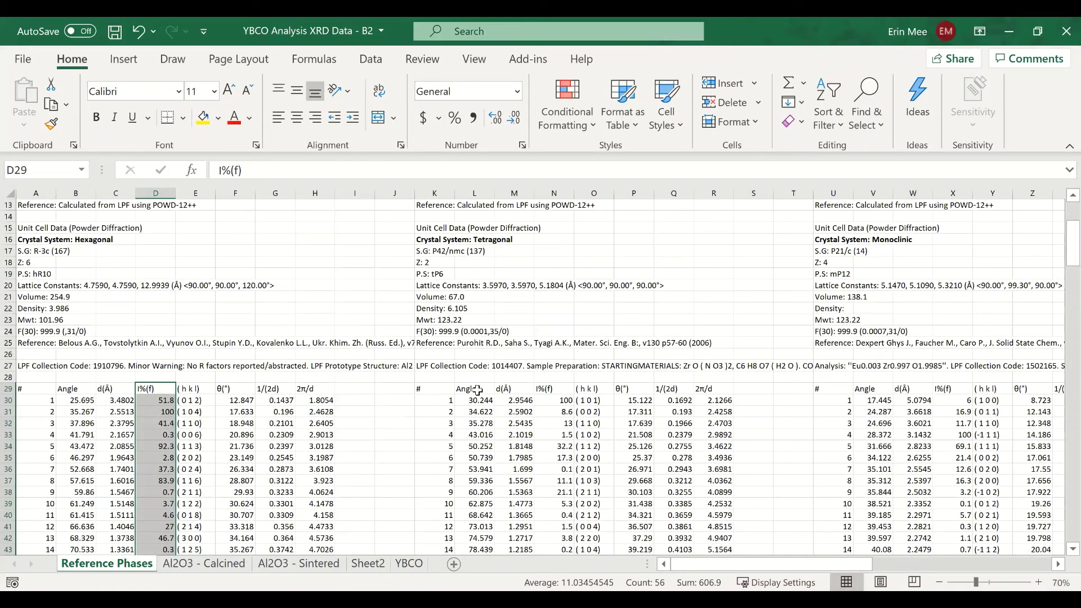
pyautogui.click(477, 390)
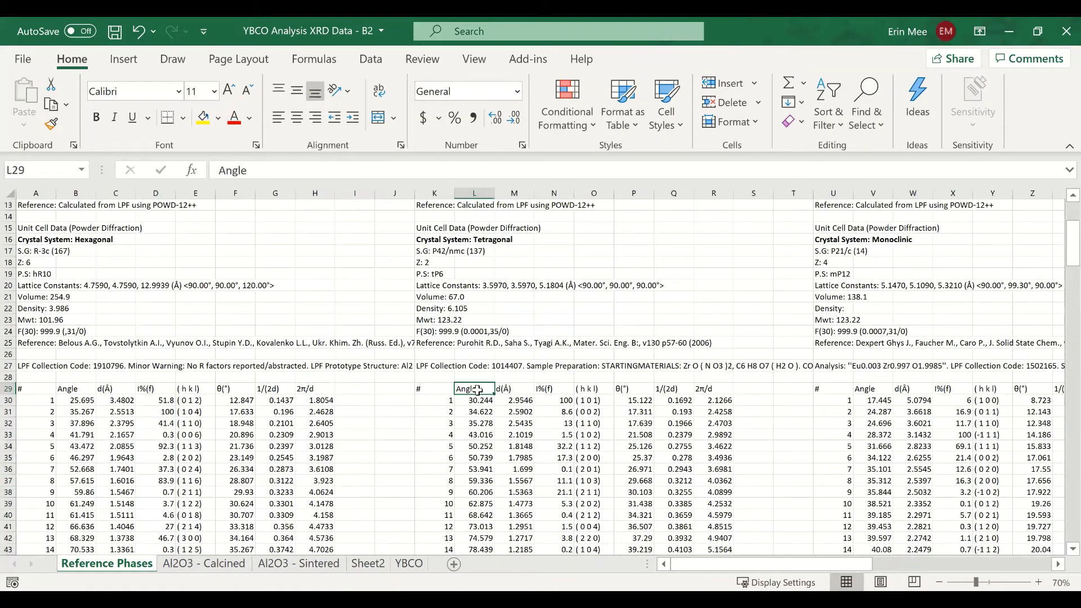
pyautogui.hotkey('ctrl', 'shift', 'Down')
pyautogui.hotkey('ctrl', 'c')
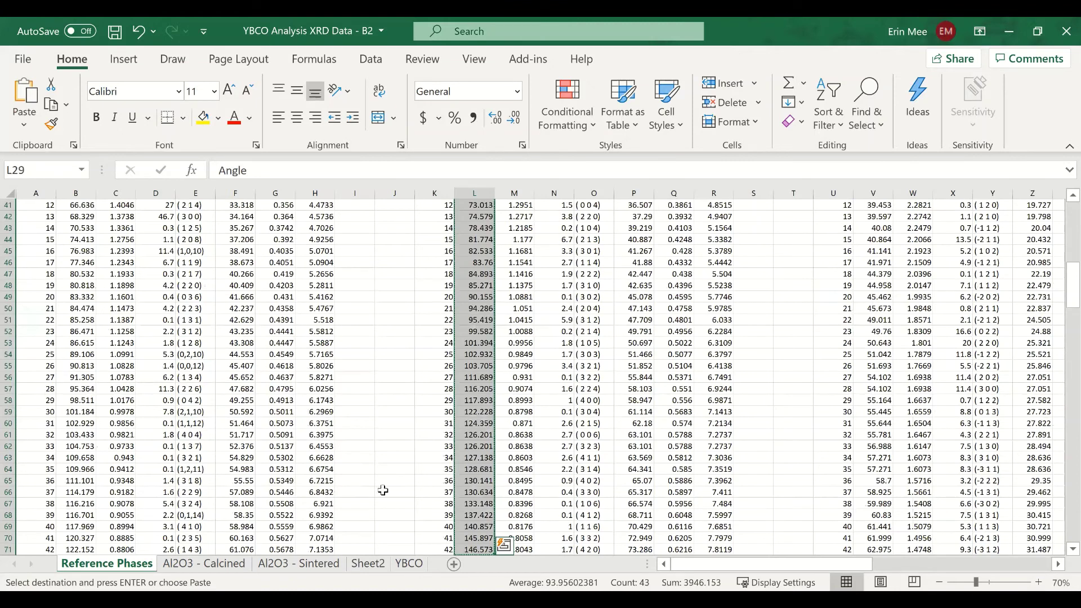
pyautogui.click(368, 564)
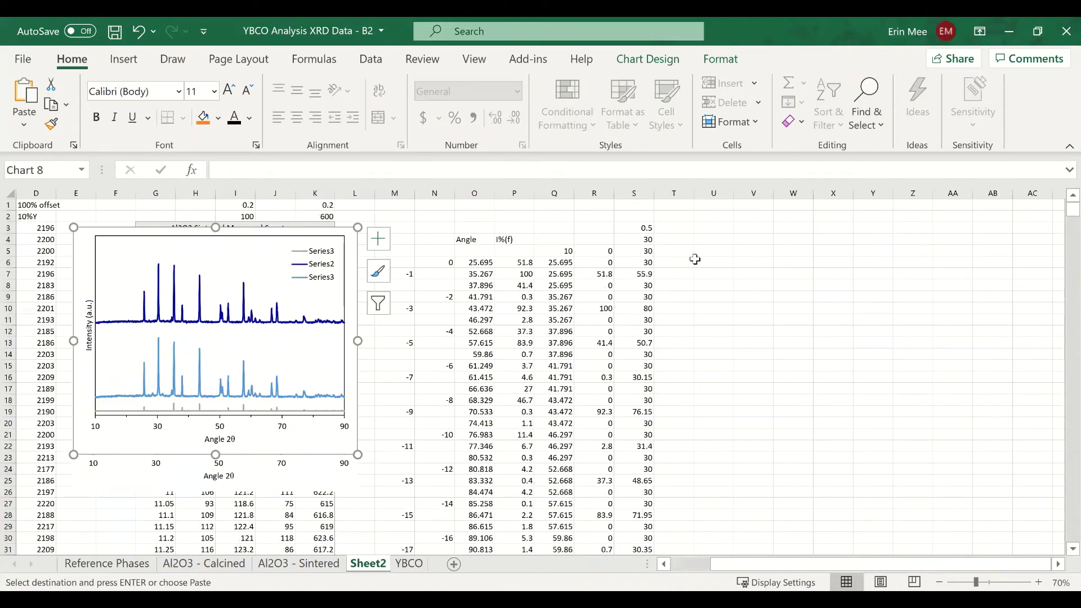
pyautogui.click(705, 253)
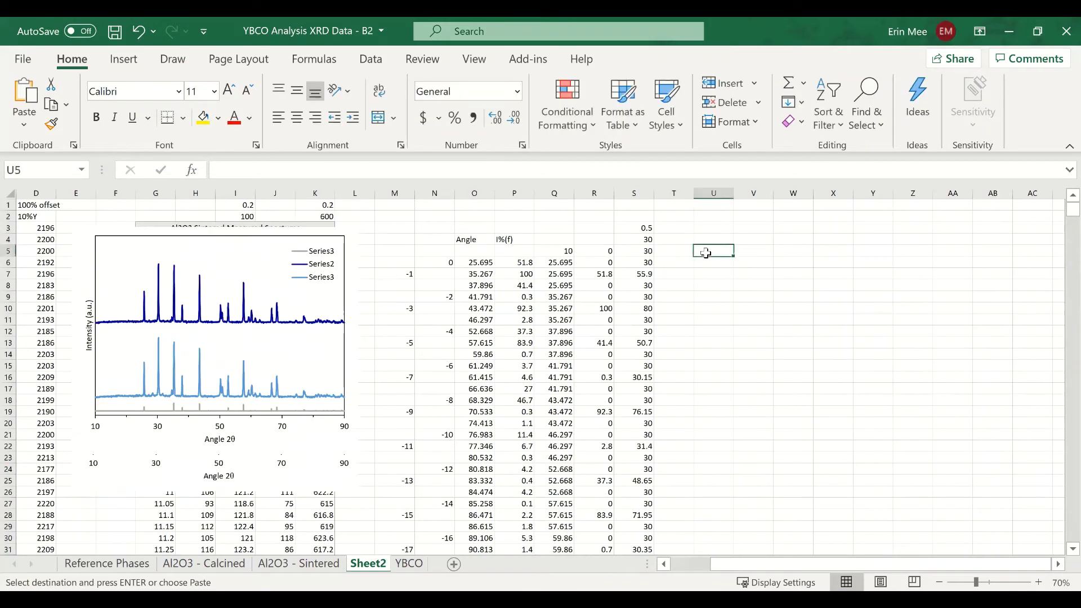
pyautogui.hotkey('ctrl', 'v')
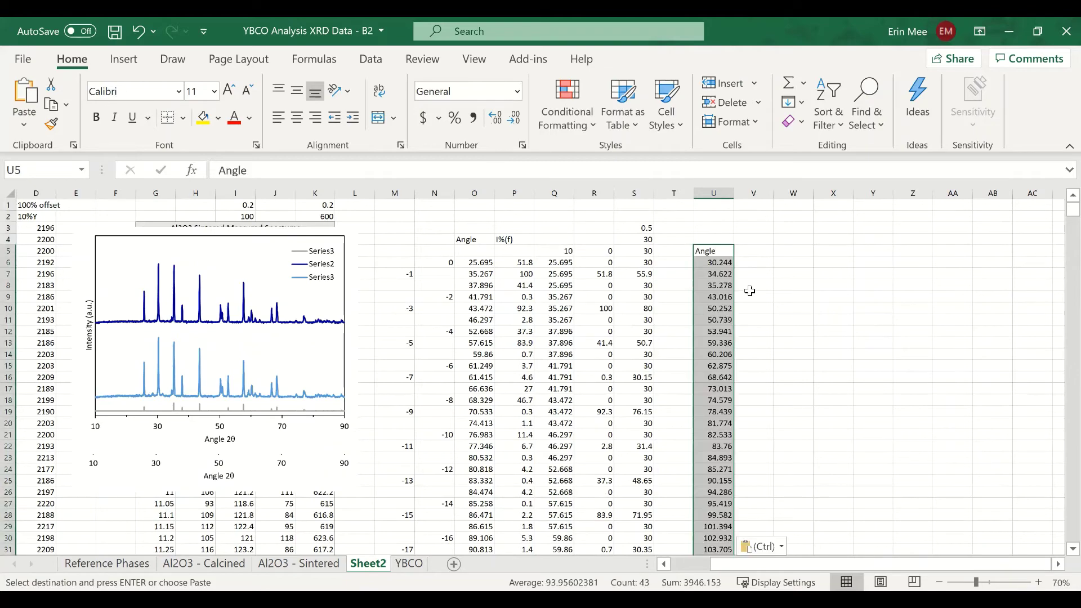
# Copy the tetragonal phase's I%(f) column from N29 down on Reference Phases into Sheet2 starting at V5.
pyautogui.click(116, 563)
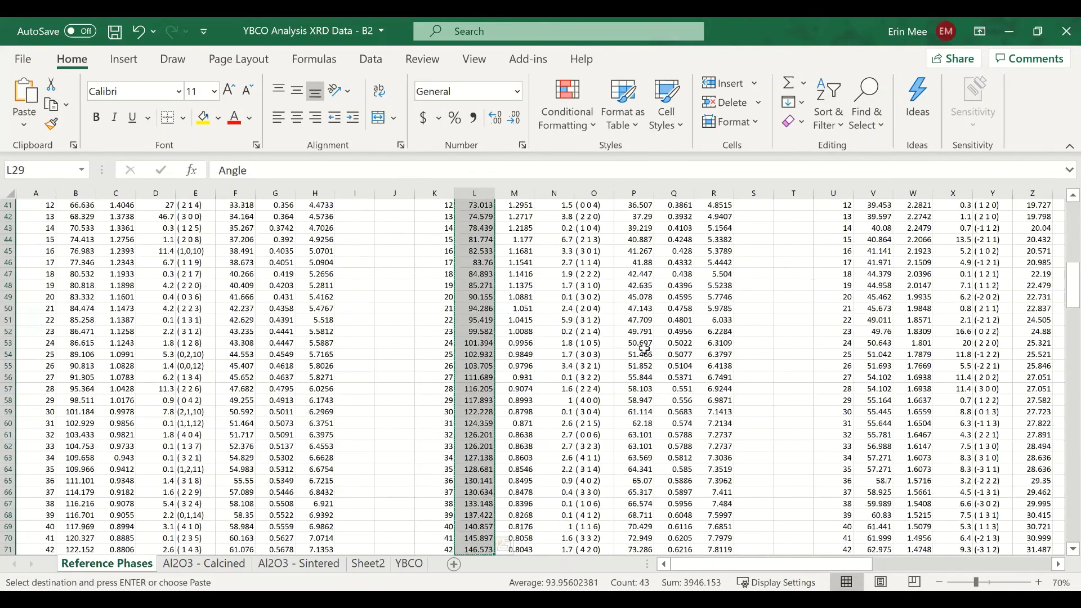
pyautogui.scroll(10, 598, 376)
pyautogui.scroll(-3, 598, 375)
pyautogui.click(568, 344)
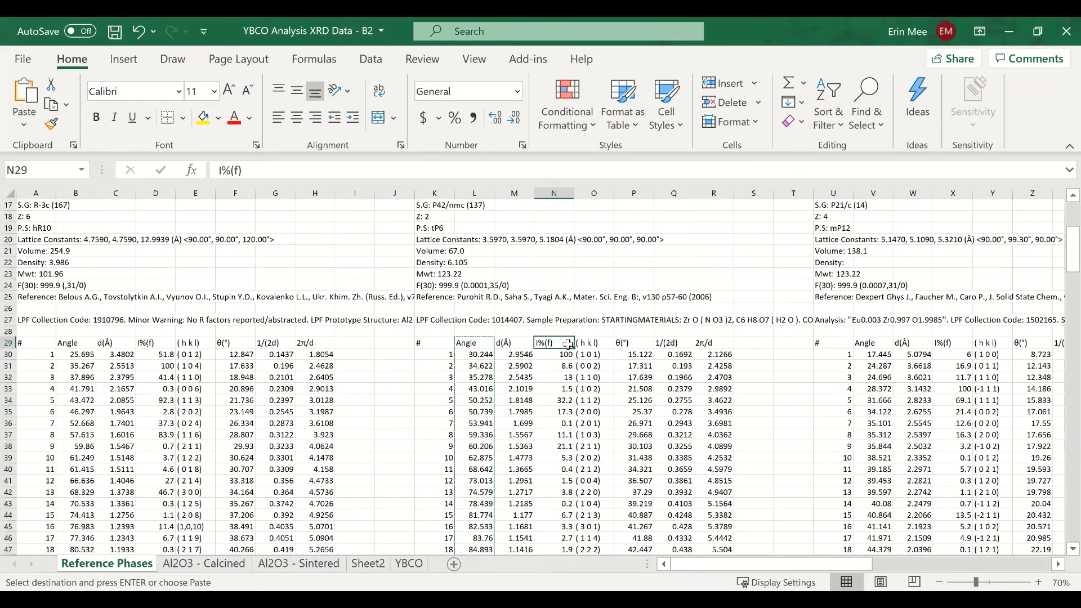
pyautogui.hotkey('ctrl', 'shift', 'Down')
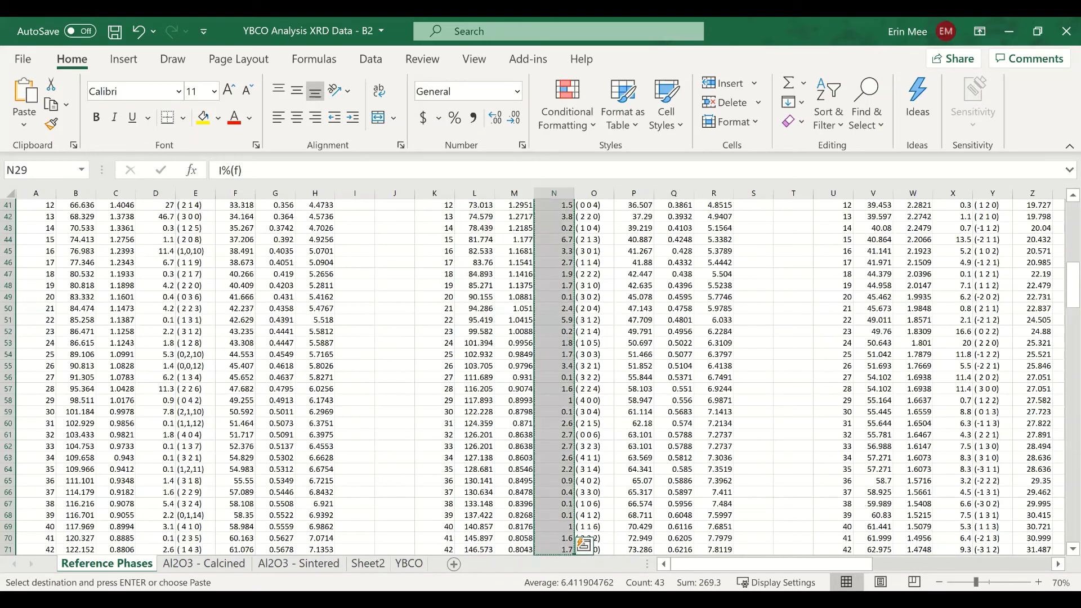
pyautogui.hotkey('ctrl', 'pagedown')
pyautogui.hotkey('ctrl', 'pagedown')
pyautogui.hotkey('ctrl', 'pagedown')
pyautogui.click(766, 249)
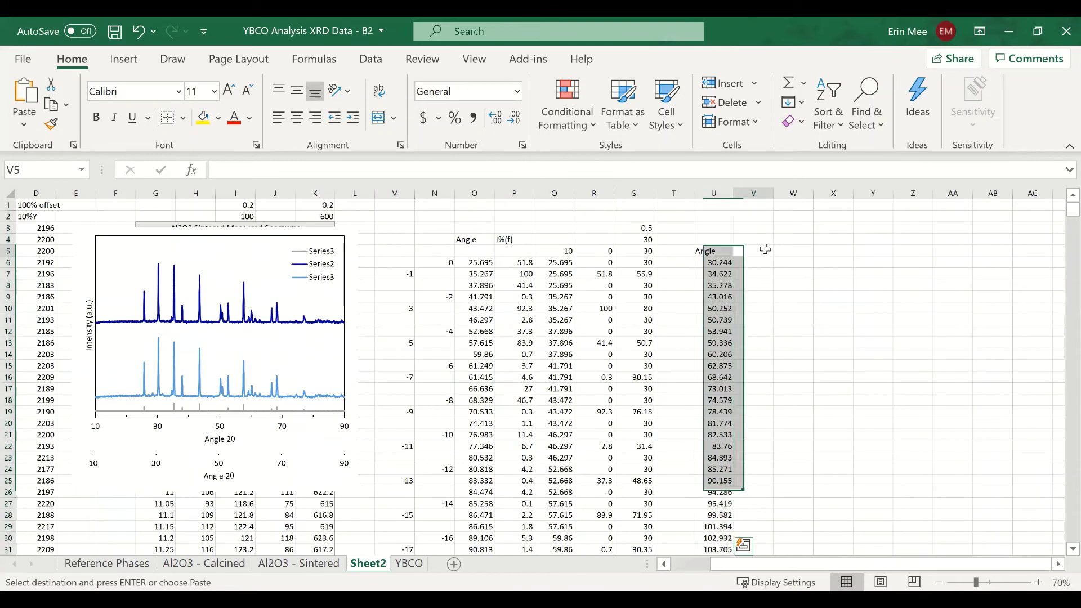
pyautogui.hotkey('ctrl', 'v')
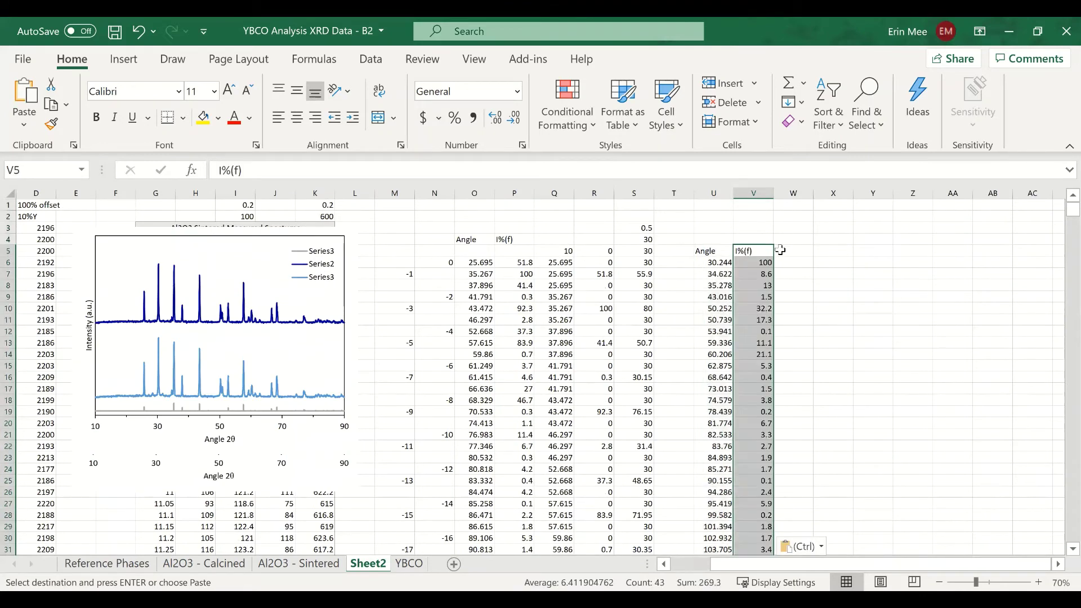
pyautogui.click(808, 287)
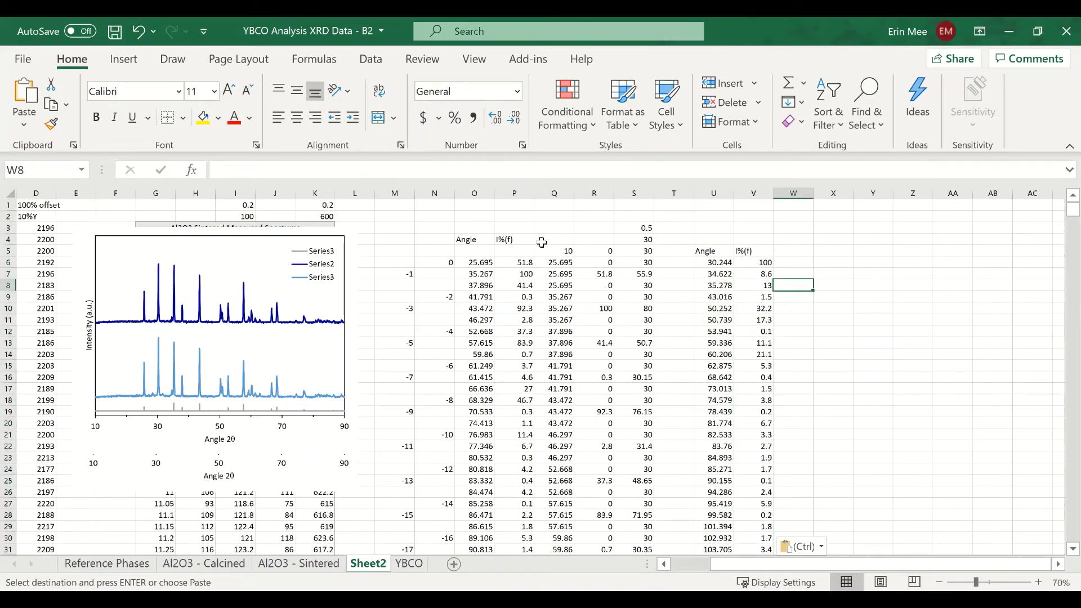
# Copy the starting point values in Q5:R5 to W5:X5 beside the tetragonal data.
pyautogui.moveTo(563, 251); pyautogui.dragTo(595, 252)
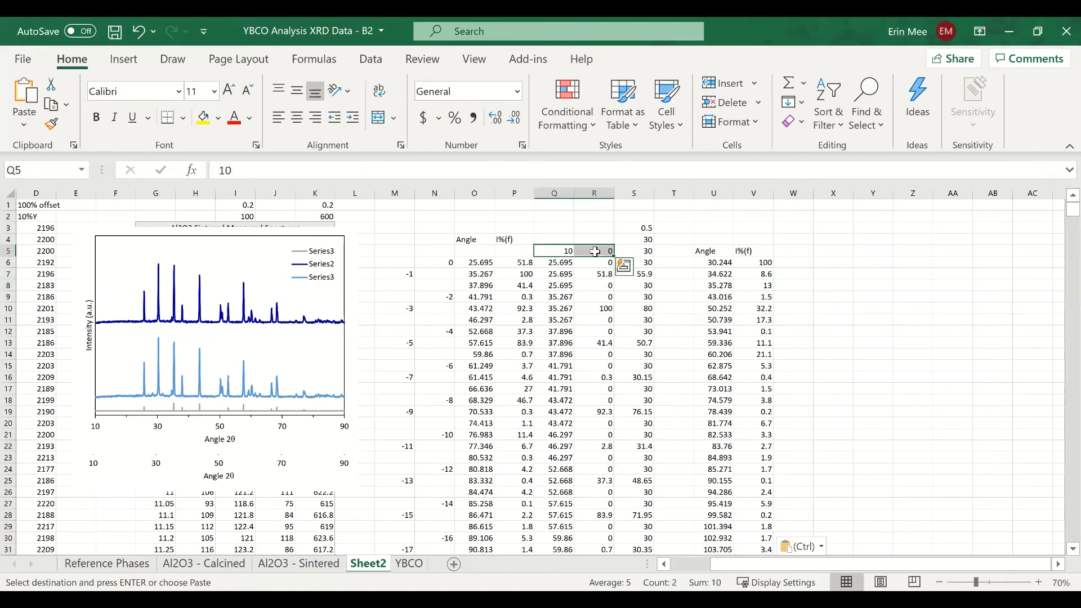
pyautogui.hotkey('ctrl', 'c')
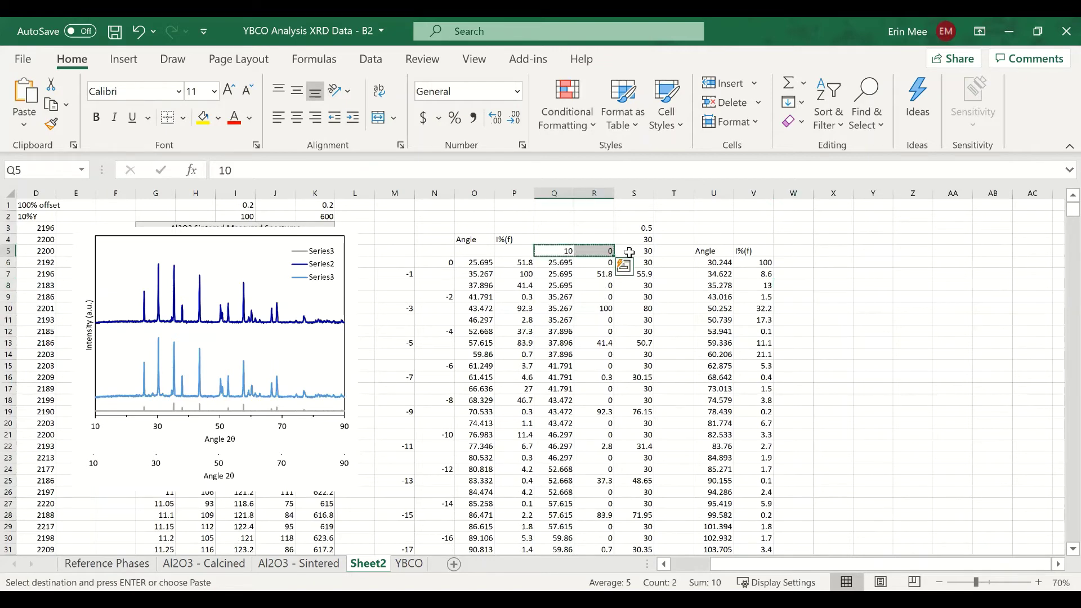
pyautogui.click(803, 253)
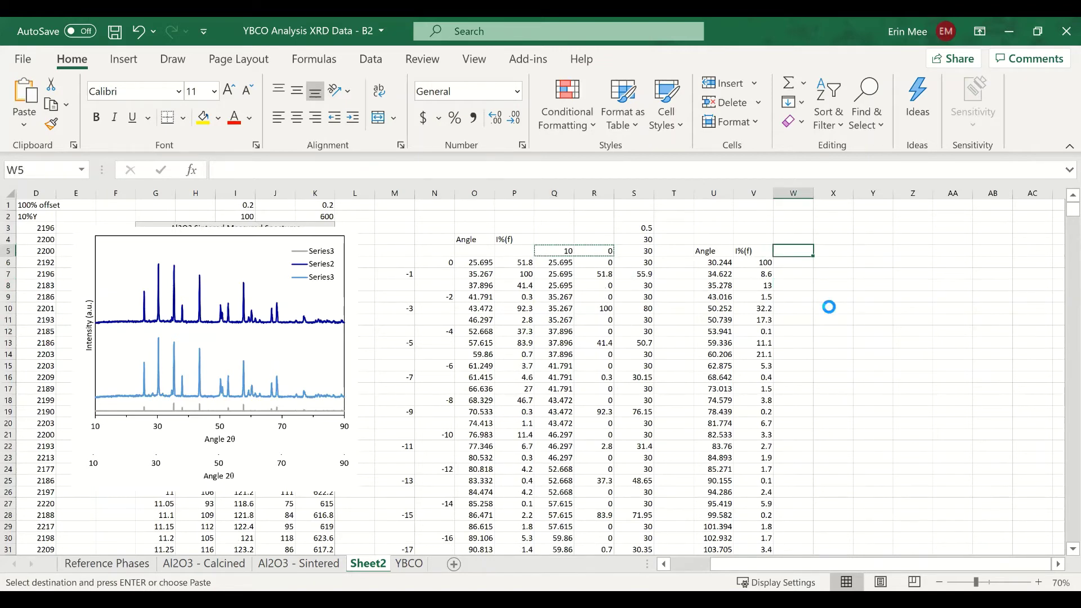
pyautogui.hotkey('ctrl', 'v')
pyautogui.click(825, 328)
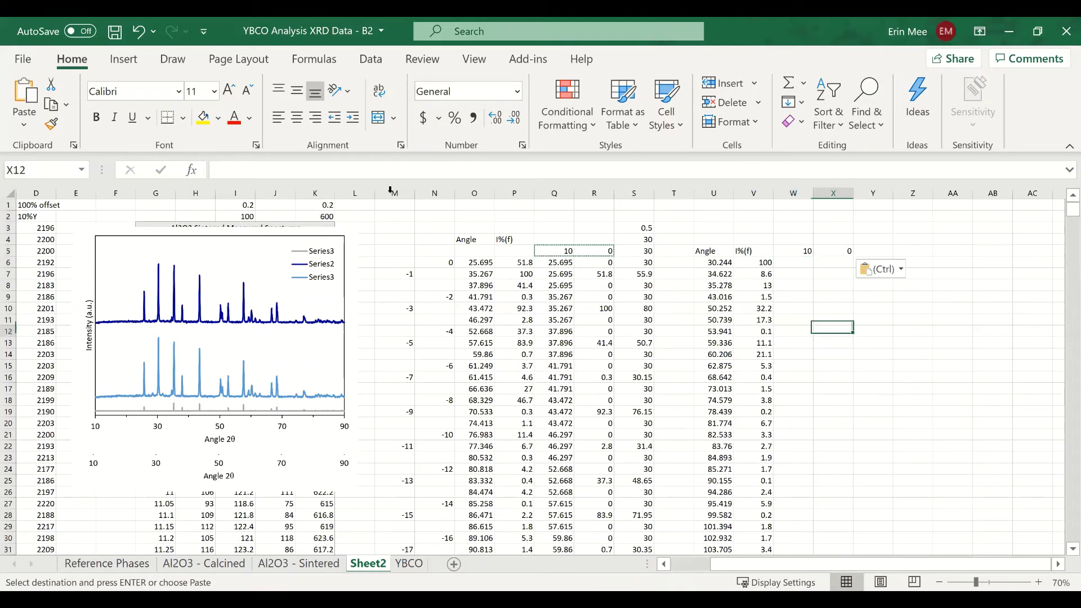
# Lock the row-offset column in Q6 as =OFFSET(O6,$N6,0) and fill the Q6:Q8 pattern down column Q.
pyautogui.click(560, 262)
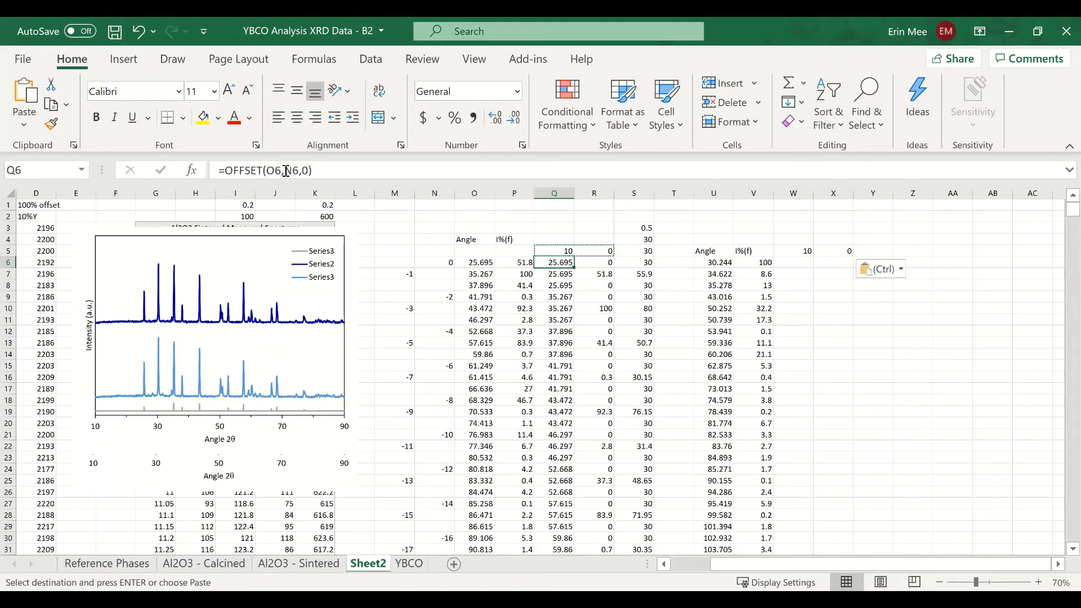
pyautogui.press('F2')
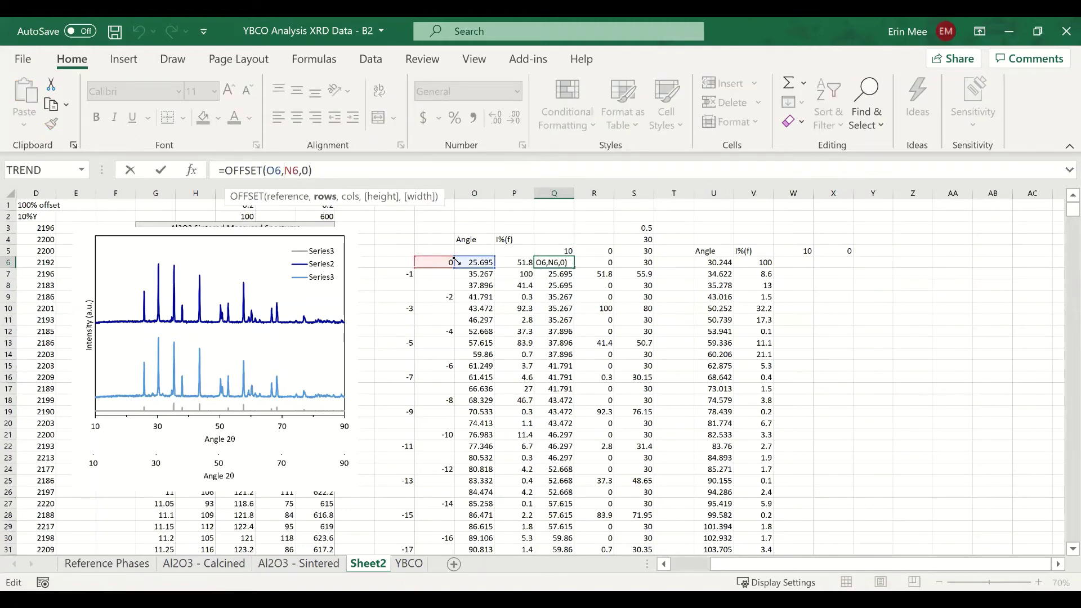
pyautogui.write('$')
pyautogui.press('Return')
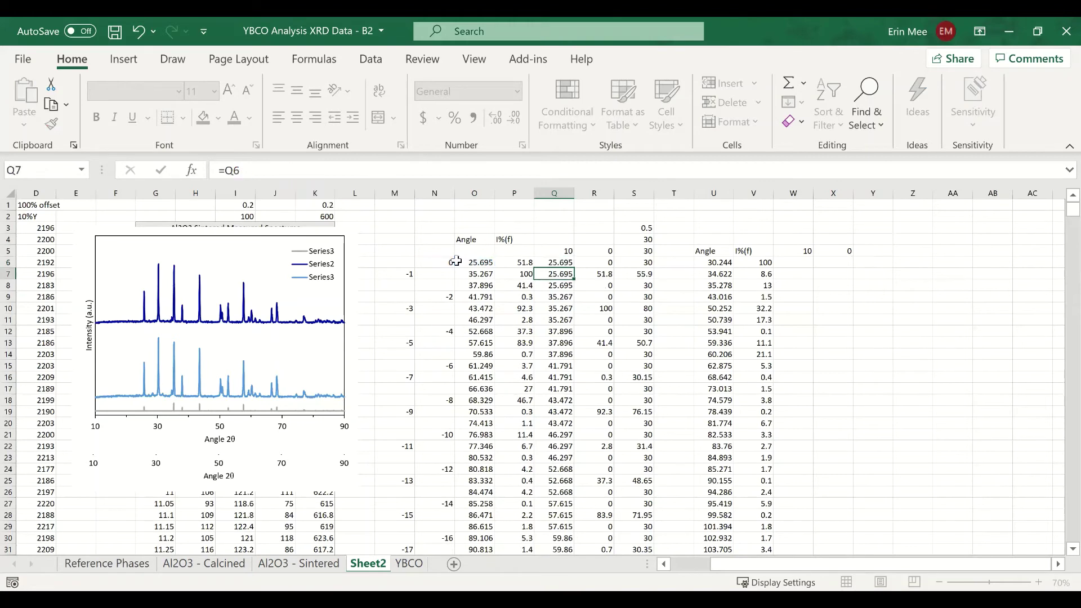
pyautogui.moveTo(557, 262); pyautogui.dragTo(562, 287)
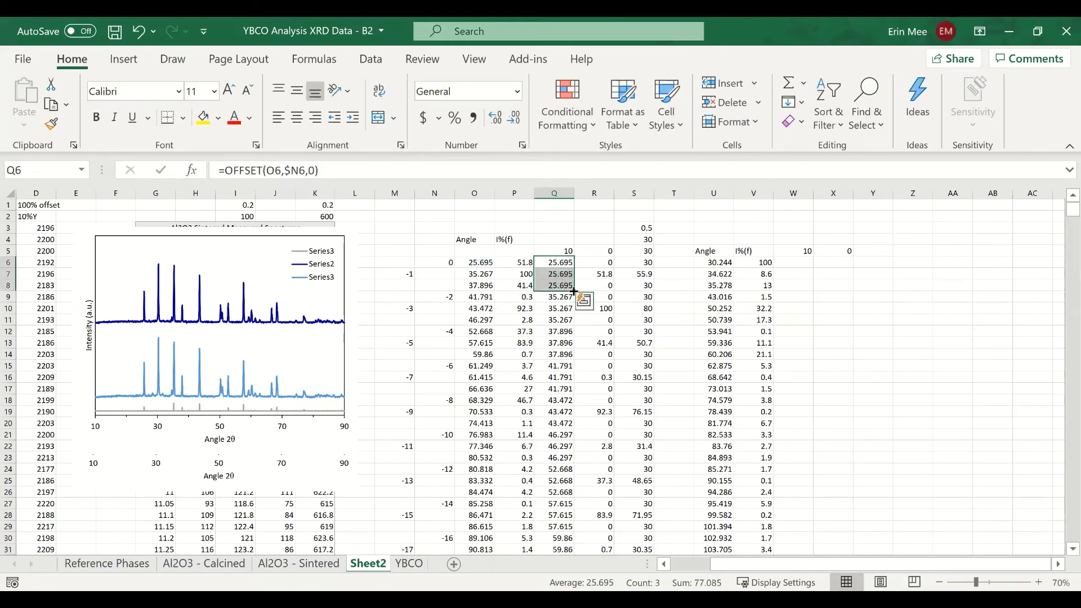
pyautogui.doubleClick(573, 291)
pyautogui.click(555, 343)
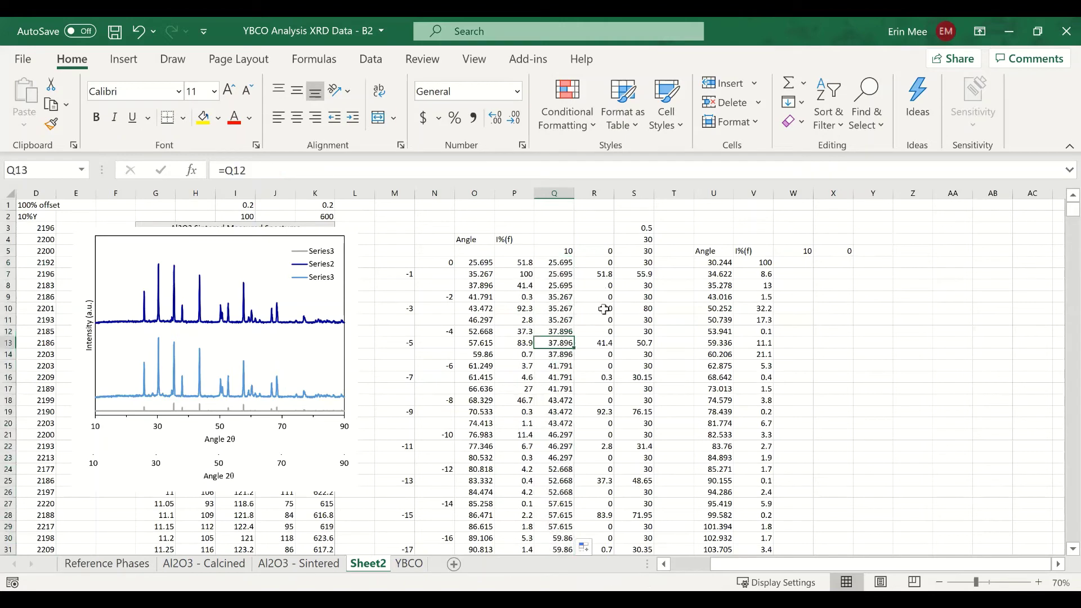
# Lock the row-offset column in R7 as =OFFSET(P7,$M7,0) and fill the R7:R9 pattern down column R.
pyautogui.click(593, 274)
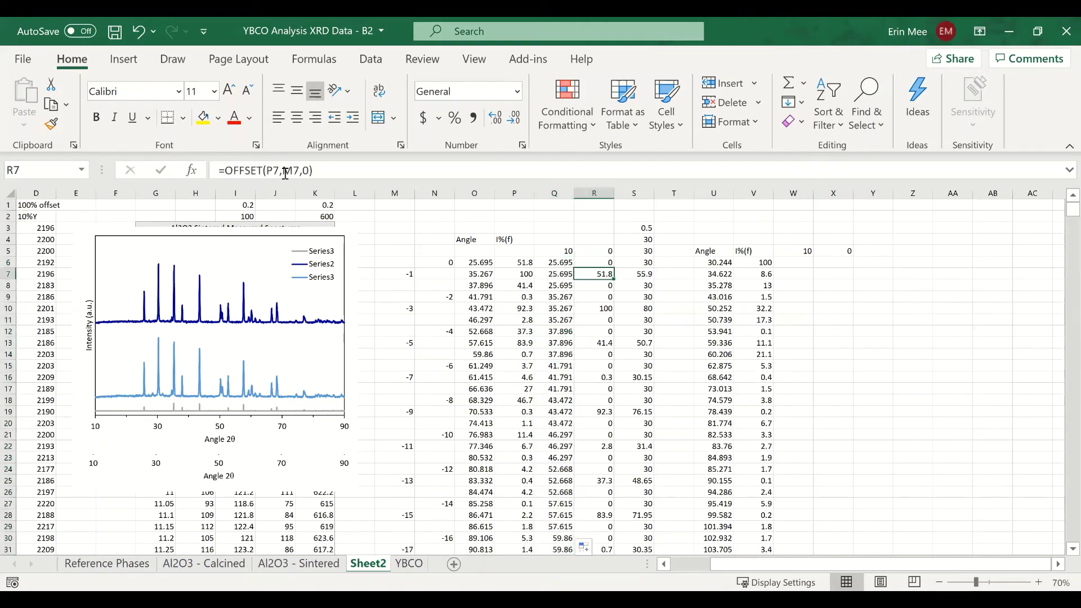
pyautogui.click(338, 172)
pyautogui.press('Left')
pyautogui.press('Left')
pyautogui.press('Left')
pyautogui.press('Left')
pyautogui.press('Left')
pyautogui.write('$')
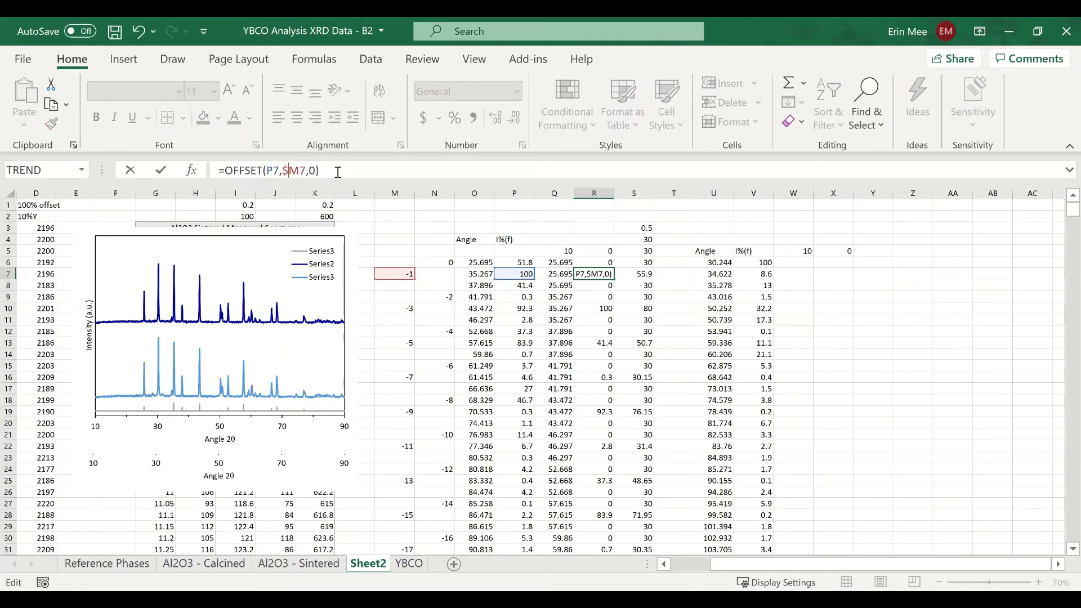
pyautogui.press('Return')
pyautogui.moveTo(596, 274); pyautogui.dragTo(599, 297)
pyautogui.doubleClick(614, 301)
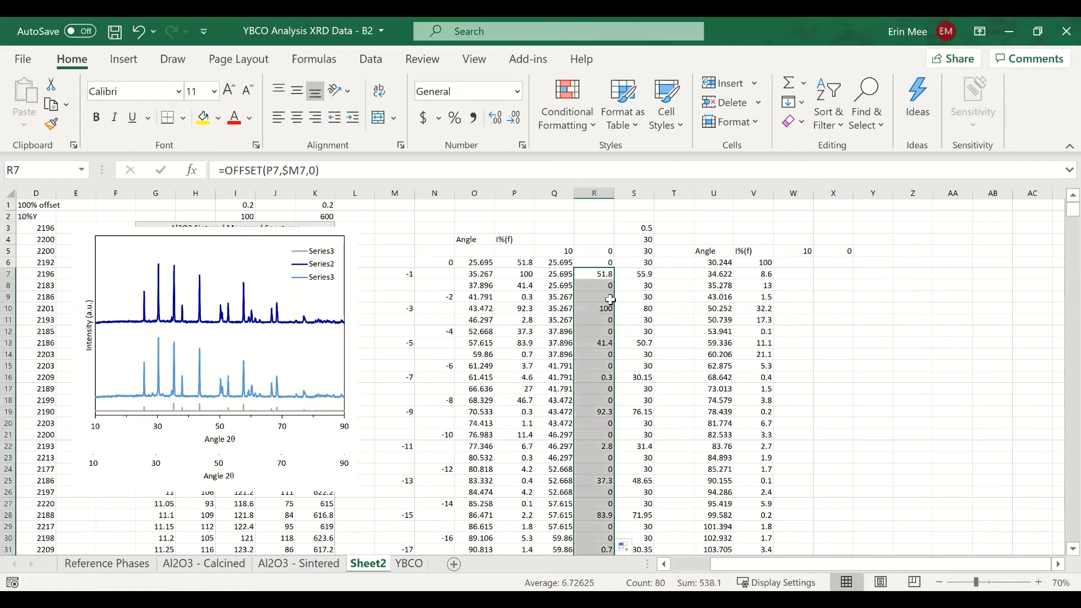
pyautogui.click(684, 333)
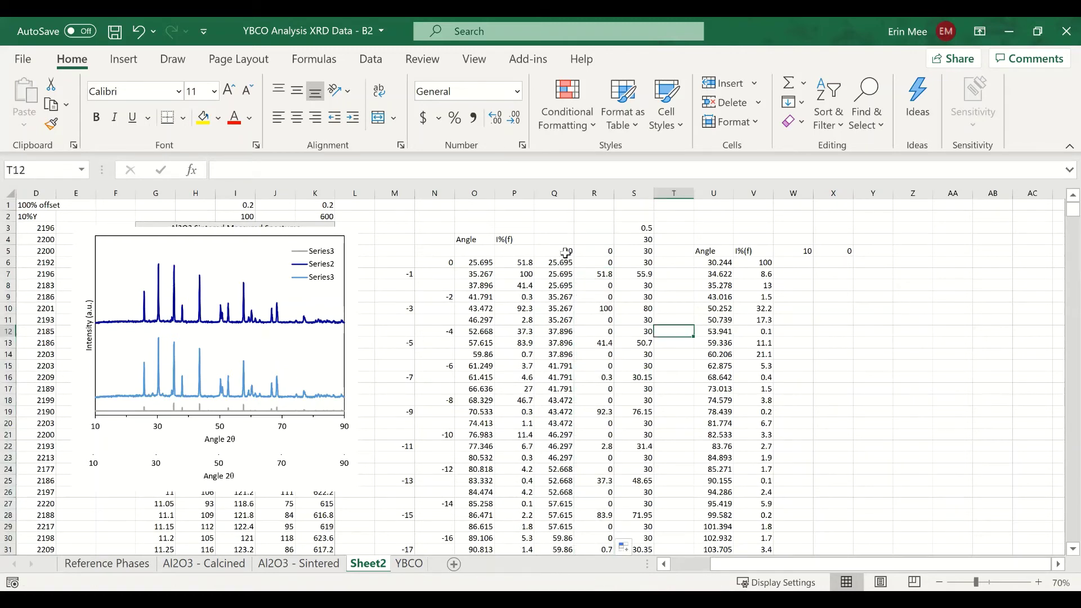
# Copy the tripling formulas in Q6:R86 to the tetragonal data starting at W6.
pyautogui.moveTo(549, 261); pyautogui.dragTo(601, 275)
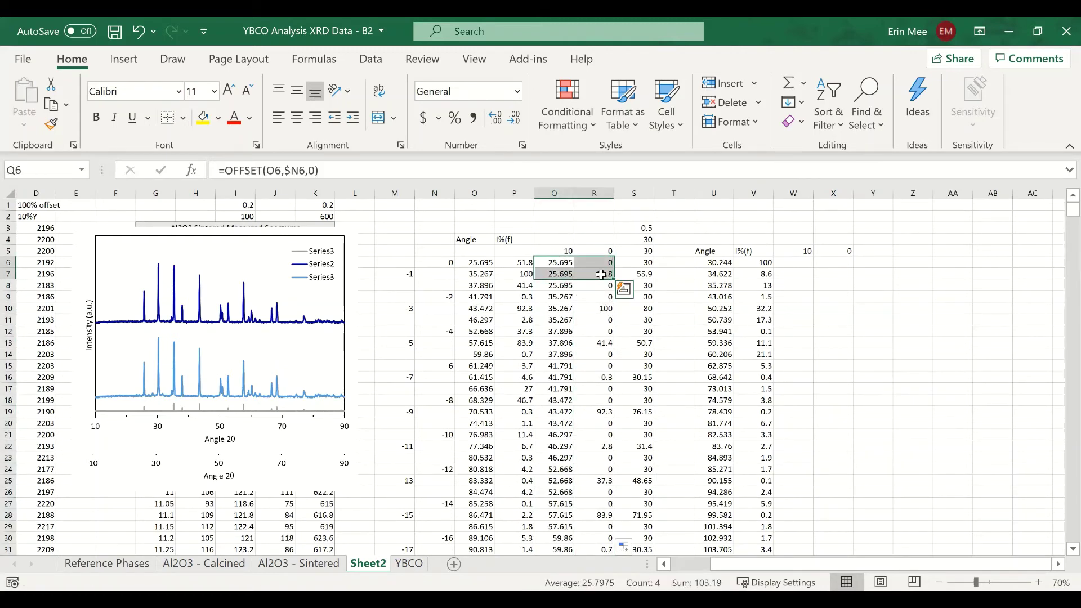
pyautogui.doubleClick(601, 274)
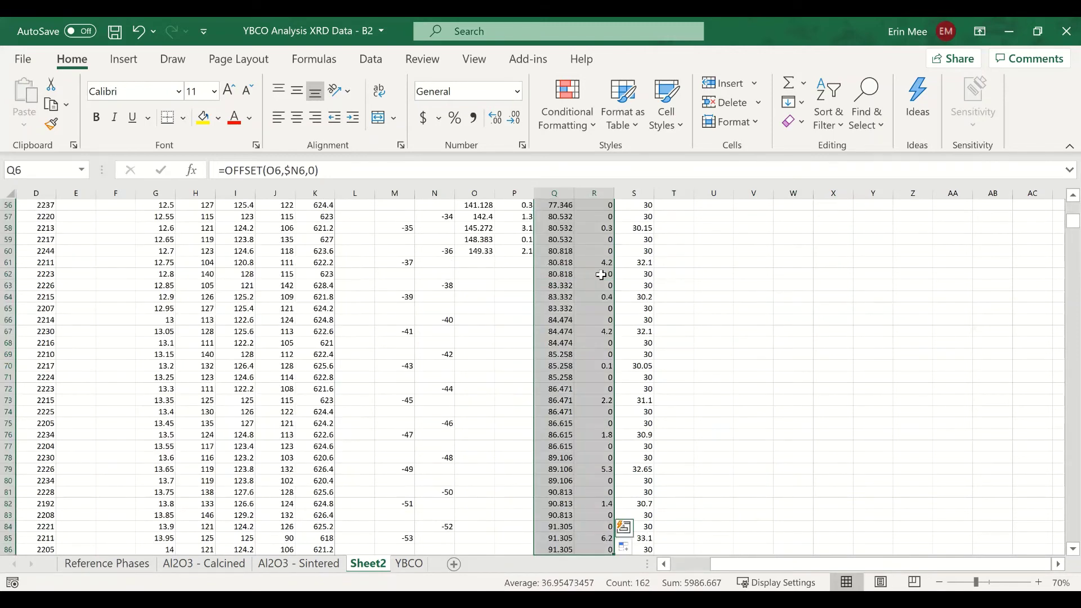
pyautogui.hotkey('ctrl', 'c')
pyautogui.scroll(5, 825, 389)
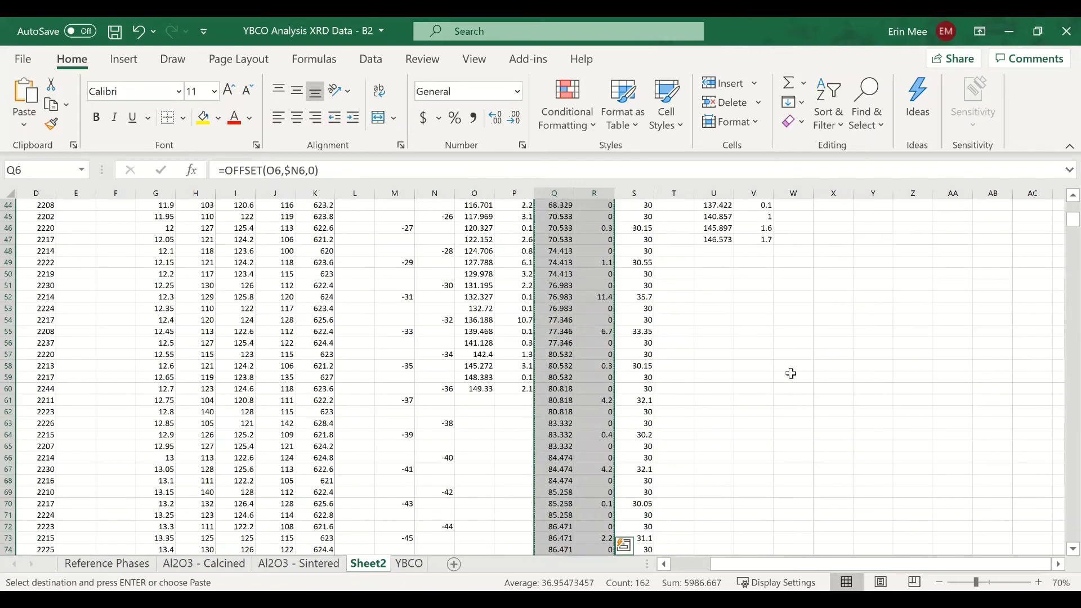
pyautogui.scroll(13, 798, 374)
pyautogui.click(803, 261)
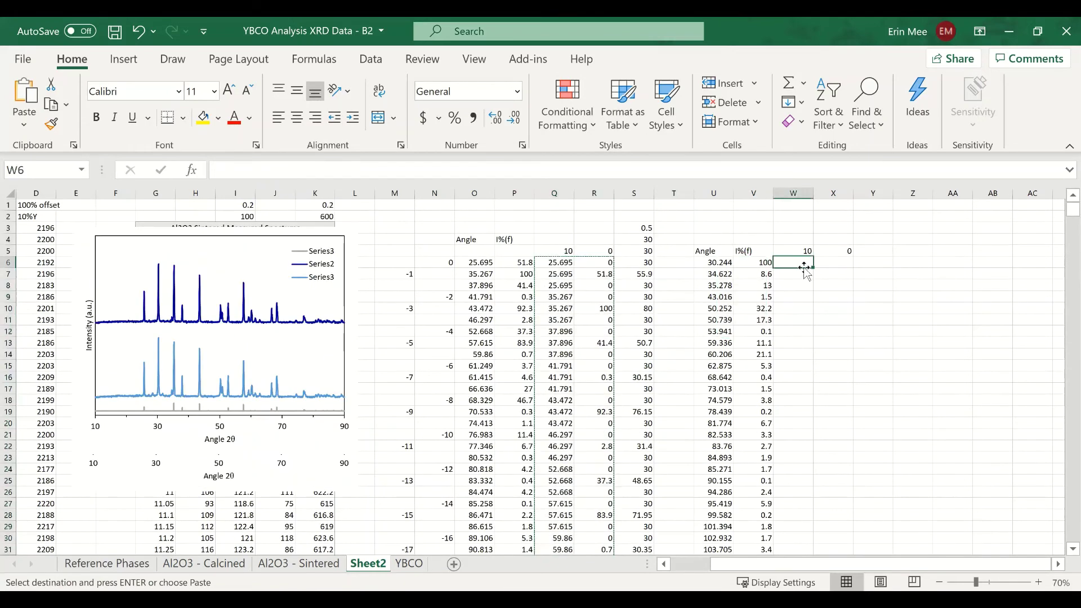
pyautogui.hotkey('ctrl', 'v')
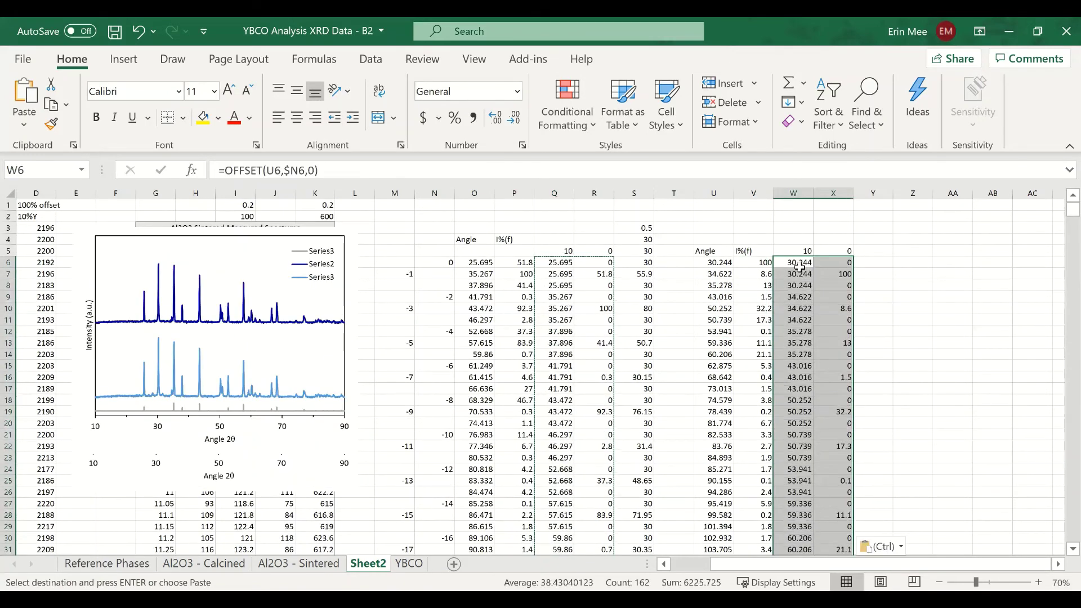
pyautogui.click(906, 296)
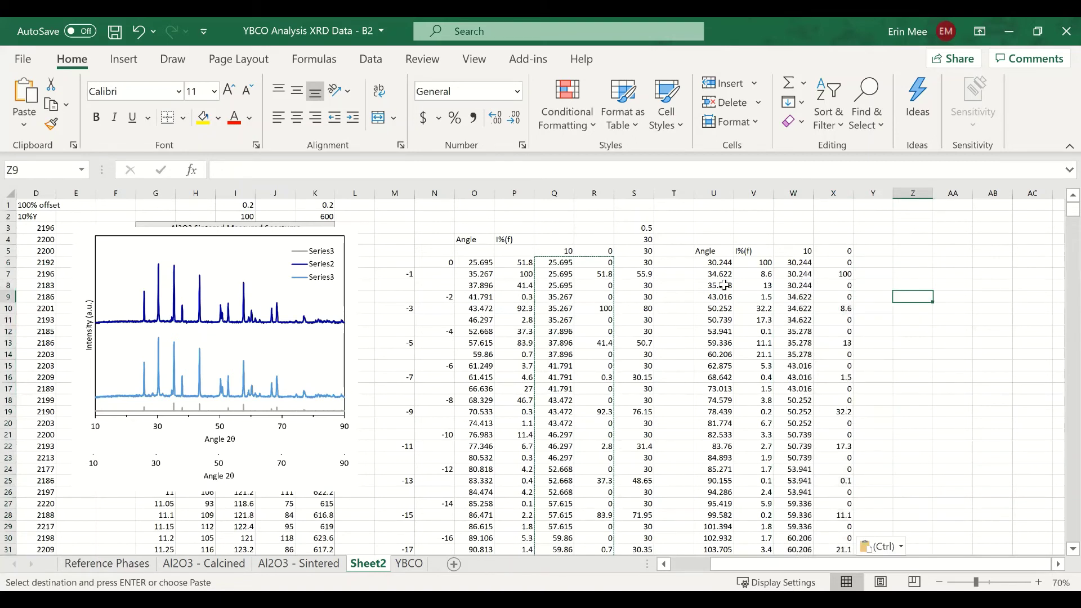
# Examine the pasted OFFSET formulas in columns W and X to check which tetragonal and row-offset cells they reference.
pyautogui.click(794, 263)
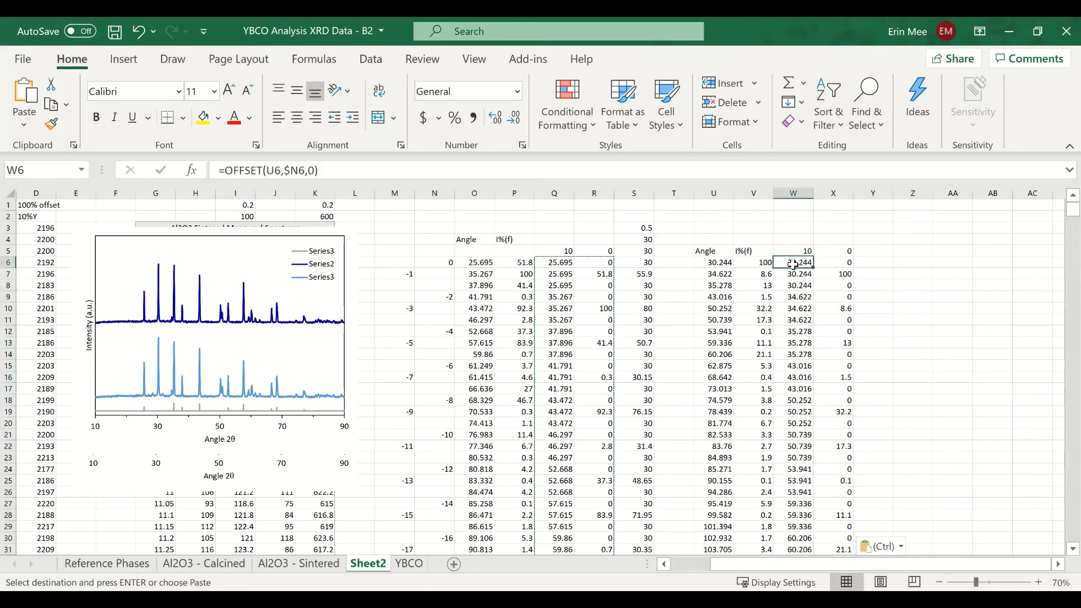
pyautogui.click(309, 171)
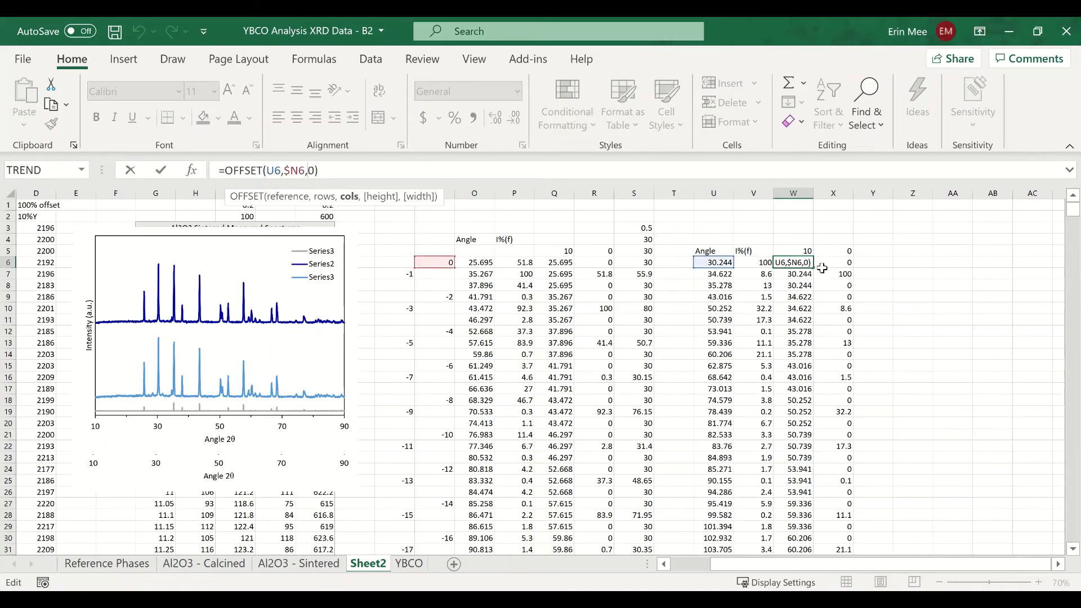
pyautogui.press('Return')
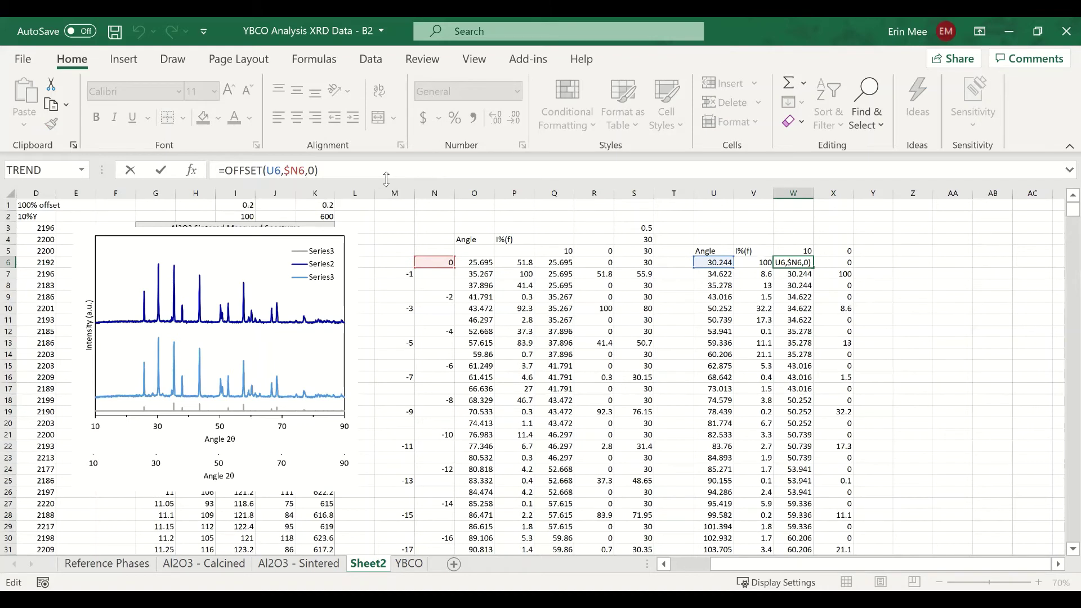
pyautogui.click(893, 287)
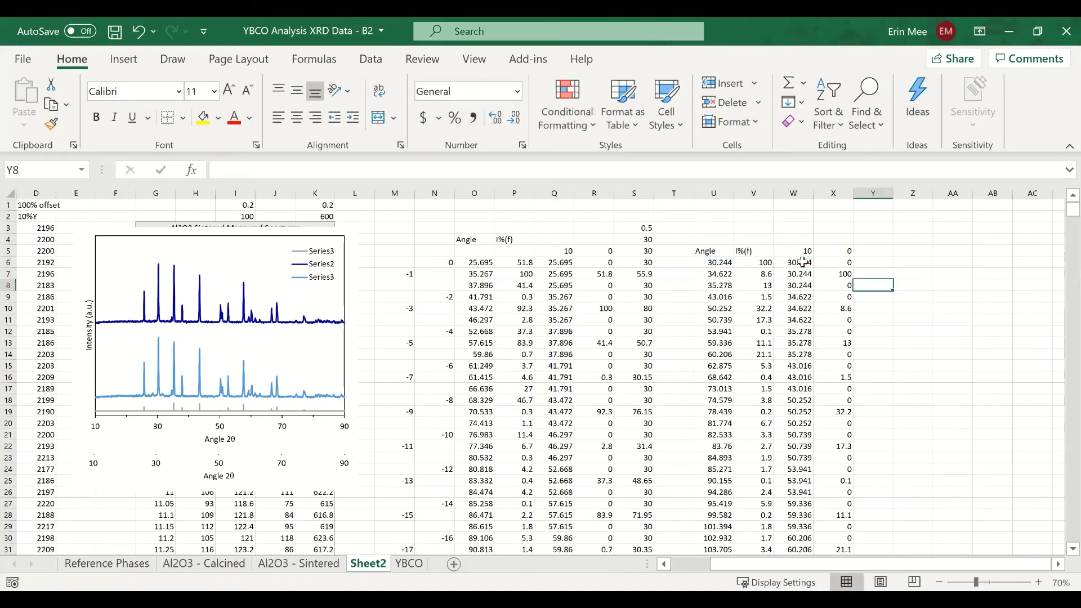
pyautogui.click(802, 262)
pyautogui.click(798, 299)
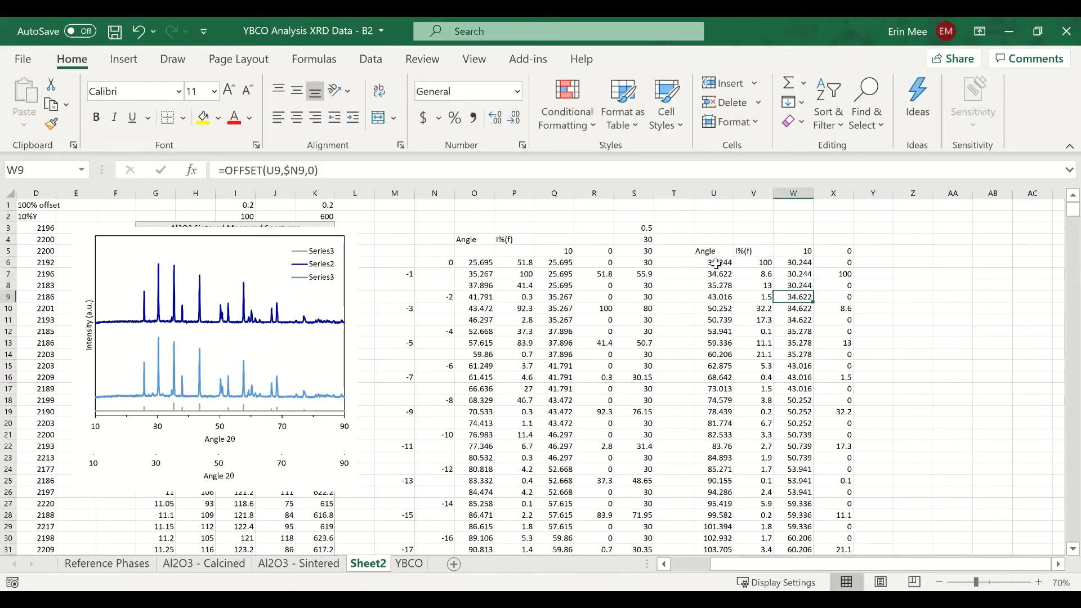
pyautogui.click(918, 333)
pyautogui.click(830, 277)
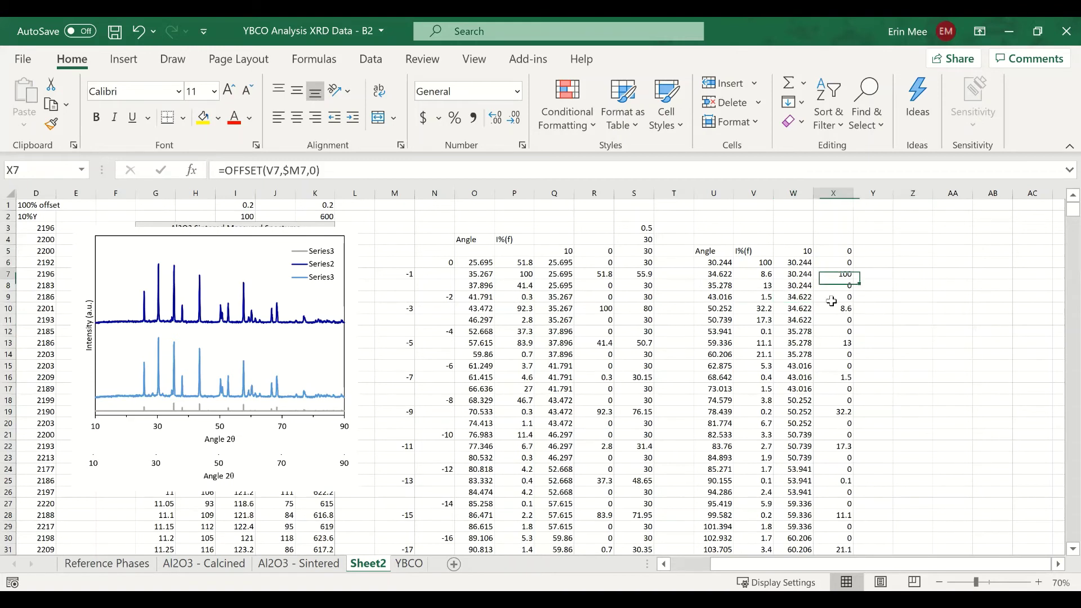
pyautogui.click(831, 309)
pyautogui.click(832, 346)
pyautogui.click(953, 343)
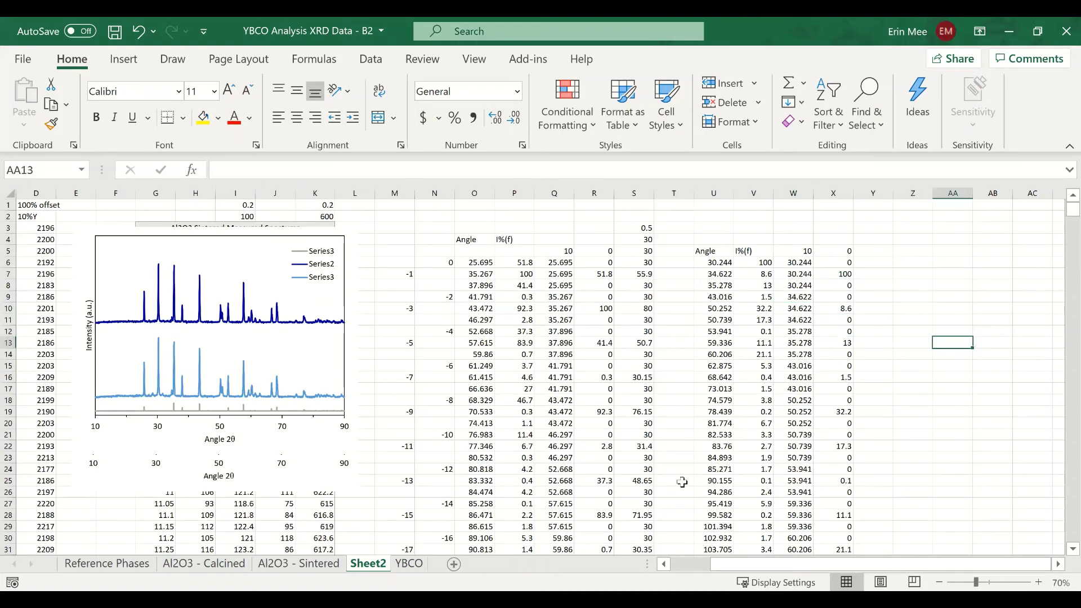
# Enter the tetragonal phase's offset of 60 in Y4 and scale factor of 0.5 in Y3.
pyautogui.click(912, 285)
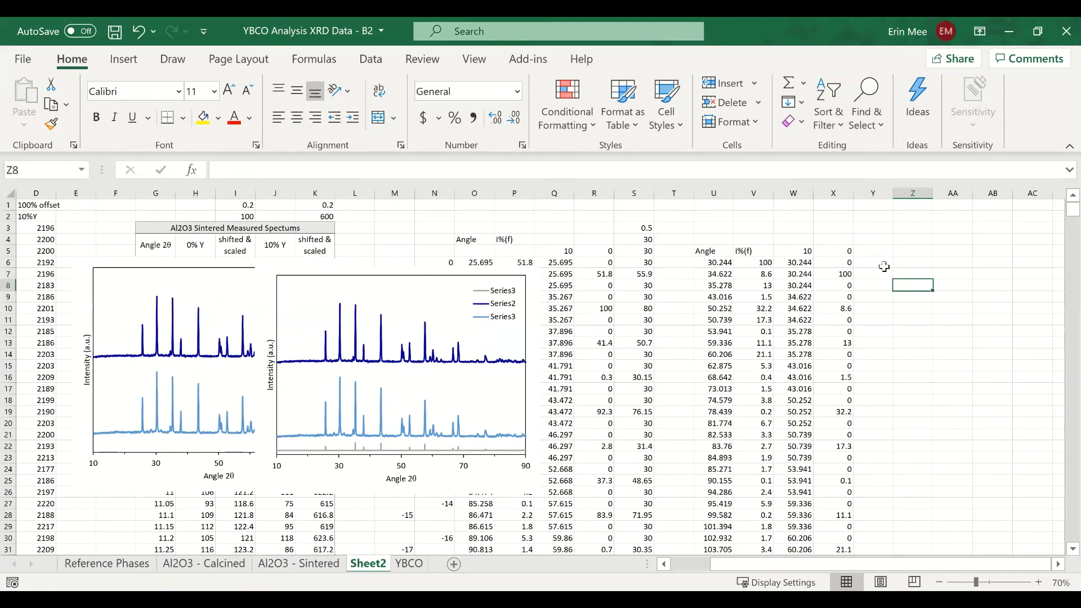
pyautogui.click(886, 261)
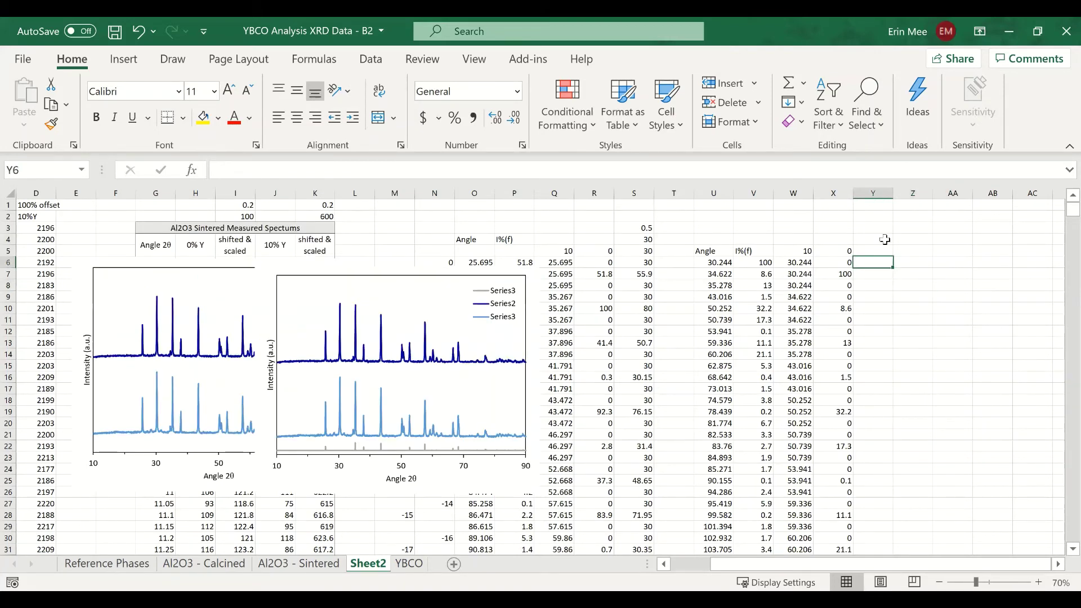
pyautogui.click(883, 239)
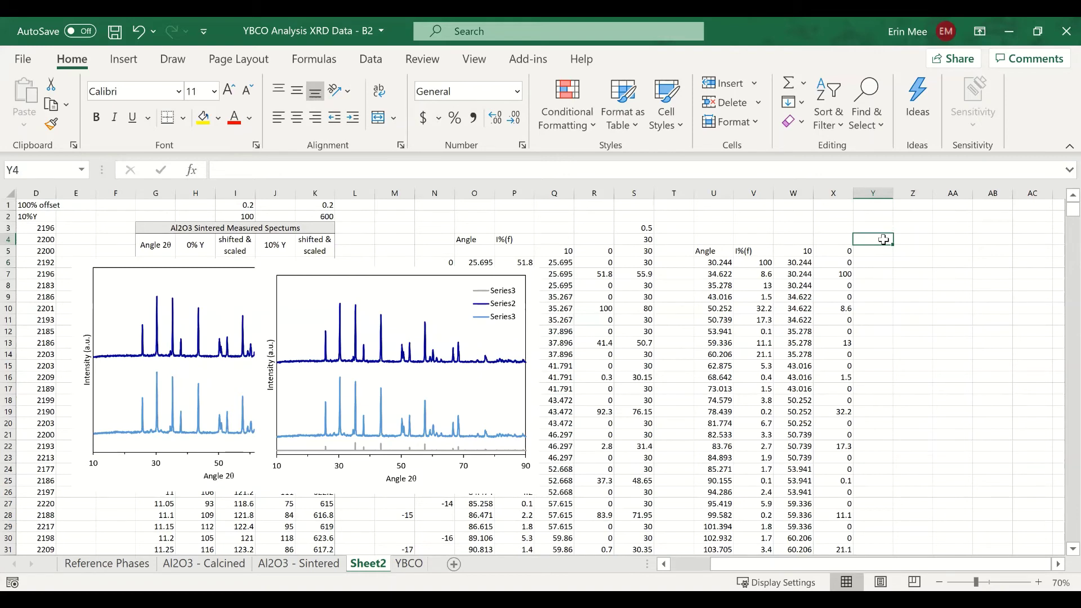
pyautogui.write('60')
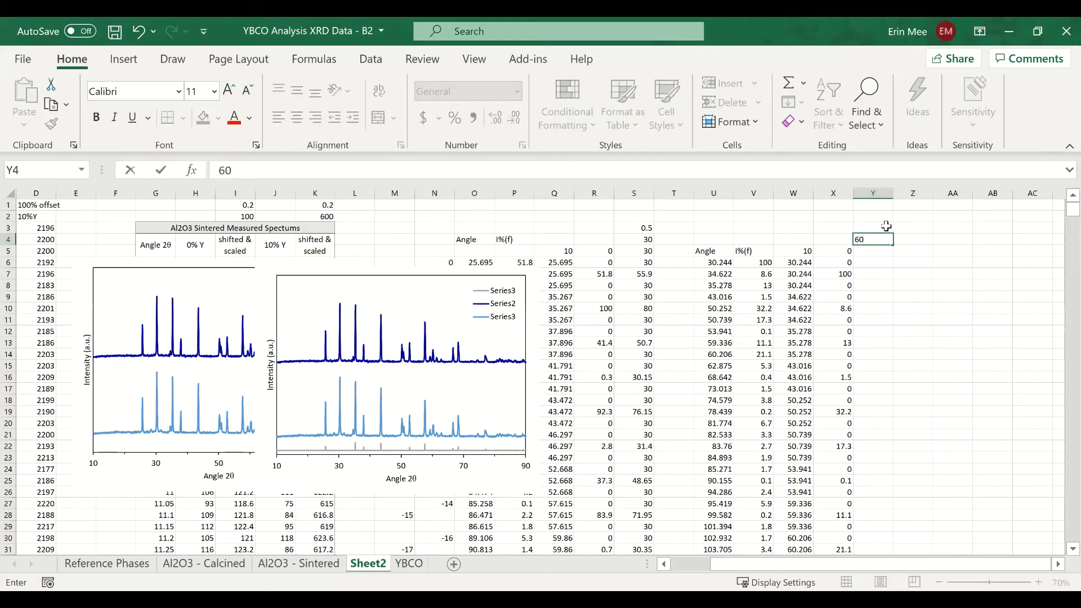
pyautogui.click(886, 226)
pyautogui.write('0.5')
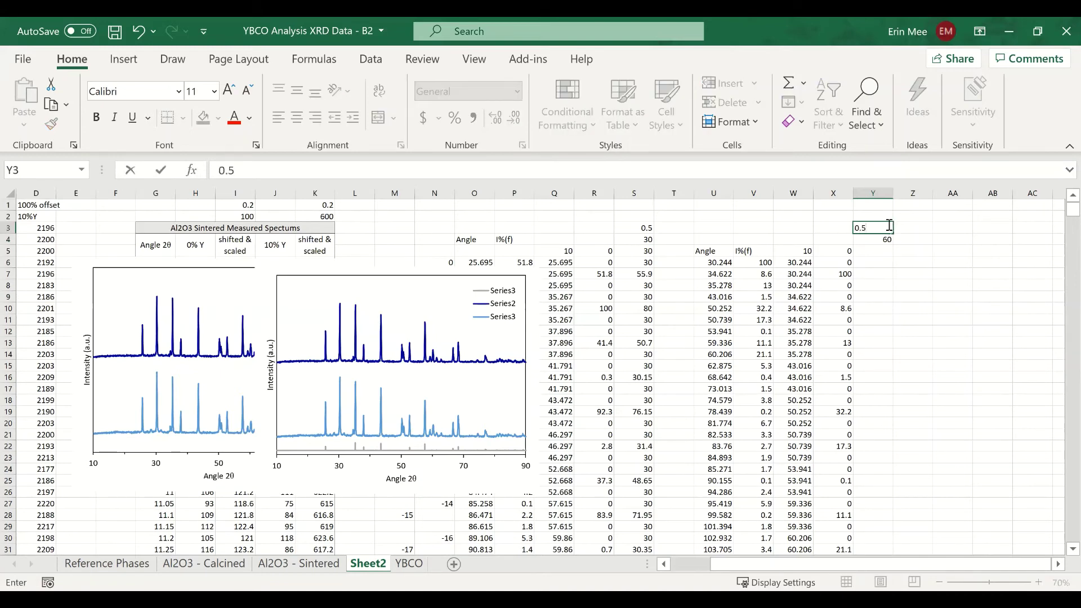
pyautogui.press('Return')
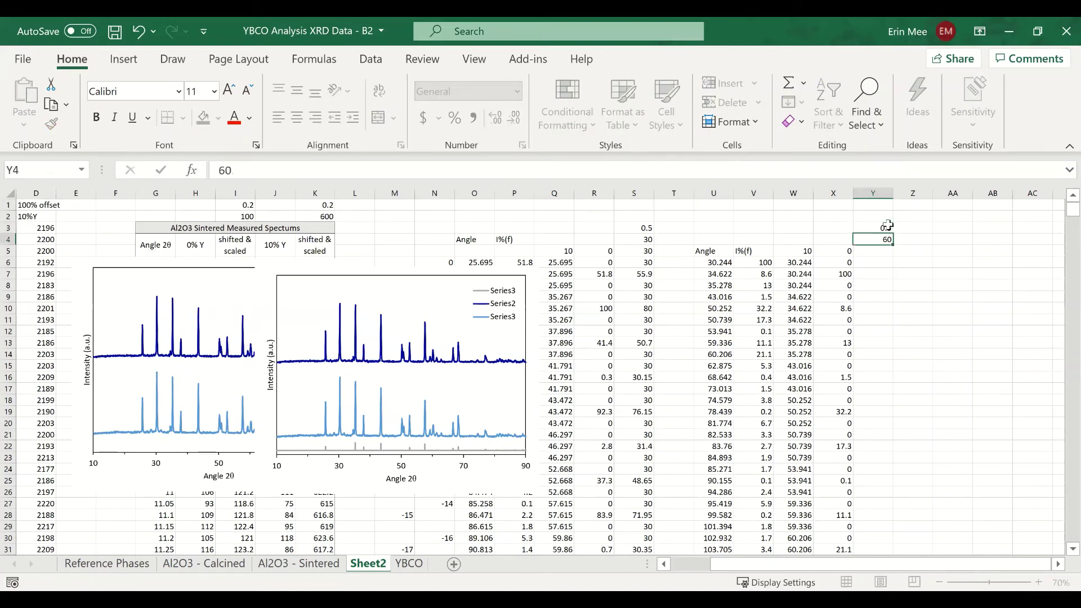
# Calculate the scaled and offset tetragonal intensity in Y5 as =X5*$Y$3+$Y$4.
pyautogui.click(877, 257)
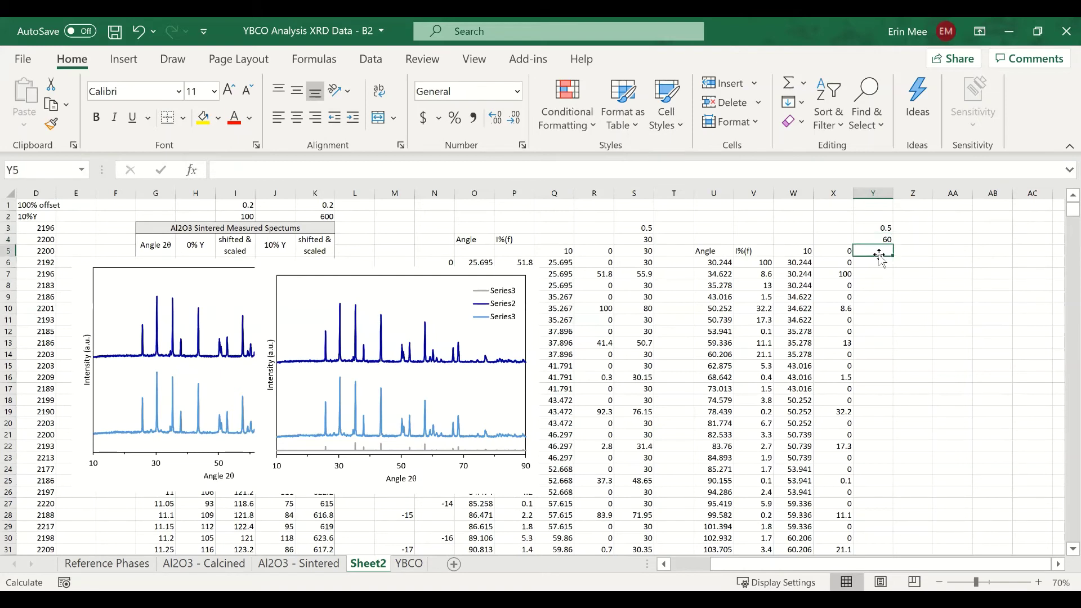
pyautogui.write('=')
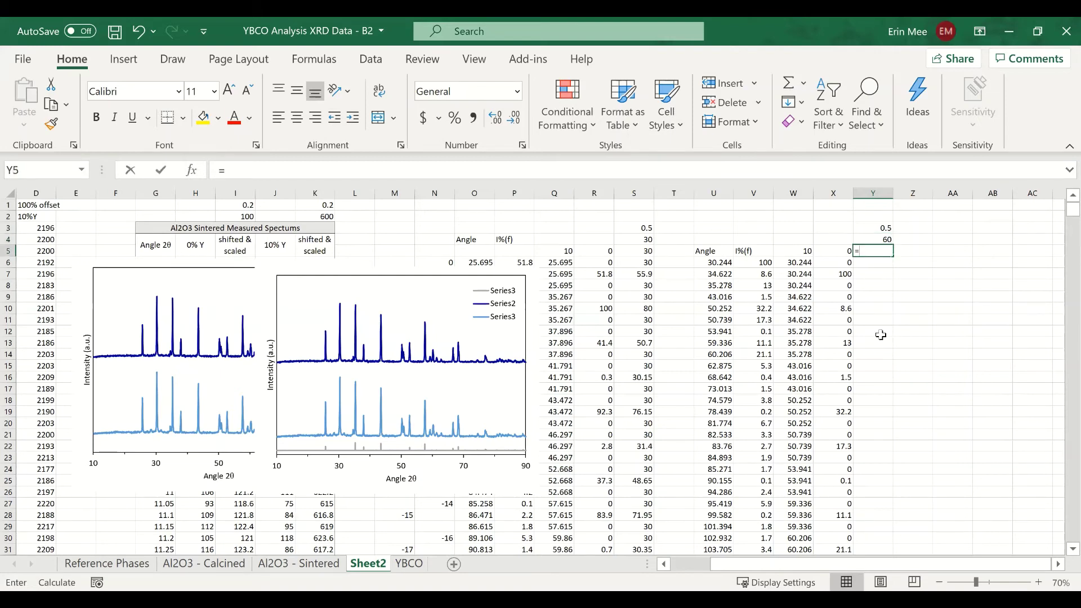
pyautogui.click(824, 249)
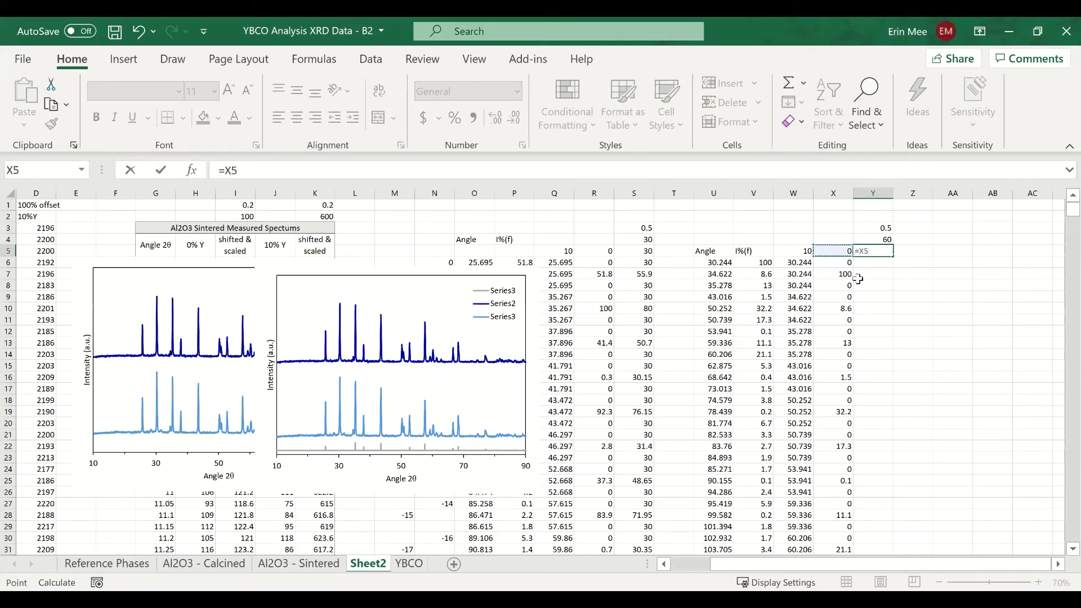
pyautogui.write('*')
pyautogui.click(869, 229)
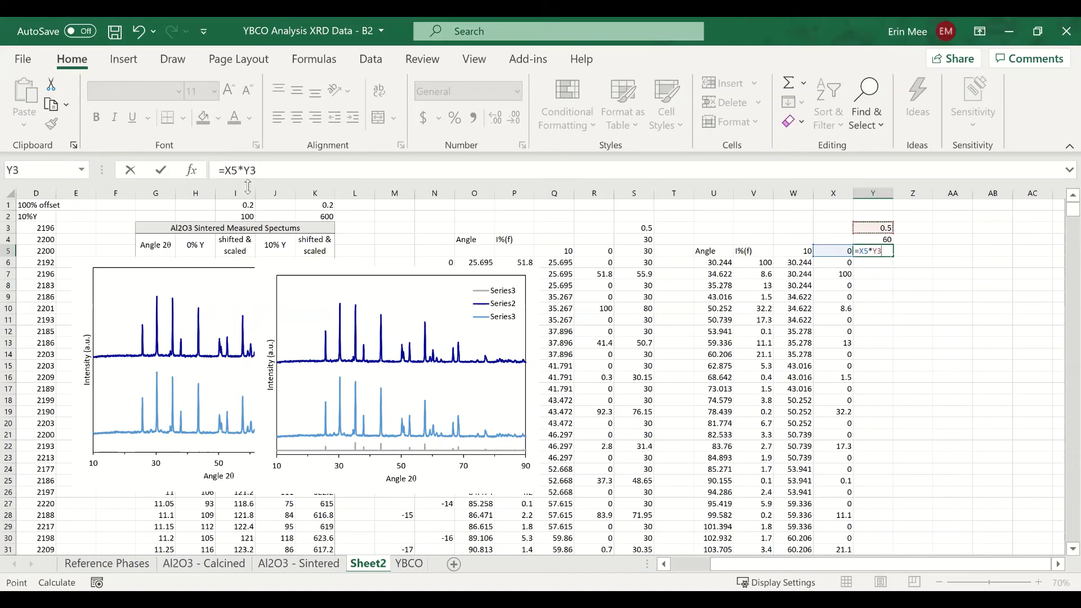
pyautogui.click(267, 170)
pyautogui.press('F4')
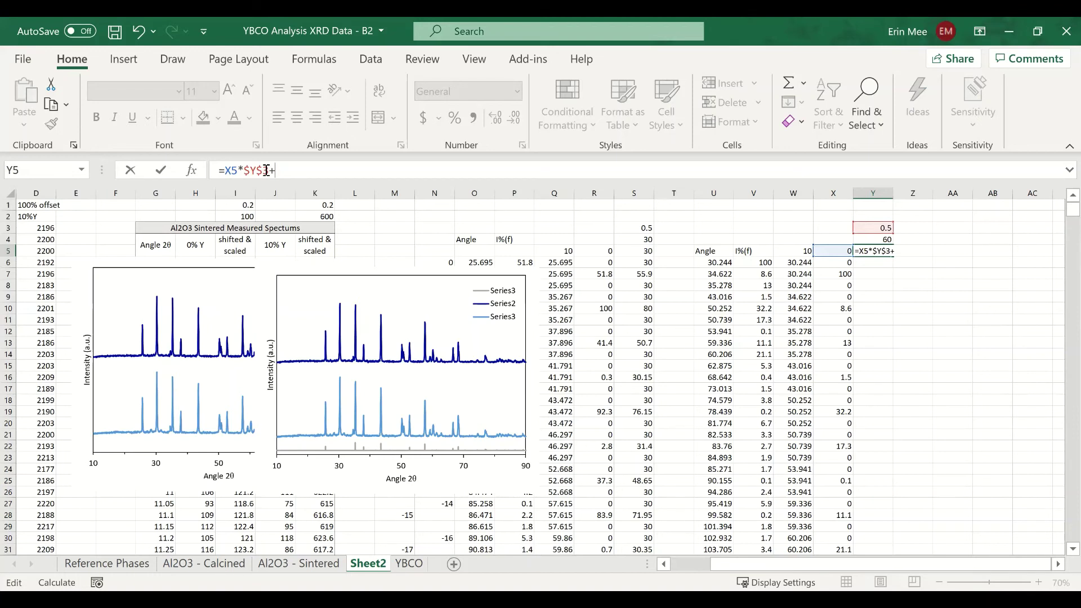
pyautogui.click(873, 240)
pyautogui.press('F4')
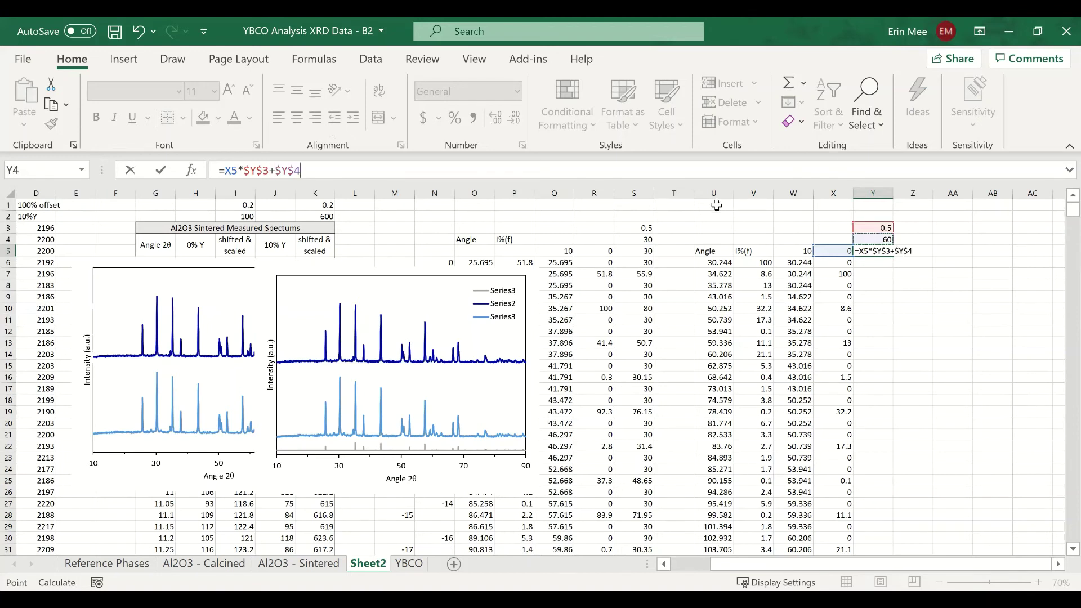
pyautogui.press('Return')
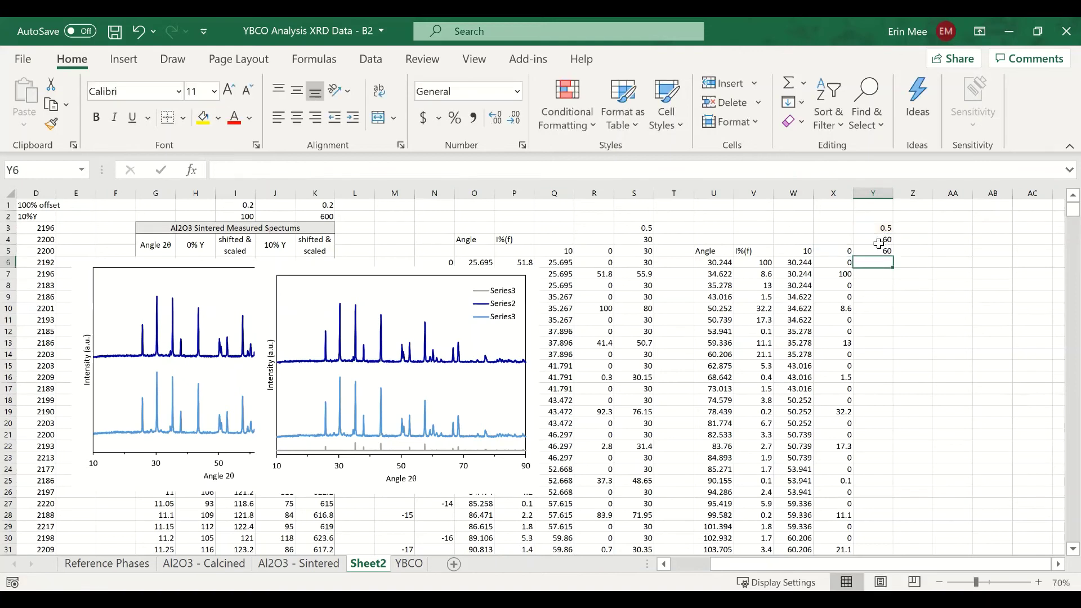
# Fill the Y5 formula down column Y to the end of the tripled tetragonal data and check the filled rows.
pyautogui.click(878, 252)
pyautogui.doubleClick(896, 260)
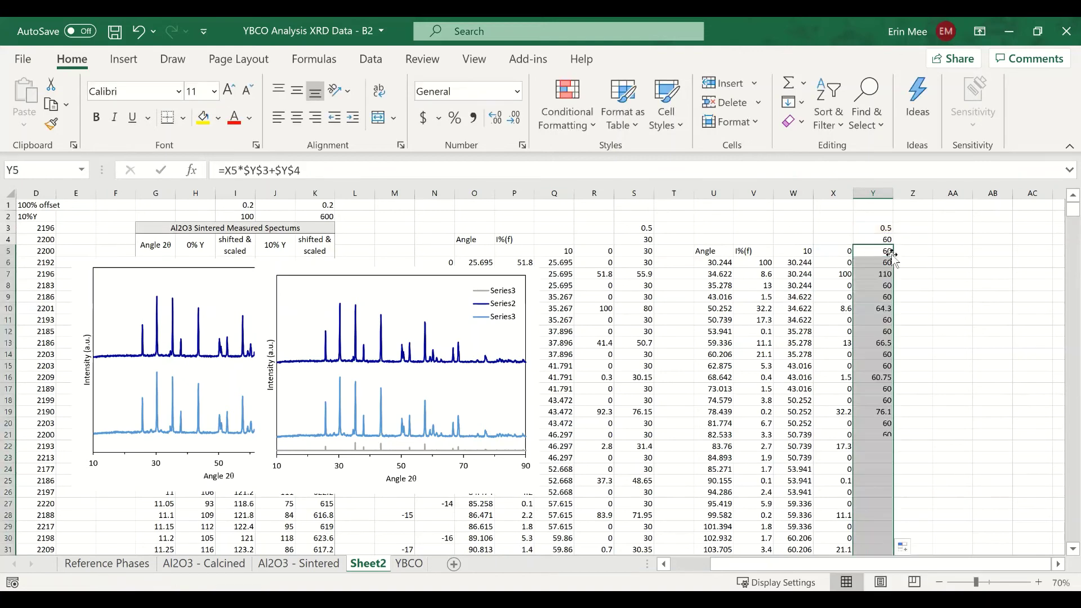
pyautogui.click(946, 326)
pyautogui.scroll(-19, 946, 324)
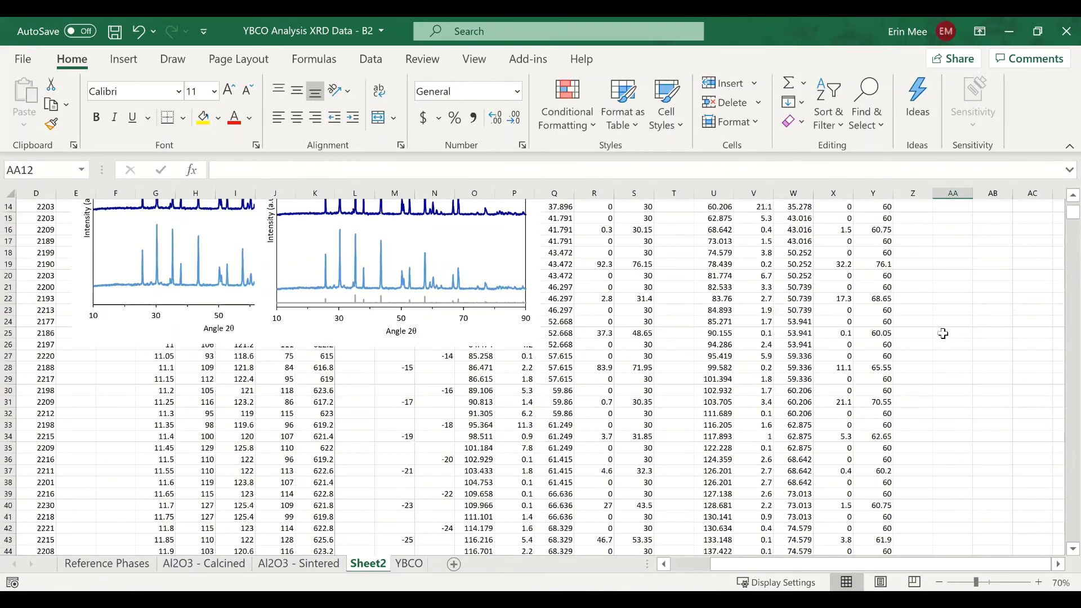
pyautogui.scroll(7, 946, 344)
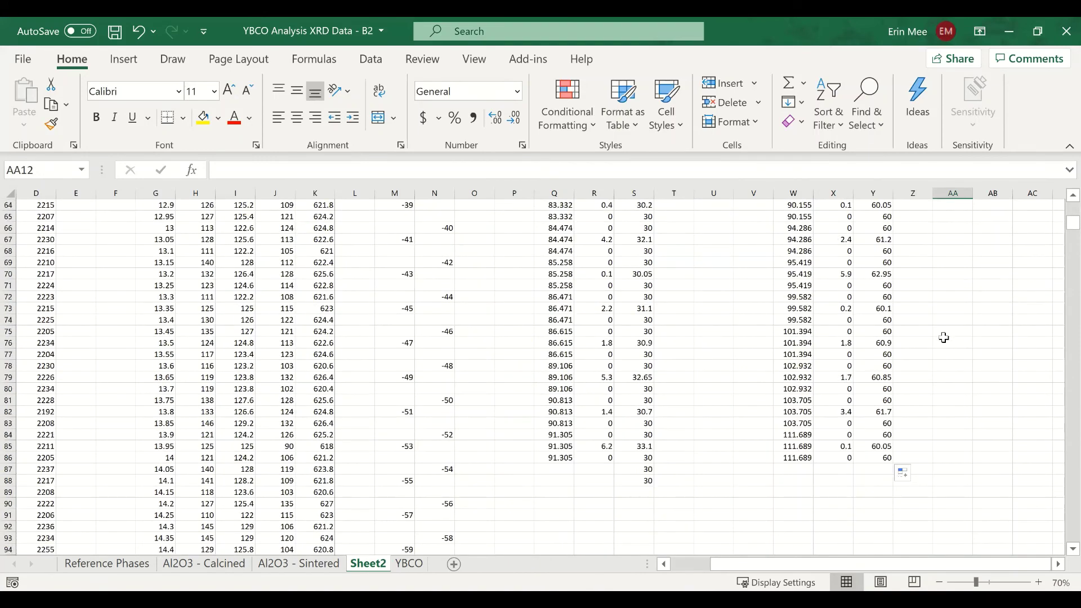
pyautogui.scroll(12, 946, 335)
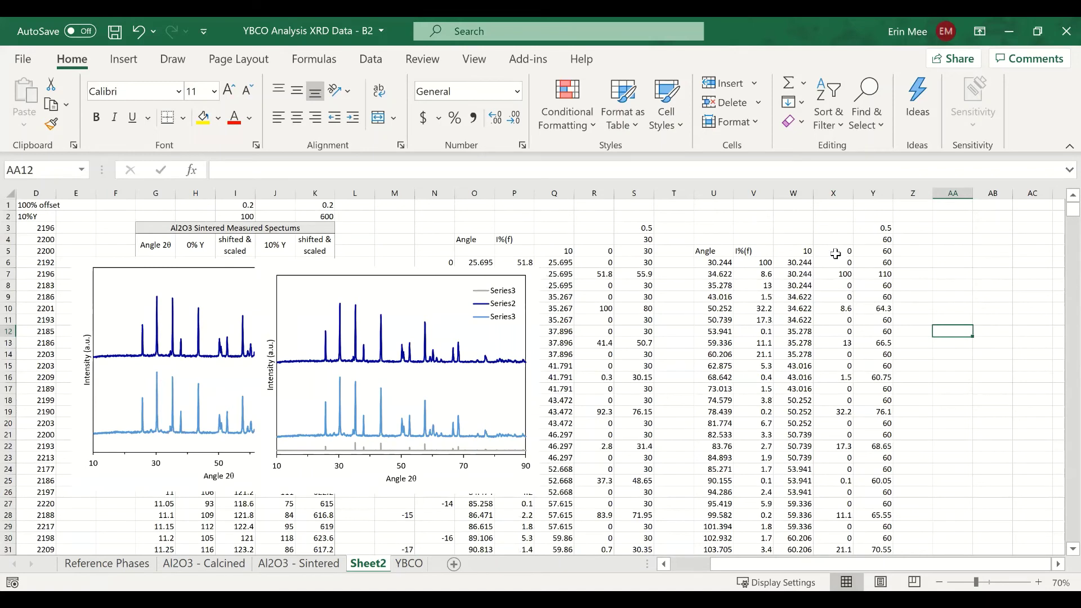
pyautogui.moveTo(835, 254); pyautogui.dragTo(877, 263)
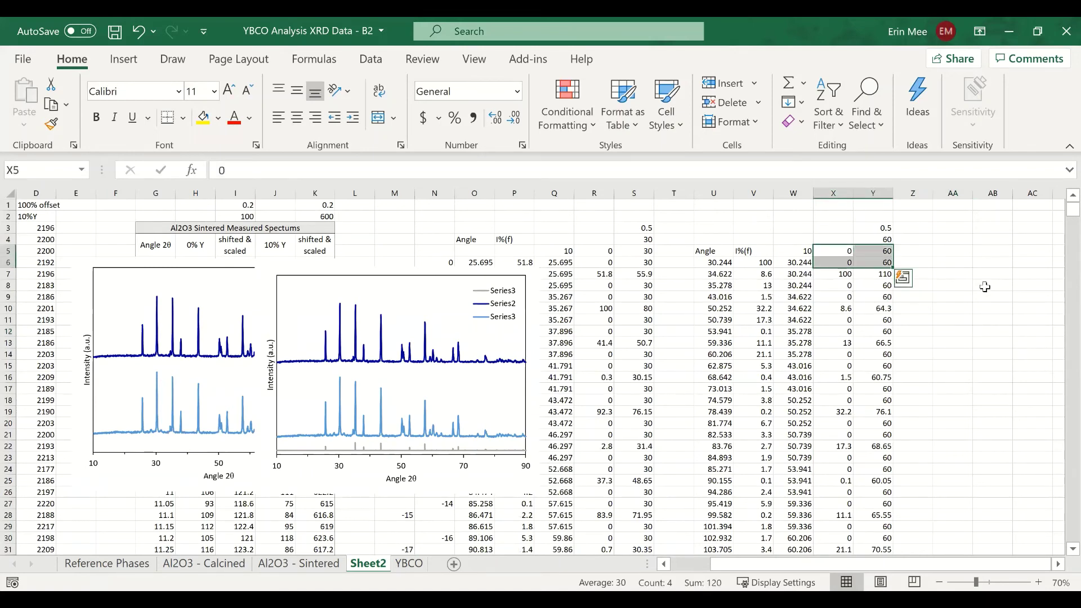
pyautogui.hotkey('ctrl', 'shift', 'Down')
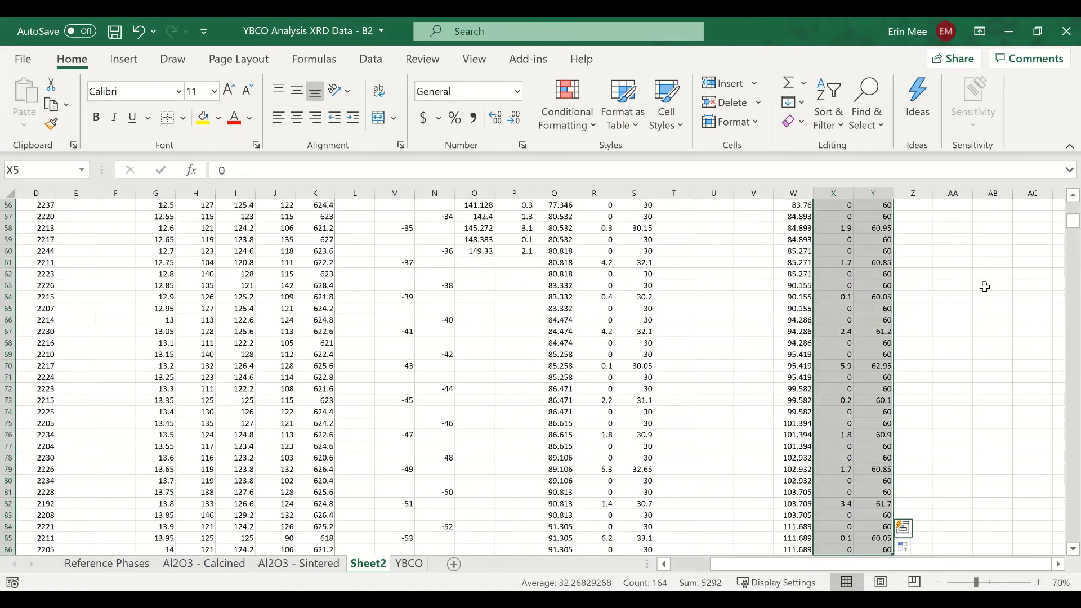
pyautogui.hotkey('ctrl', 'c')
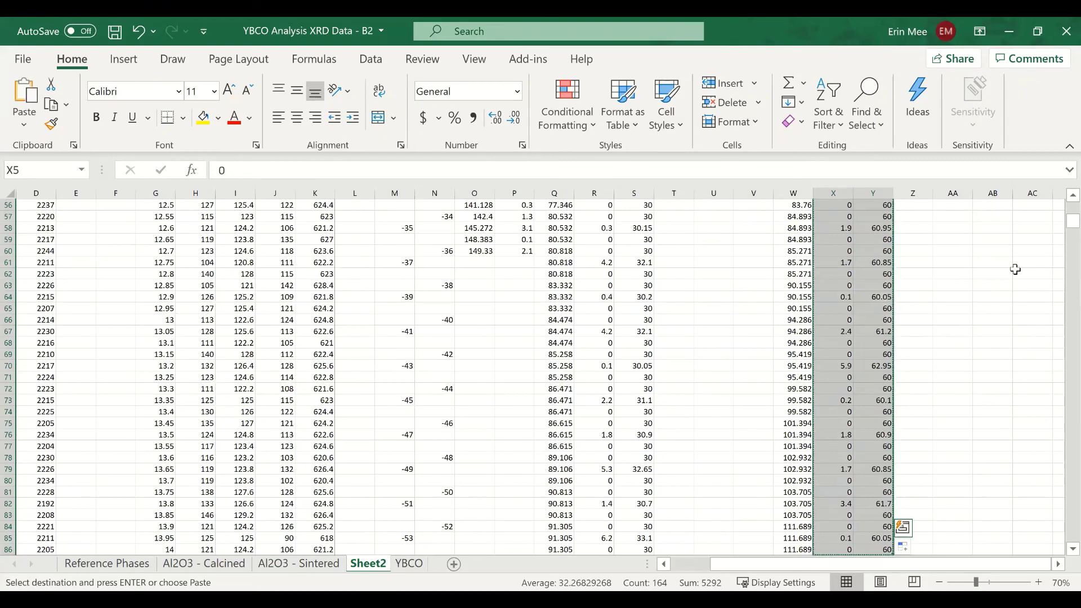
pyautogui.hotkey('ctrl', 'BackSpace')
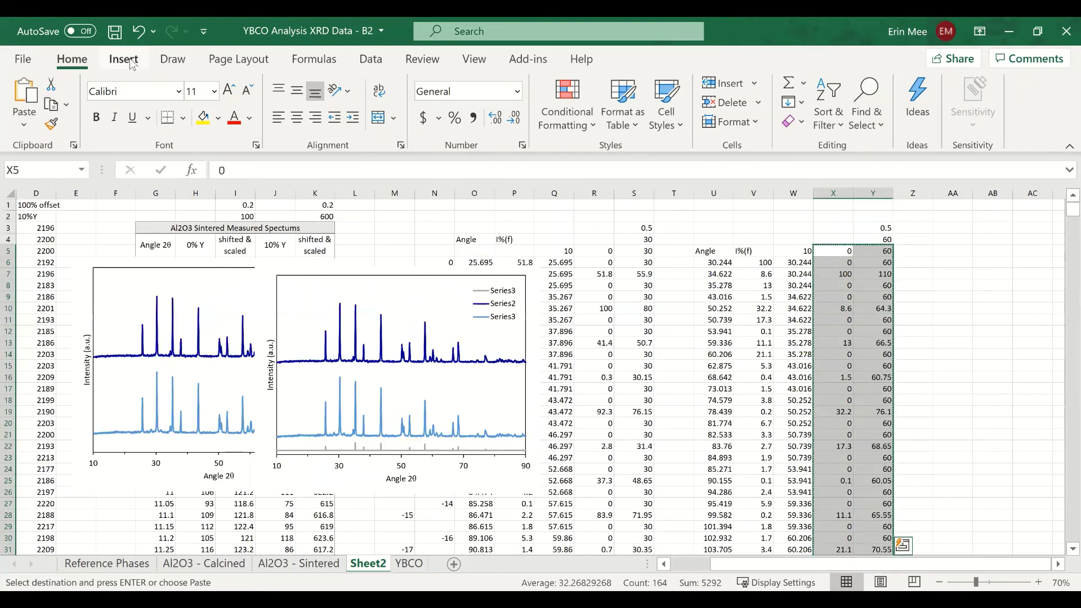
pyautogui.click(123, 59)
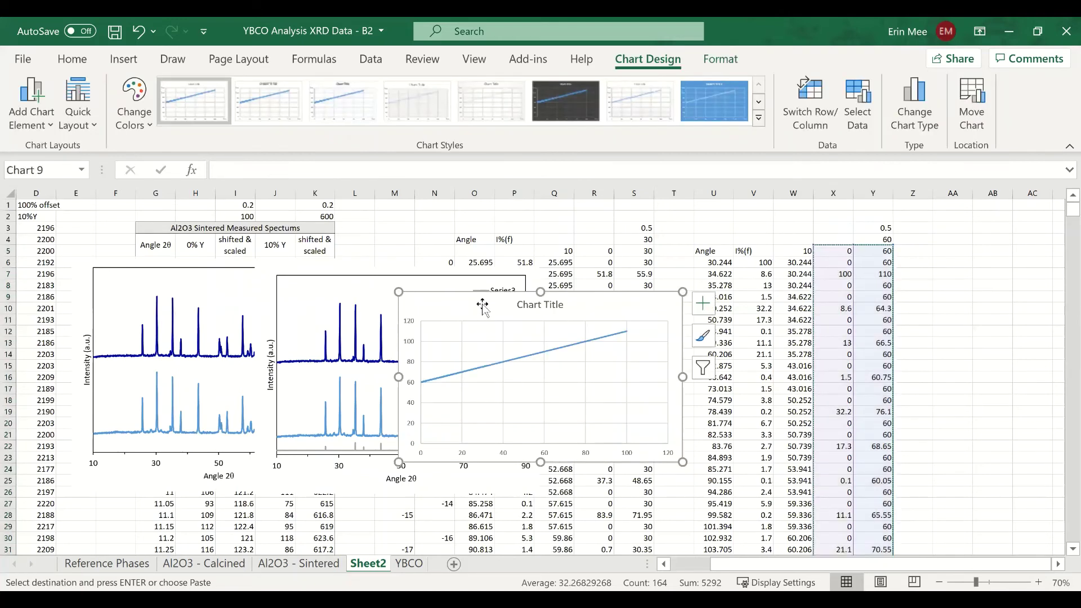
pyautogui.moveTo(483, 304); pyautogui.dragTo(522, 318)
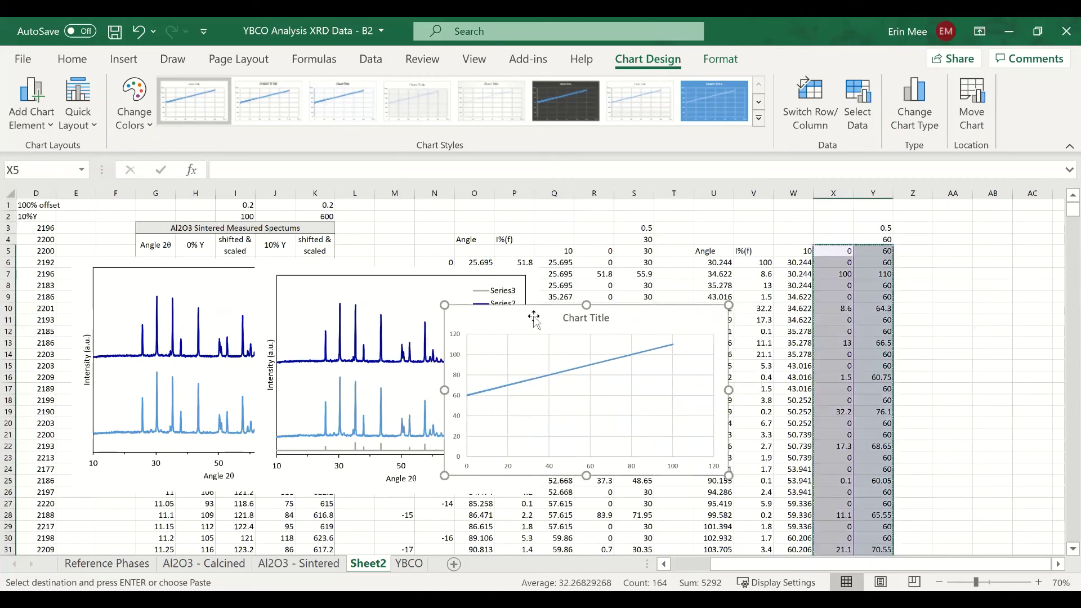
pyautogui.press('Delete')
pyautogui.click(950, 343)
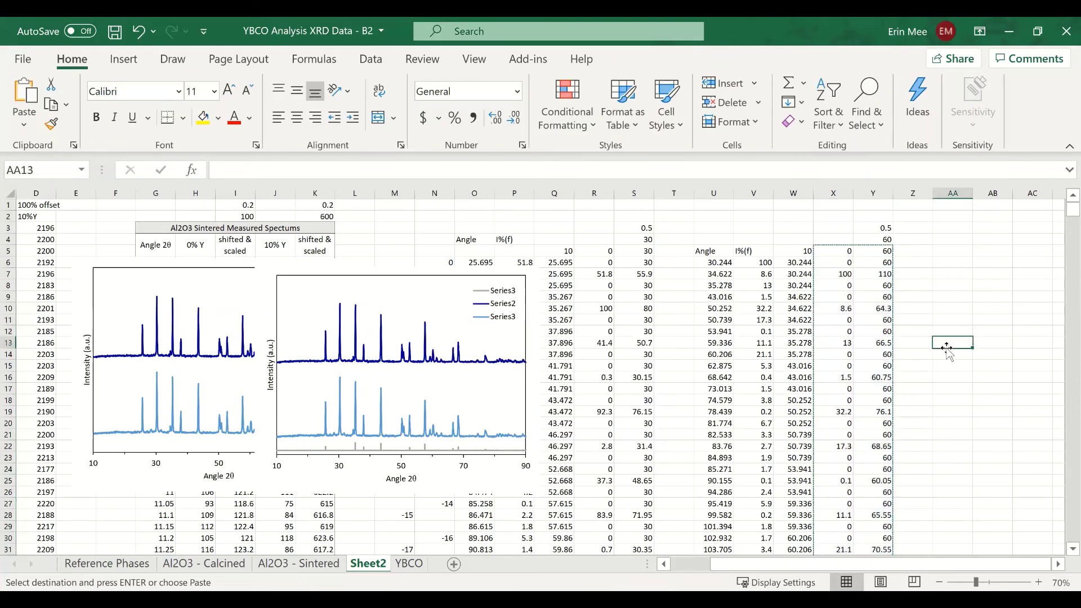
pyautogui.click(954, 409)
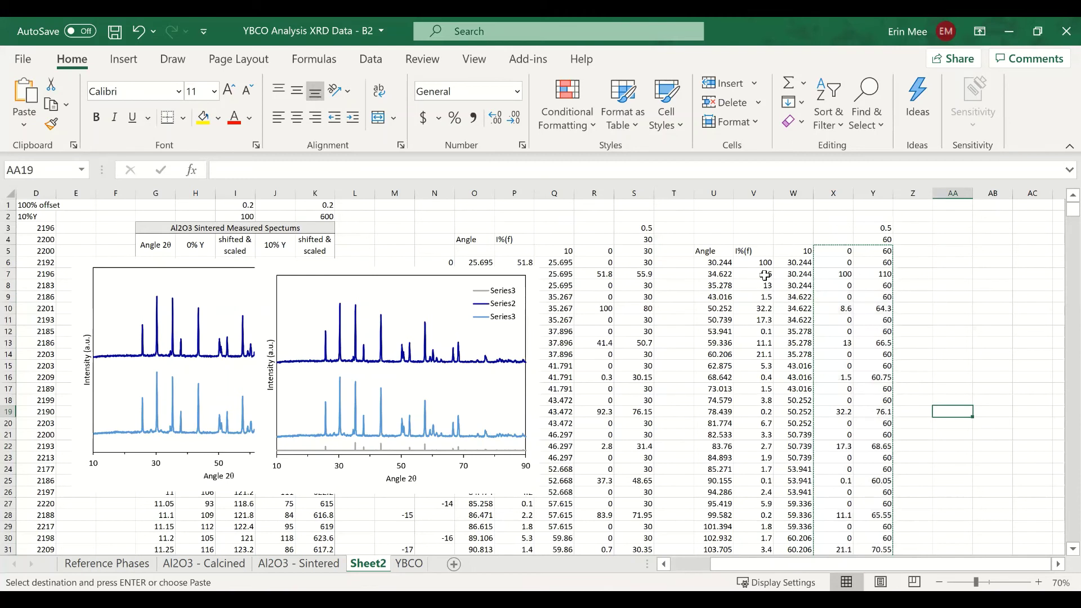
# Plot the tetragonal angles in column W against the scaled intensities in column Y as a straight-line scatter chart over columns U to AA.
pyautogui.click(794, 254)
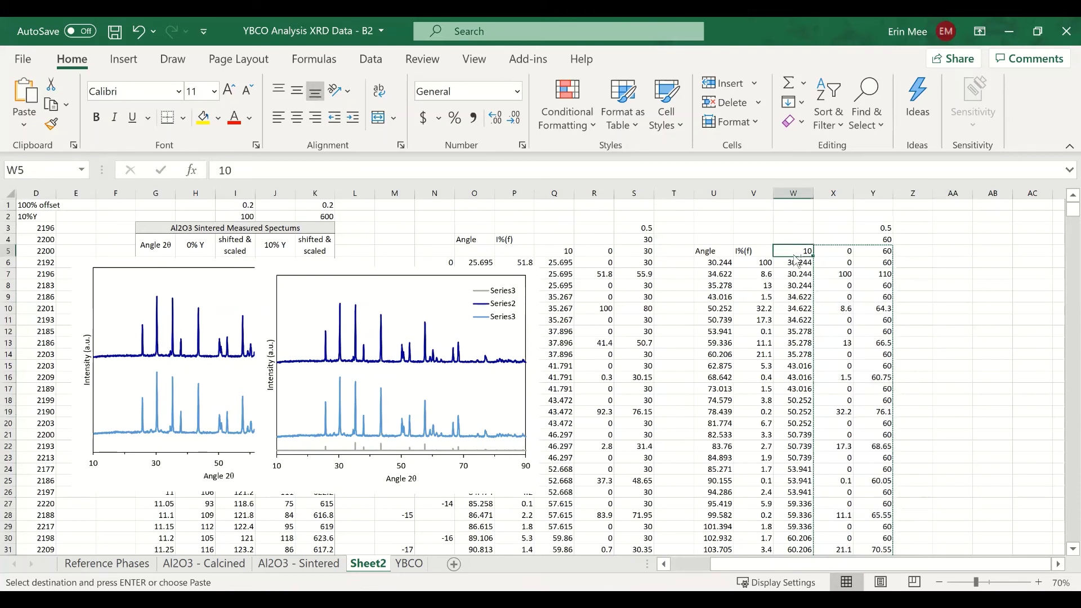
pyautogui.hotkey('ctrl', 'shift', 'Down')
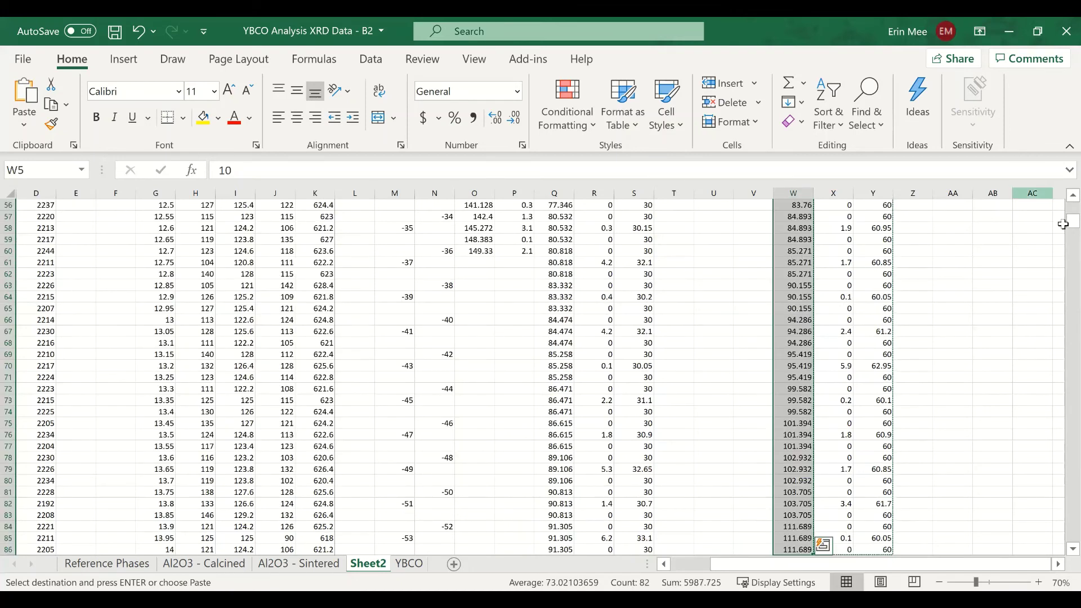
pyautogui.scroll(18, 892, 258)
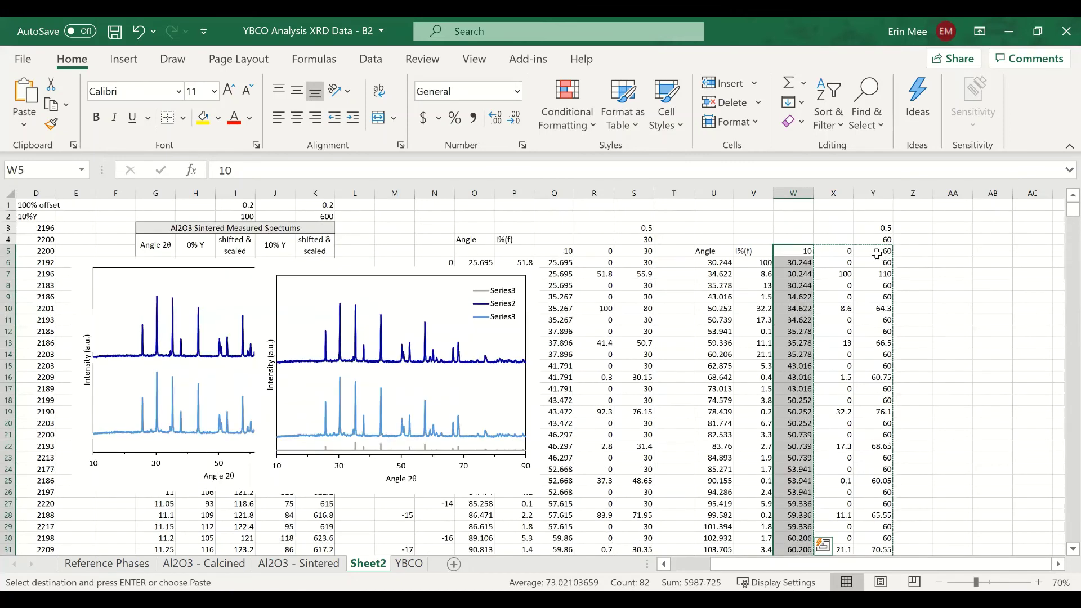
pyautogui.keyDown('ctrl'); pyautogui.click(881, 254); pyautogui.keyUp('ctrl')
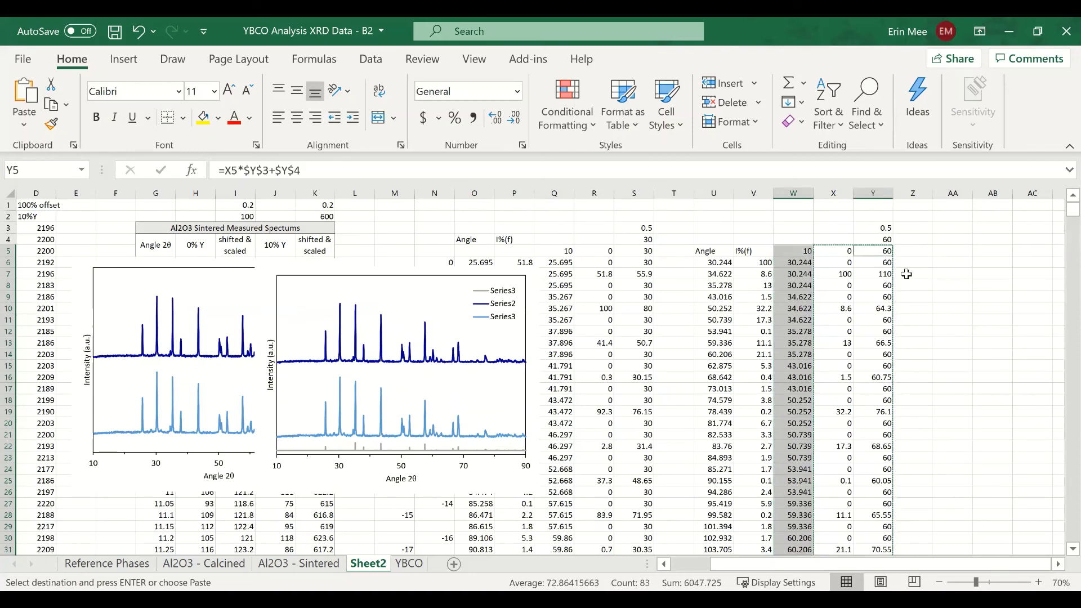
pyautogui.hotkey('ctrl', 'shift', 'Down')
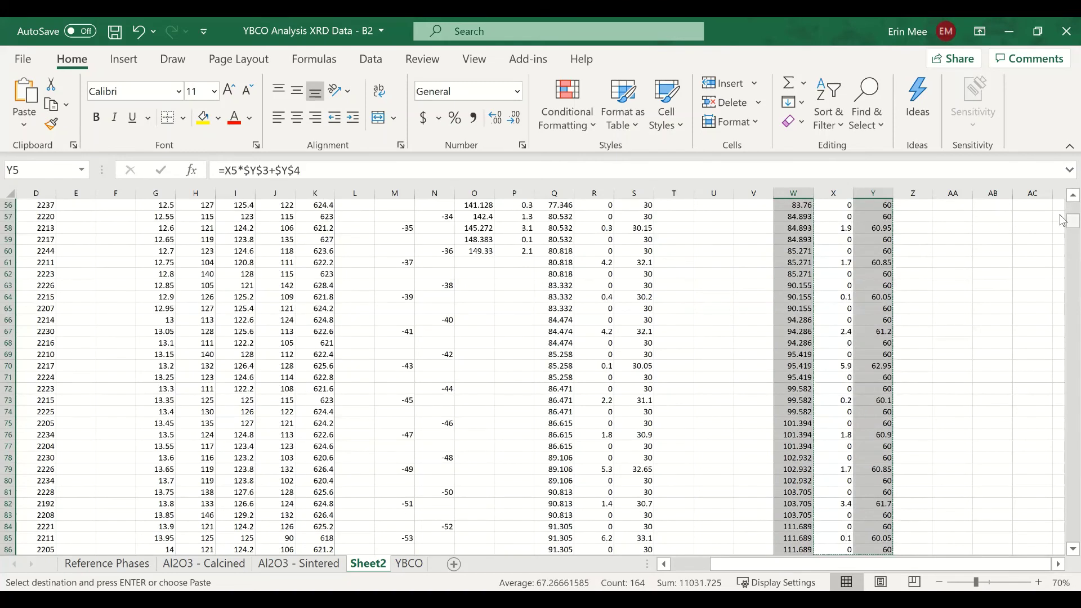
pyautogui.scroll(18, 540, 371)
pyautogui.click(124, 59)
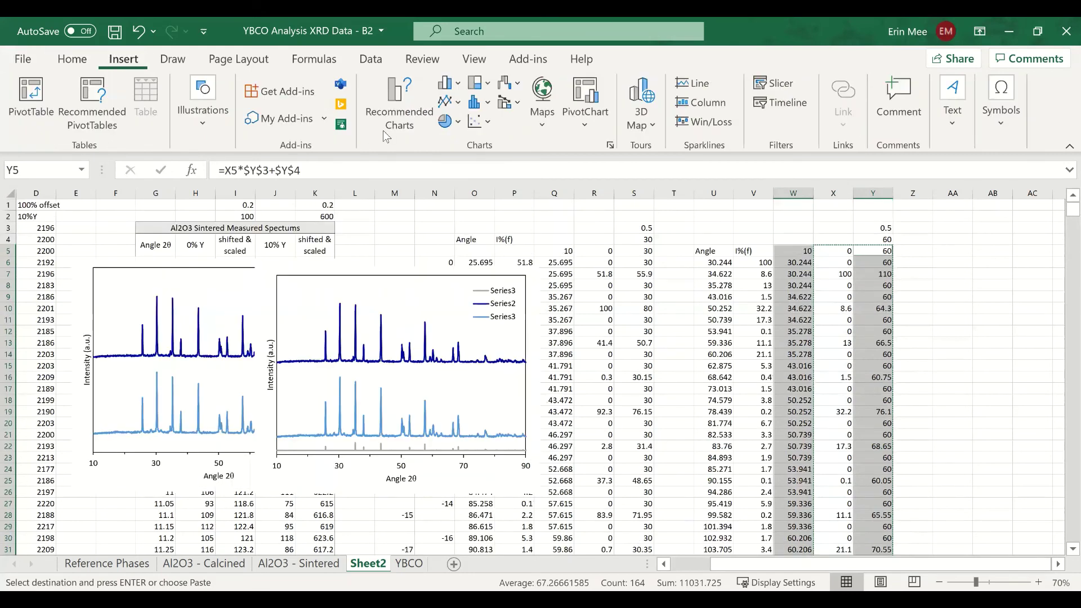
pyautogui.click(485, 126)
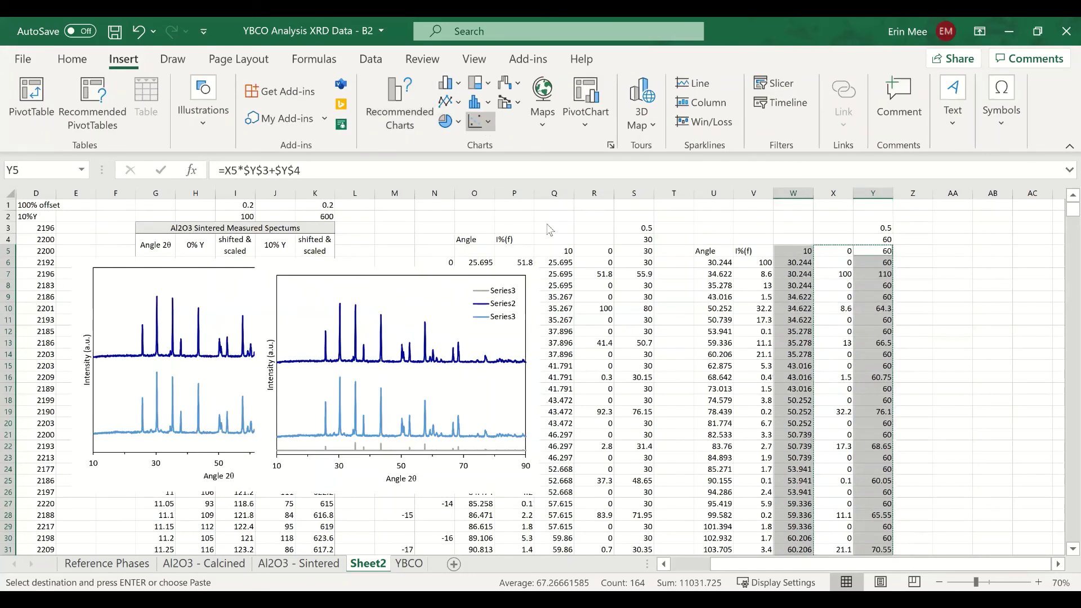
pyautogui.moveTo(486, 305); pyautogui.dragTo(779, 286)
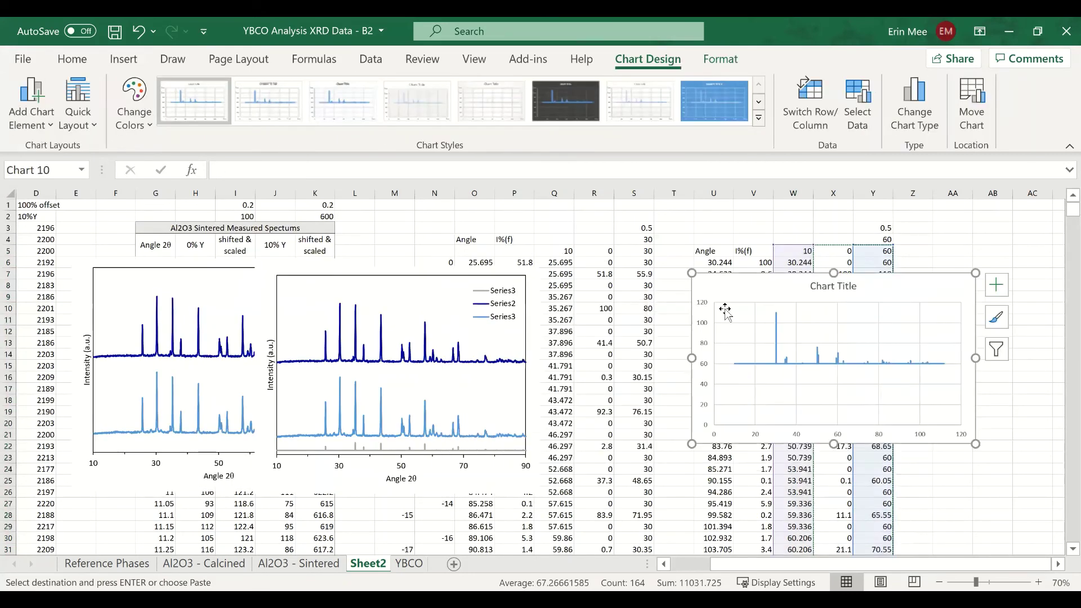
# Paste the combined Al2O3 and measured-spectra chart into the new tetragonal chart and move it over columns N to T.
pyautogui.click(305, 472)
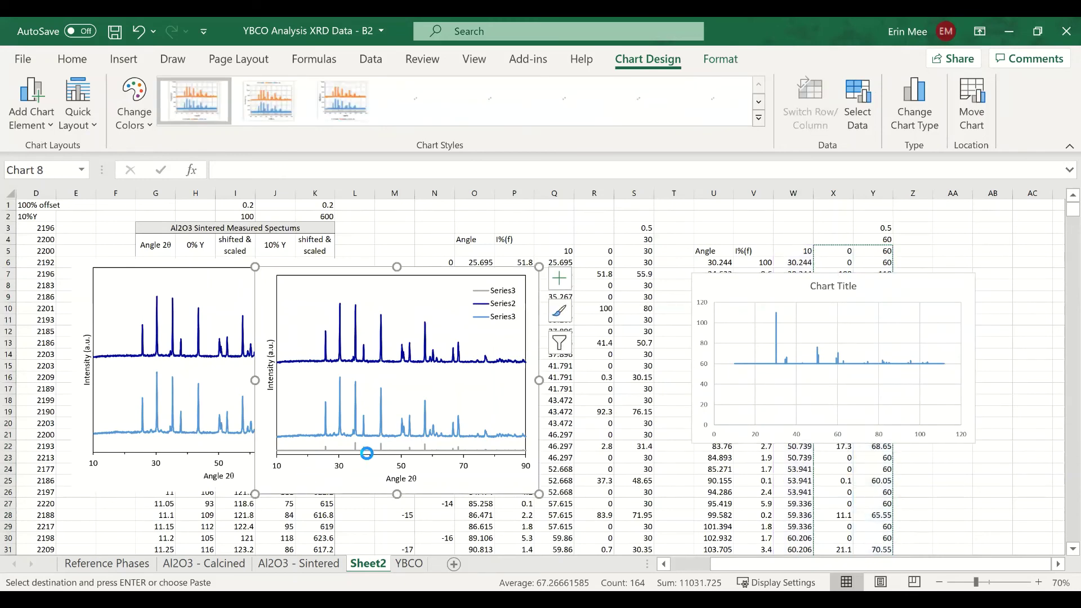
pyautogui.click(782, 290)
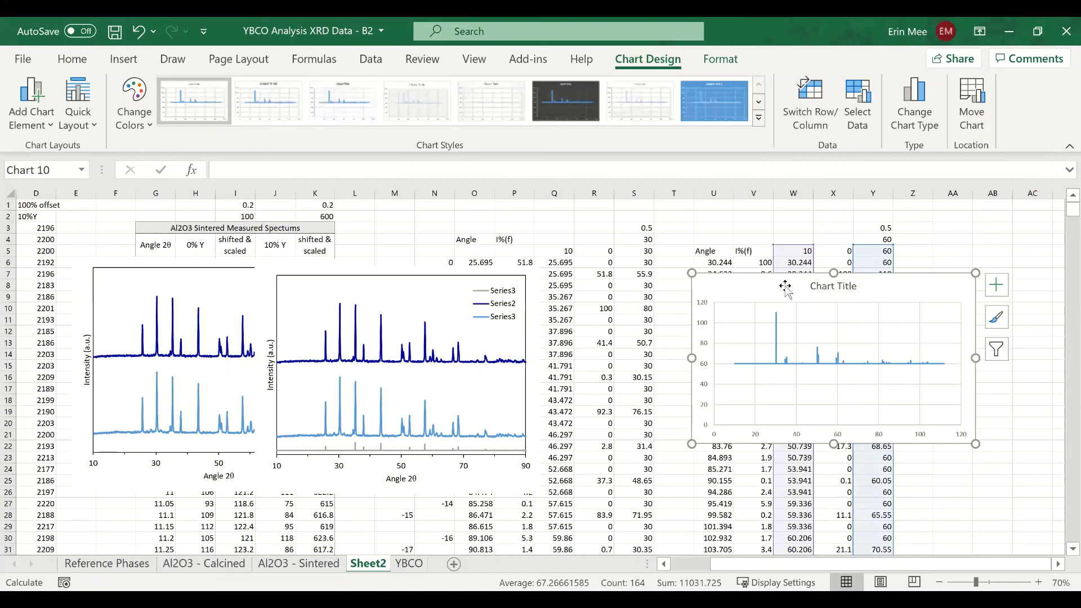
pyautogui.hotkey('ctrl', 'v')
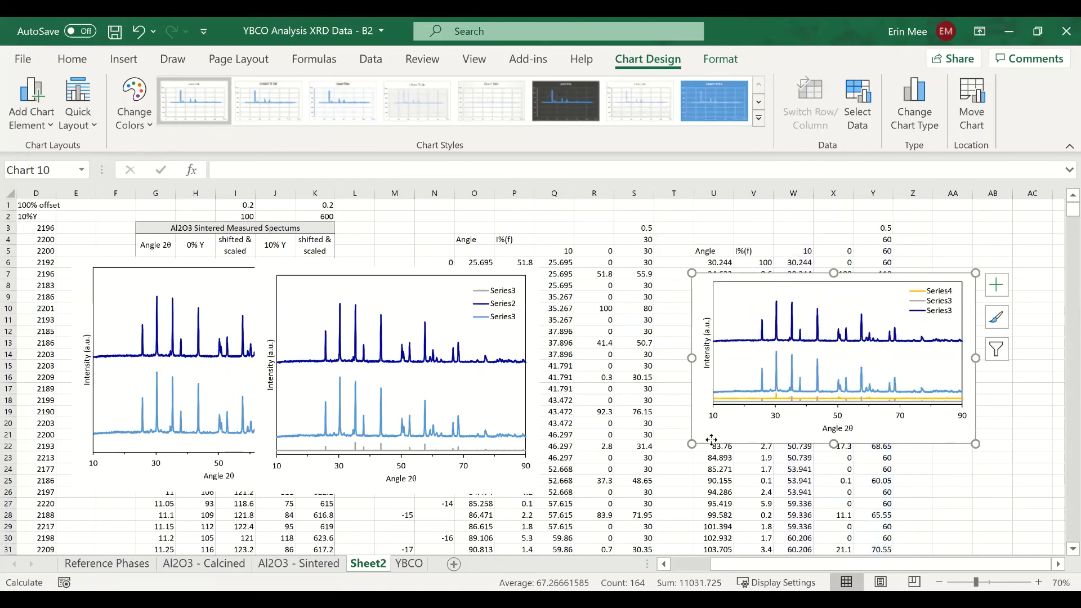
pyautogui.moveTo(716, 434); pyautogui.dragTo(460, 446)
# Delete the superseded combined chart while keeping the 0% Y and 10% Y chart, and stretch the new four-series chart taller to about row 30.
pyautogui.click(314, 481)
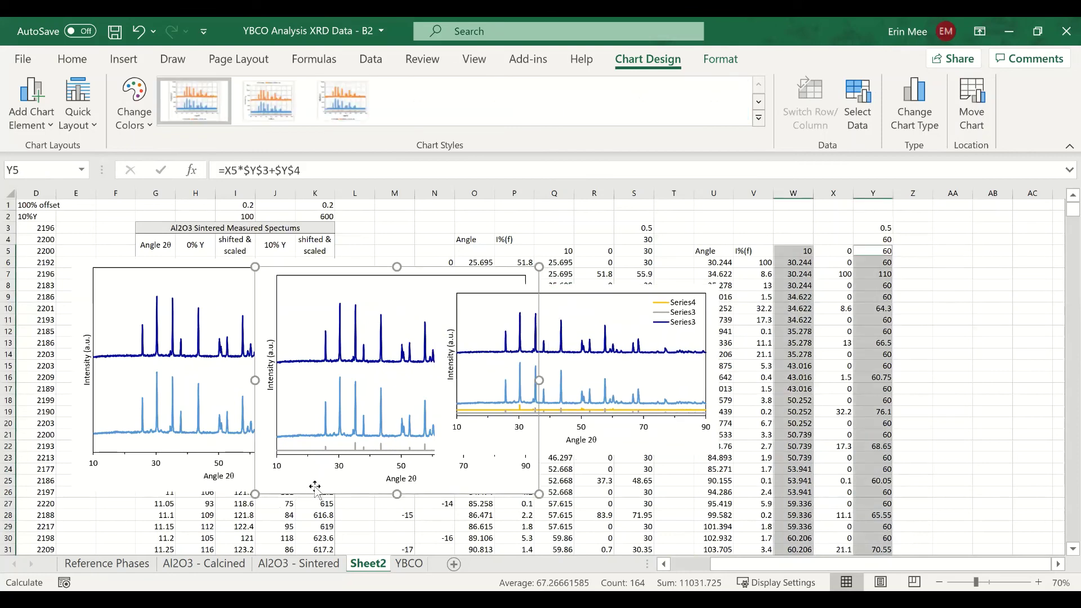
pyautogui.press('Delete')
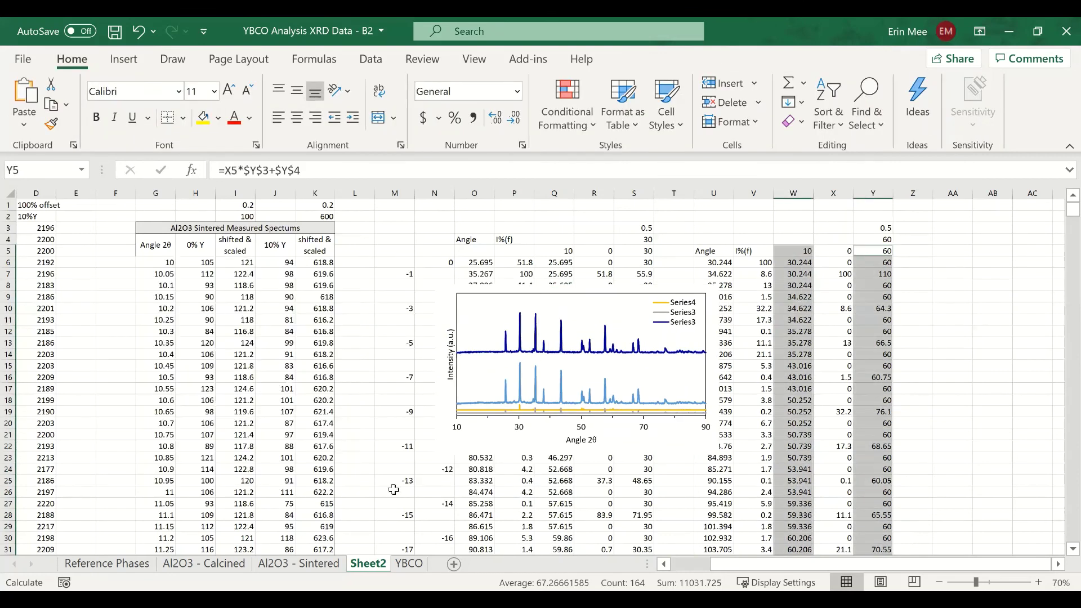
pyautogui.hotkey('ctrl', 'z')
pyautogui.click(394, 515)
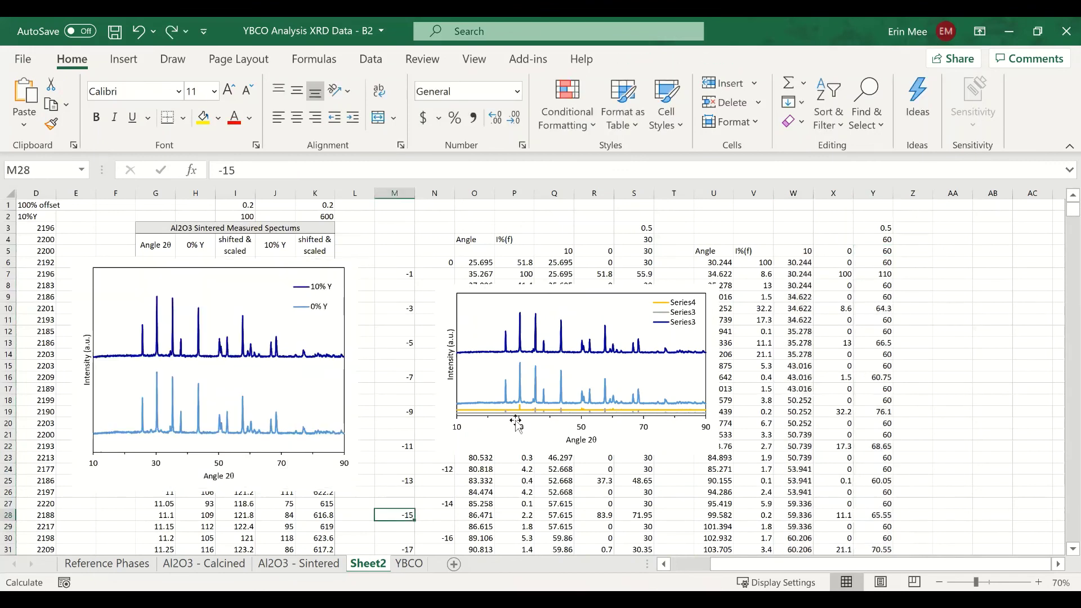
pyautogui.click(505, 442)
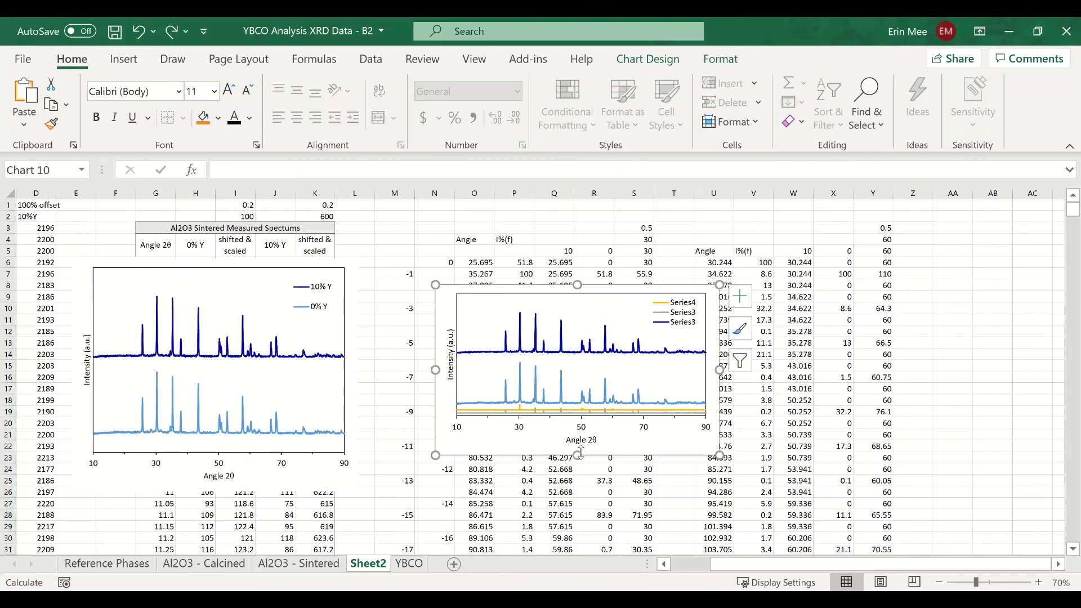
pyautogui.moveTo(579, 472); pyautogui.dragTo(580, 525)
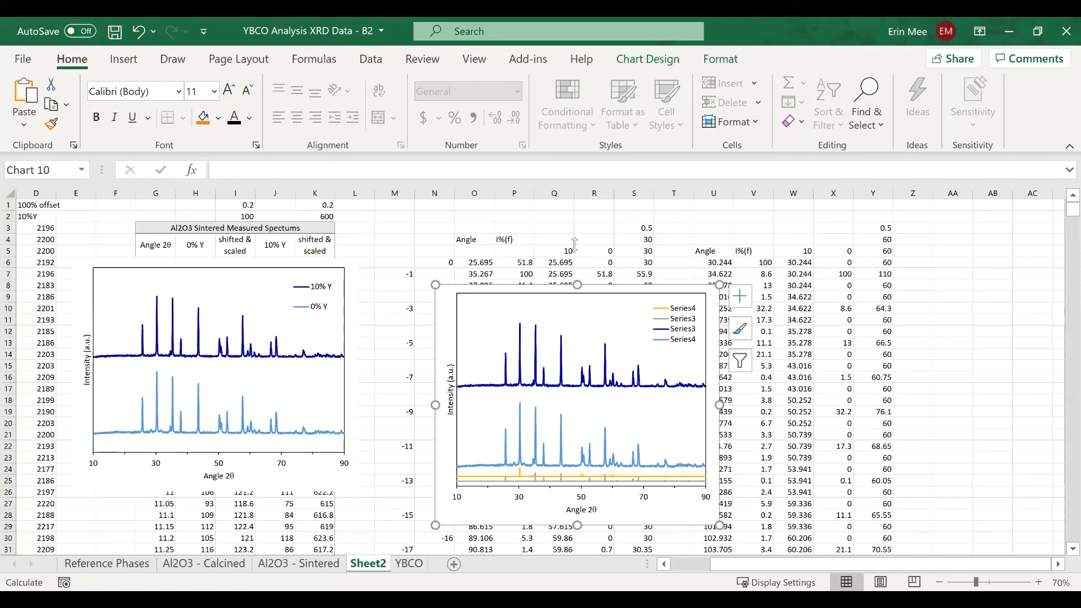
# Try tetragonal offsets of 80 and 10 in Y4.
pyautogui.click(874, 243)
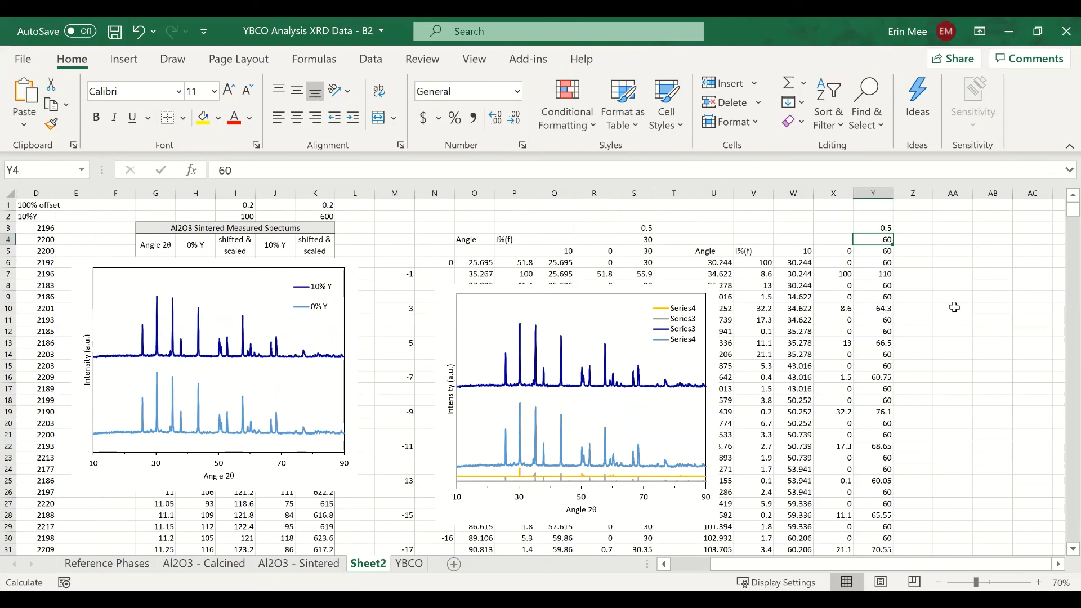
pyautogui.write('80')
pyautogui.press('Return')
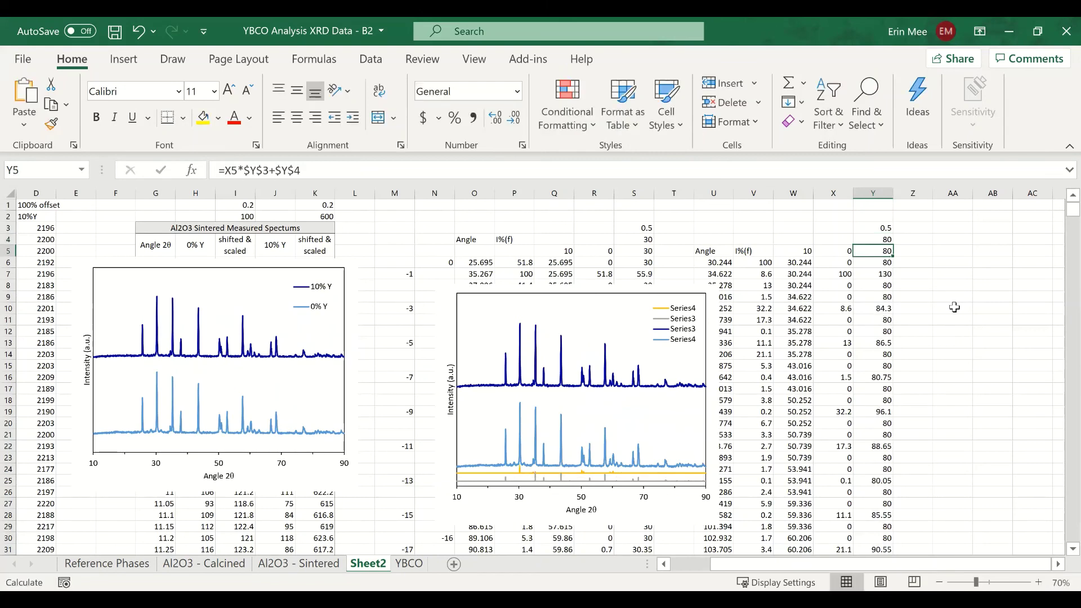
pyautogui.click(880, 238)
pyautogui.write('10')
pyautogui.press('Return')
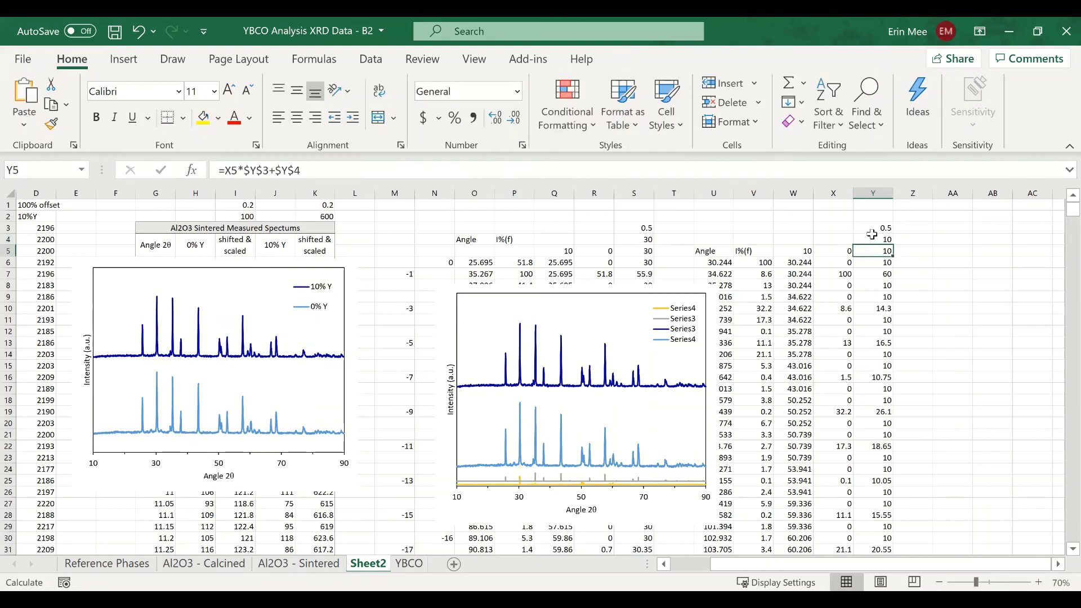
# Set the tetragonal offset in Y4 to 100.
pyautogui.click(868, 239)
pyautogui.write('100')
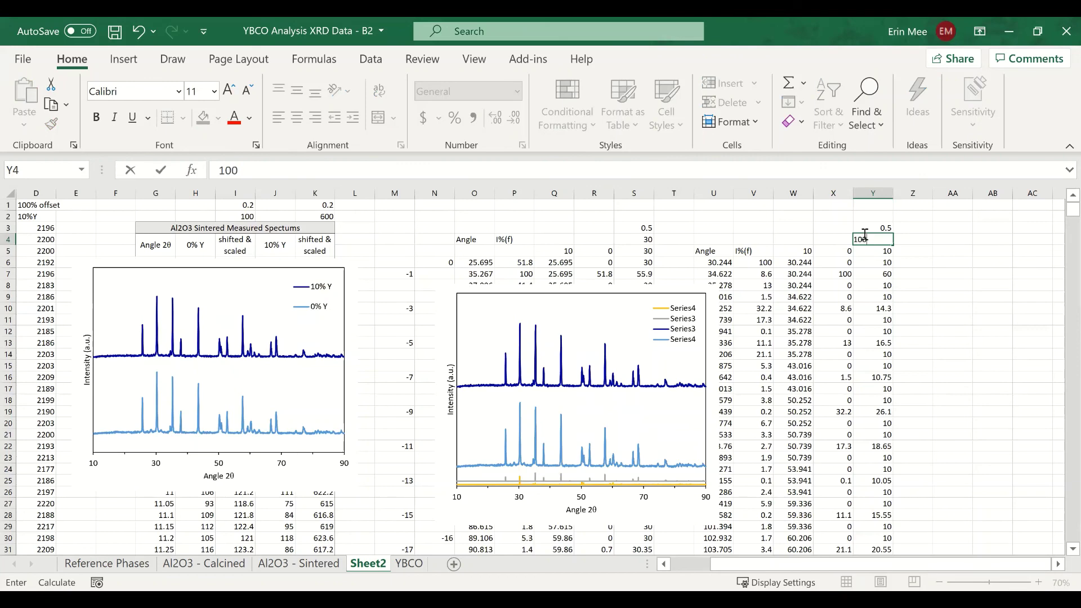
pyautogui.press('Return')
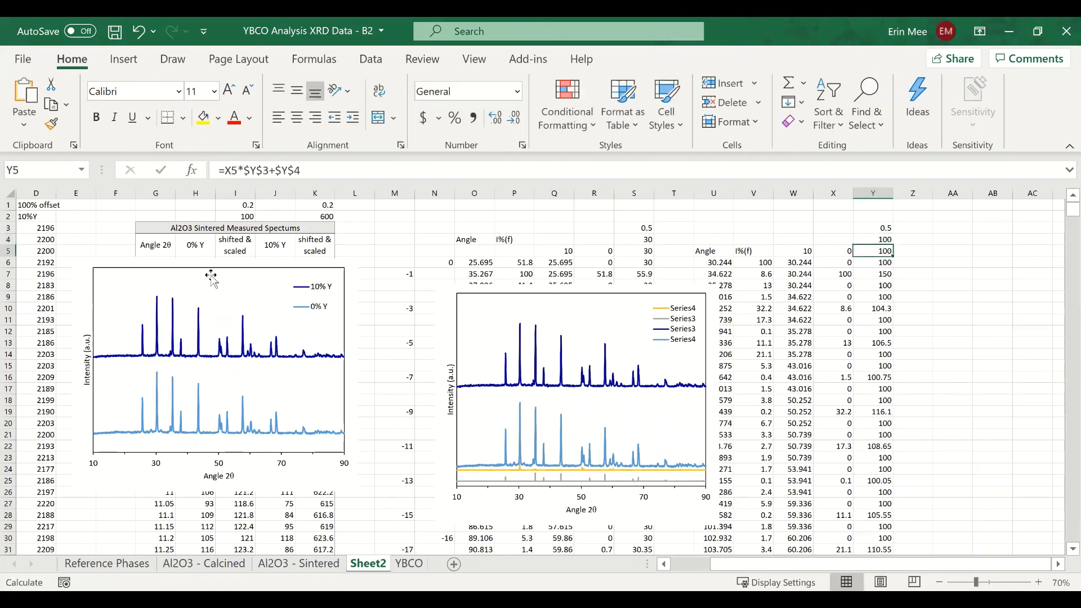
# Move the finished five-pattern chart and the four-series working chart clear of the data, beyond column AC.
pyautogui.click(173, 277)
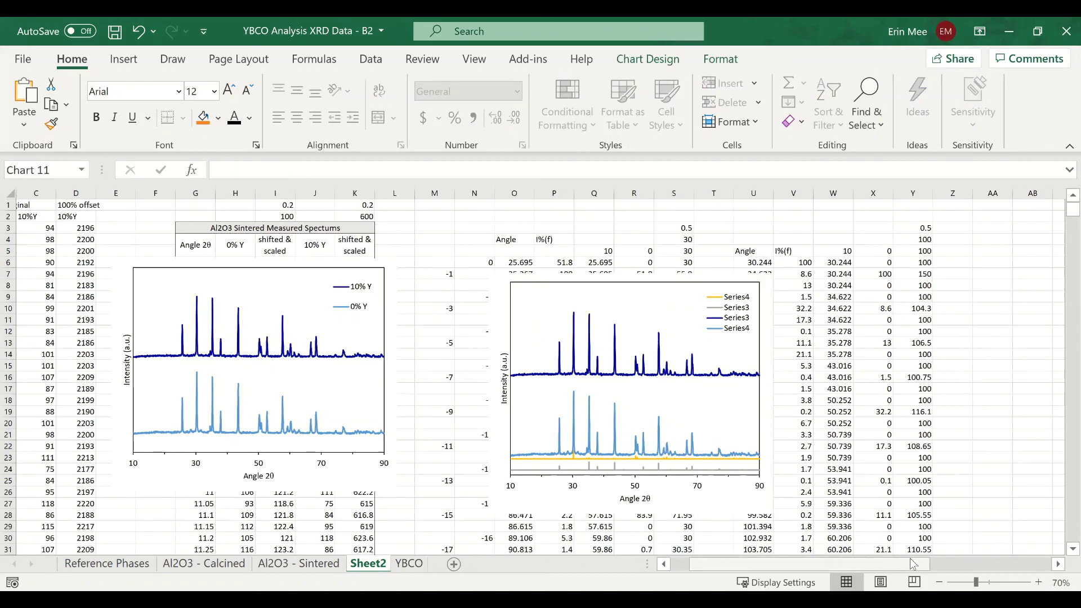
pyautogui.hscroll(5, 765, 535)
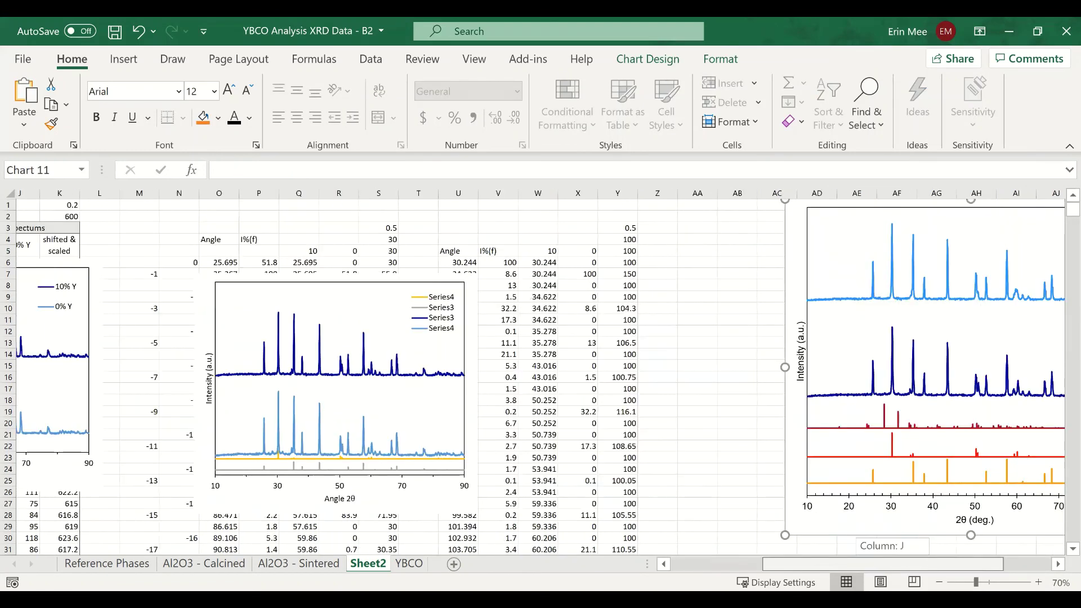
pyautogui.moveTo(592, 536); pyautogui.dragTo(194, 545)
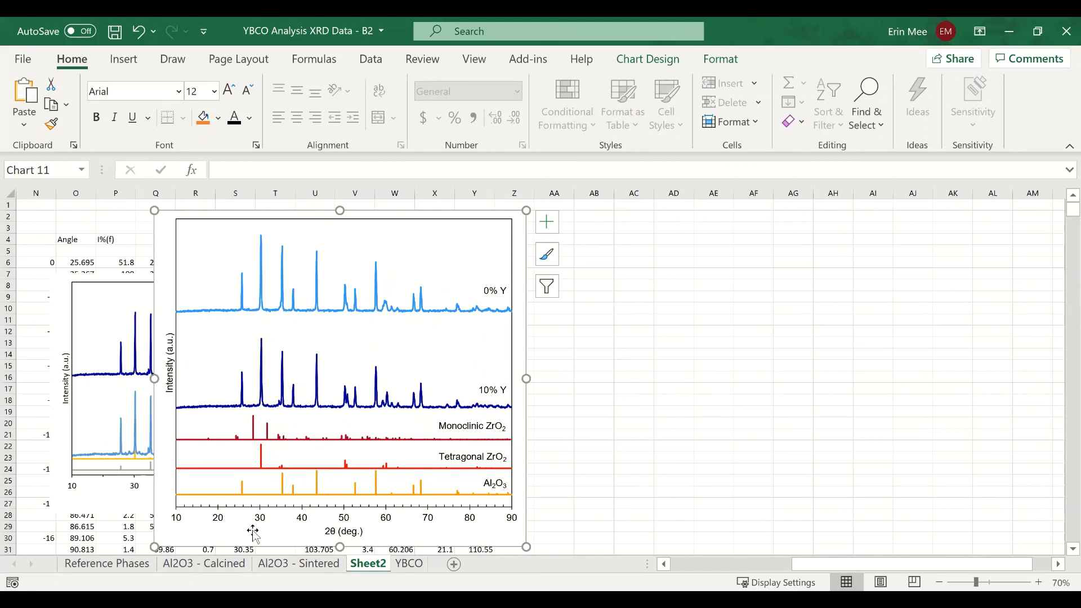
pyautogui.moveTo(241, 530); pyautogui.dragTo(750, 523)
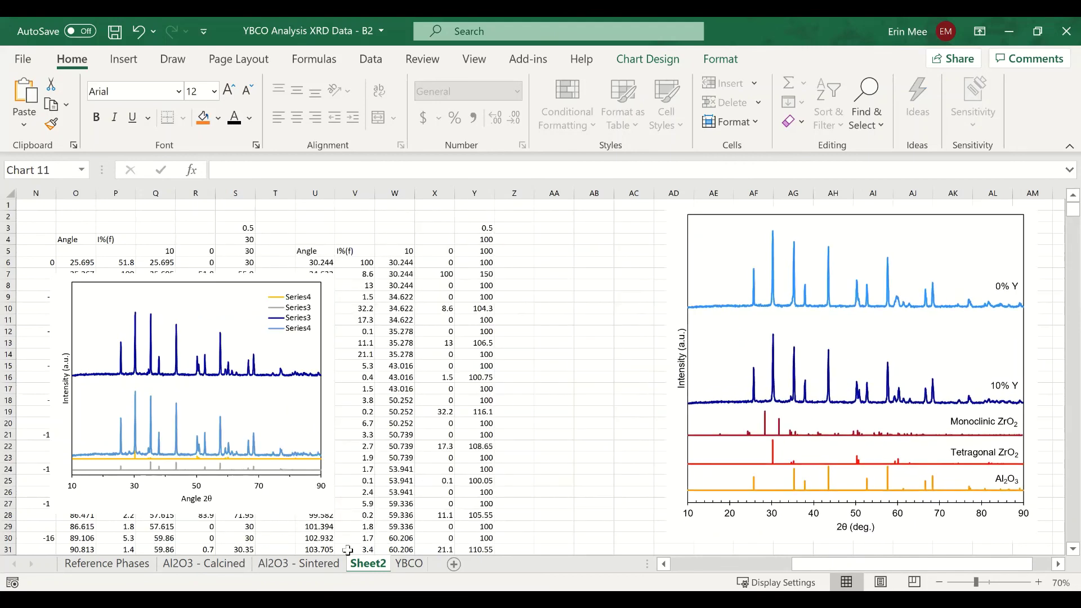
pyautogui.moveTo(152, 482); pyautogui.dragTo(877, 413)
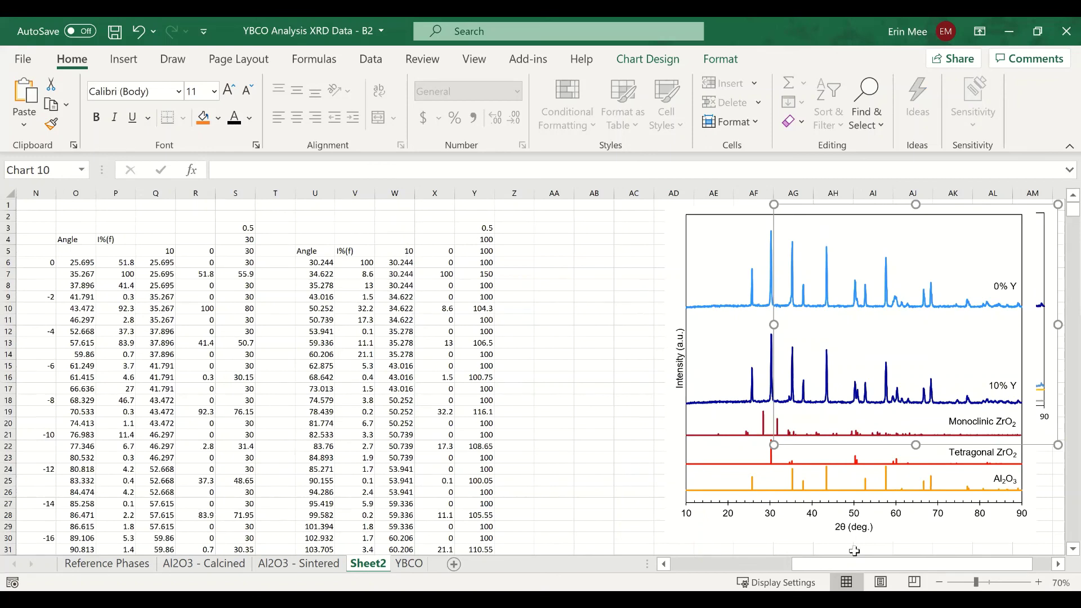
pyautogui.hscroll(-5, 739, 570)
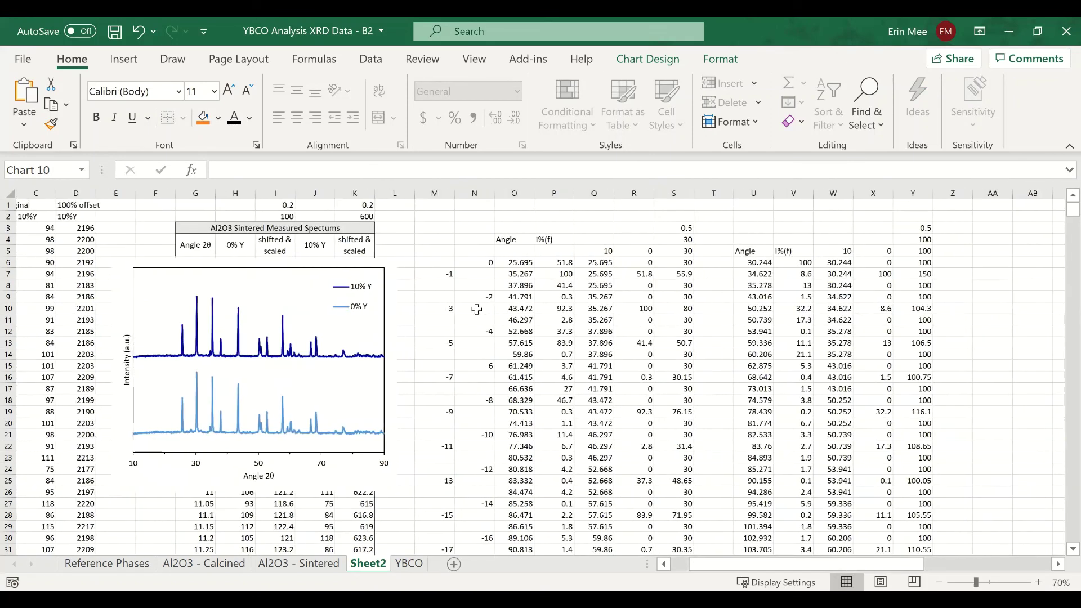
# Examine the negative row-offset values in helper columns N and M beside the Al2O3 data.
pyautogui.click(493, 263)
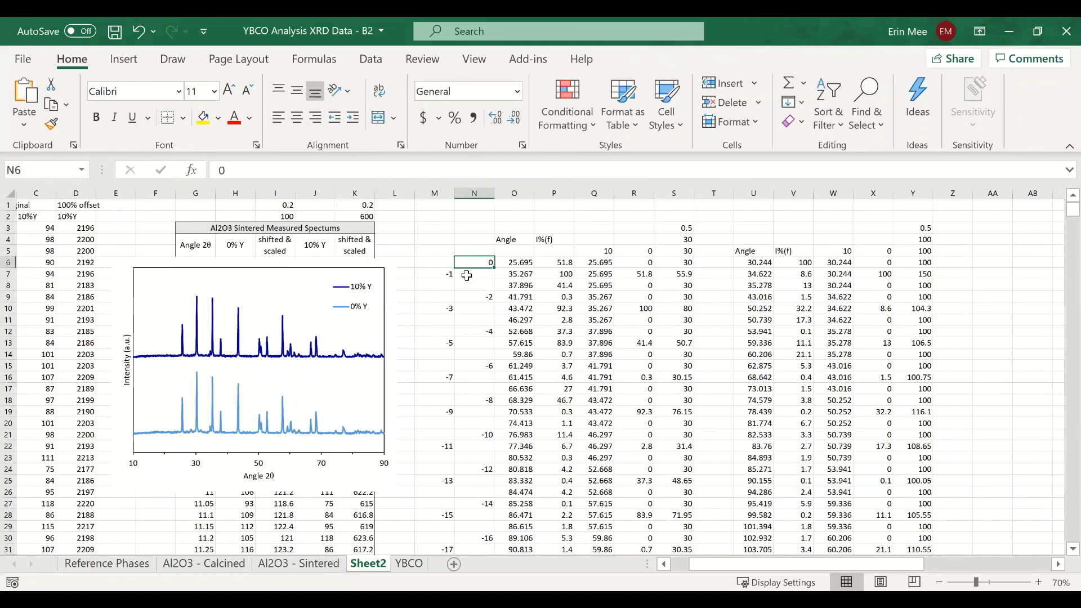
pyautogui.click(475, 308)
pyautogui.click(478, 341)
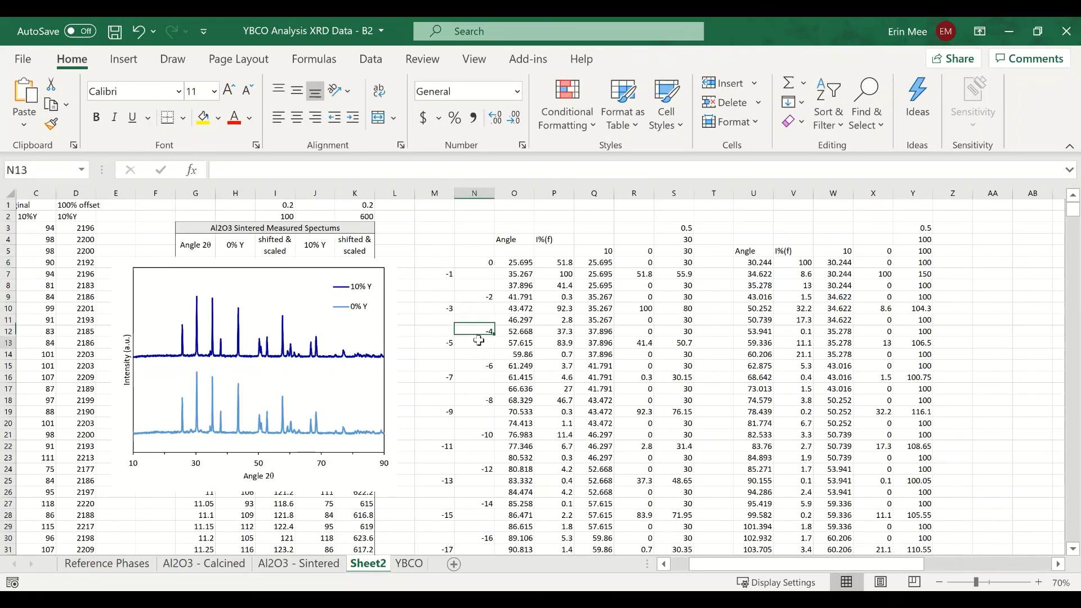
pyautogui.click(435, 275)
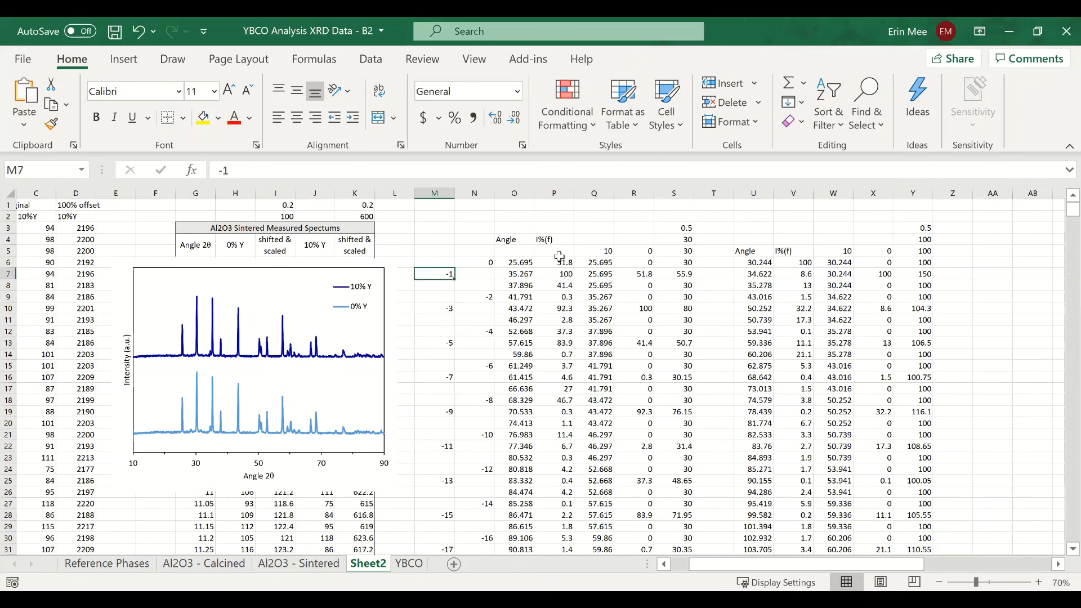
pyautogui.click(425, 310)
pyautogui.click(434, 353)
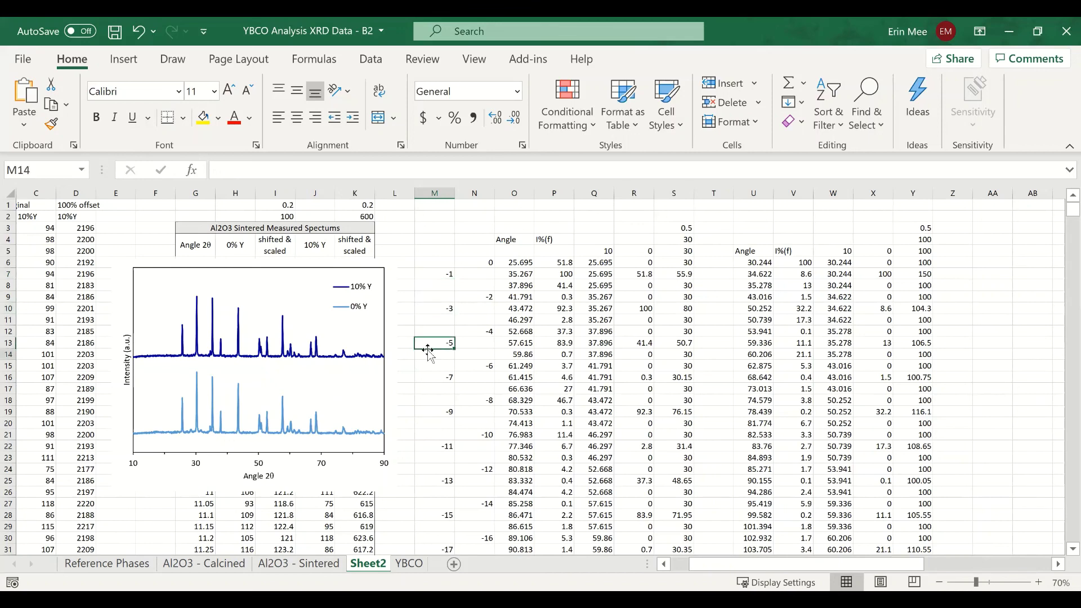